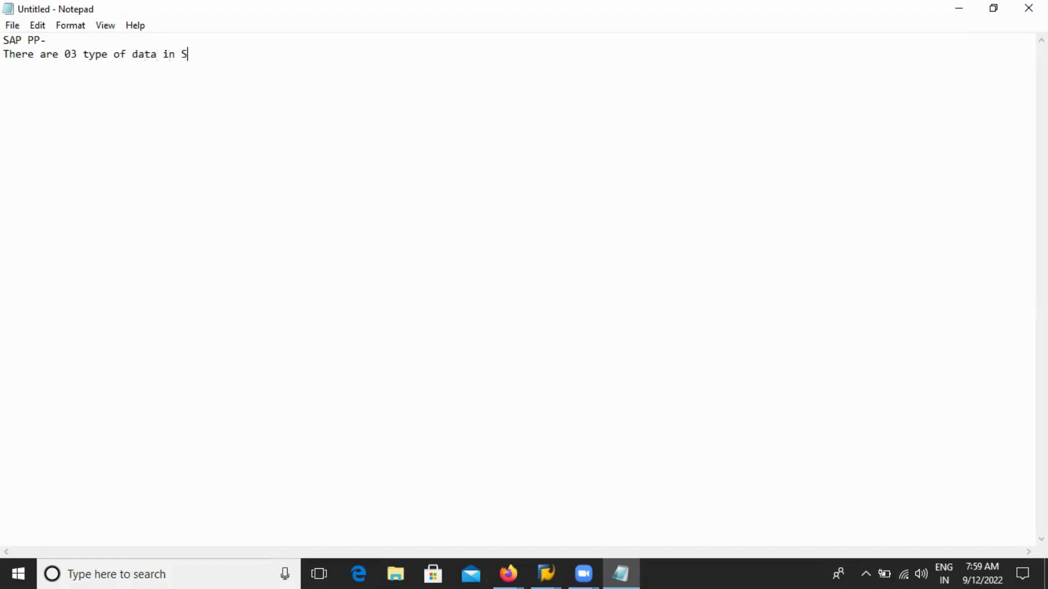
Complete the line "There are 03 type of data in SAP." and add "1) configration." below a blank line.
{"action": "type", "text": "AP."}
{"action": "key", "text": "Return"}
{"action": "key", "text": "Return"}
{"action": "type", "text": "1) cONG"}
{"action": "key", "text": "BackSpace"}
{"action": "key", "text": "BackSpace"}
{"action": "key", "text": "BackSpace"}
{"action": "key", "text": "BackSpace"}
{"action": "type", "text": "cONFIG===="}
{"action": "key", "text": "BackSpace"}
{"action": "key", "text": "BackSpace"}
{"action": "key", "text": "BackSpace"}
{"action": "key", "text": "BackSpace"}
{"action": "key", "text": "BackSpace"}
{"action": "key", "text": "BackSpace"}
{"action": "key", "text": "BackSpace"}
{"action": "key", "text": "BackSpace"}
{"action": "key", "text": "BackSpace"}
{"action": "key", "text": "BackSpace"}
{"action": "type", "text": "config ration."}
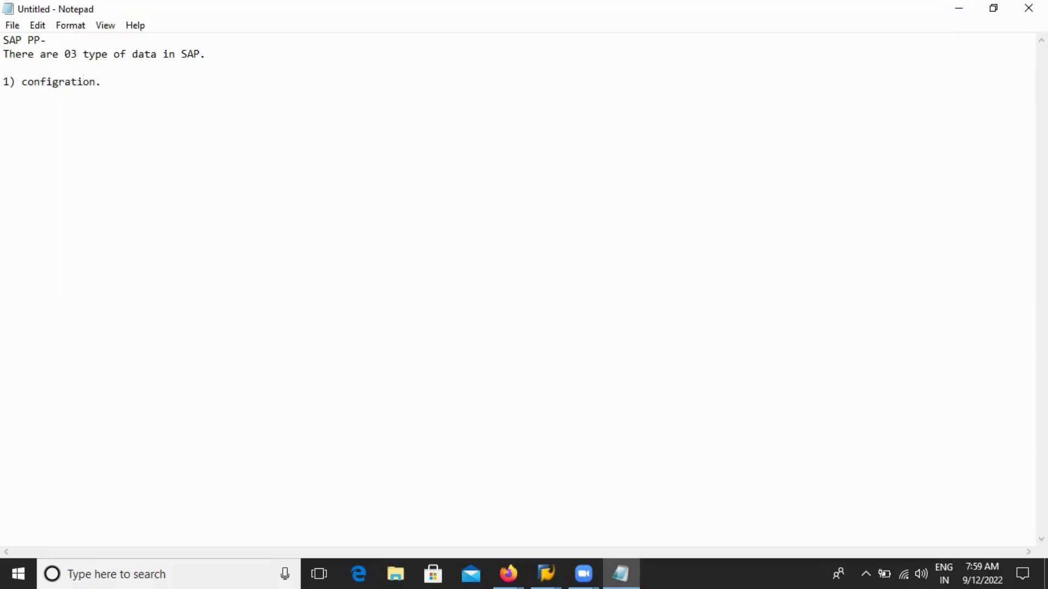
Add the list entries "2) Master data." and "3) Trabnsaction data." below the first entry.
{"action": "key", "text": "Return"}
{"action": "type", "text": "2) MA"}
{"action": "key", "text": "BackSpace"}
{"action": "type", "text": "aster data."}
{"action": "key", "text": "Return"}
{"action": "type", "text": "#"}
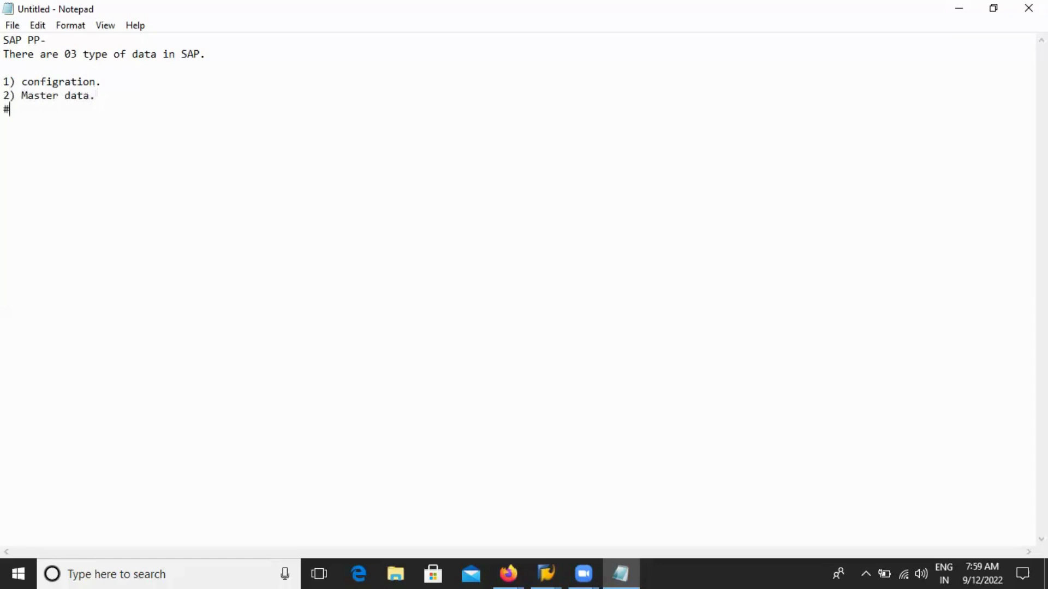
{"action": "key", "text": "BackSpace"}
{"action": "type", "text": "3("}
{"action": "key", "text": "BackSpace"}
{"action": "type", "text": ") Trabnsaction"}
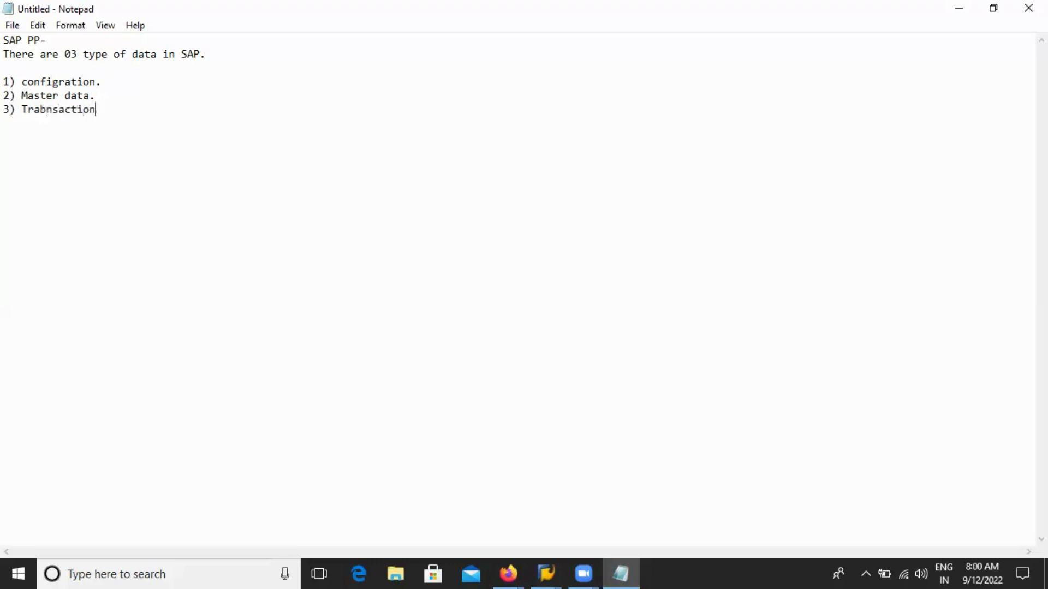
{"action": "type", "text": " data."}
Add the heading "SAP PP Master data :-" below the list of data types, after a blank line.
{"action": "key", "text": "Return"}
{"action": "key", "text": "Return"}
{"action": "type", "text": "sap"}
{"action": "key", "text": "BackSpace"}
{"action": "key", "text": "BackSpace"}
{"action": "key", "text": "BackSpace"}
{"action": "type", "text": "SAP PP Master data"}
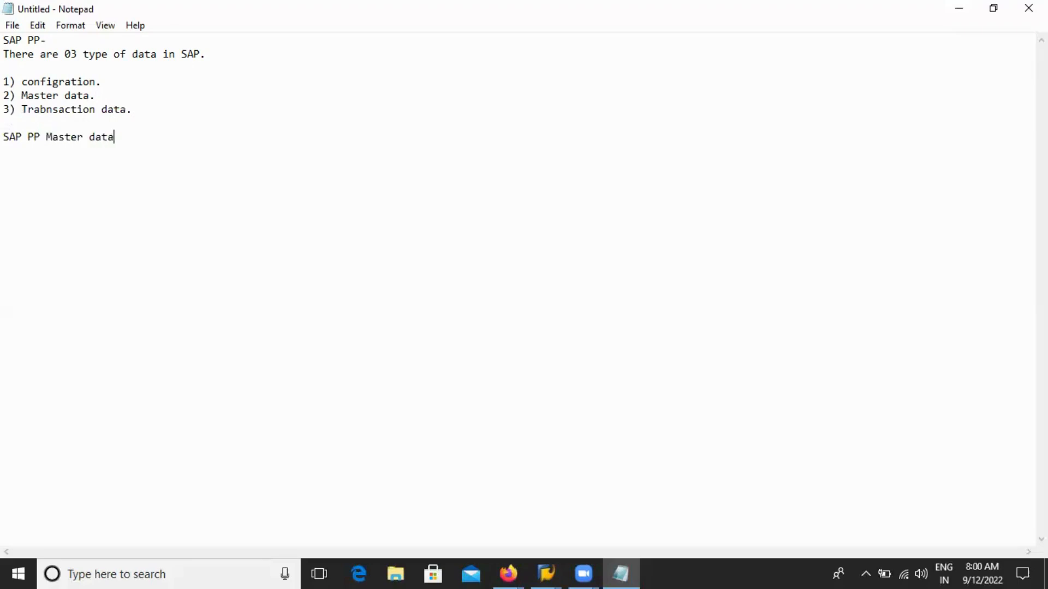
{"action": "type", "text": " :-"}
Write the entry "1) Discrete Industry." under the SAP PP Master data heading, after a blank line.
{"action": "key", "text": "Return"}
{"action": "key", "text": "Return"}
{"action": "type", "text": "1) Des"}
{"action": "key", "text": "BackSpace"}
{"action": "key", "text": "BackSpace"}
{"action": "type", "text": "iscrete "}
{"action": "type", "text": "man"}
{"action": "key", "text": "BackSpace"}
{"action": "key", "text": "BackSpace"}
{"action": "key", "text": "BackSpace"}
{"action": "type", "text": "Industry."}
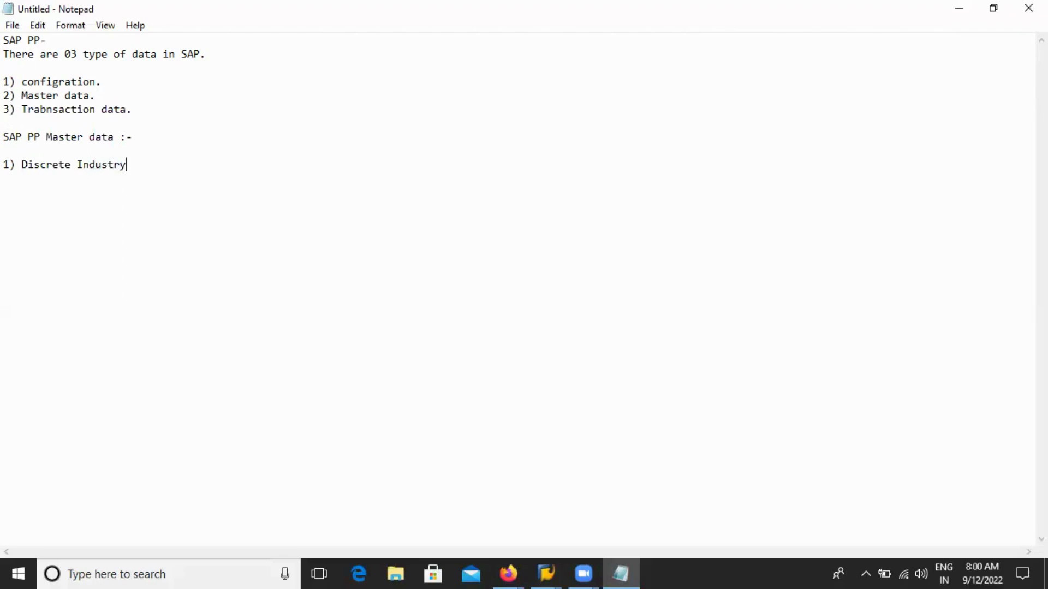
Add the line "MMR, BOM, WC, ROUTING." beneath the Discrete Industry entry, separated by a blank line.
{"action": "key", "text": "Return"}
{"action": "key", "text": "Return"}
{"action": "type", "text": "MMR, BOM, WC, ROUTING."}
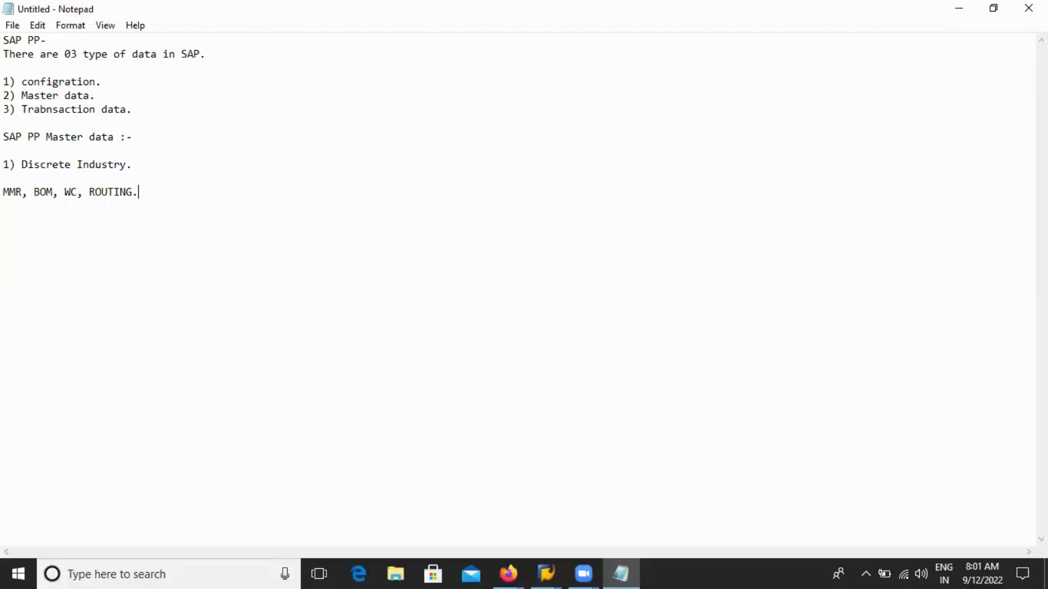
Start a new line after a blank one reading "Material Types :- FERT-fINISHED GOODS".
{"action": "key", "text": "Return"}
{"action": "key", "text": "Return"}
{"action": "type", "text": "Material "}
{"action": "type", "text": "Tyep"}
{"action": "key", "text": "BackSpace"}
{"action": "key", "text": "BackSpace"}
{"action": "type", "text": "pes :- FERT,"}
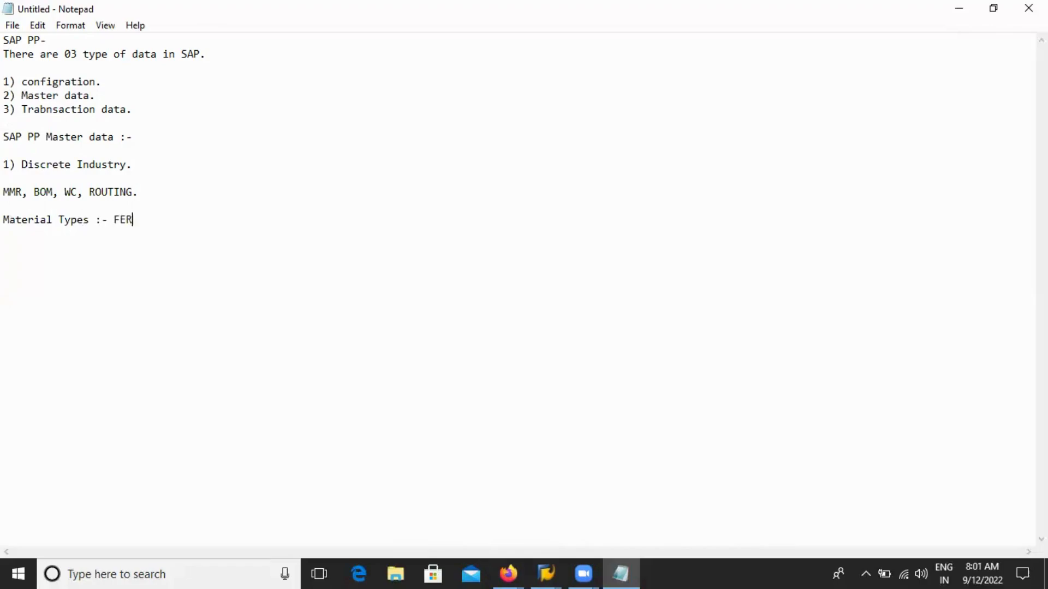
{"action": "key", "text": "BackSpace"}
{"action": "key", "text": "BackSpace"}
{"action": "type", "text": "-"}
{"action": "key", "text": "BackSpace"}
{"action": "type", "text": "fINISHED"}
{"action": "key", "text": "BackSpace"}
{"action": "key", "text": "BackSpace"}
{"action": "key", "text": "BackSpace"}
{"action": "key", "text": "BackSpace"}
{"action": "key", "text": "BackSpace"}
{"action": "key", "text": "BackSpace"}
{"action": "key", "text": "BackSpace"}
{"action": "key", "text": "BackSpace"}
{"action": "type", "text": "fINISHED GOODS"}
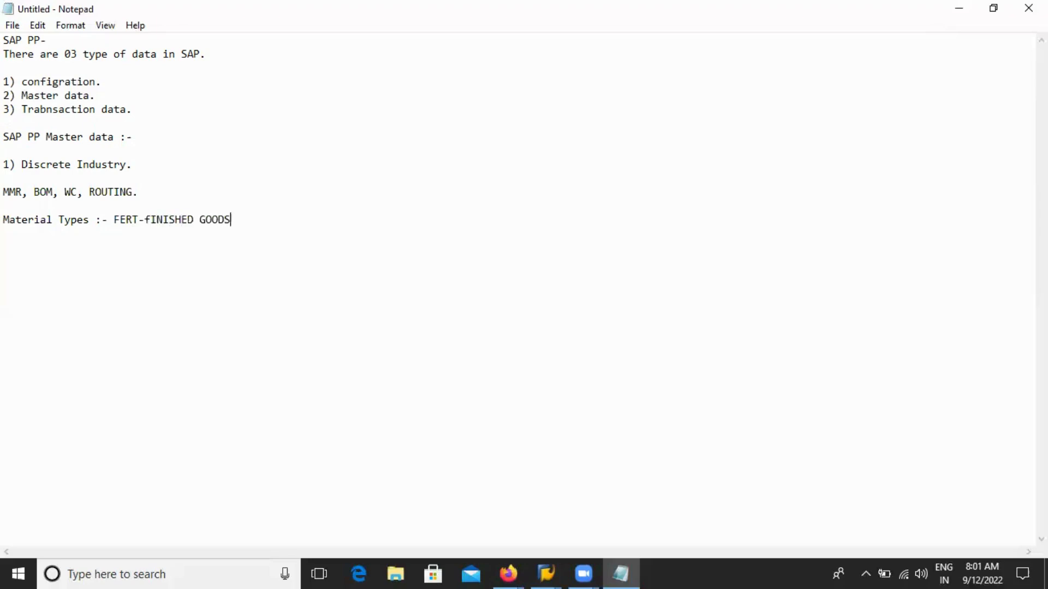
Extend the Material Types line with ",HALB- Semifinished, ROH-".
{"action": "type", "text": ", HA"}
{"action": "key", "text": "BackSpace"}
{"action": "key", "text": "BackSpace"}
{"action": "type", "text": "HALB- Semifinish"}
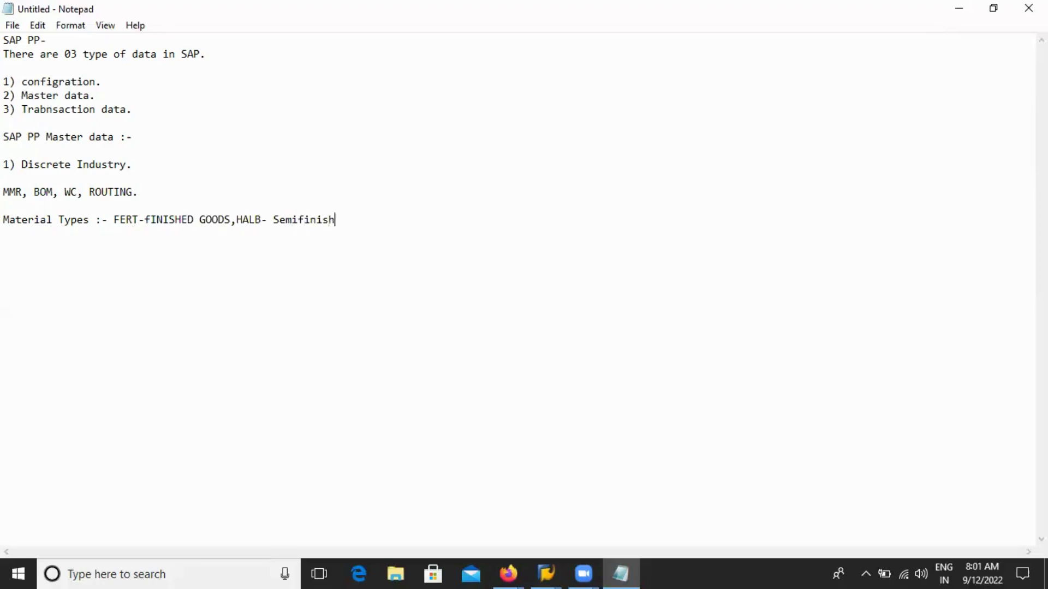
{"action": "type", "text": "ed, ROH-"}
{"action": "left_click", "coordinate": [282, 353]}
{"action": "type", "text": "aw"}
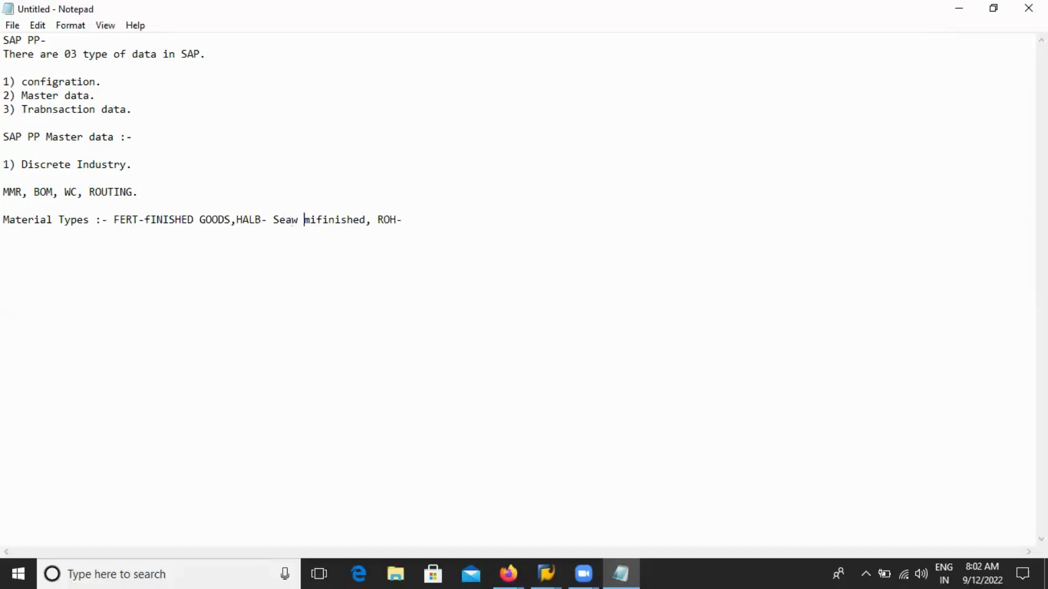
{"action": "key", "text": "BackSpace"}
{"action": "key", "text": "BackSpace"}
{"action": "key", "text": "BackSpace"}
{"action": "key", "text": "BackSpace"}
{"action": "key", "text": "BackSpace"}
{"action": "key", "text": "BackSpace"}
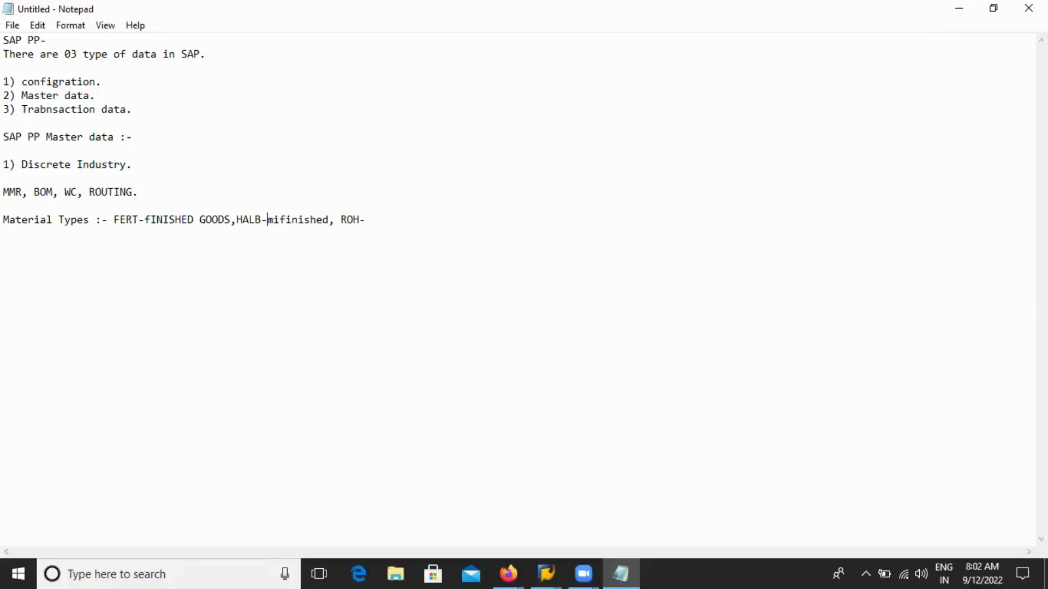
{"action": "type", "text": "Se"}
{"action": "key", "text": "BackSpace"}
{"action": "type", "text": "e"}
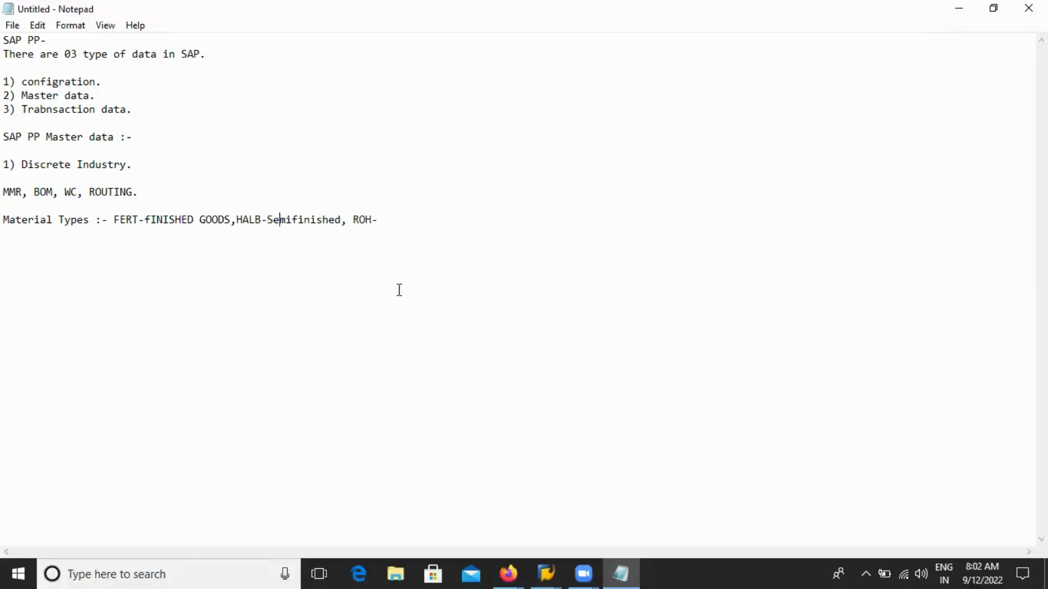
Continue the end of the Material Types line with "Raw material, VERP-Packaging material,".
{"action": "left_click", "coordinate": [391, 219]}
{"action": "type", "text": "Raw material, VERP-"}
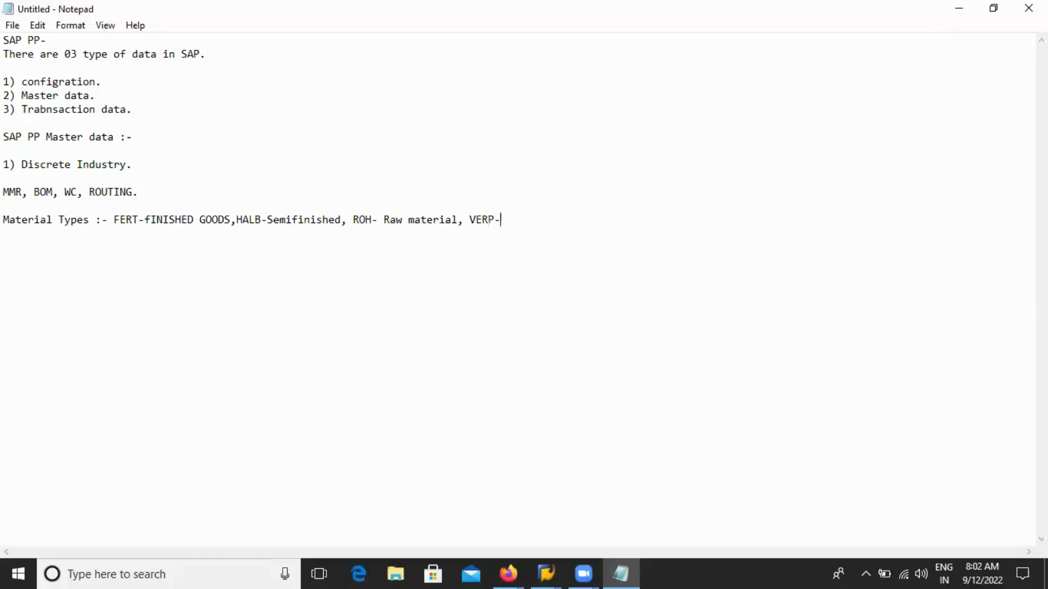
{"action": "type", "text": "Packaging material,"}
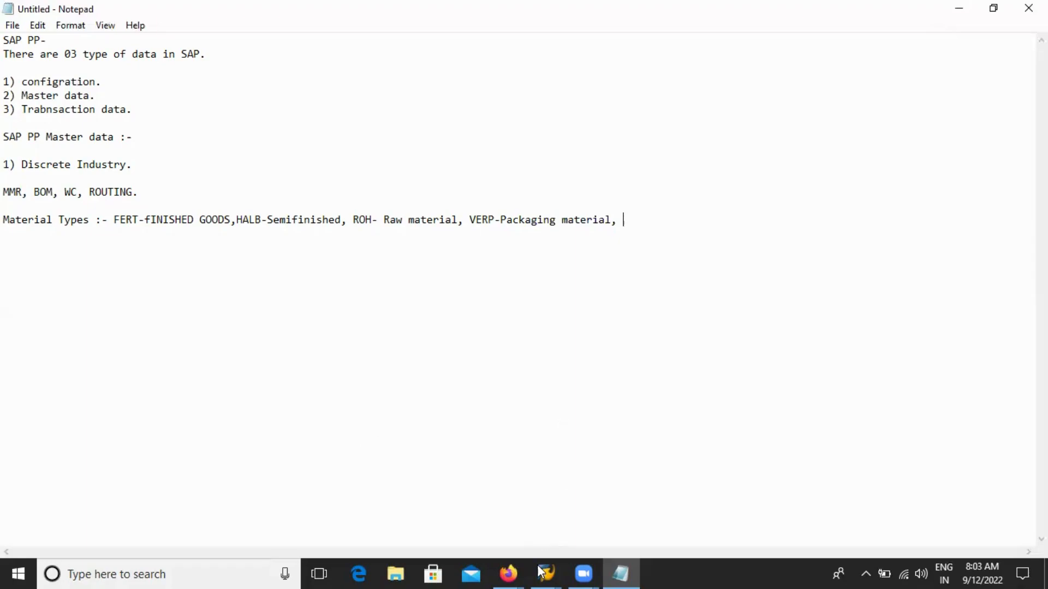
Switch to the SAP Easy Access window and try to open transaction MM01.
{"action": "mouse_move", "coordinate": [545, 572]}
{"action": "left_click", "coordinate": [574, 521]}
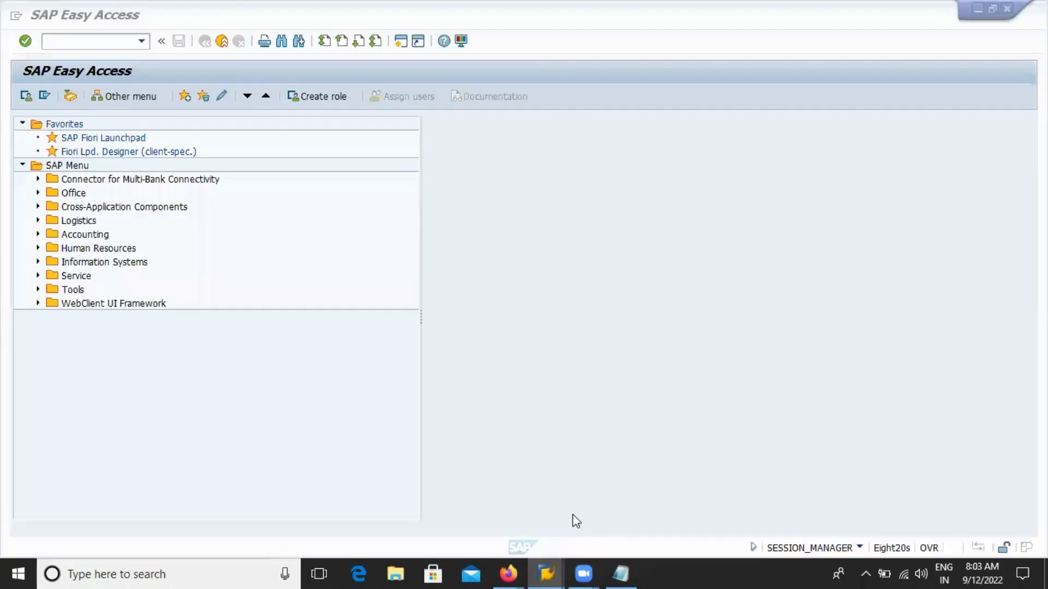
{"action": "type", "text": "MM01"}
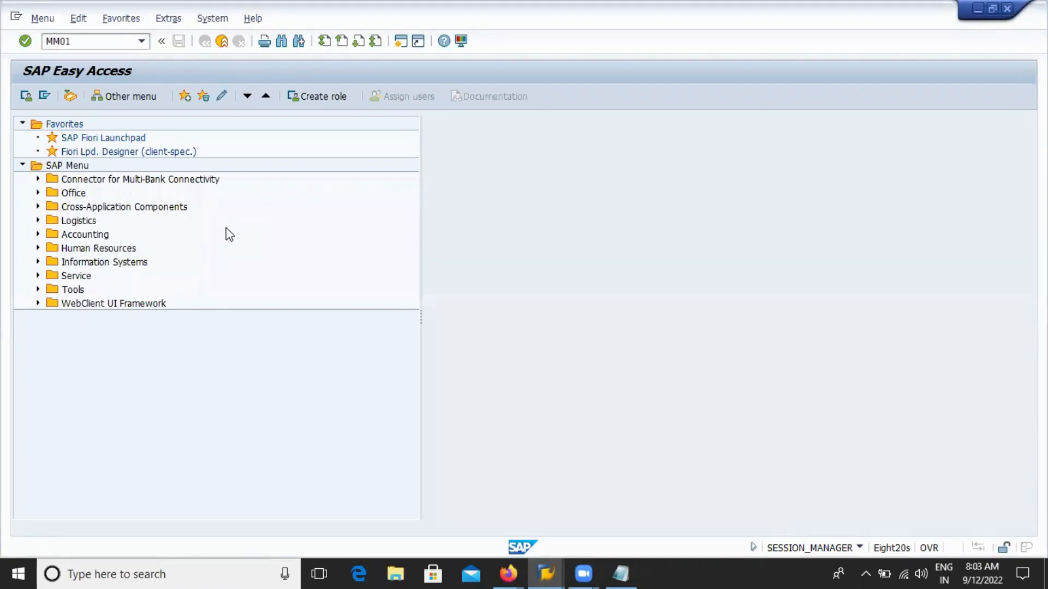
{"action": "key", "text": "Return"}
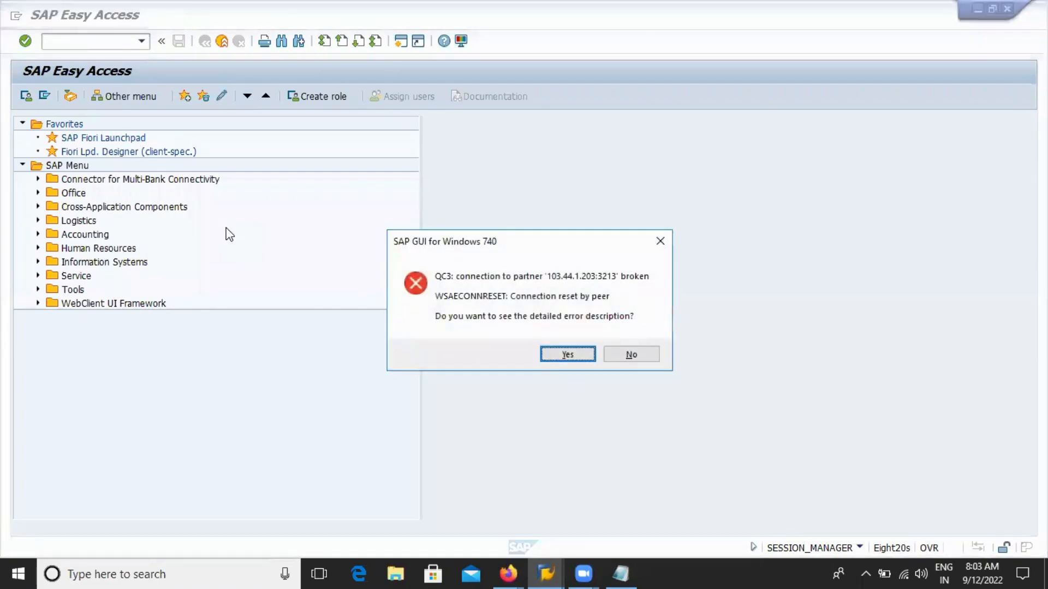
Decline the detailed error description, reopen the SAP connection, and log on with the saved user name and the account password.
{"action": "left_click", "coordinate": [635, 355]}
{"action": "left_click", "coordinate": [551, 565]}
{"action": "double_click", "coordinate": [238, 111]}
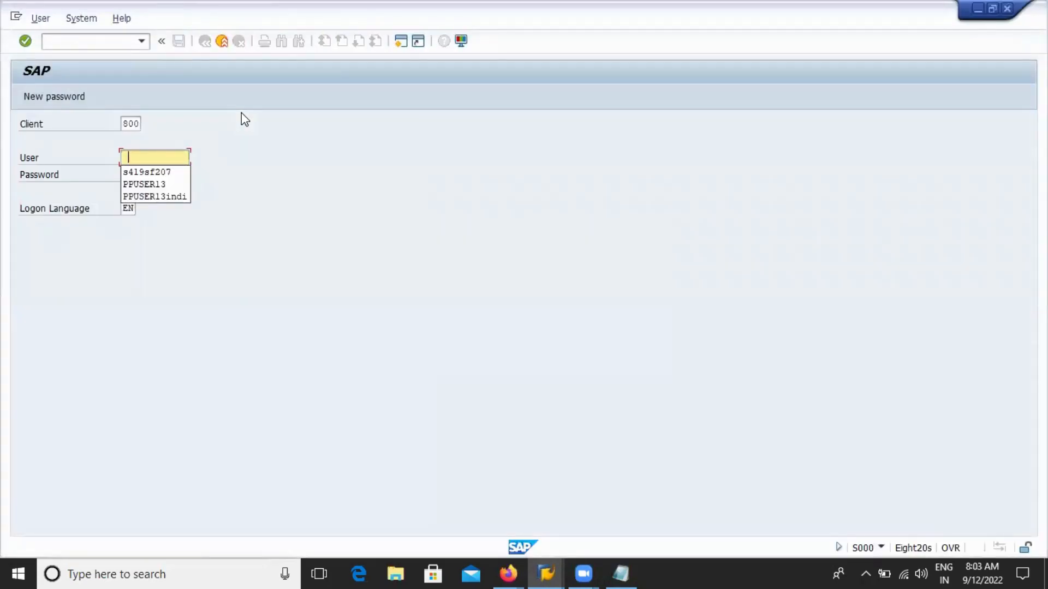
{"action": "left_click", "coordinate": [142, 172]}
{"action": "left_click", "coordinate": [133, 175]}
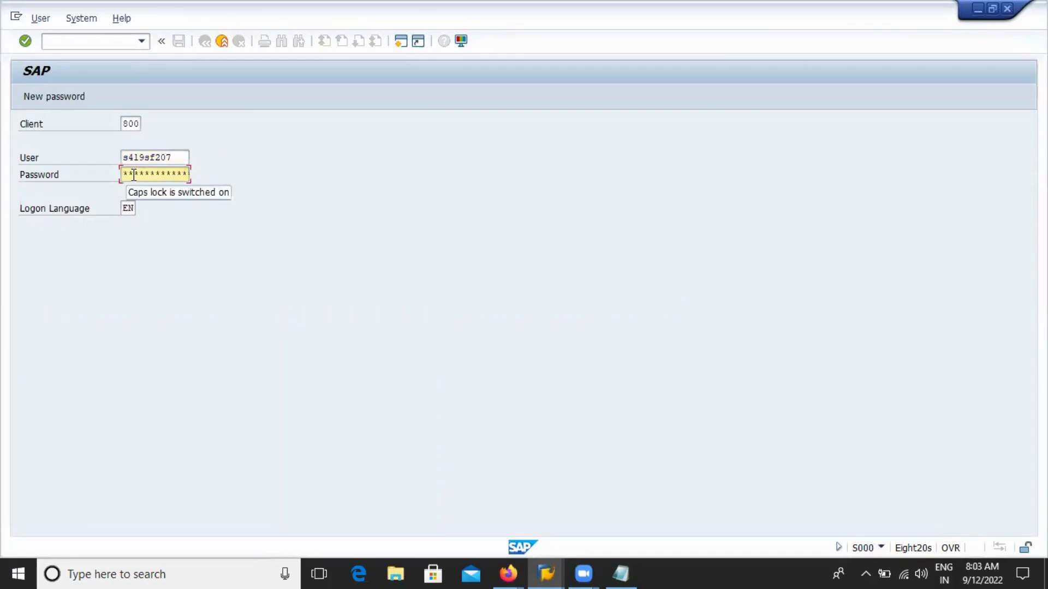
{"action": "key", "text": "Caps_Lock"}
{"action": "type", "text": "********"}
{"action": "key", "text": "Return"}
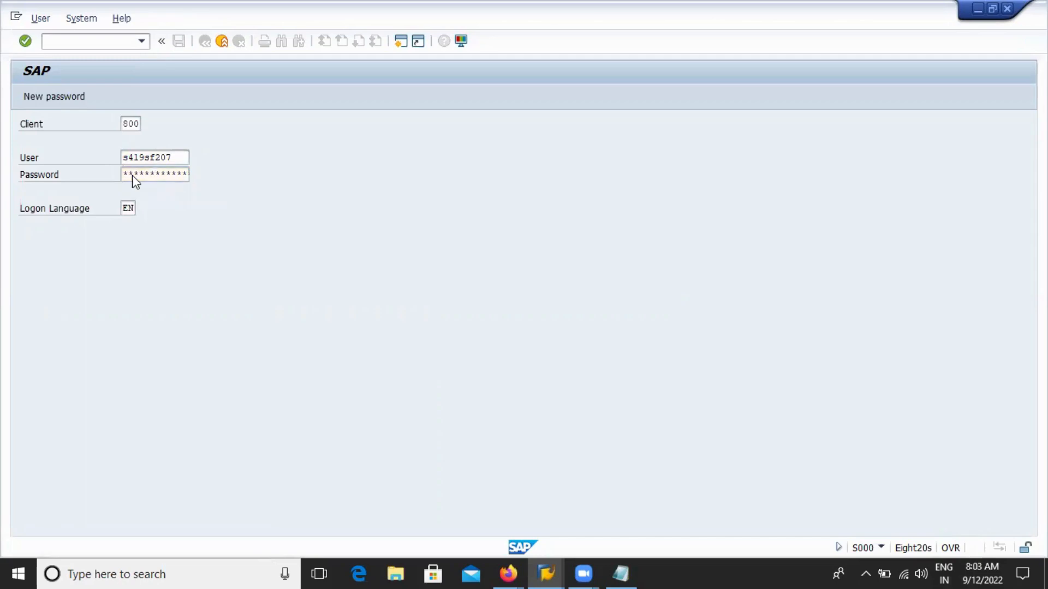
Open transaction MM01, enter MAT_FG_124 as the material, and choose Electronics Industry as its industry sector.
{"action": "type", "text": "mm01"}
{"action": "key", "text": "Return"}
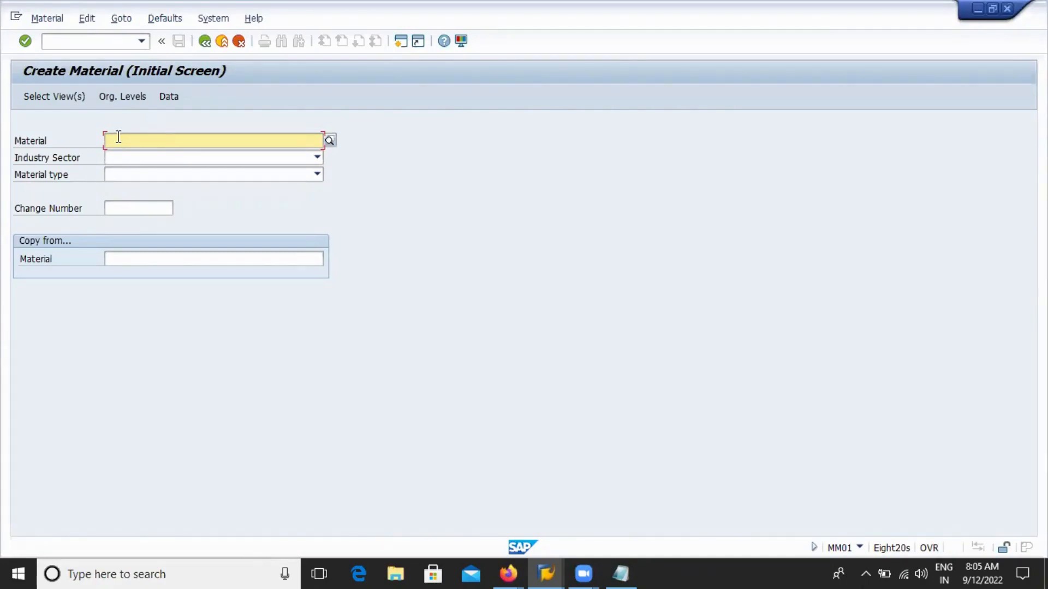
{"action": "type", "text": "M"}
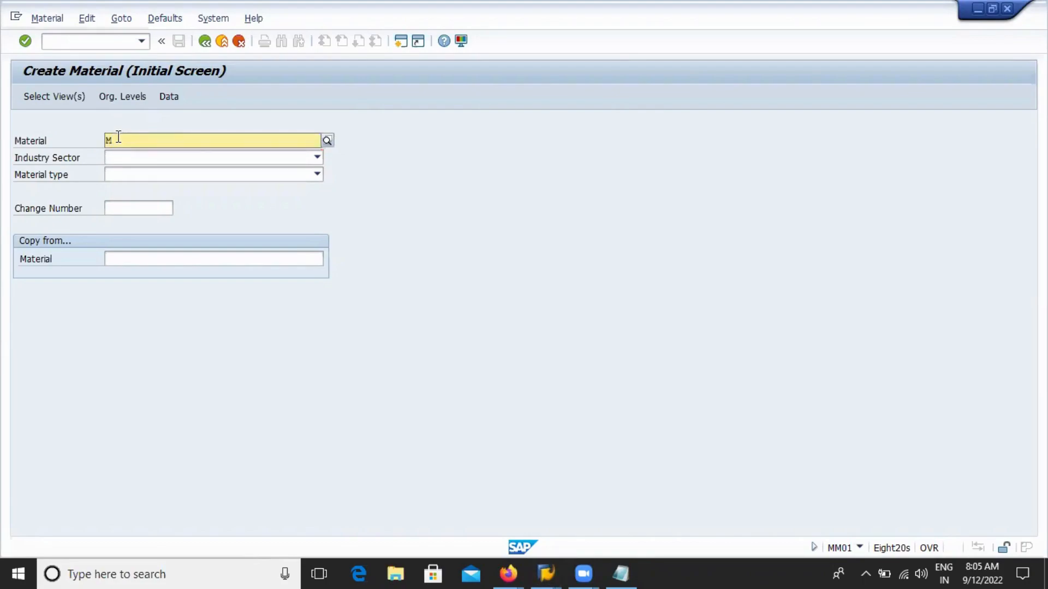
{"action": "type", "text": "A"}
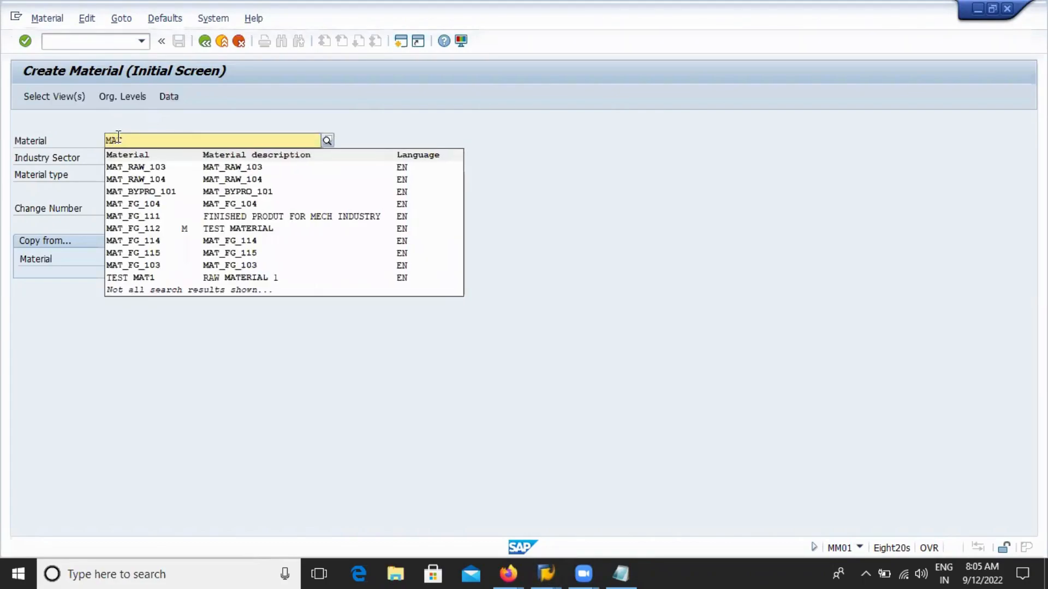
{"action": "type", "text": "T_FG"}
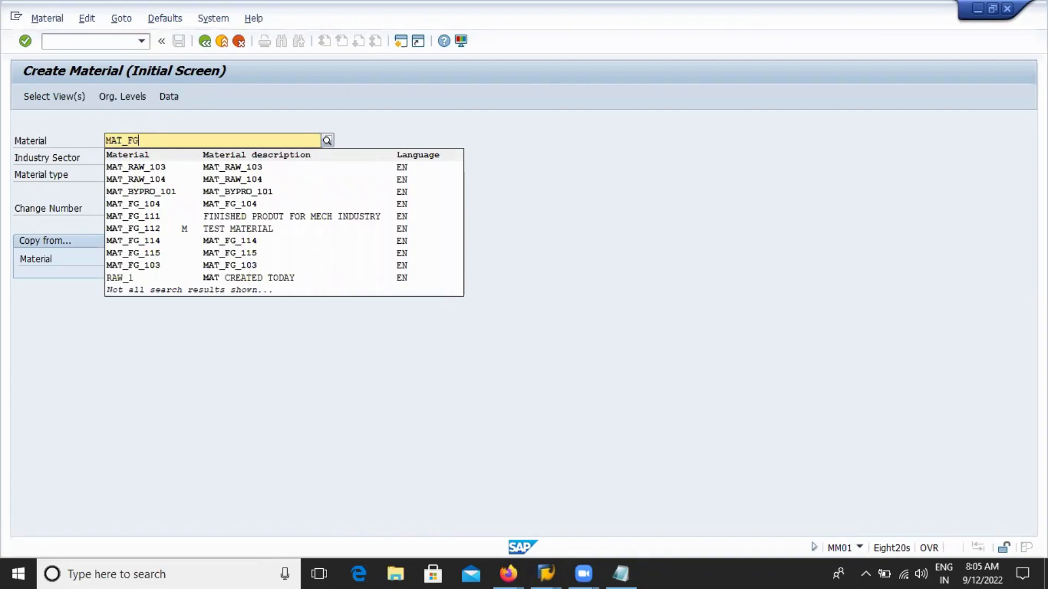
{"action": "type", "text": "_"}
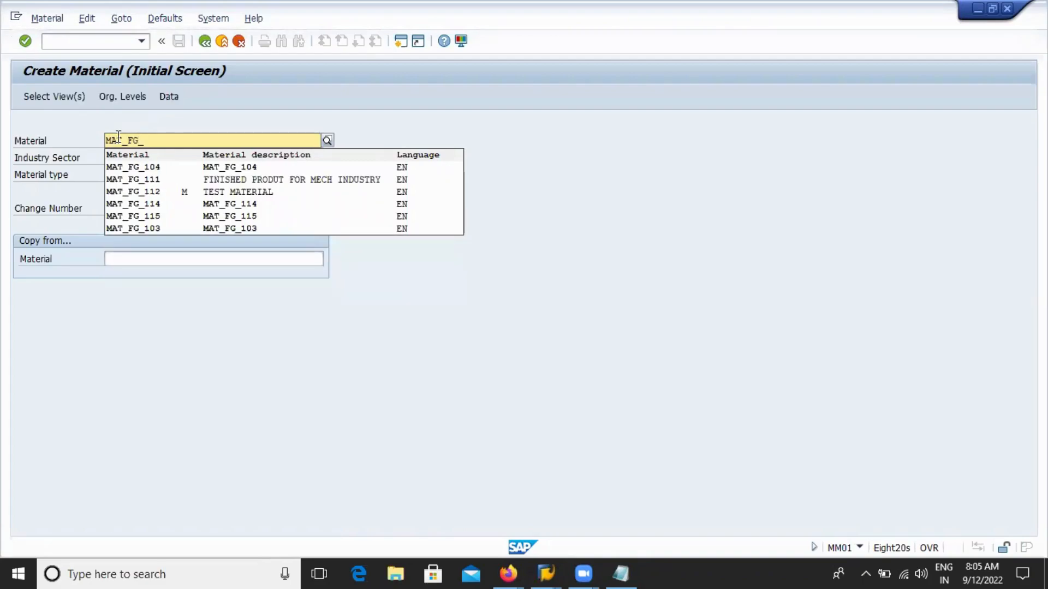
{"action": "type", "text": "124"}
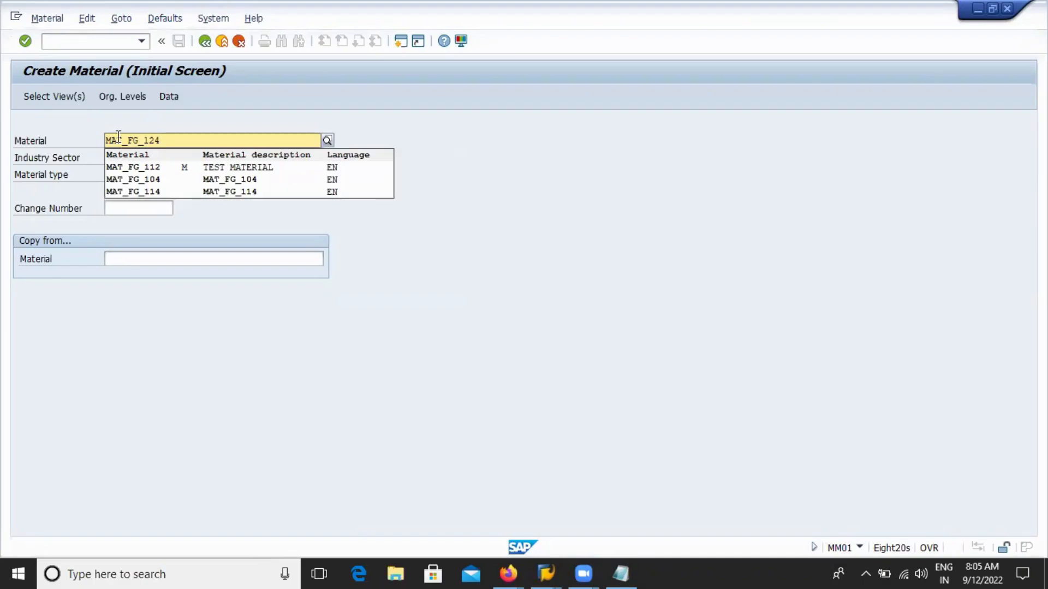
{"action": "left_click", "coordinate": [182, 128]}
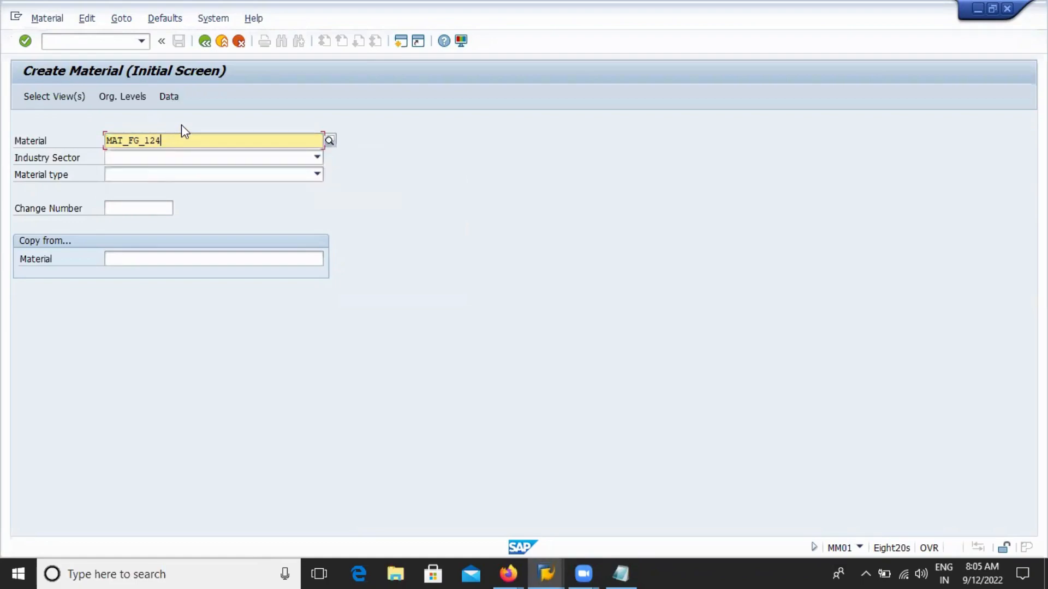
{"action": "left_click", "coordinate": [317, 159]}
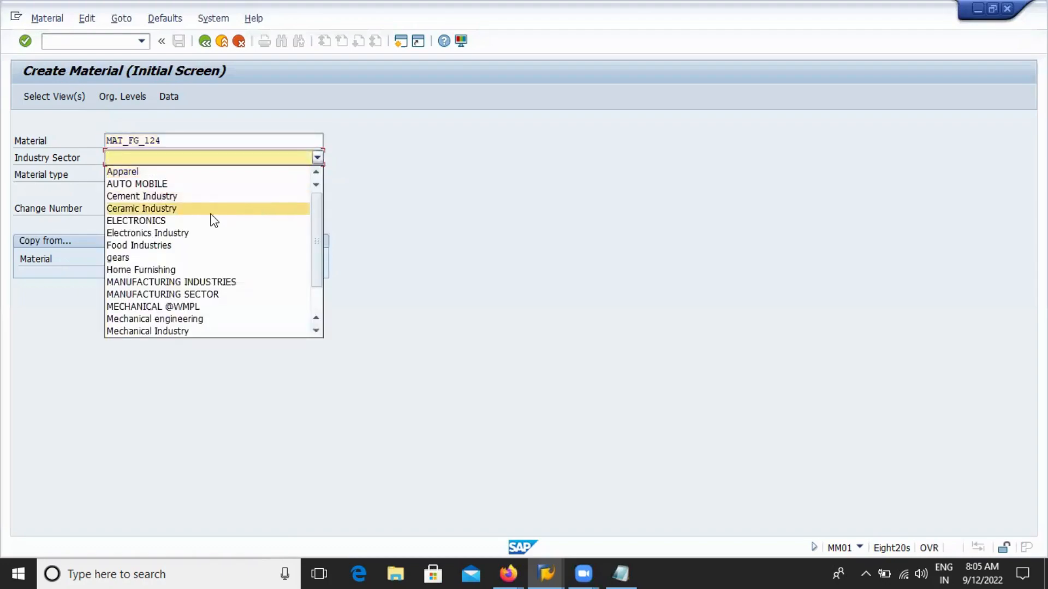
{"action": "left_click", "coordinate": [165, 233]}
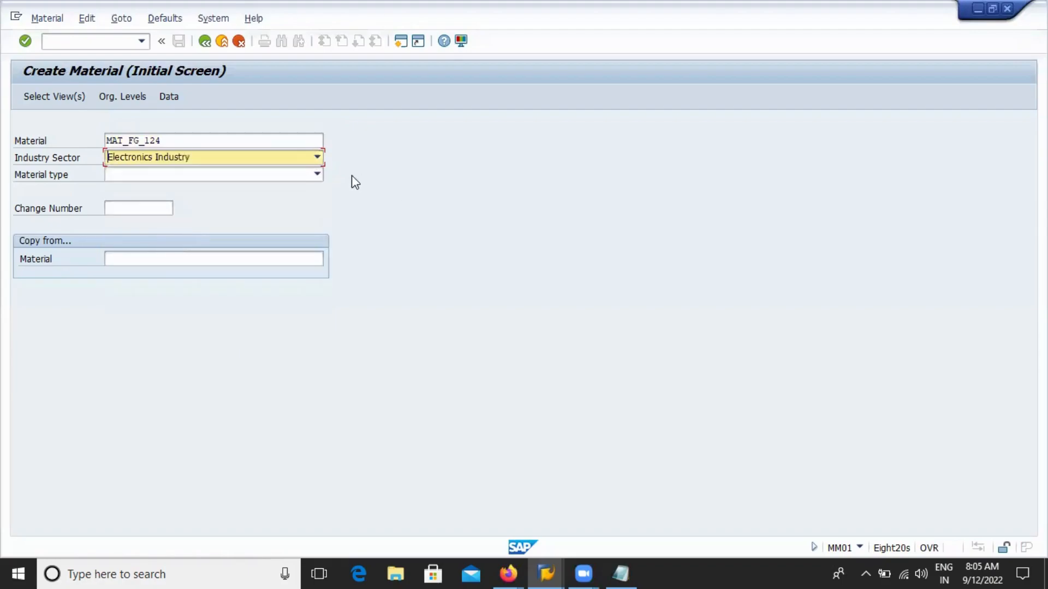
Set the material type of MAT_FG_124 to FINISH MATERIAL.
{"action": "left_click", "coordinate": [317, 174]}
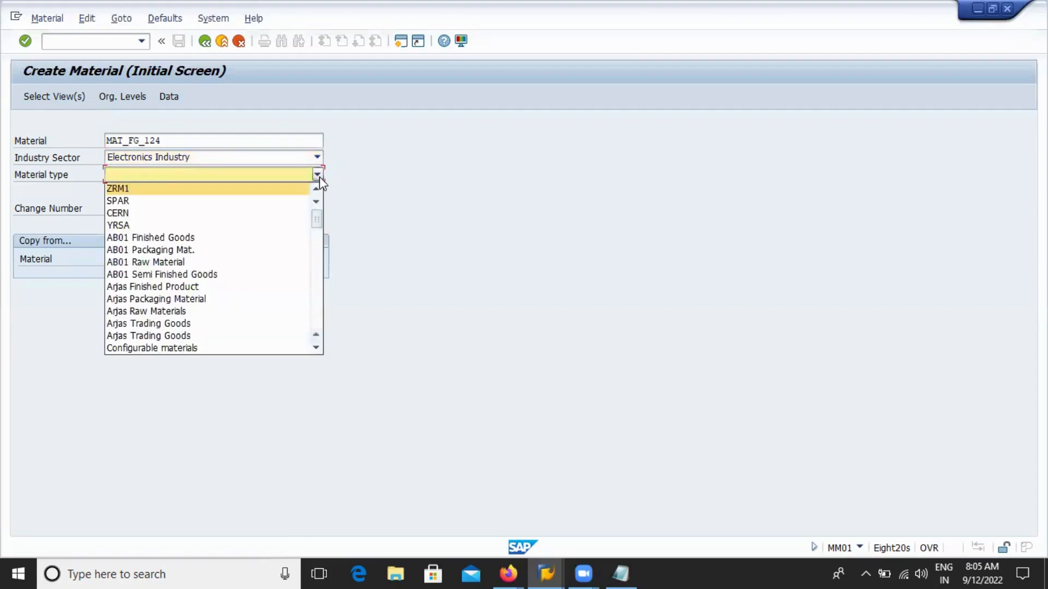
{"action": "left_click", "coordinate": [162, 304]}
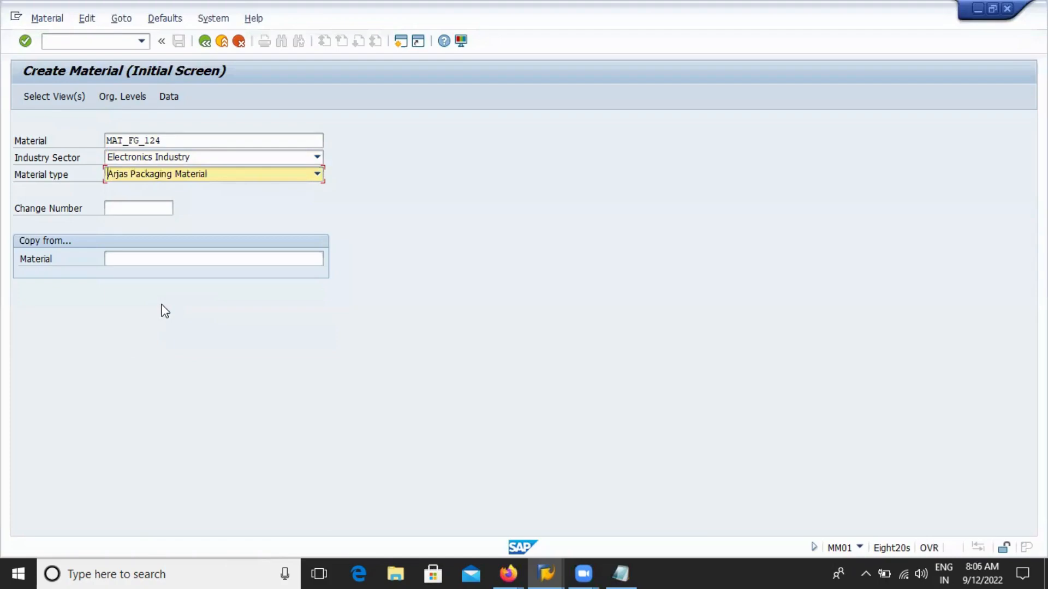
{"action": "left_click", "coordinate": [318, 175]}
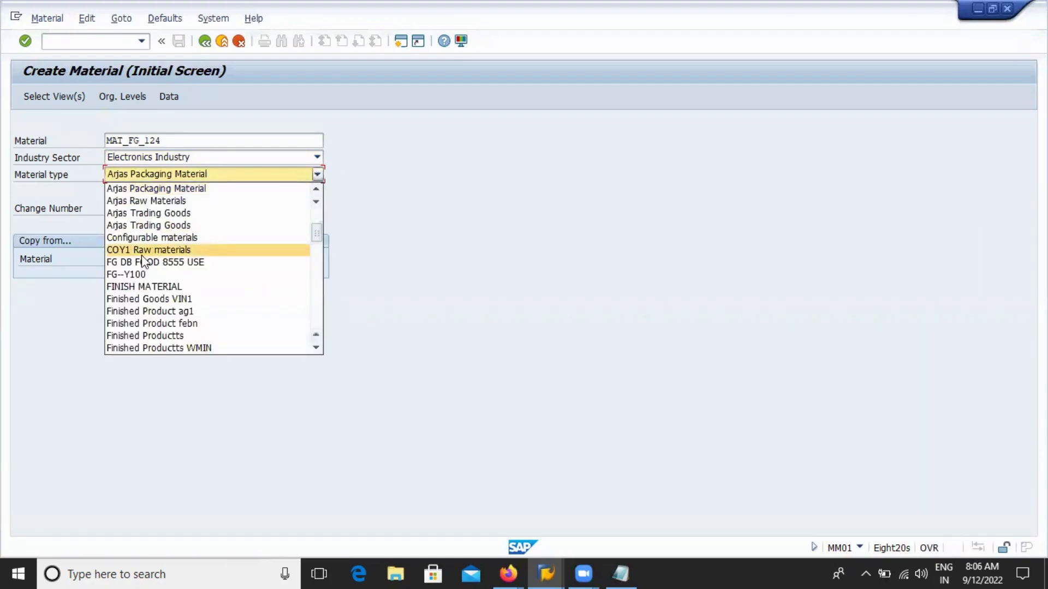
{"action": "key", "text": "Down"}
{"action": "key", "text": "Down"}
{"action": "key", "text": "Down"}
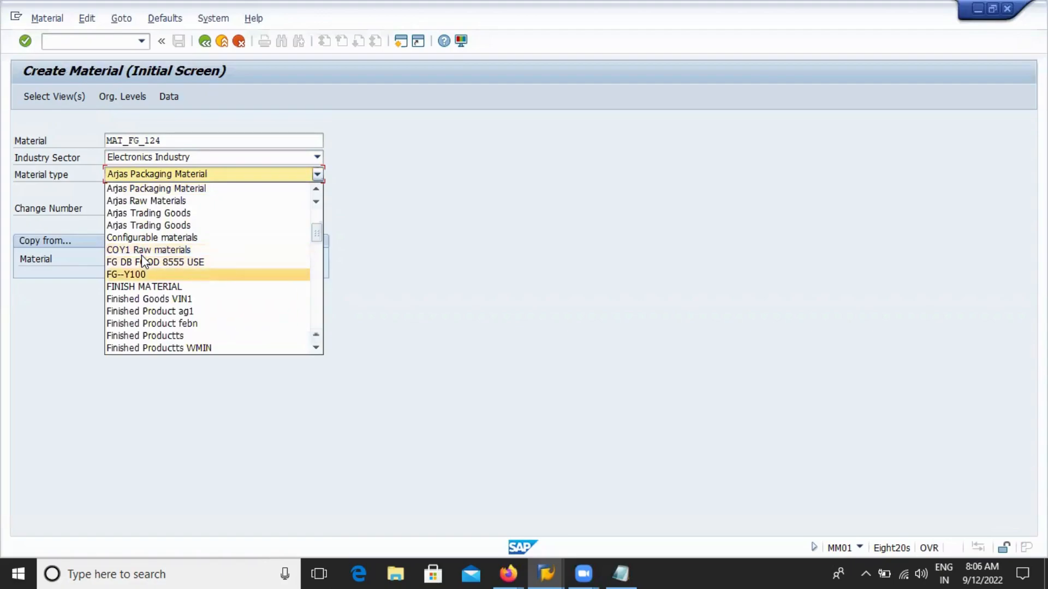
{"action": "key", "text": "f"}
{"action": "key", "text": "f"}
{"action": "key", "text": "f"}
{"action": "key", "text": "f"}
{"action": "key", "text": "f"}
{"action": "key", "text": "f"}
{"action": "key", "text": "f"}
{"action": "key", "text": "f"}
{"action": "key", "text": "f"}
{"action": "key", "text": "f"}
{"action": "key", "text": "f"}
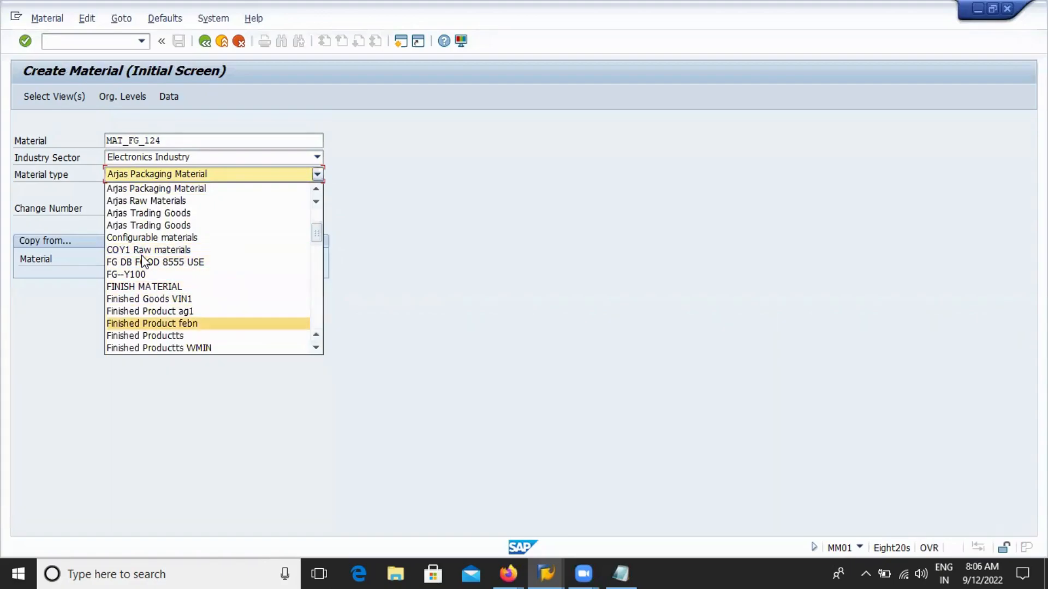
{"action": "key", "text": "f"}
{"action": "key", "text": "f"}
{"action": "key", "text": "f"}
{"action": "key", "text": "f"}
{"action": "key", "text": "f"}
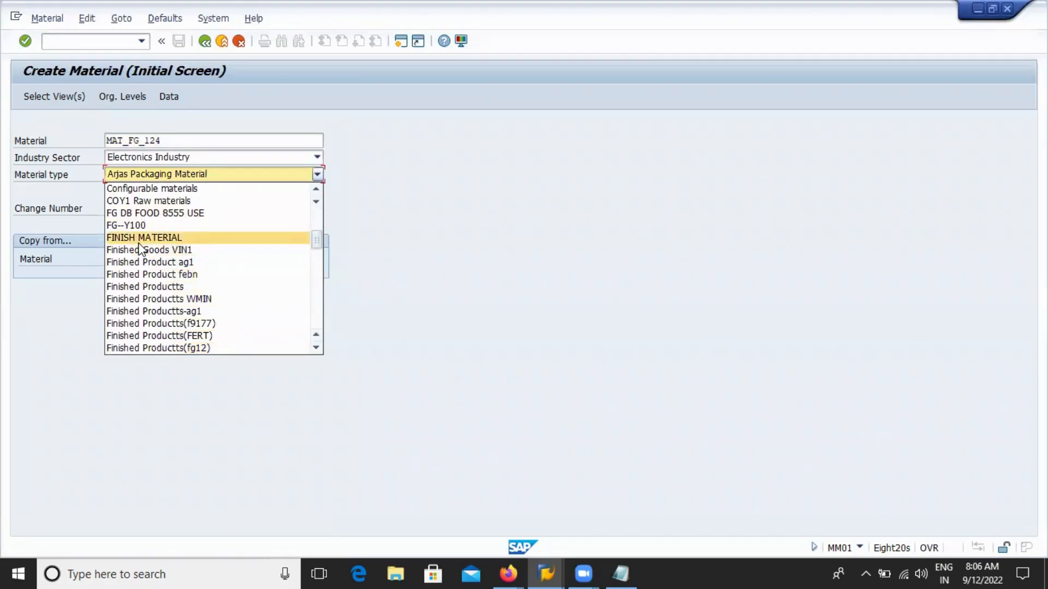
{"action": "left_click", "coordinate": [140, 242]}
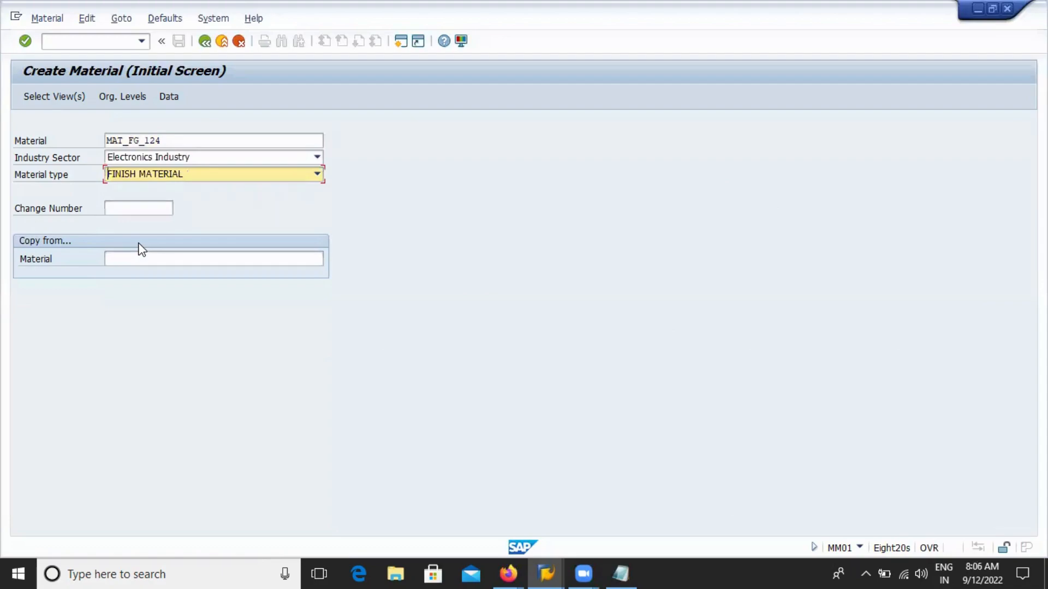
Select the Basic Data 1, MRP 1, MRP 2, MRP 3, MRP 4 and Work Scheduling views for the material and confirm the selection.
{"action": "key", "text": "Return"}
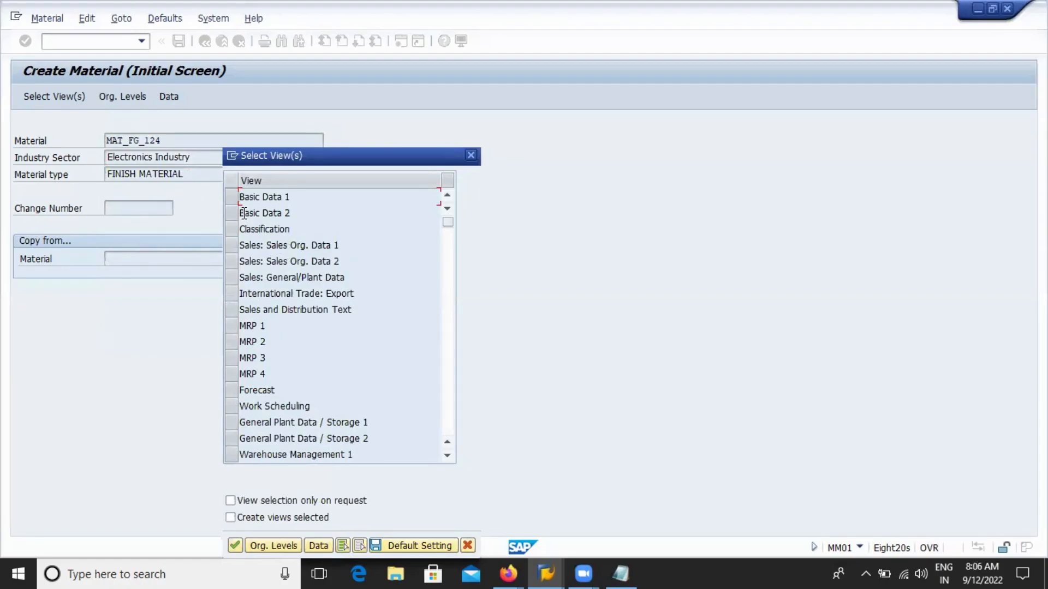
{"action": "left_click", "coordinate": [235, 199]}
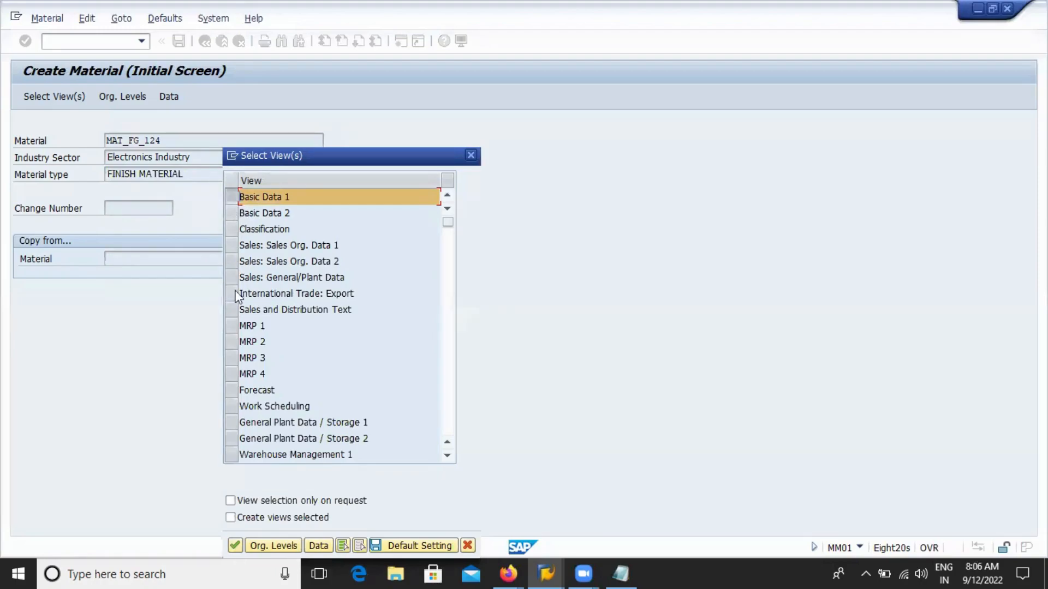
{"action": "left_click", "coordinate": [231, 326]}
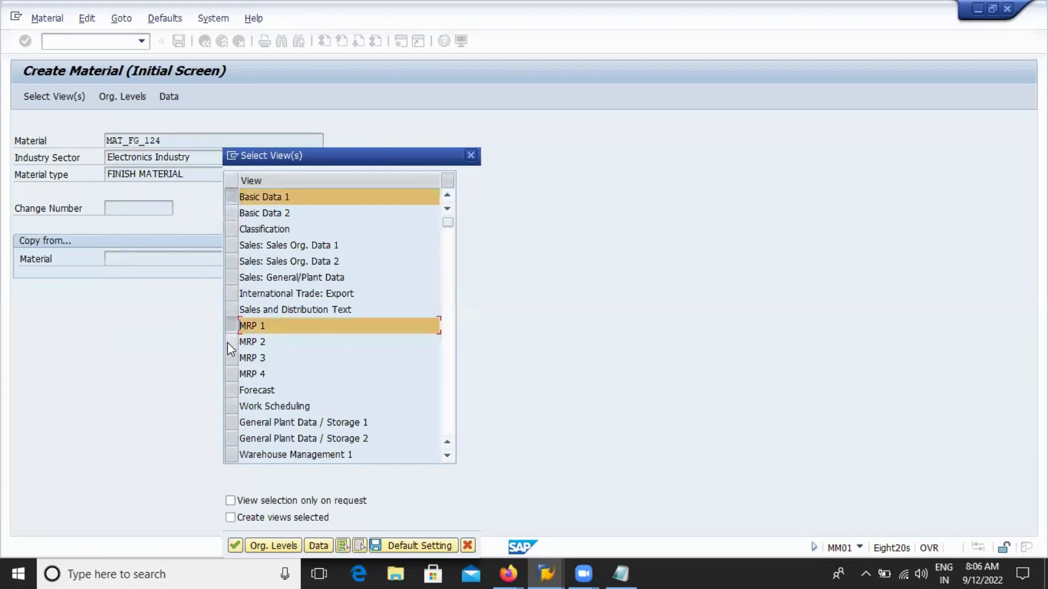
{"action": "left_click", "coordinate": [232, 341]}
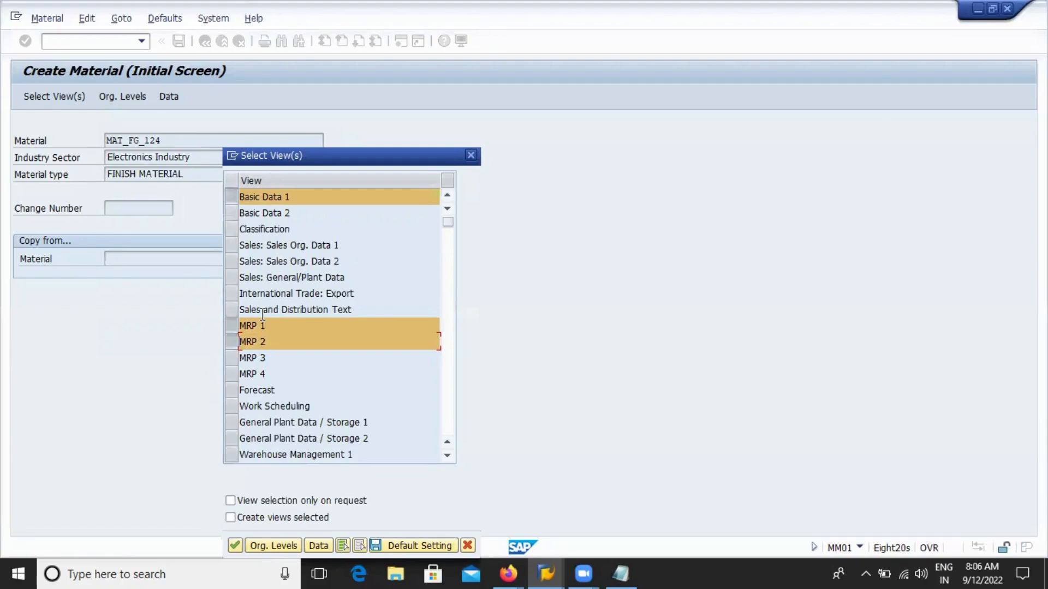
{"action": "left_click", "coordinate": [233, 356]}
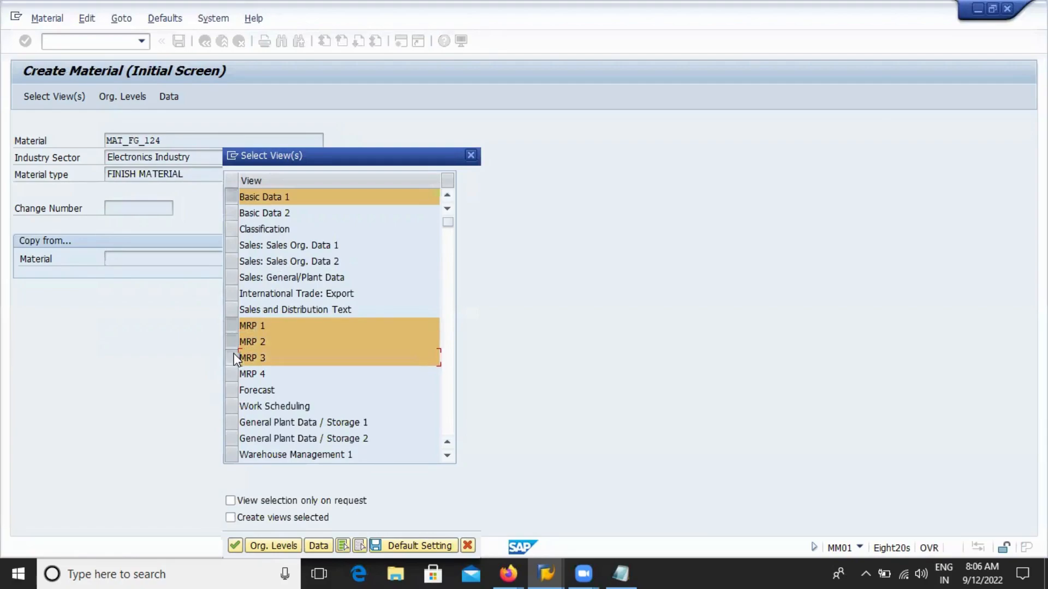
{"action": "left_click", "coordinate": [232, 375]}
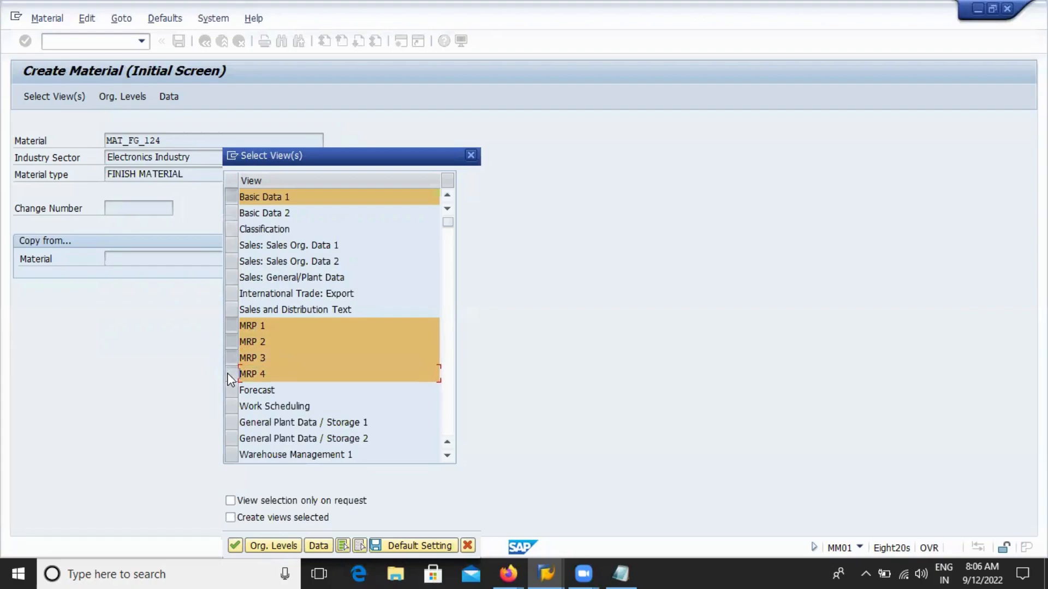
{"action": "left_click", "coordinate": [233, 406]}
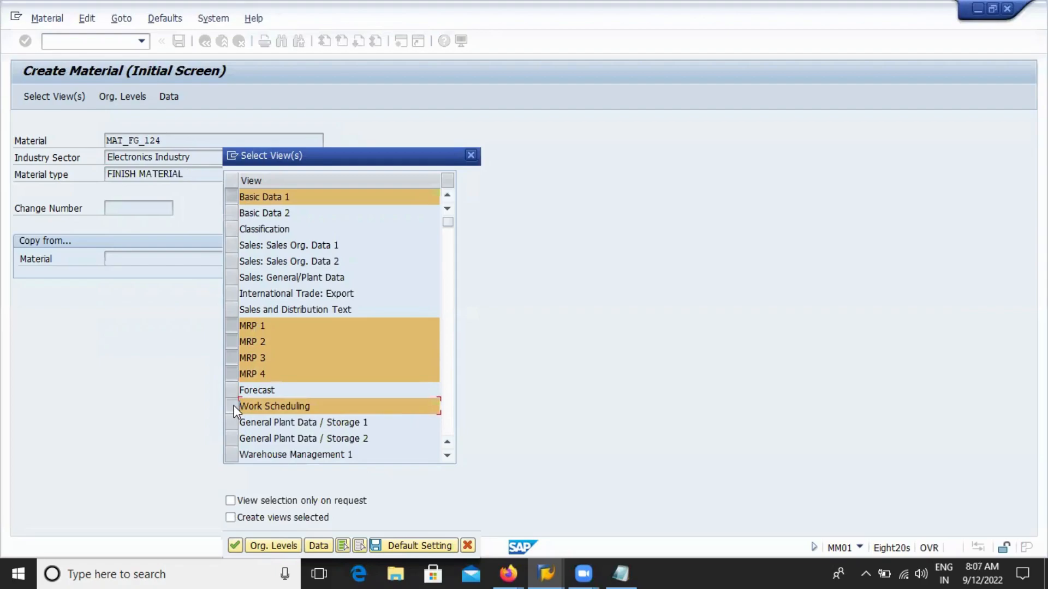
{"action": "key", "text": "Return"}
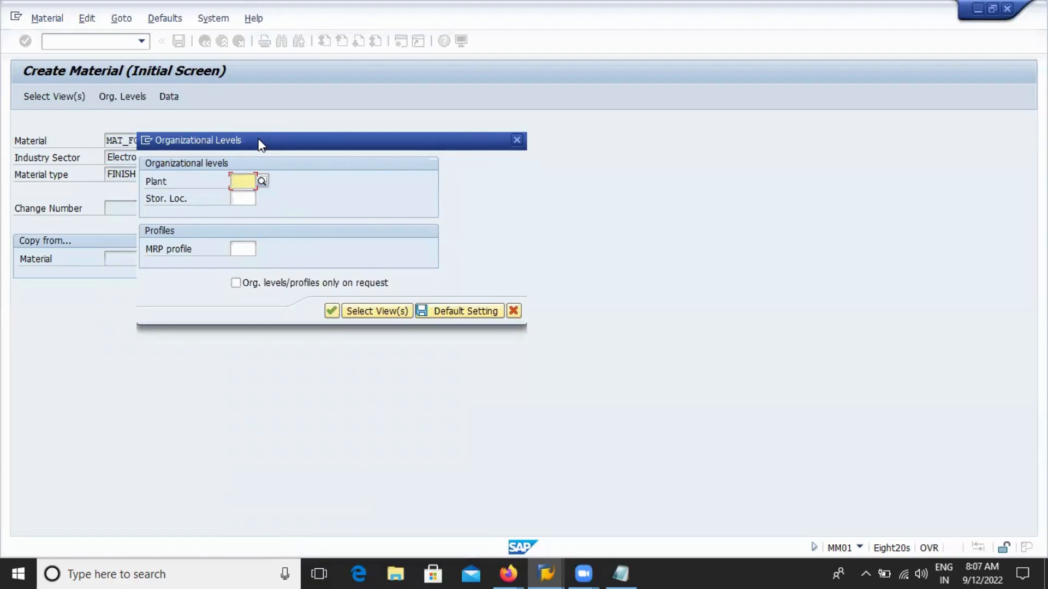
Try to assign plant 1000 in the material's organizational levels.
{"action": "left_click_drag", "start_coordinate": [259, 145], "coordinate": [448, 120]}
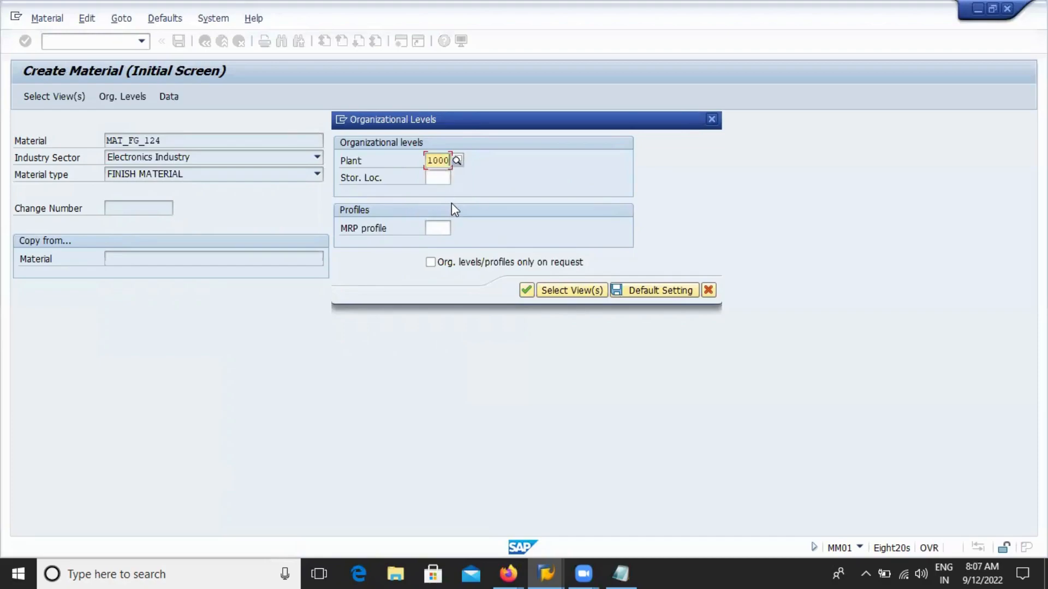
{"action": "key", "text": "Return"}
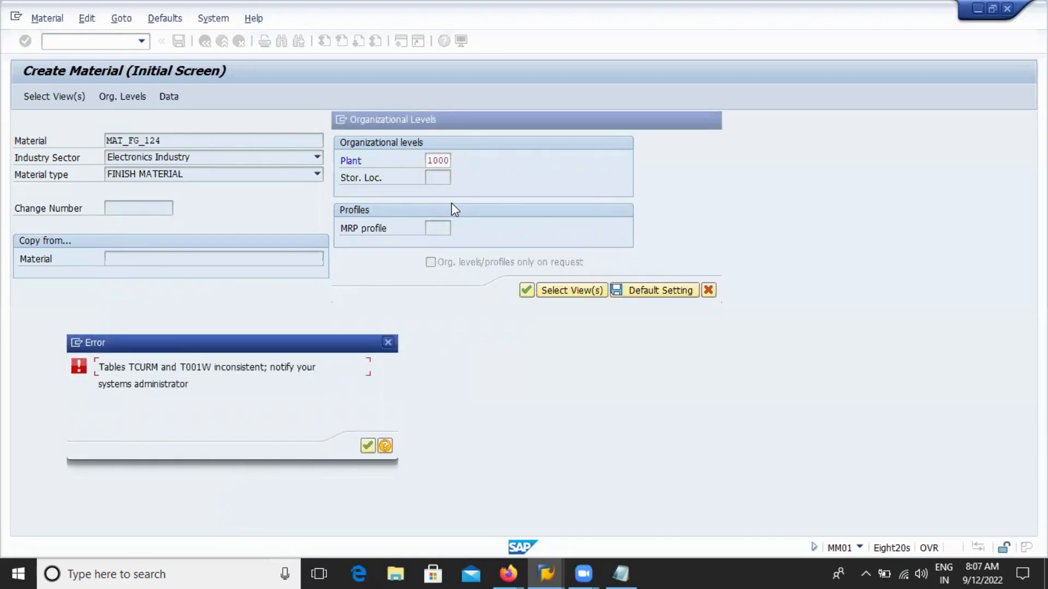
{"action": "key", "text": "Return"}
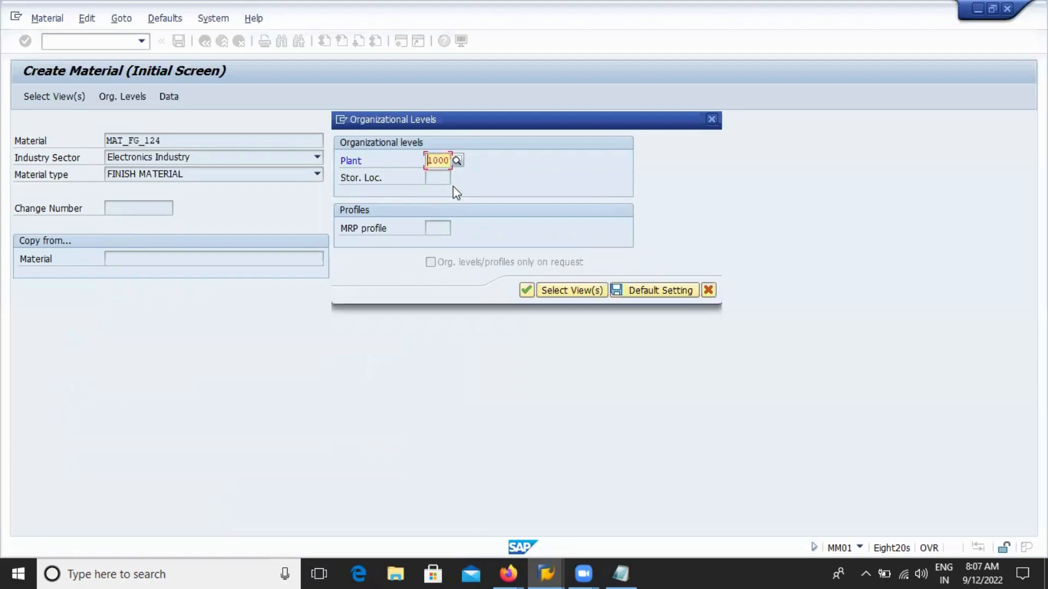
Try plant 1001 instead in the material's organizational levels.
{"action": "left_click", "coordinate": [447, 166]}
{"action": "type", "text": "1"}
{"action": "key", "text": "F4"}
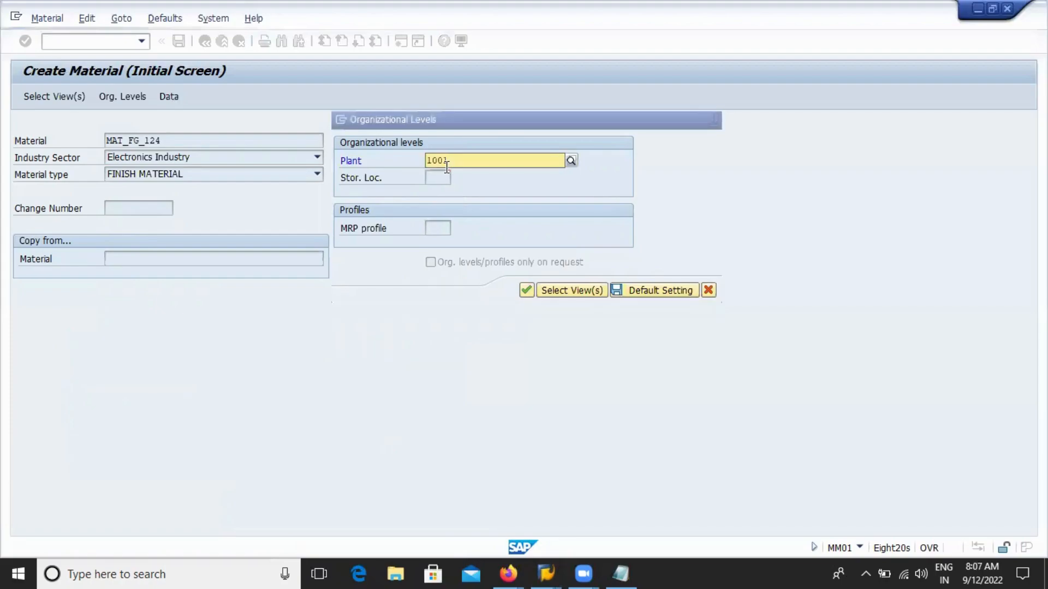
{"action": "left_click", "coordinate": [444, 189]}
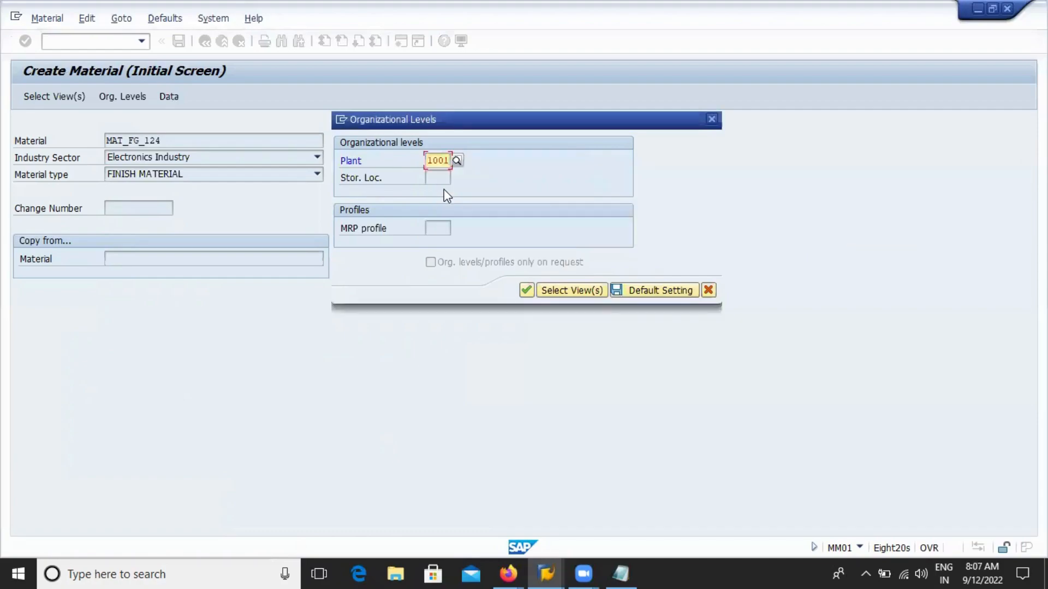
{"action": "key", "text": "Return"}
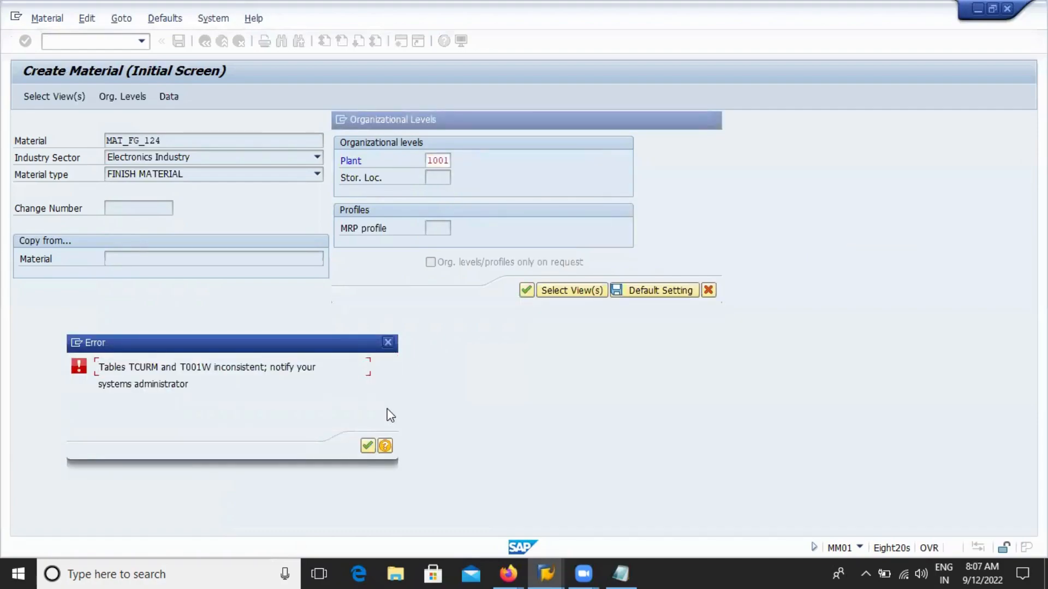
{"action": "left_click", "coordinate": [369, 447]}
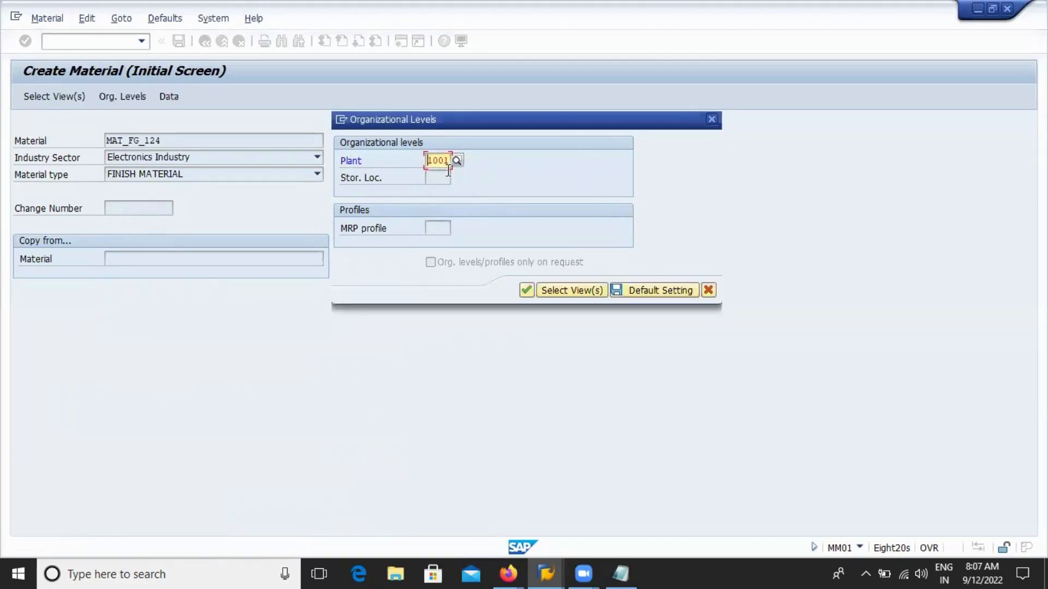
Try plant 1100 from the list of possible plants, and cancel the organizational levels entry.
{"action": "left_click", "coordinate": [457, 162]}
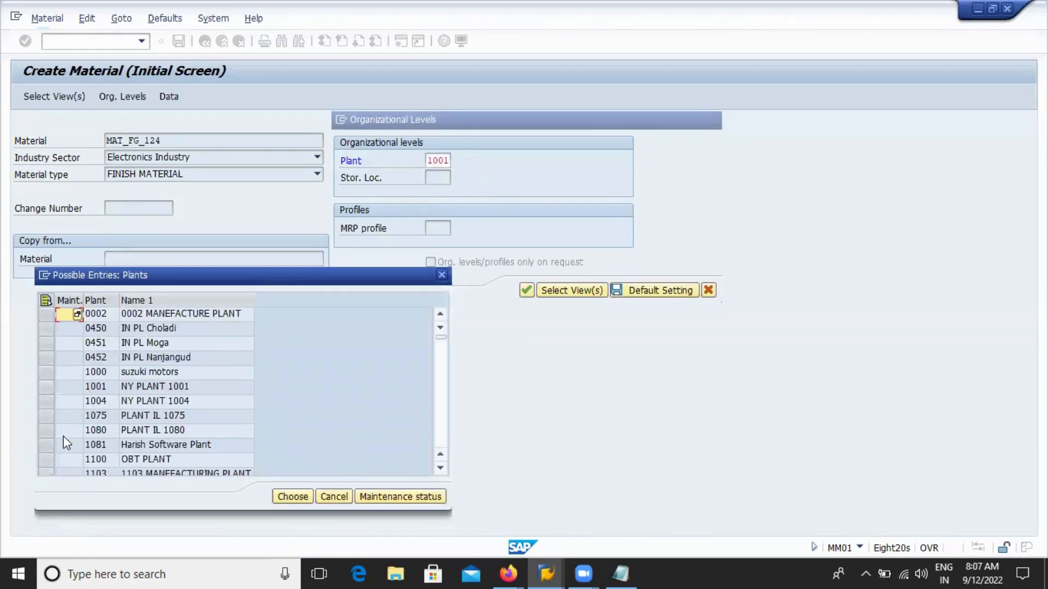
{"action": "left_click", "coordinate": [48, 460]}
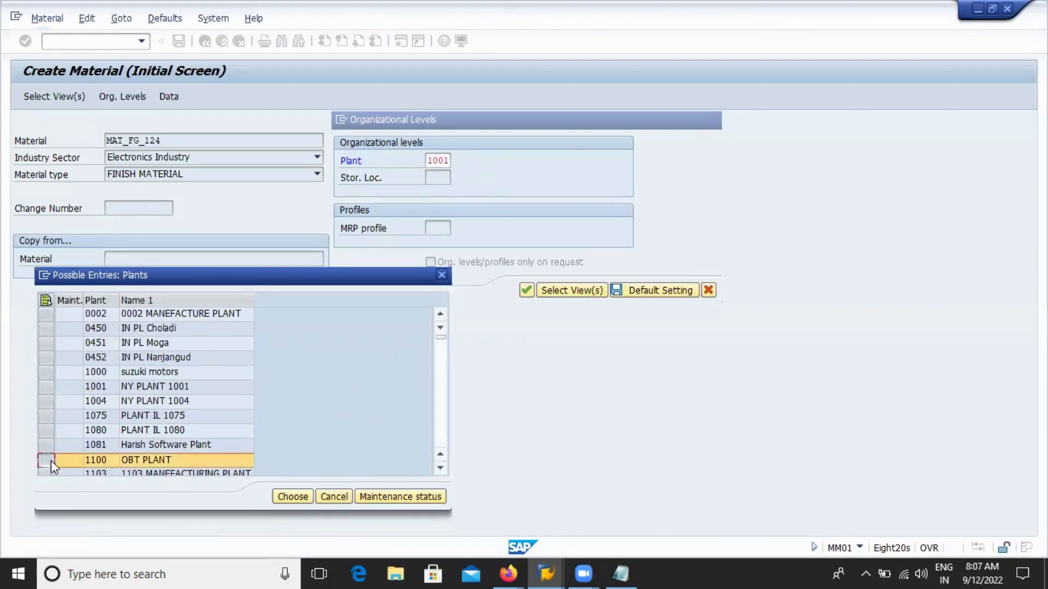
{"action": "left_click", "coordinate": [289, 498]}
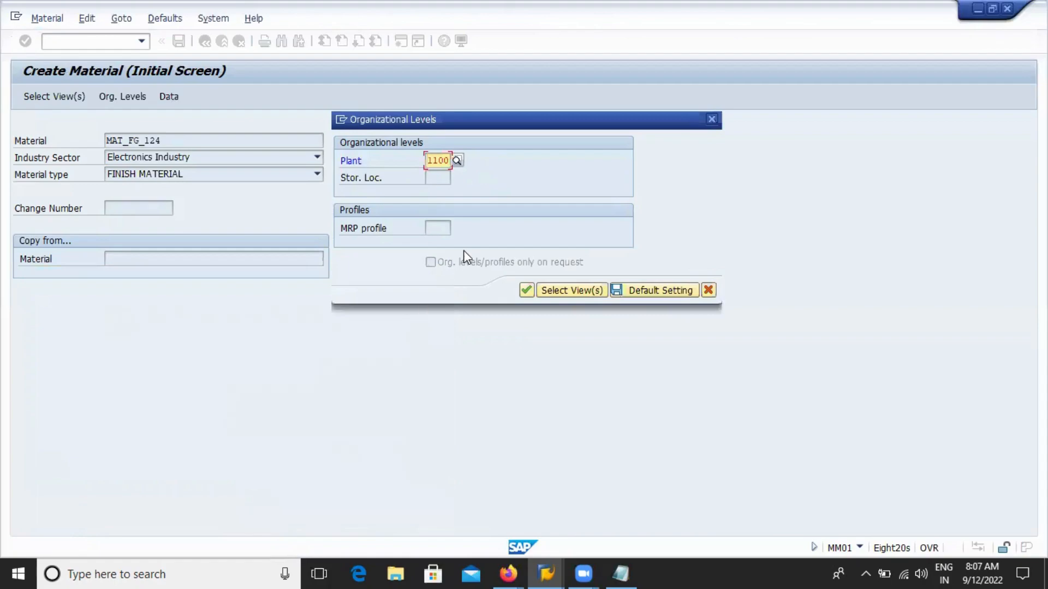
{"action": "key", "text": "Return"}
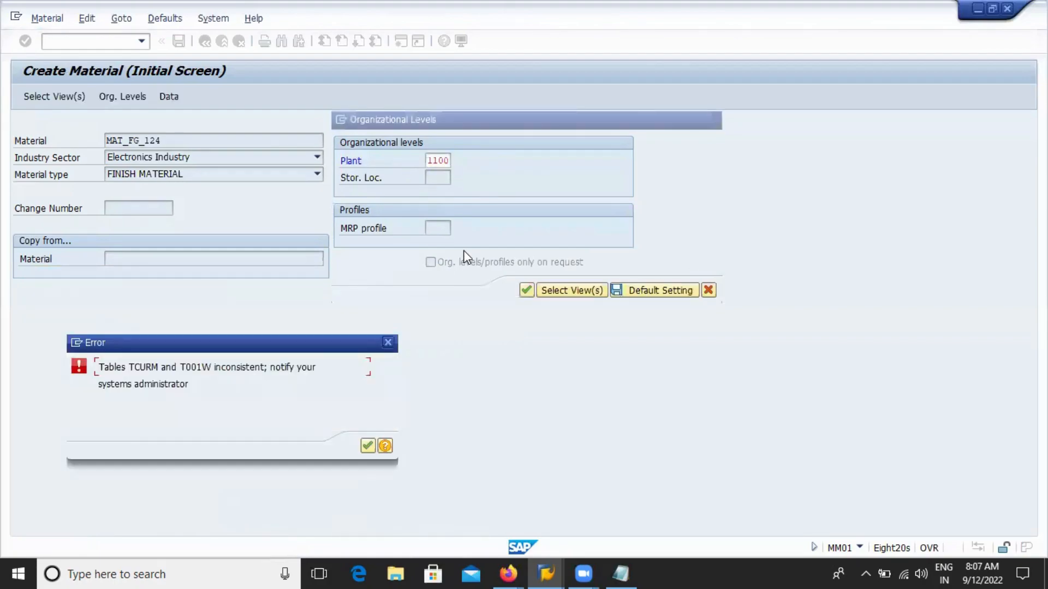
{"action": "left_click", "coordinate": [368, 447]}
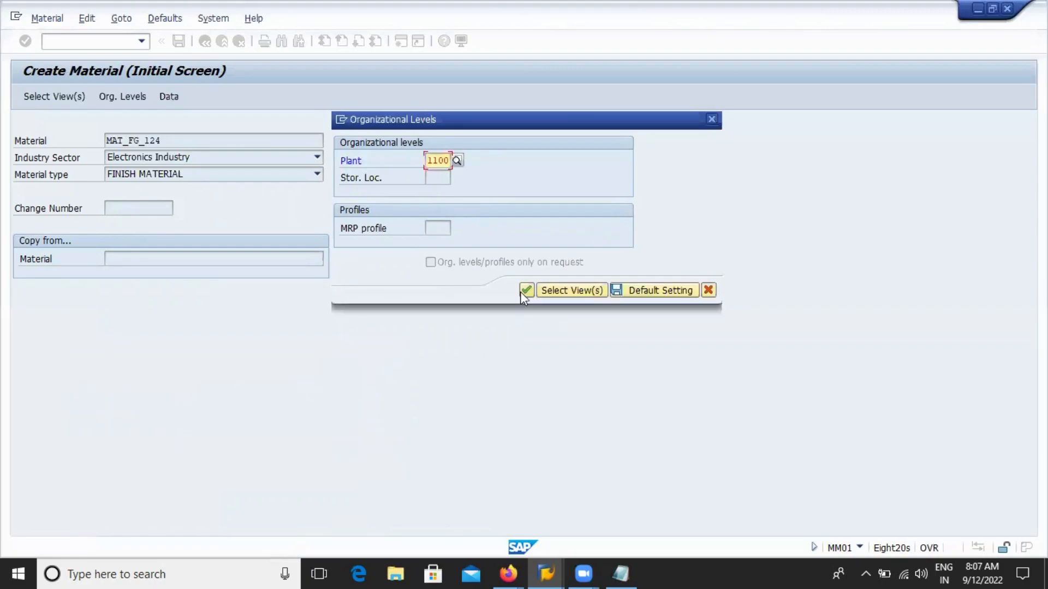
{"action": "left_click", "coordinate": [708, 291]}
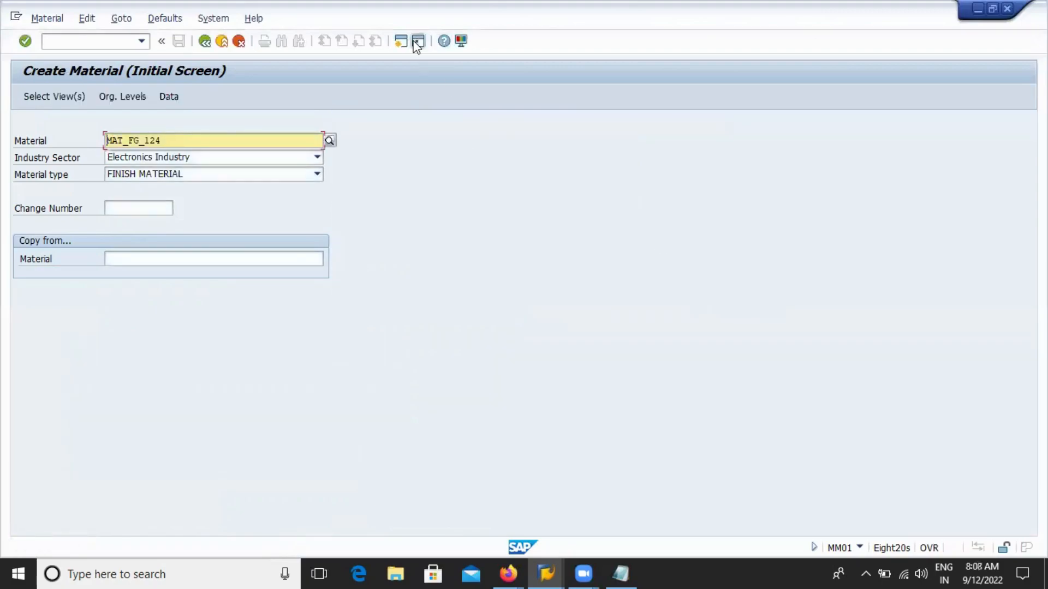
Open transaction COOIS in a new SAP session.
{"action": "left_click", "coordinate": [403, 43]}
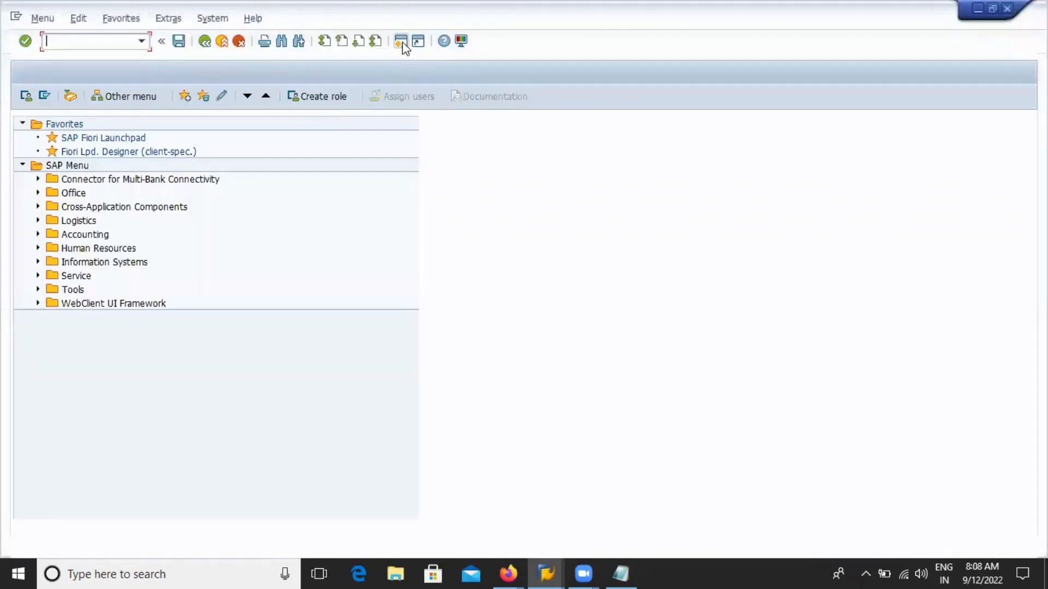
{"action": "type", "text": "doois"}
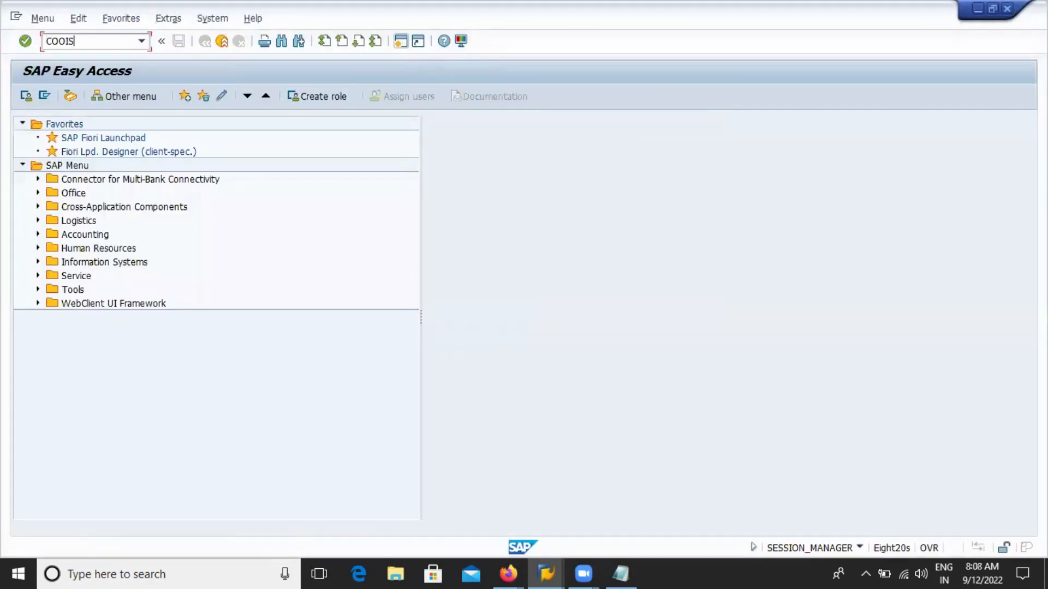
{"action": "key", "text": "Return"}
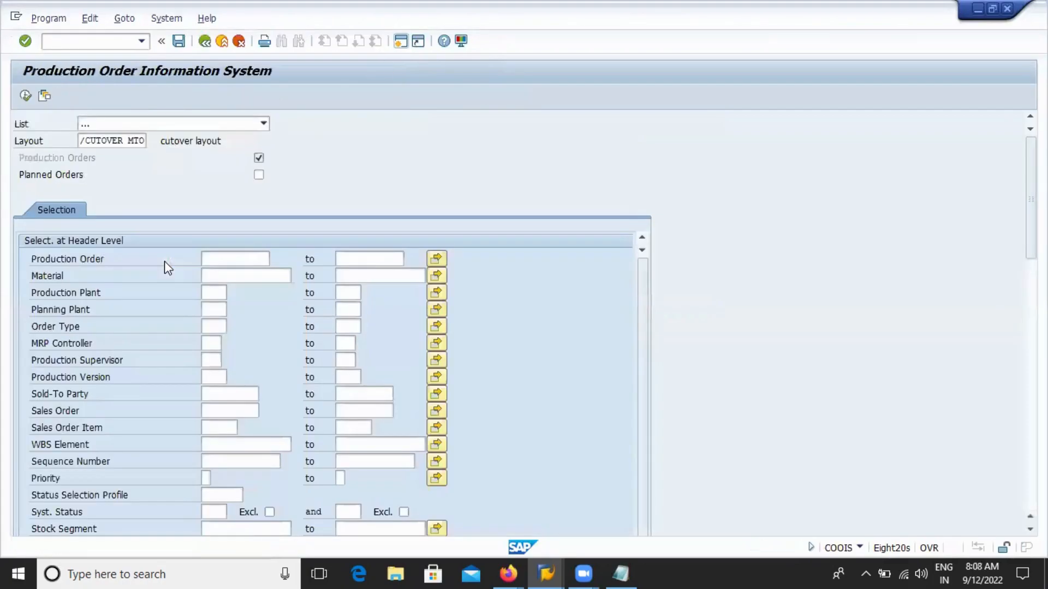
Run the Order Headers list for production plant PP01.
{"action": "left_click", "coordinate": [211, 294]}
{"action": "type", "text": "PP10"}
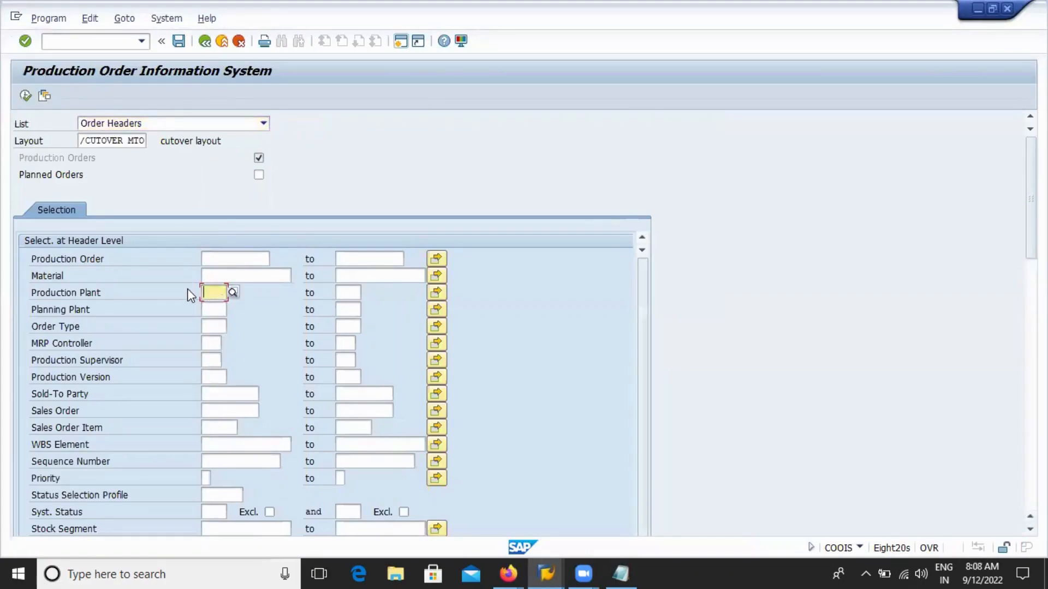
{"action": "key", "text": "space"}
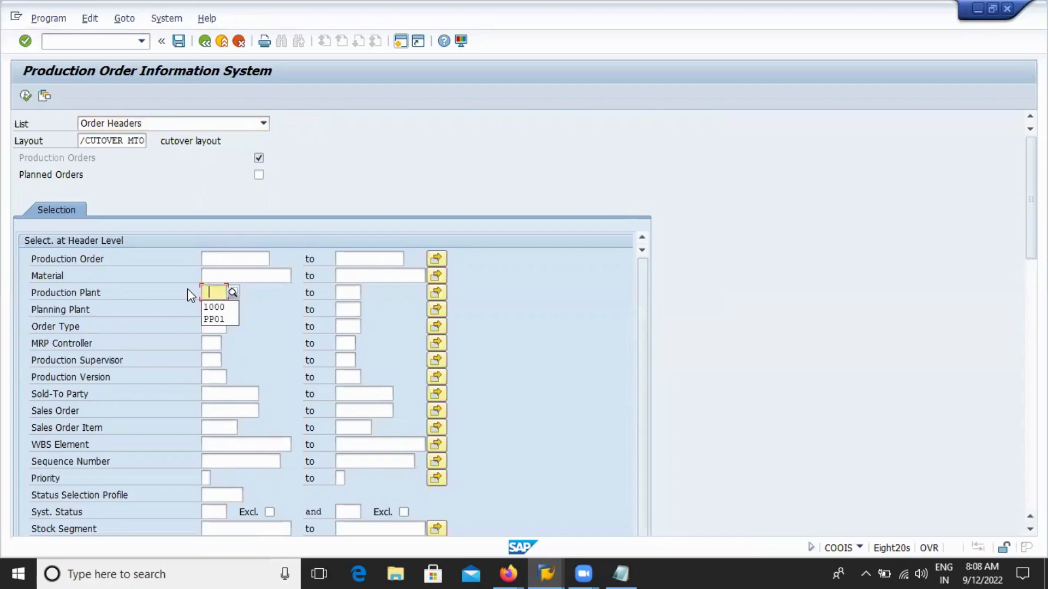
{"action": "left_click", "coordinate": [213, 319]}
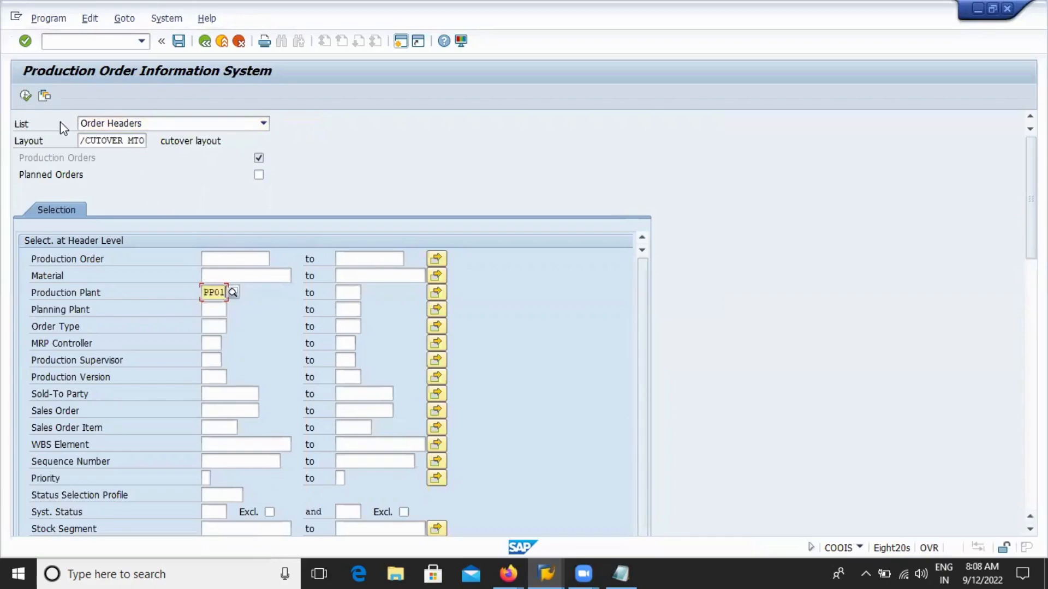
{"action": "left_click", "coordinate": [27, 96]}
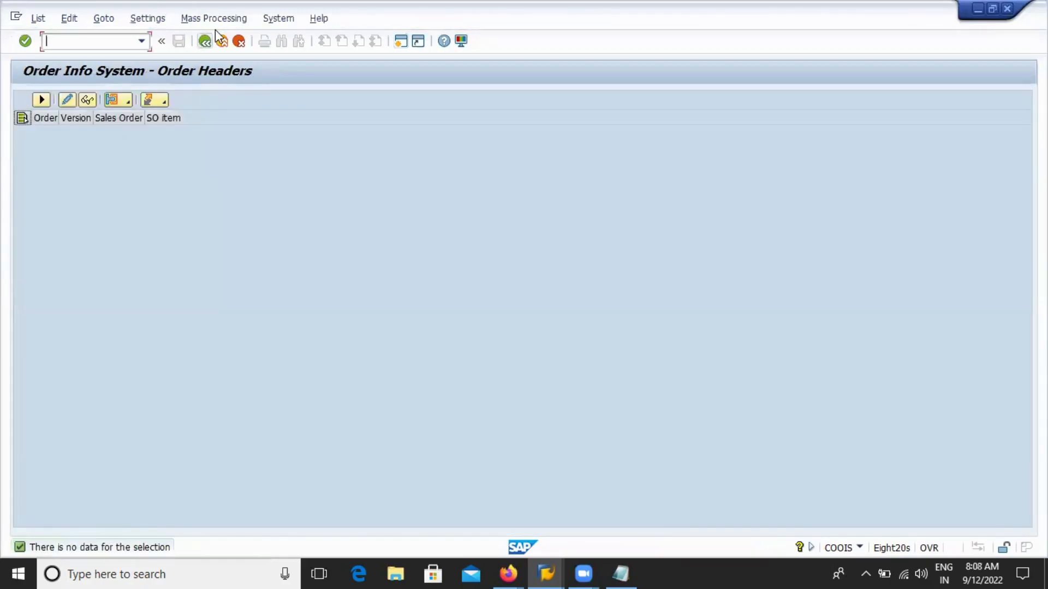
{"action": "left_click", "coordinate": [205, 42]}
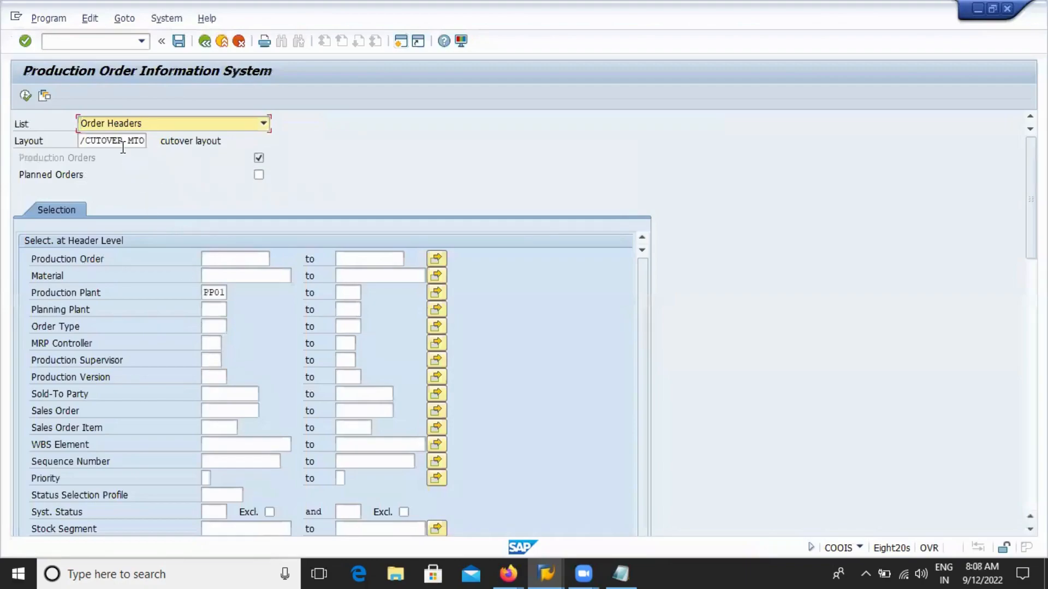
{"action": "left_click", "coordinate": [121, 141]}
{"action": "left_click", "coordinate": [151, 140]}
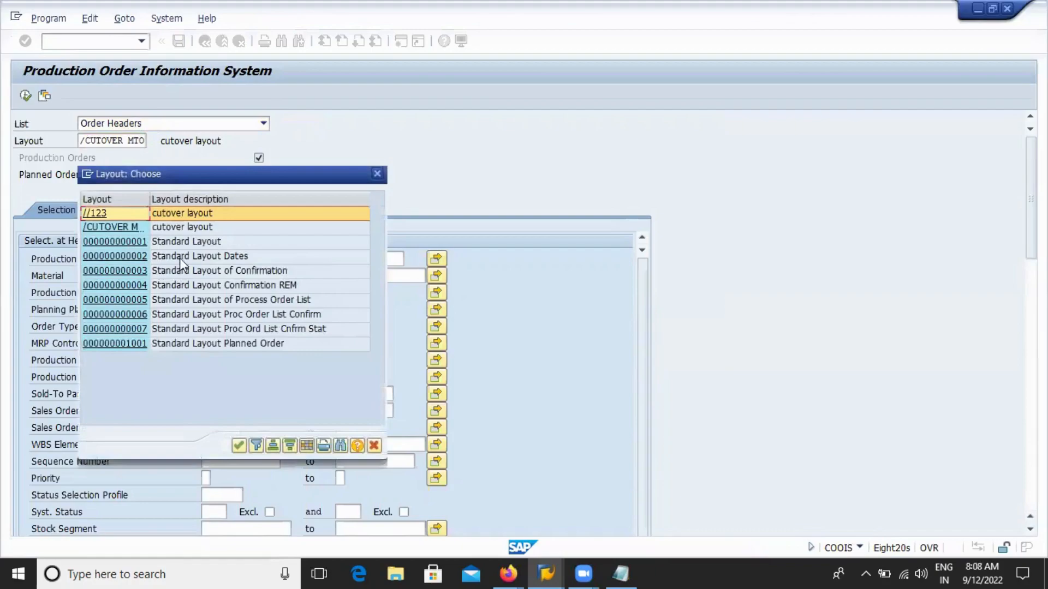
{"action": "double_click", "coordinate": [174, 243]}
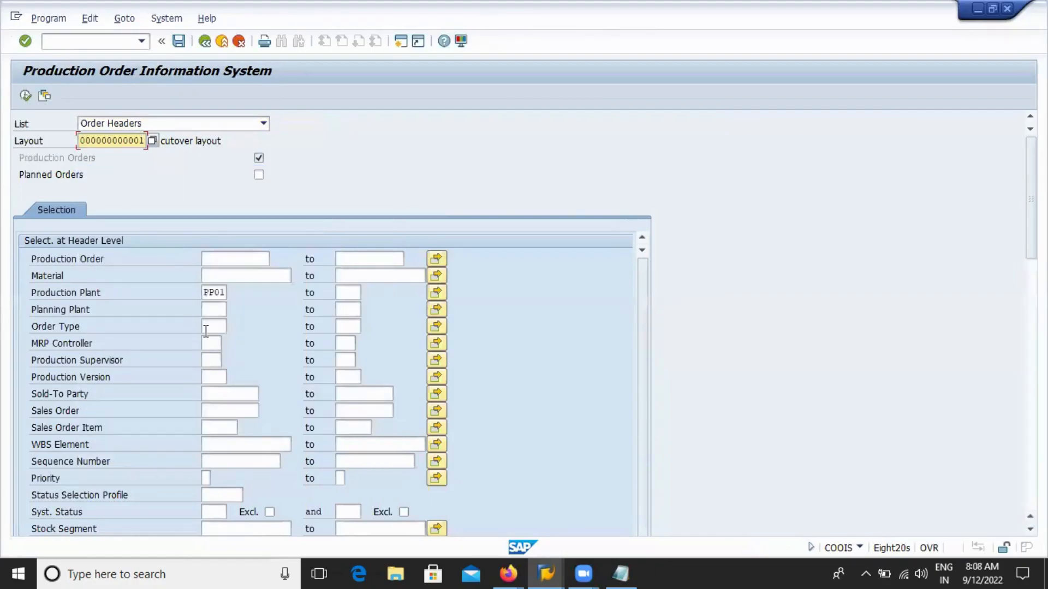
{"action": "left_click", "coordinate": [207, 294]}
{"action": "key", "text": "Delete"}
{"action": "key", "text": "Delete"}
{"action": "key", "text": "Delete"}
{"action": "key", "text": "Delete"}
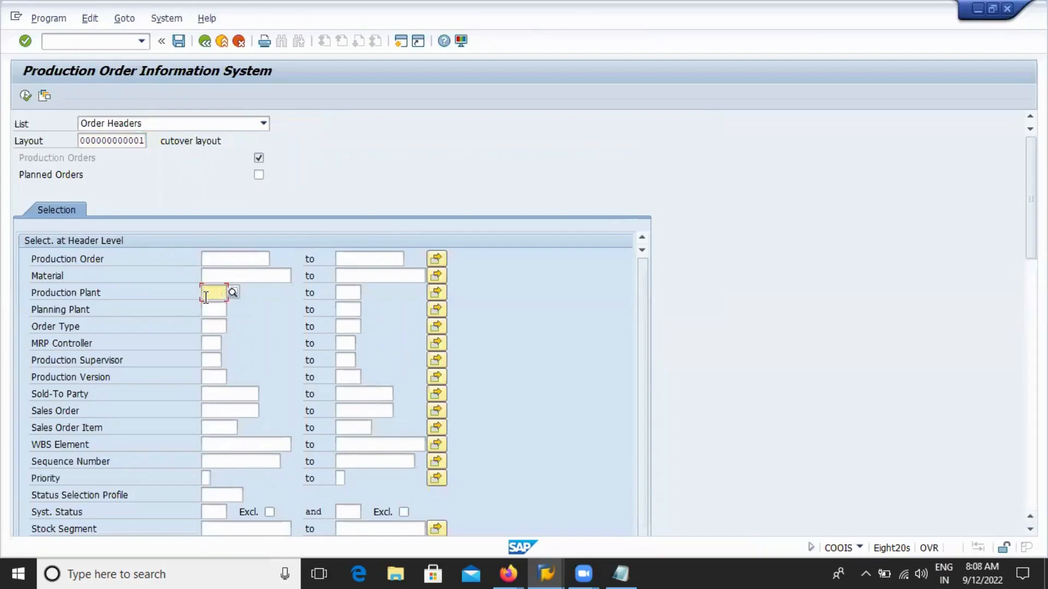
Try to filter the production orders by system status REL.
{"action": "left_click", "coordinate": [219, 513]}
{"action": "type", "text": "REL"}
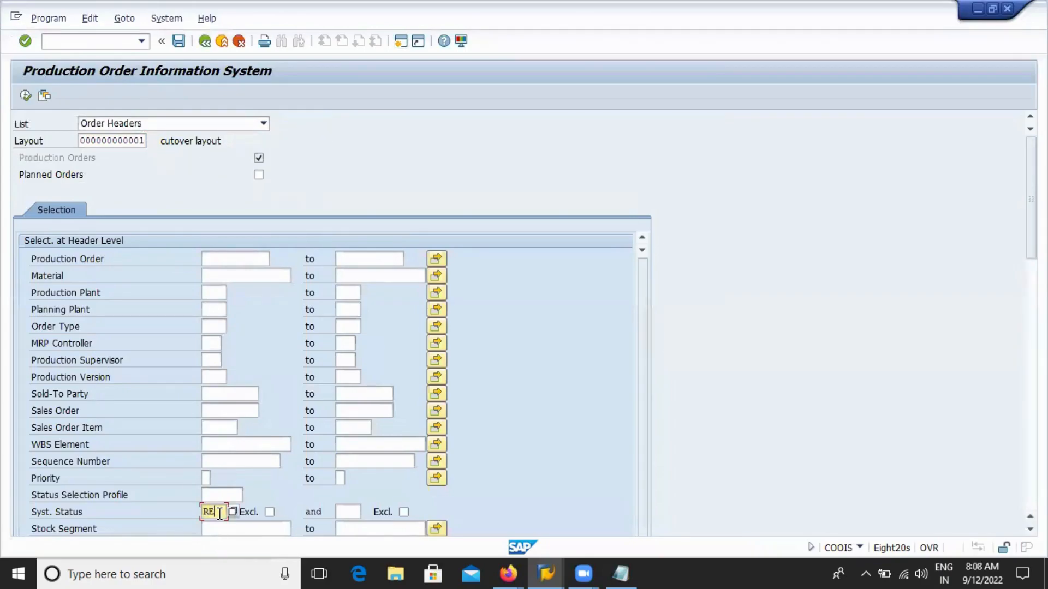
{"action": "key", "text": "Return"}
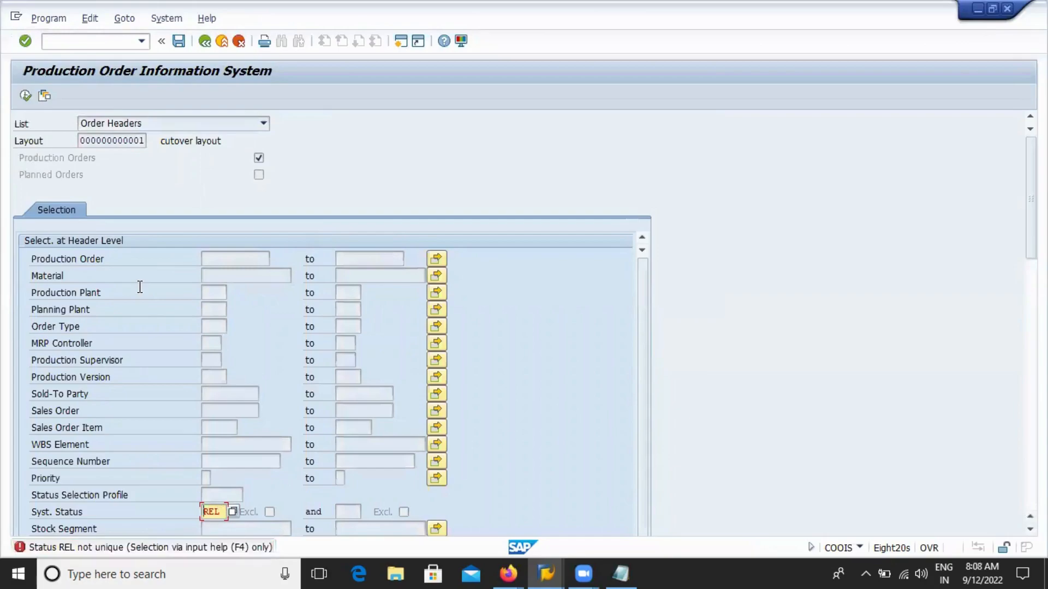
{"action": "key", "text": "BackSpace"}
{"action": "key", "text": "BackSpace"}
{"action": "key", "text": "BackSpace"}
Set the system status to CRTD and run the Order Headers list.
{"action": "type", "text": "CRTD"}
{"action": "key", "text": "Return"}
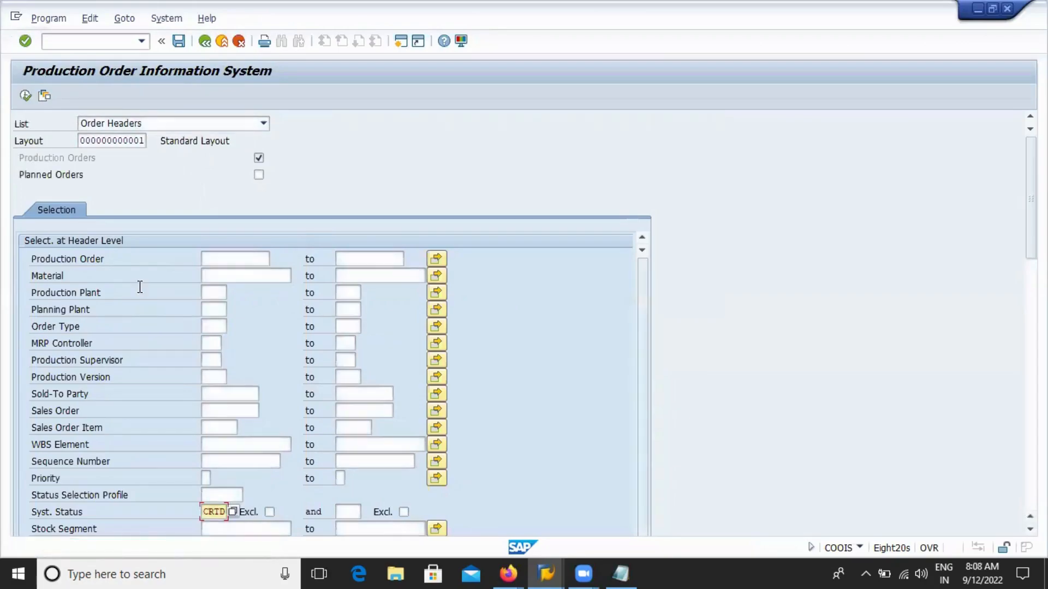
{"action": "left_click", "coordinate": [26, 95]}
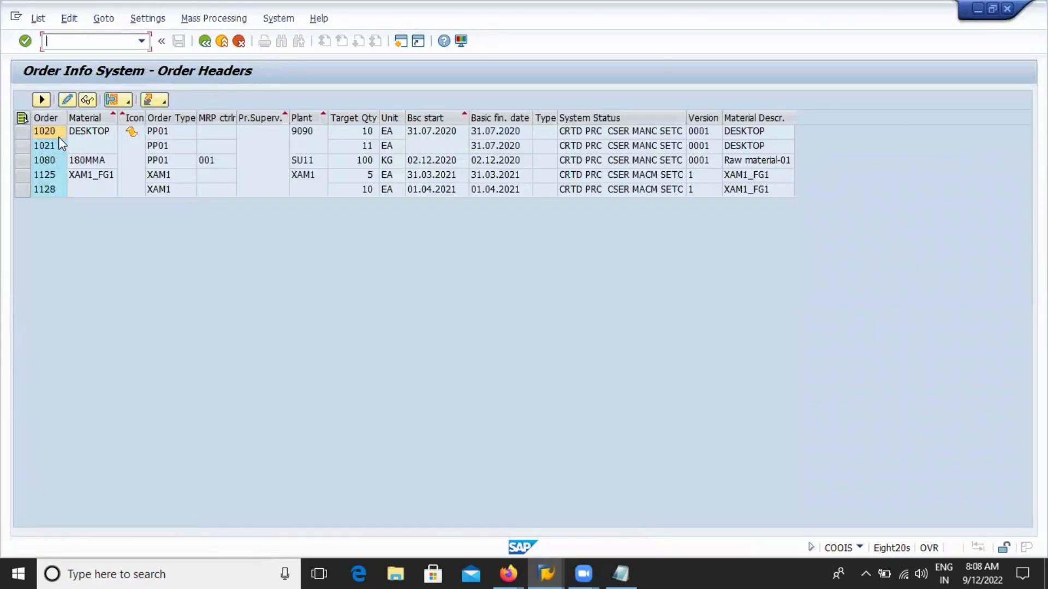
Examine the plant assigned to the first DESKTOP order in the list.
{"action": "double_click", "coordinate": [57, 136]}
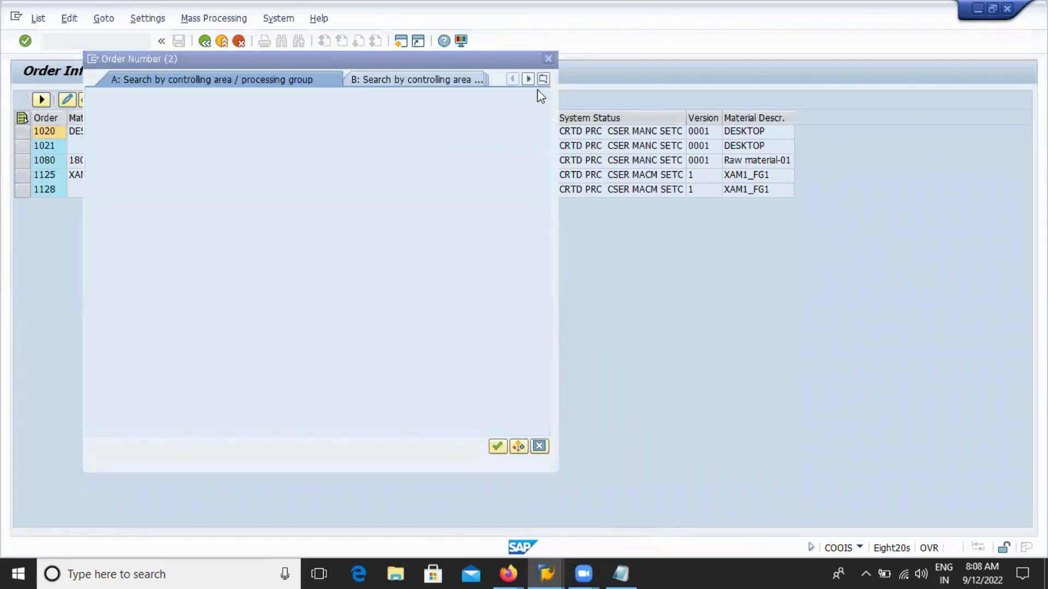
{"action": "left_click", "coordinate": [548, 58]}
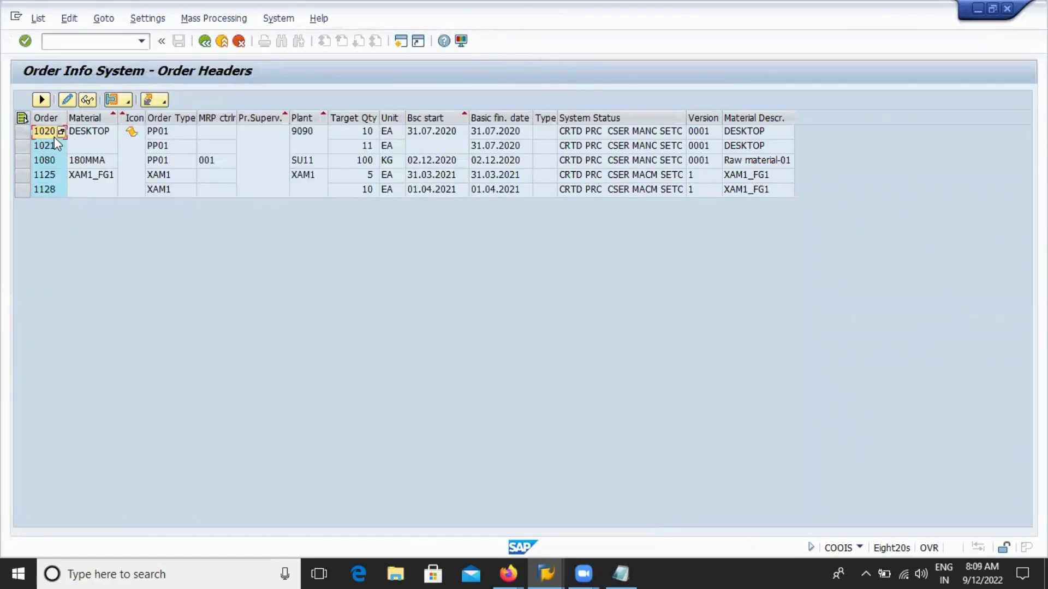
{"action": "left_click", "coordinate": [310, 133]}
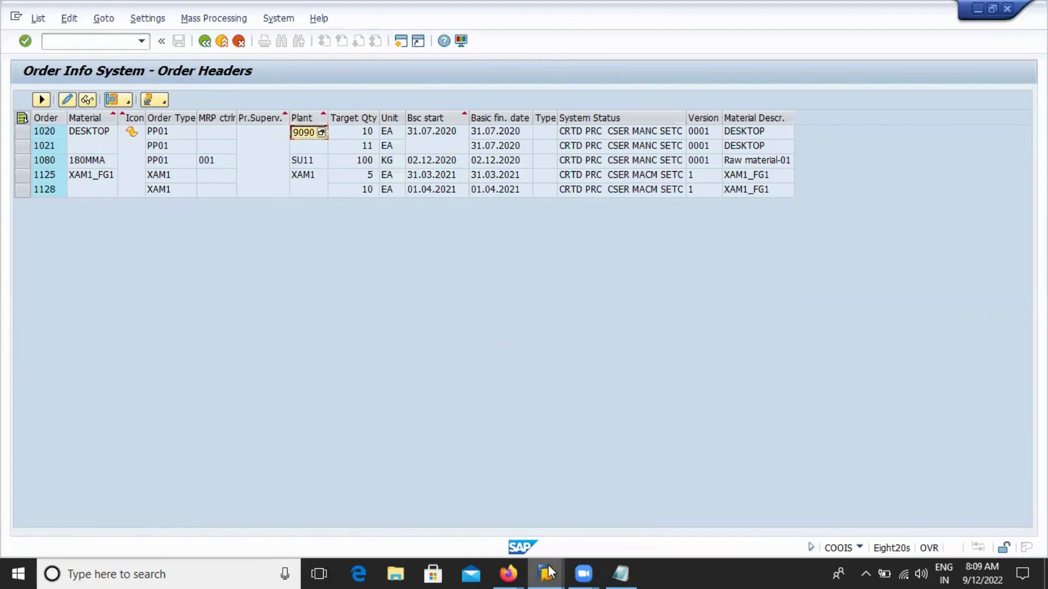
Switch back to the MM01 session and select the Basic Data 1 view for material MAT_FG_124.
{"action": "mouse_move", "coordinate": [548, 572]}
{"action": "left_click", "coordinate": [506, 525]}
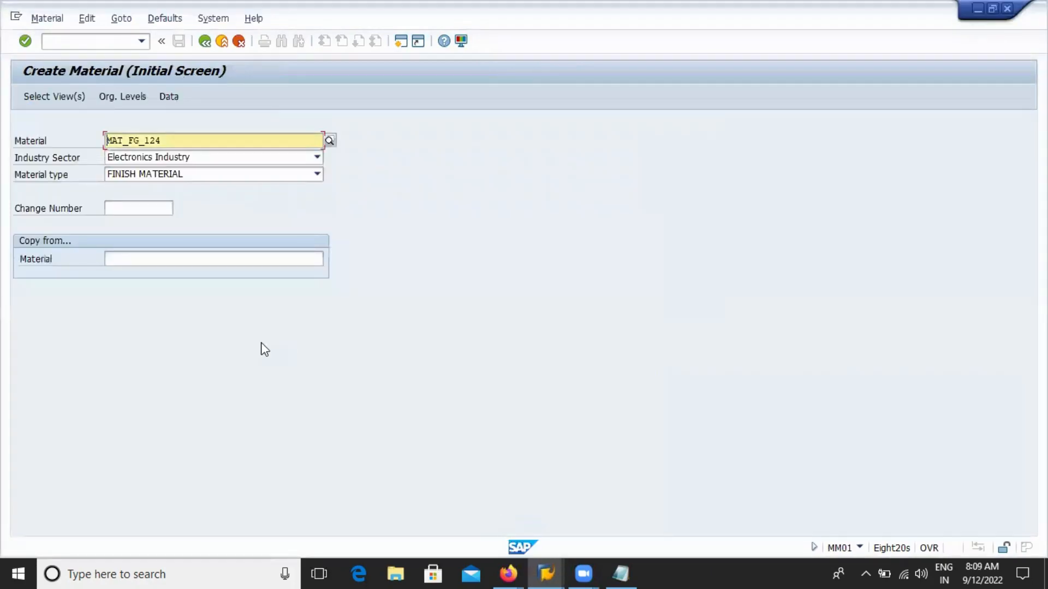
{"action": "key", "text": "Return"}
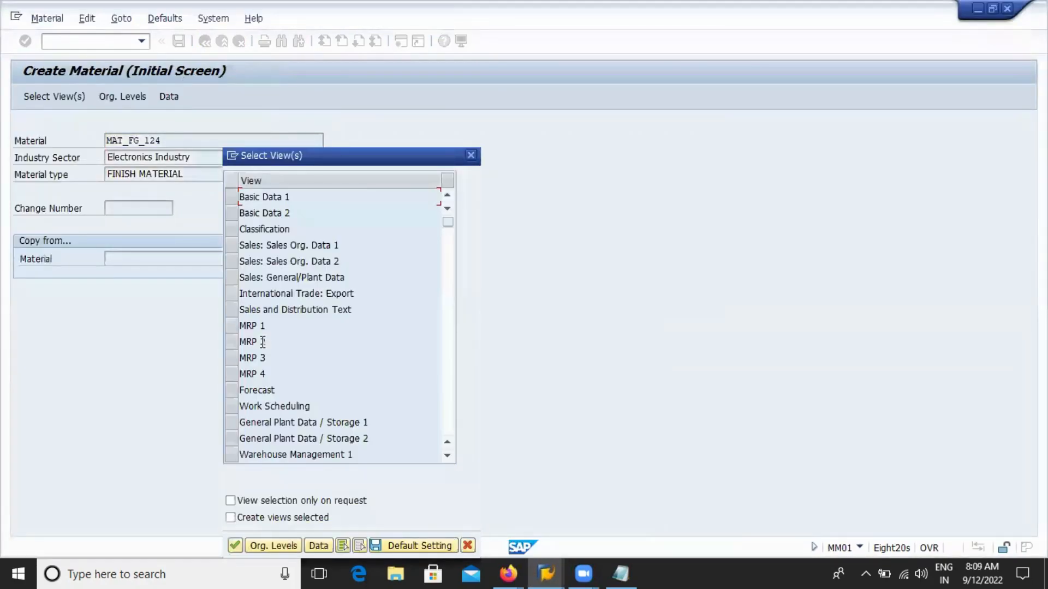
{"action": "left_click", "coordinate": [236, 197]}
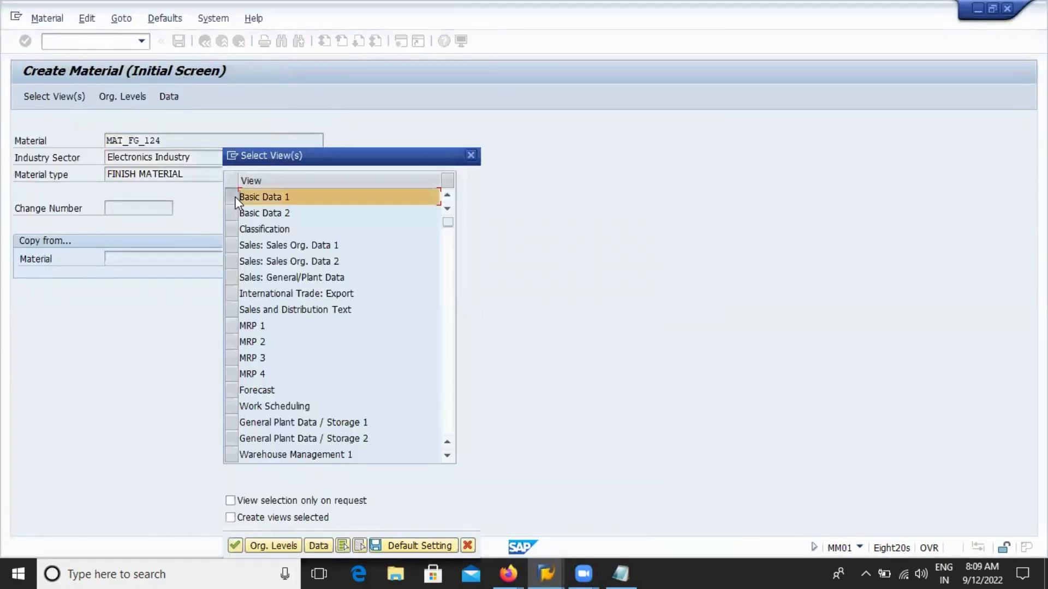
{"action": "left_click", "coordinate": [235, 326]}
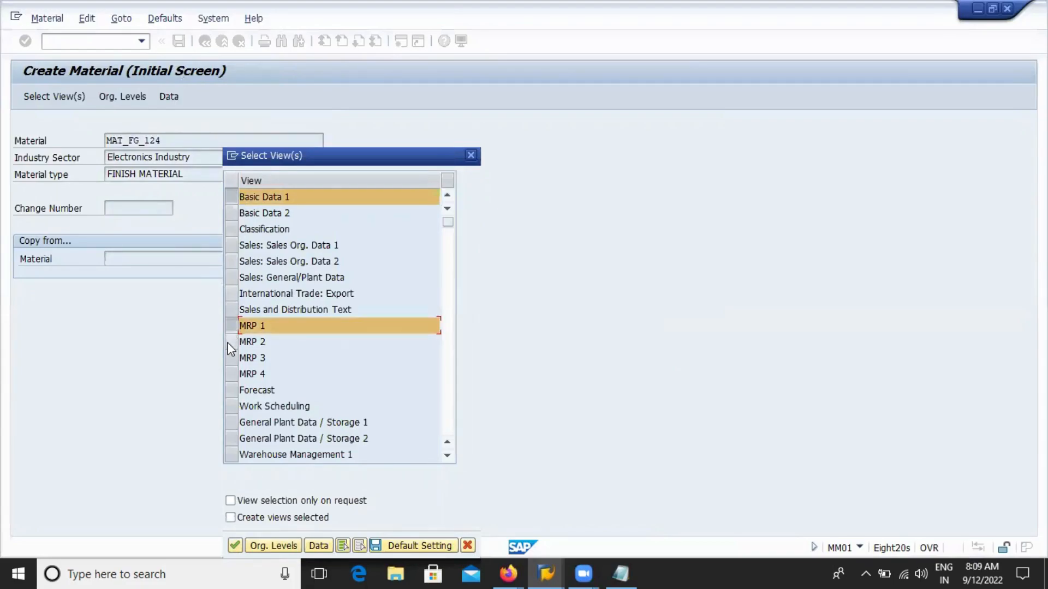
{"action": "left_click", "coordinate": [227, 343]}
{"action": "left_click", "coordinate": [227, 358]}
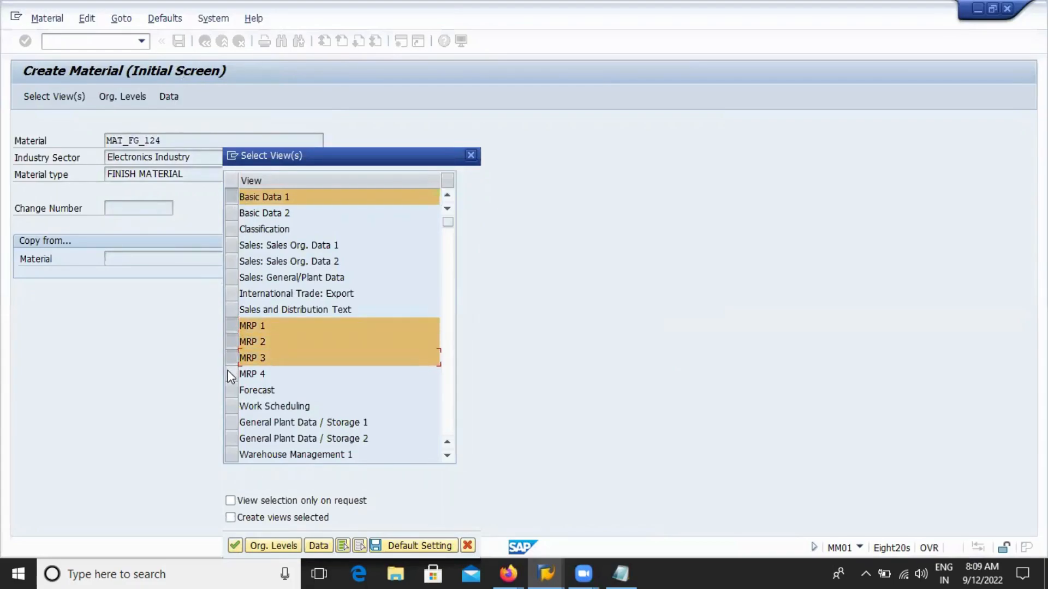
{"action": "left_click", "coordinate": [231, 376]}
{"action": "left_click", "coordinate": [230, 406]}
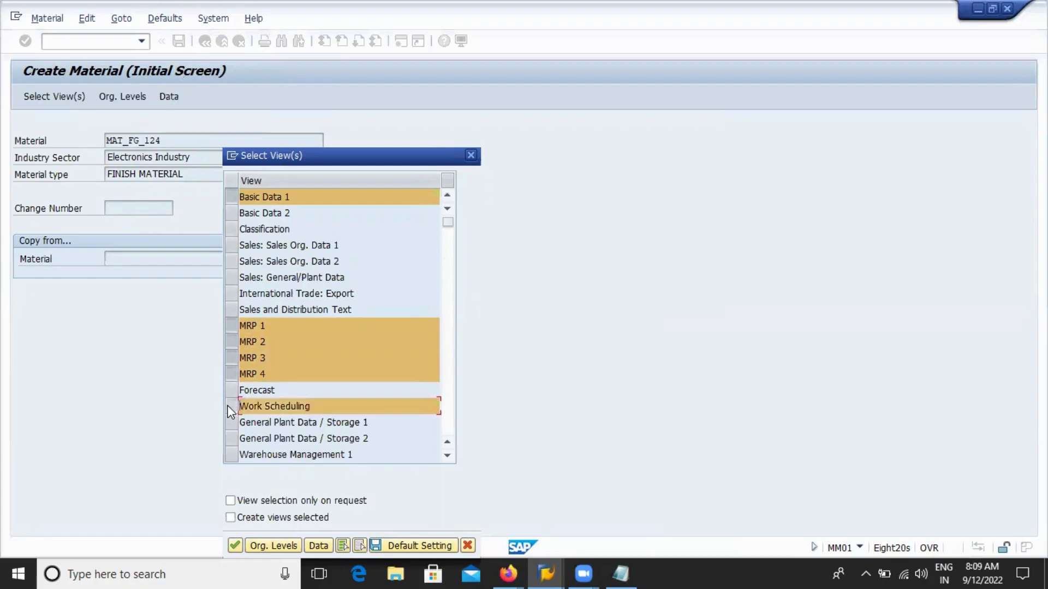
{"action": "left_click", "coordinate": [231, 325]}
{"action": "left_click", "coordinate": [230, 341]}
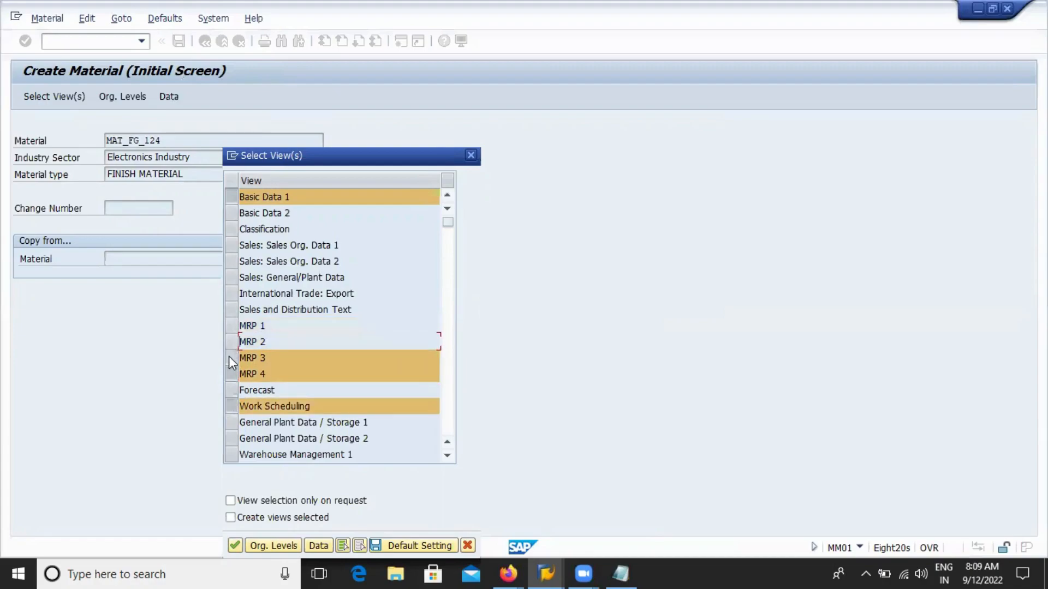
{"action": "left_click", "coordinate": [228, 358]}
{"action": "left_click", "coordinate": [228, 373]}
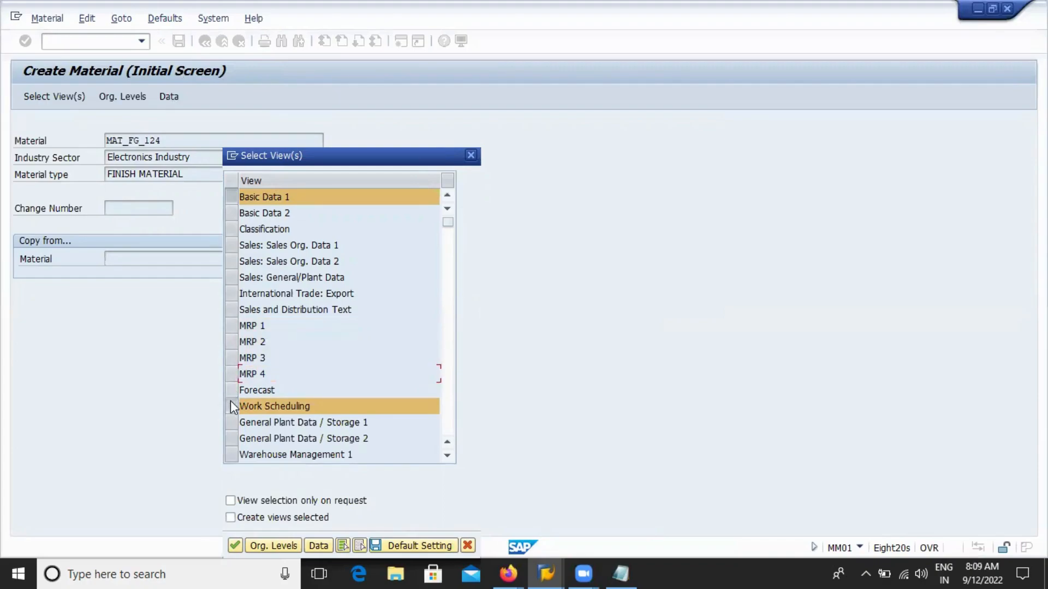
{"action": "left_click", "coordinate": [230, 407]}
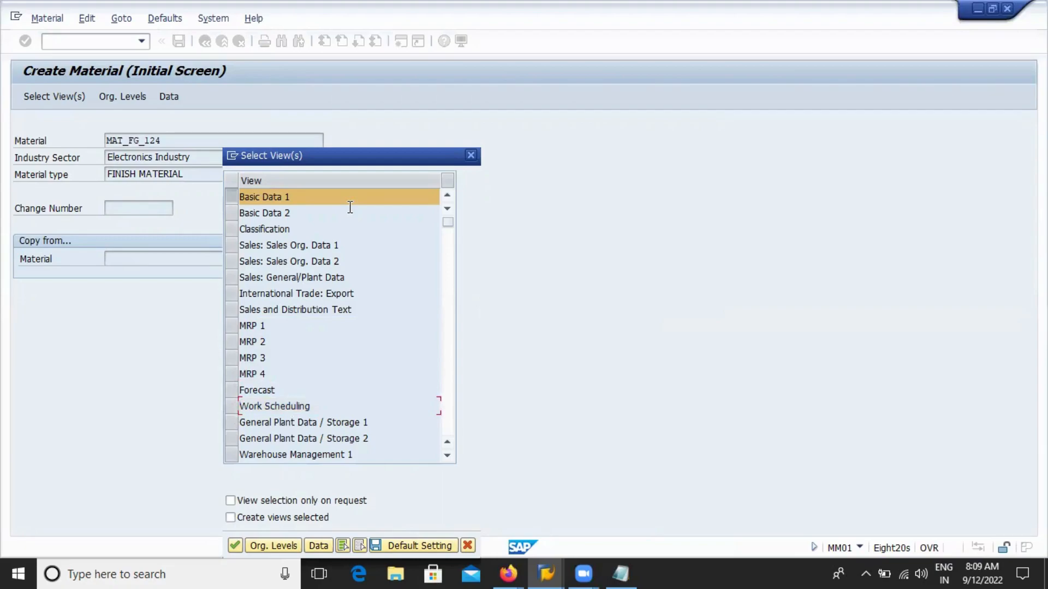
Continue to the material's data screens and request the MRP 1 view.
{"action": "key", "text": "Return"}
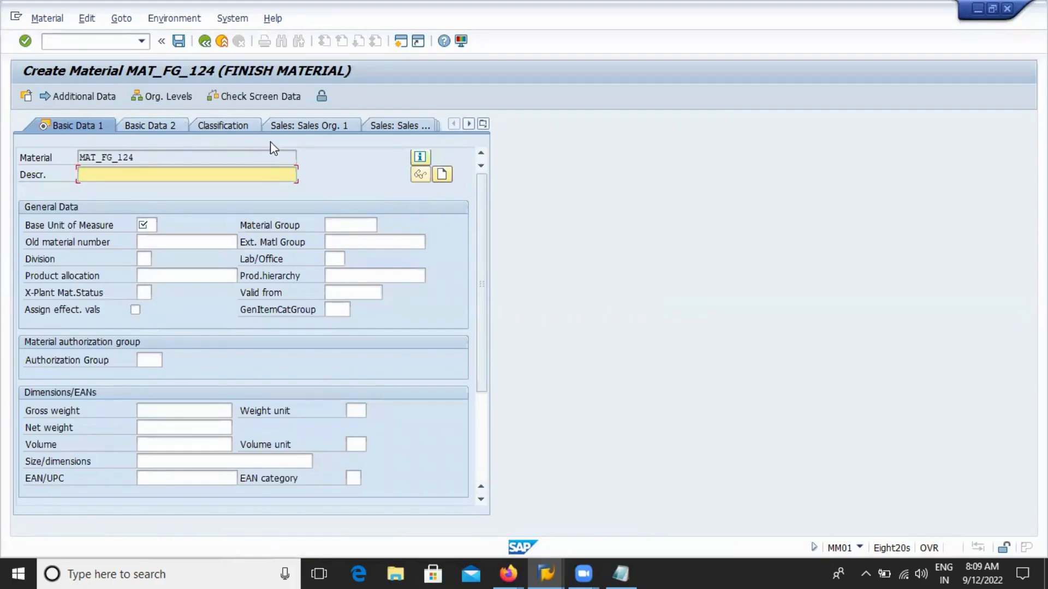
{"action": "left_click", "coordinate": [484, 125]}
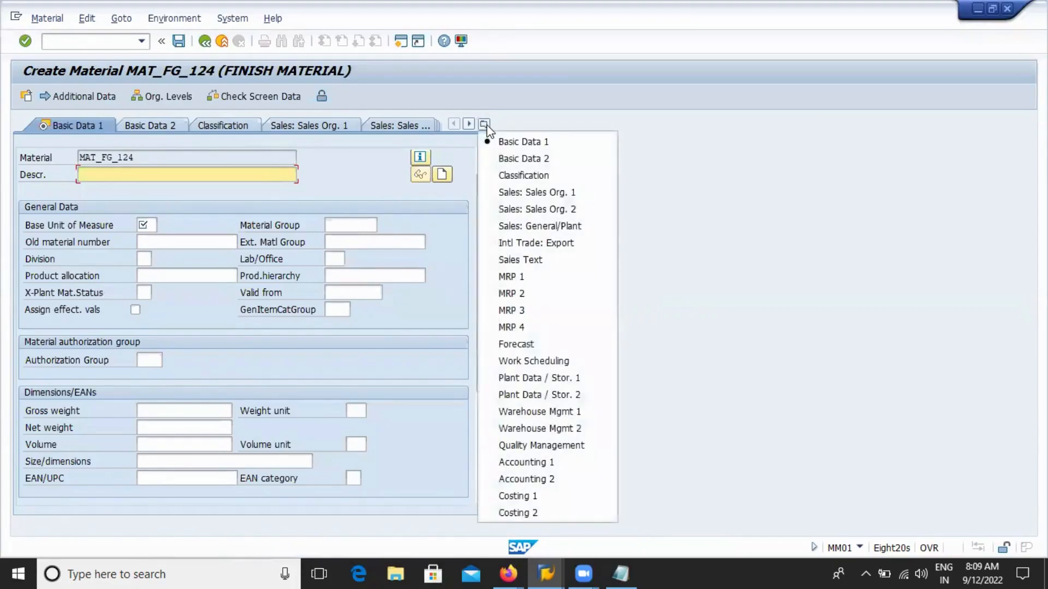
{"action": "left_click", "coordinate": [499, 277]}
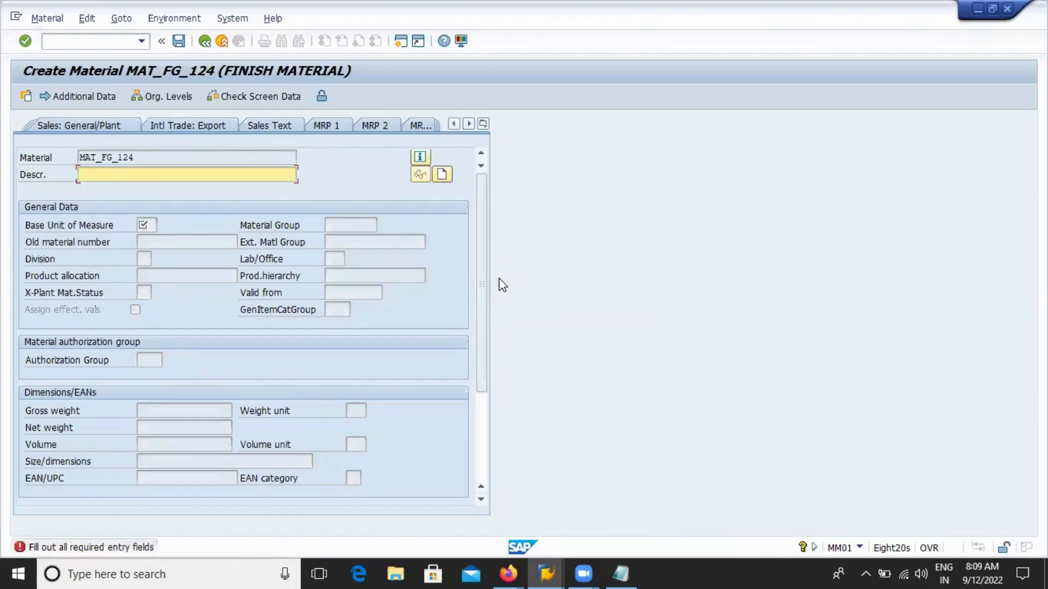
Copy the material number MAT_FG_124 into the description and set the base unit of measure to EA.
{"action": "left_click_drag", "start_coordinate": [137, 157], "coordinate": [28, 166]}
{"action": "key", "text": "ctrl+c"}
{"action": "left_click", "coordinate": [28, 166]}
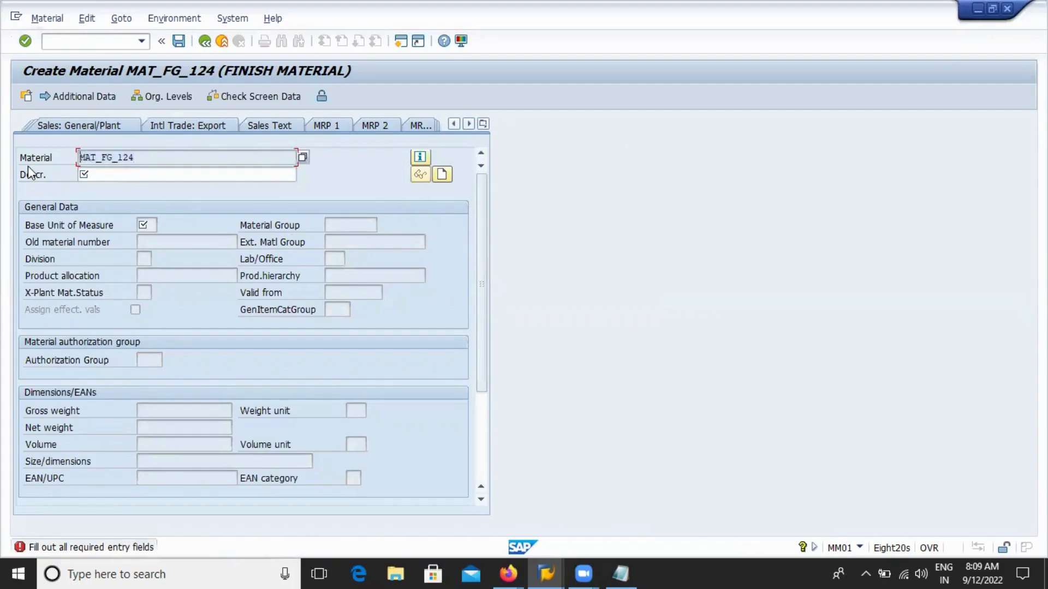
{"action": "left_click", "coordinate": [96, 177]}
{"action": "key", "text": "ctrl+v"}
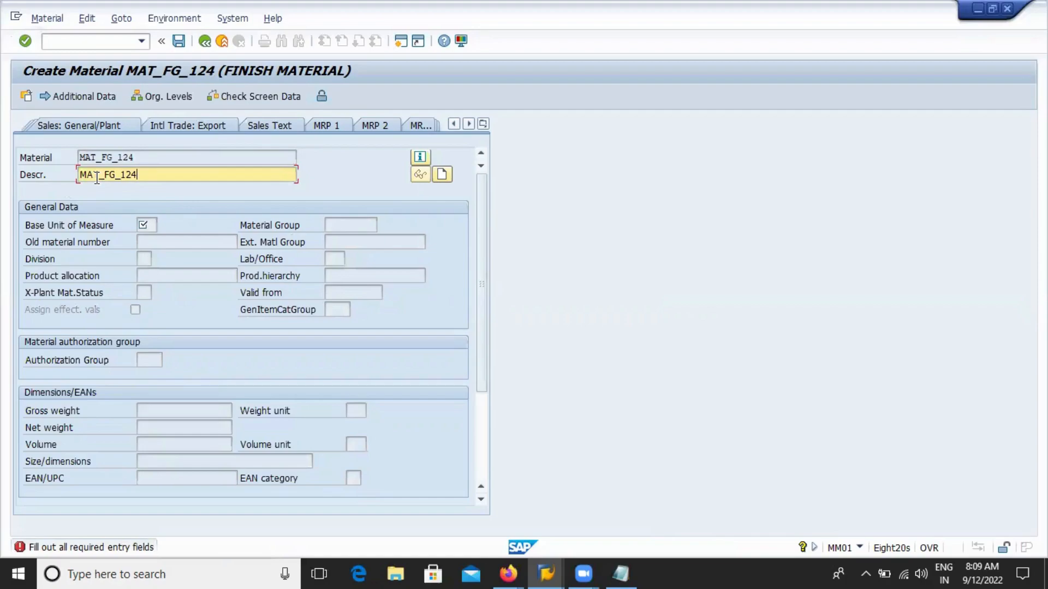
{"action": "key", "text": "Return"}
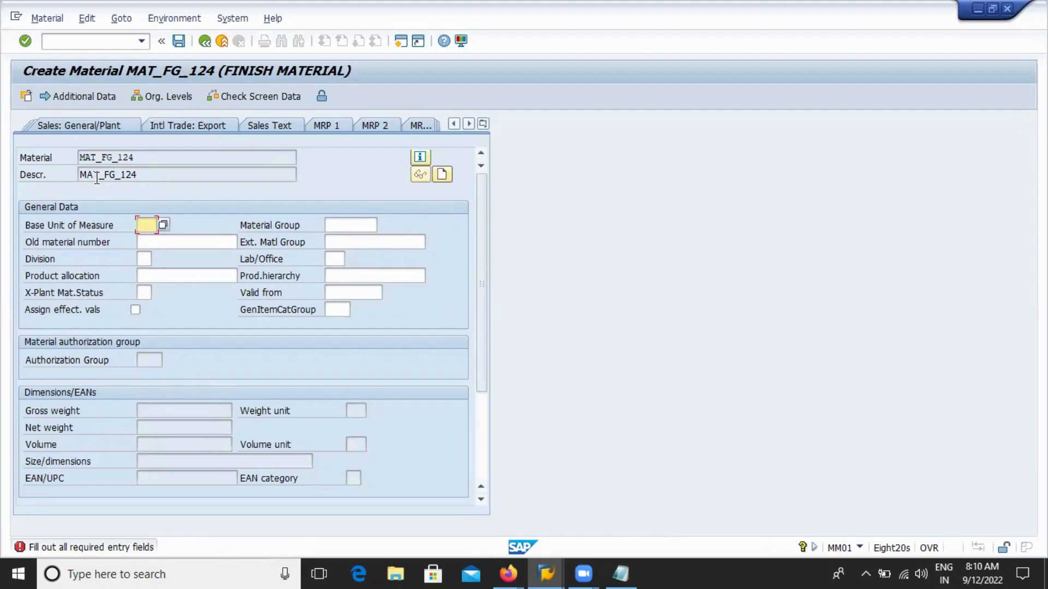
{"action": "type", "text": "EA"}
{"action": "key", "text": "Return"}
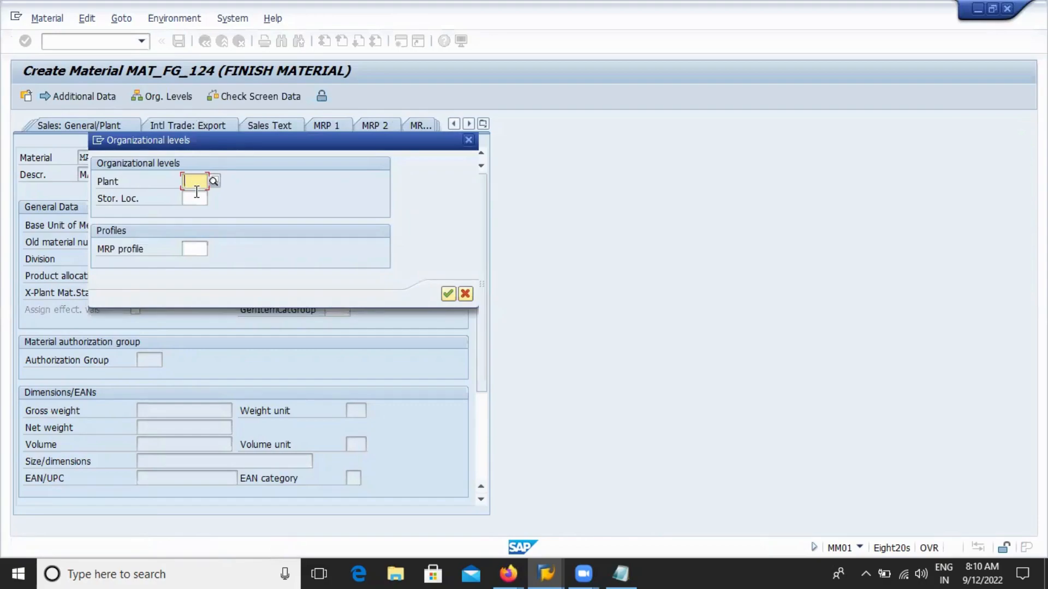
Enter plant 9090 (nyc plant) in the organizational levels and proceed to the MRP 1 data.
{"action": "type", "text": "9090"}
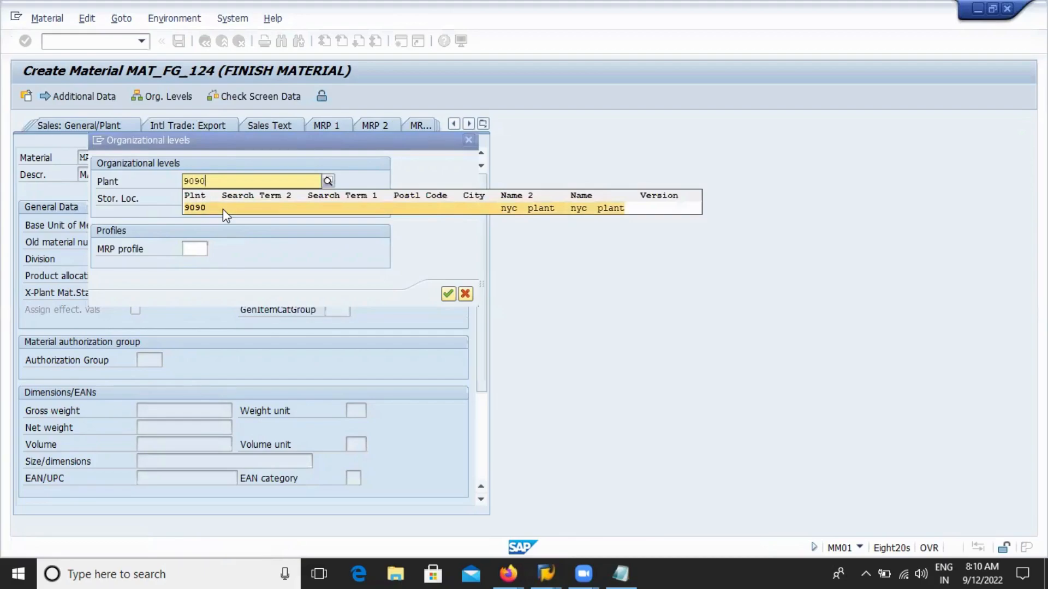
{"action": "left_click", "coordinate": [223, 209]}
{"action": "key", "text": "Return"}
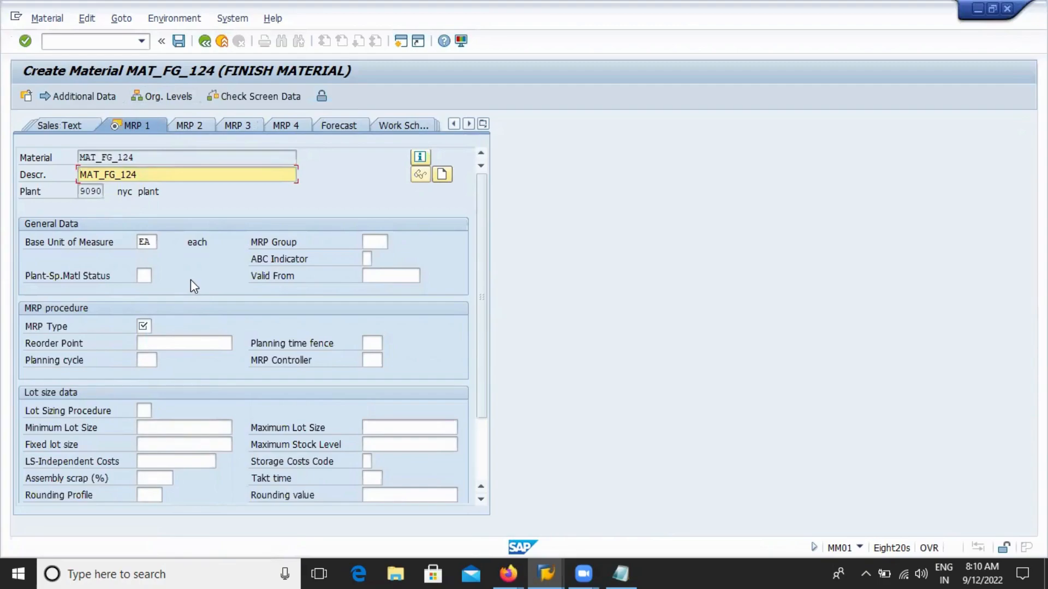
Set the MRP type to PD, Forecast Consumption, No Planning Time Fence, from the list of MRP types.
{"action": "key", "text": "Return"}
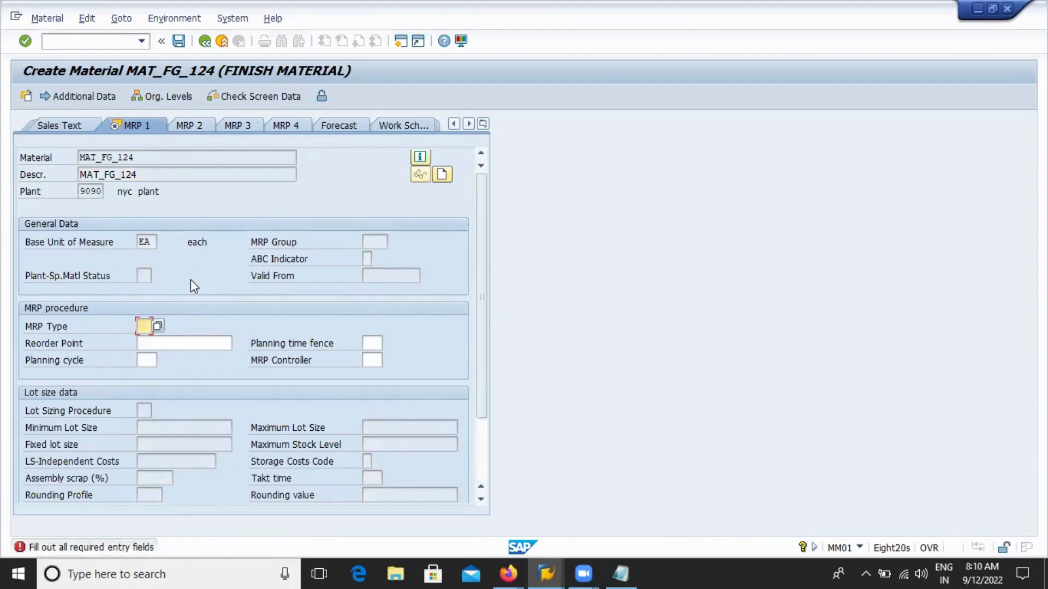
{"action": "type", "text": "PD"}
{"action": "left_click", "coordinate": [159, 326]}
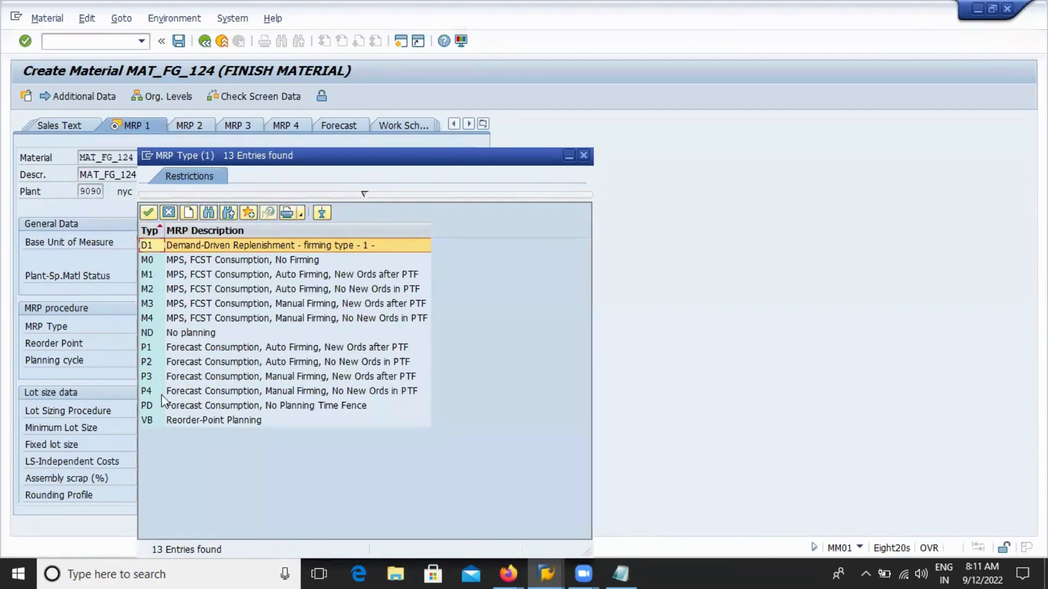
{"action": "left_click", "coordinate": [174, 334]}
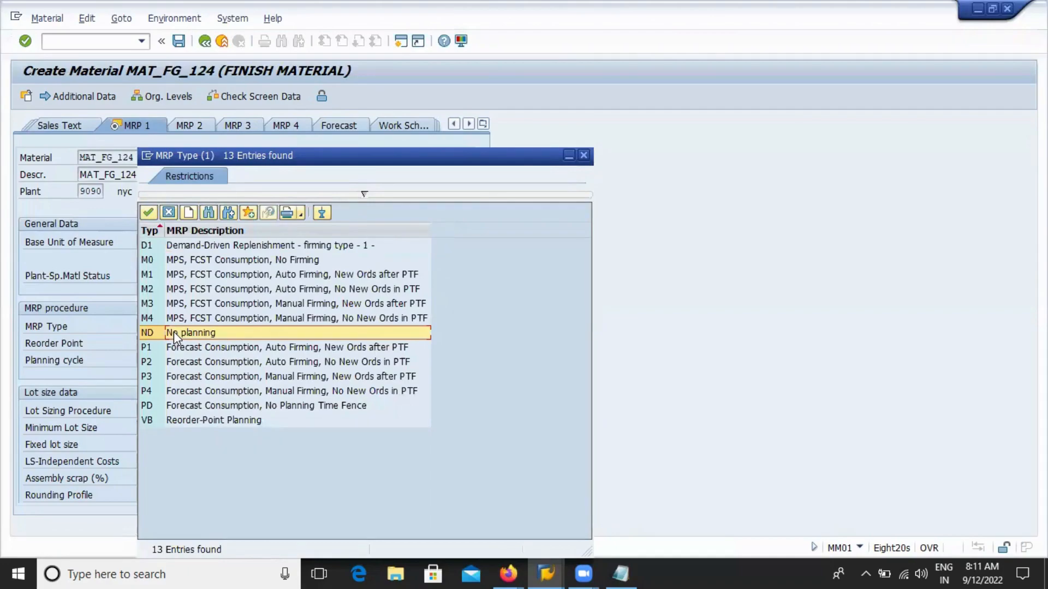
{"action": "left_click", "coordinate": [157, 420]}
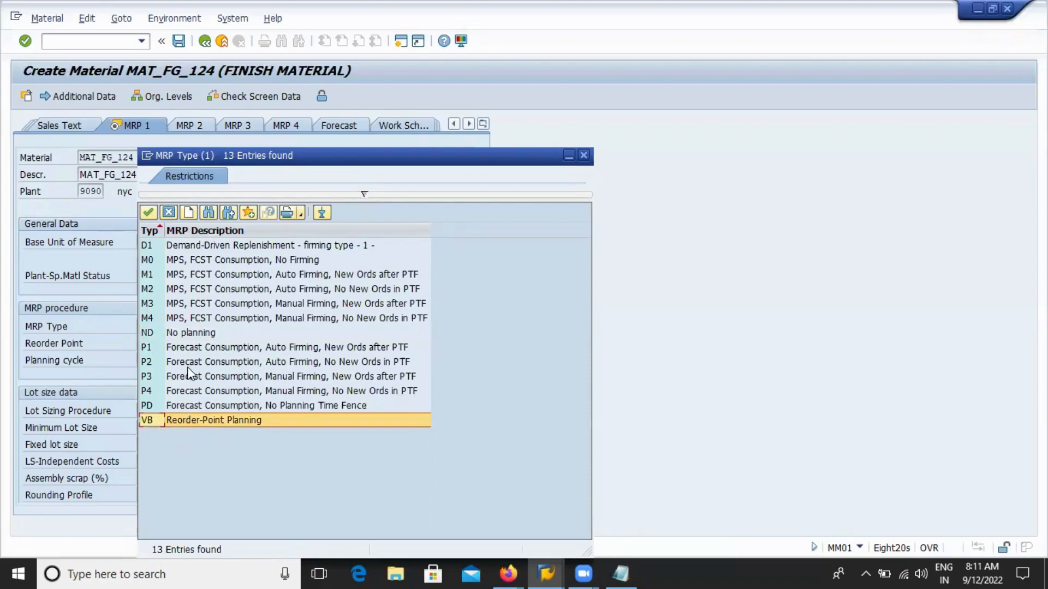
{"action": "double_click", "coordinate": [153, 406]}
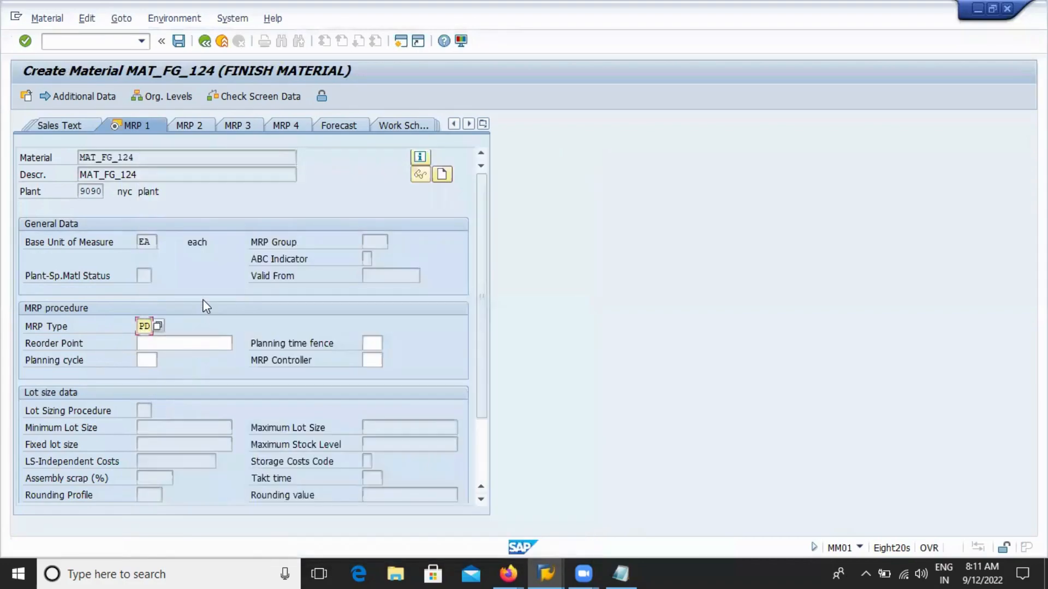
{"action": "key", "text": "Return"}
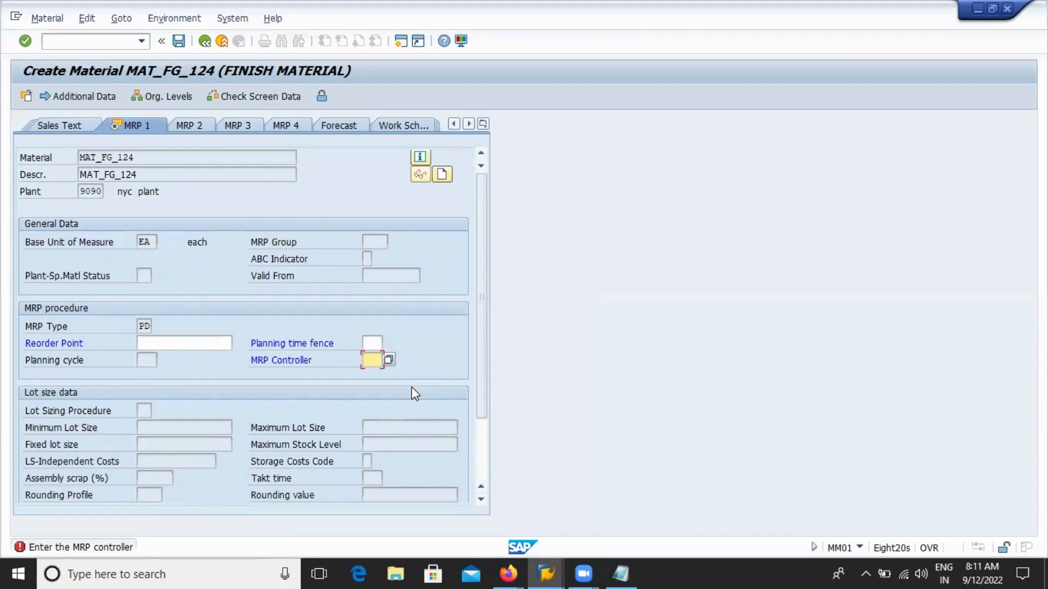
Assign MRP controller 001 to the material from the list of controllers for plant 9090.
{"action": "left_click", "coordinate": [388, 359]}
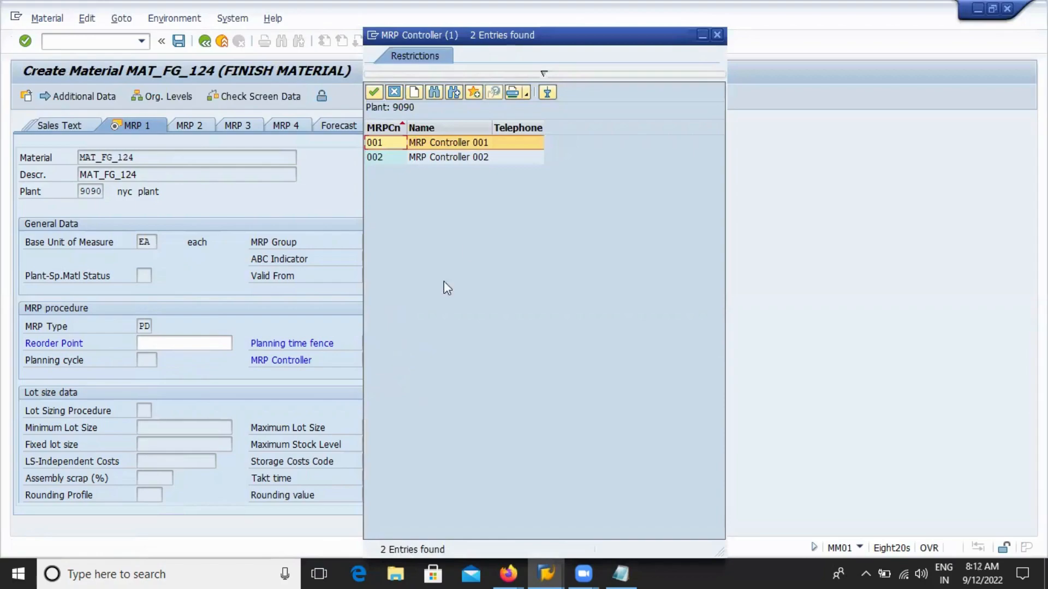
{"action": "left_click", "coordinate": [425, 143]}
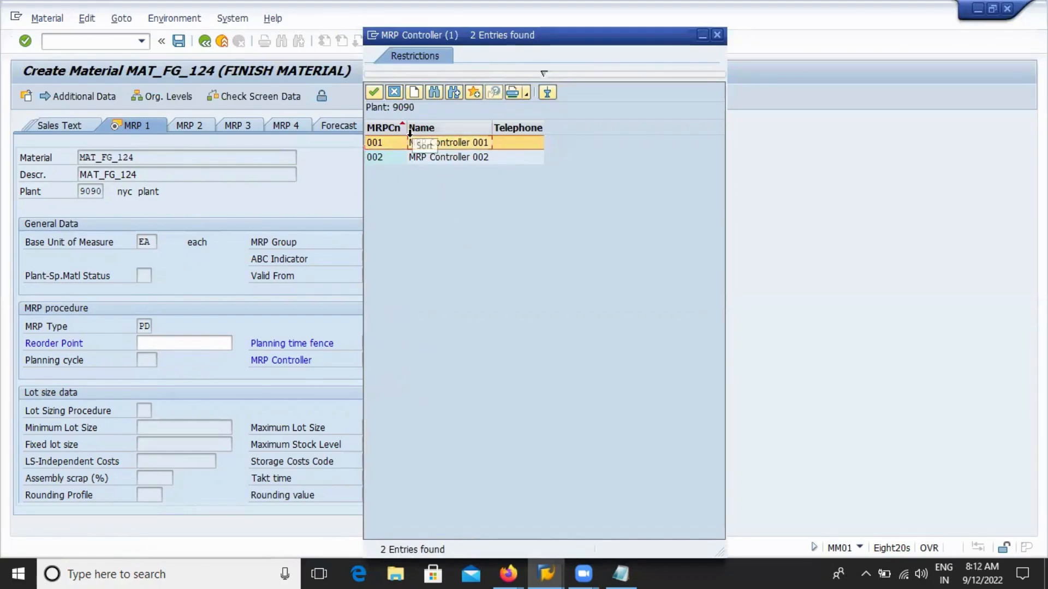
{"action": "left_click", "coordinate": [374, 92]}
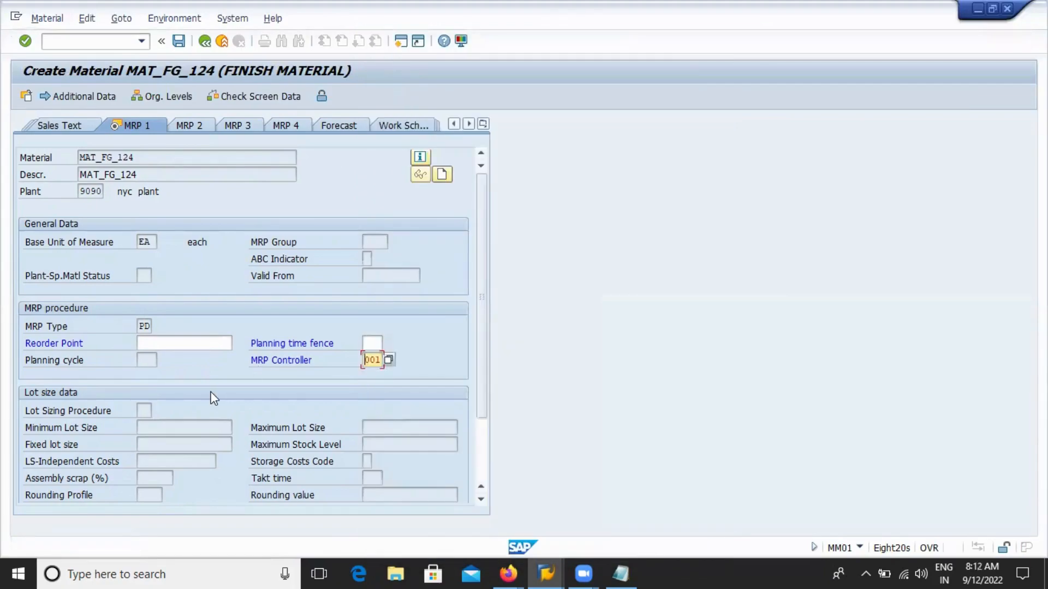
{"action": "key", "text": "Return"}
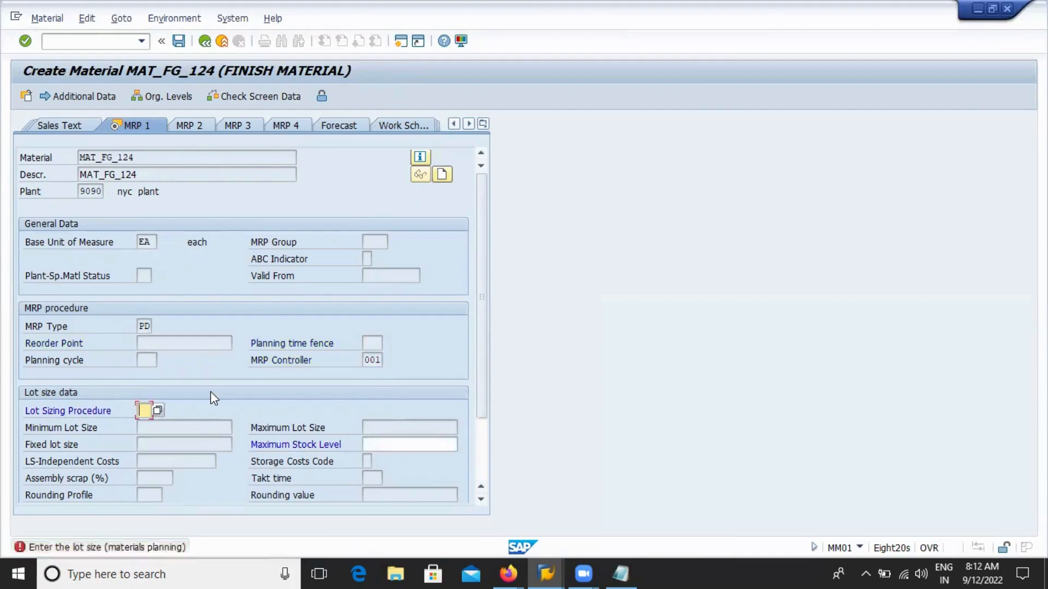
Set the lot sizing procedure to EX, Lot-for-lot order quantity, and save the new material.
{"action": "left_click", "coordinate": [147, 431]}
{"action": "left_click", "coordinate": [143, 411]}
{"action": "type", "text": "EX"}
{"action": "left_click", "coordinate": [158, 410]}
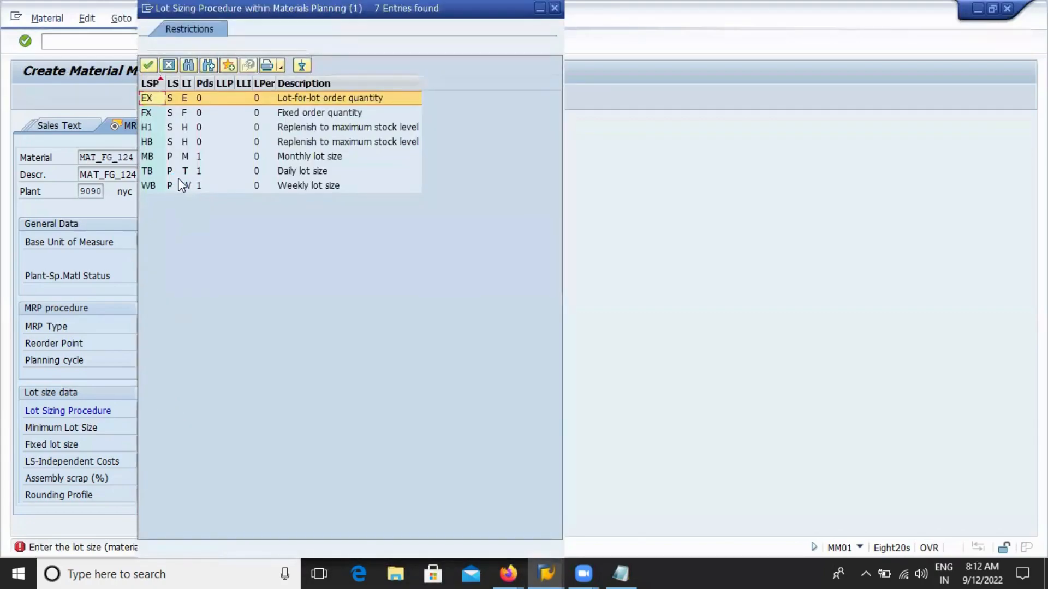
{"action": "left_click", "coordinate": [169, 118]}
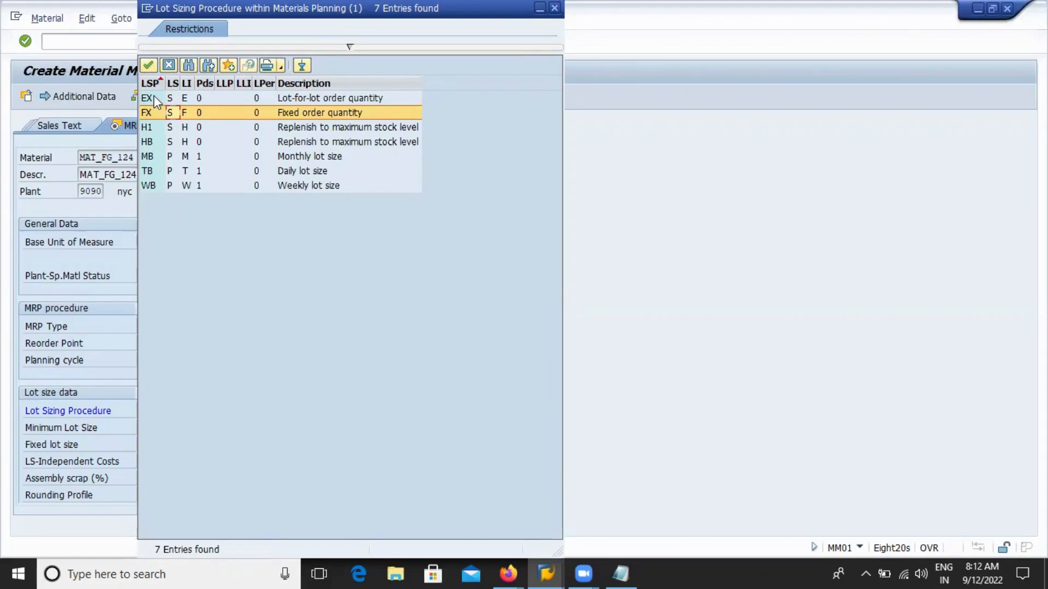
{"action": "double_click", "coordinate": [155, 102]}
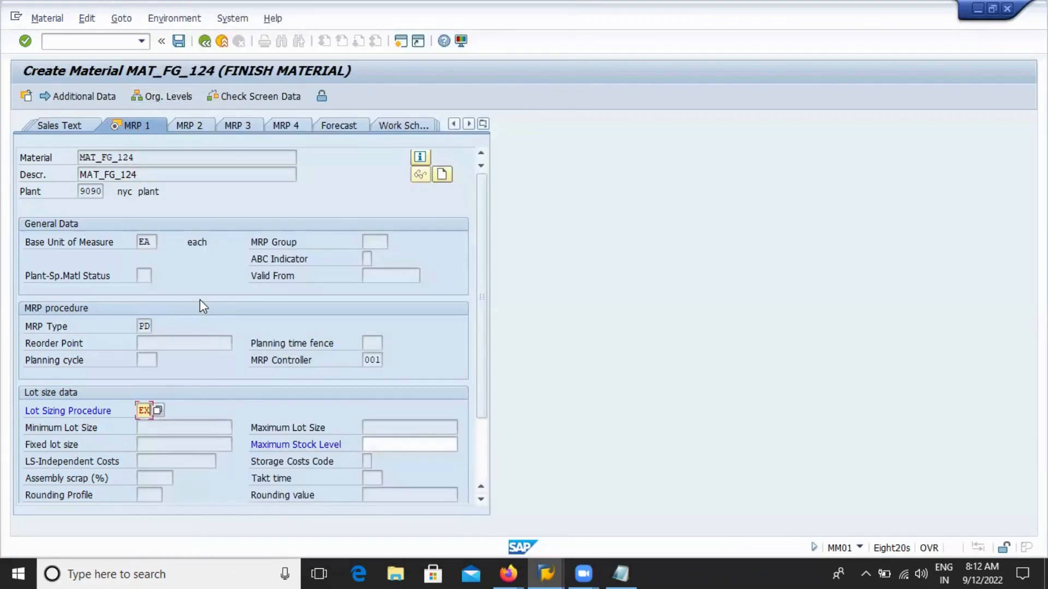
{"action": "key", "text": "Return"}
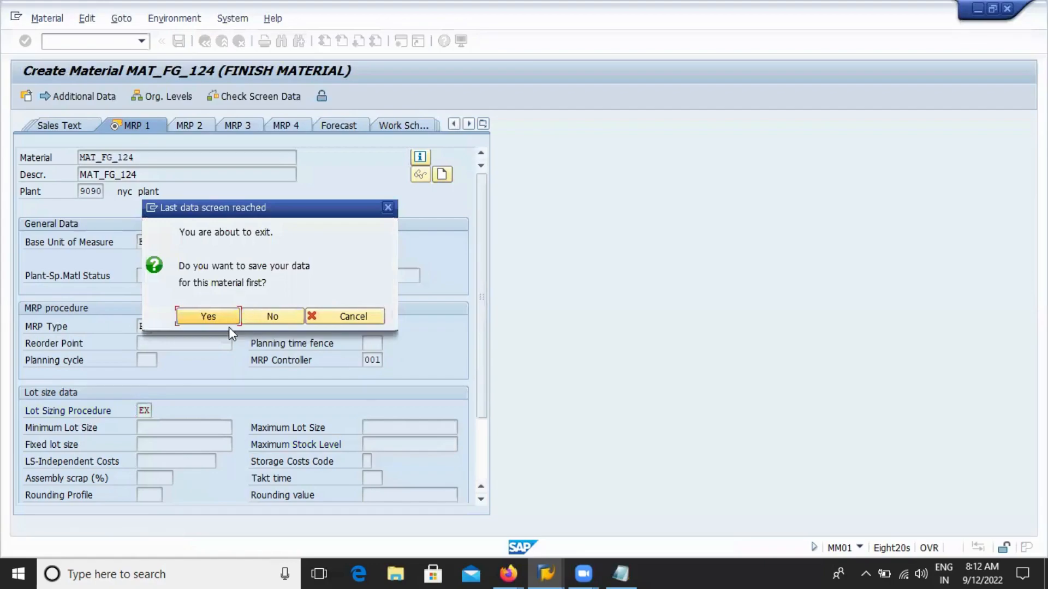
{"action": "left_click", "coordinate": [195, 316]}
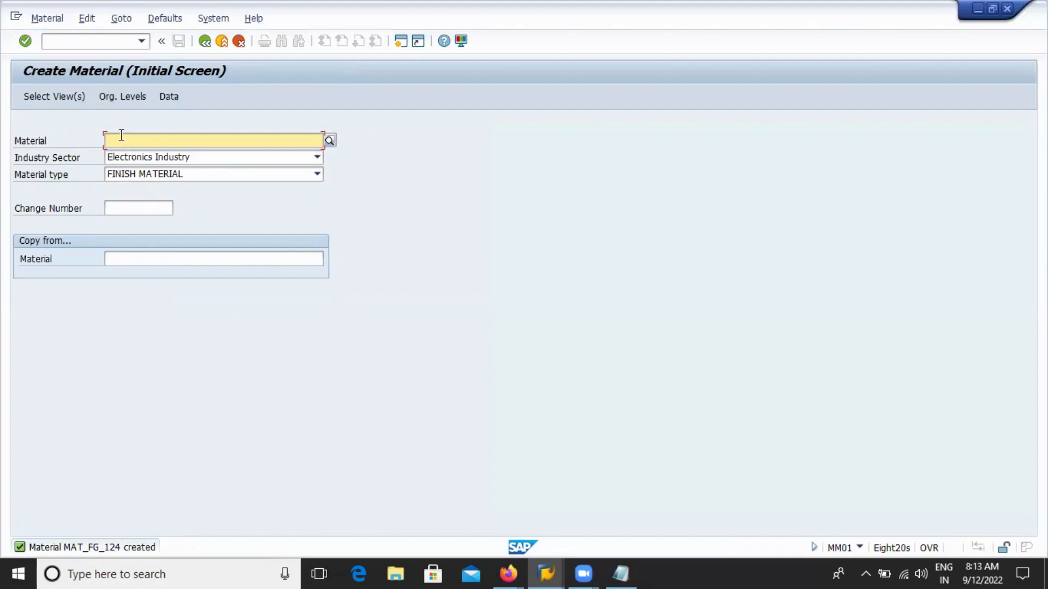
Enter material MAT_FG_124 on the initial screen and open its view selection.
{"action": "type", "text": "MAT_FG_"}
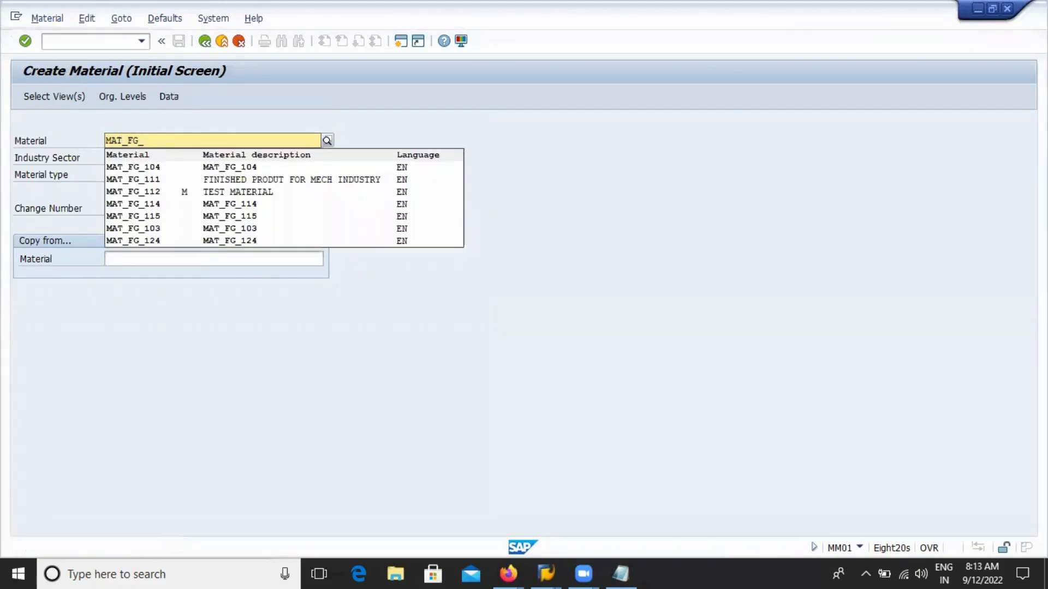
{"action": "type", "text": "124"}
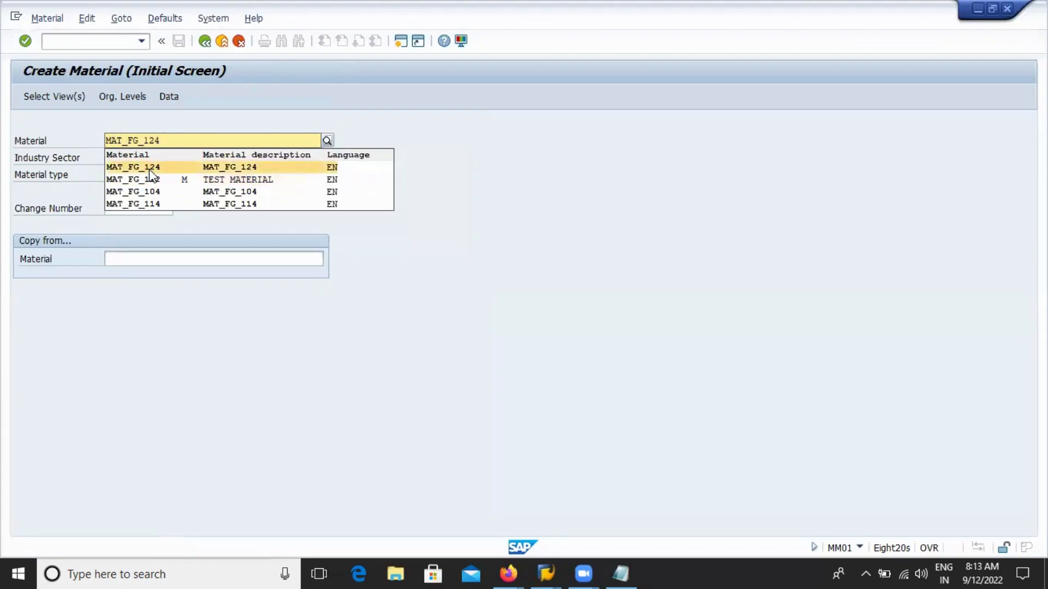
{"action": "key", "text": "Return"}
{"action": "key", "text": "Return"}
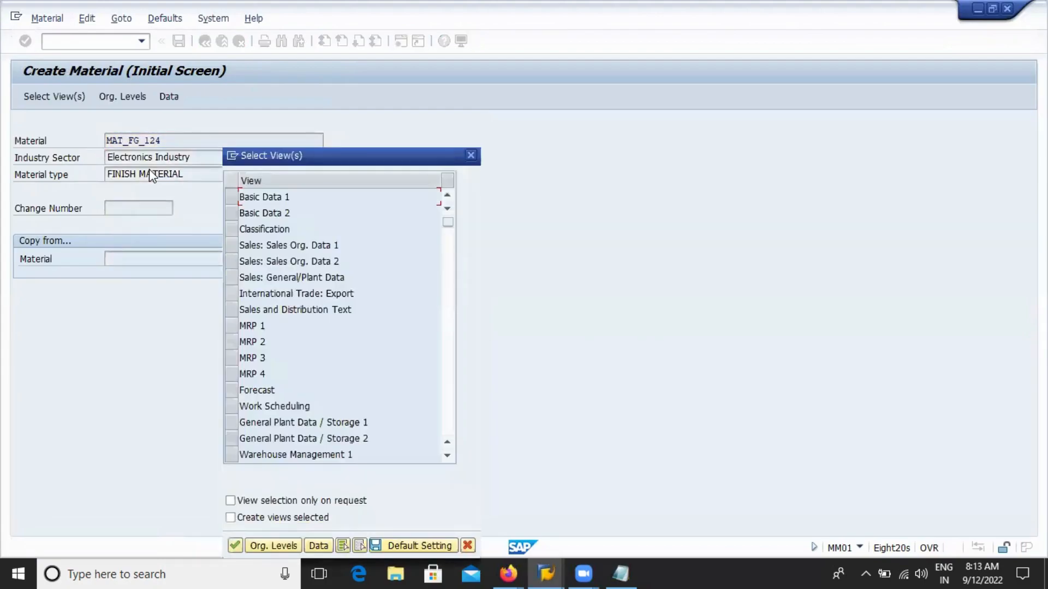
Select the MRP 2, MRP 3, MRP 4 and Work Scheduling views and proceed to the organizational levels.
{"action": "left_click", "coordinate": [231, 342]}
{"action": "left_click", "coordinate": [231, 358]}
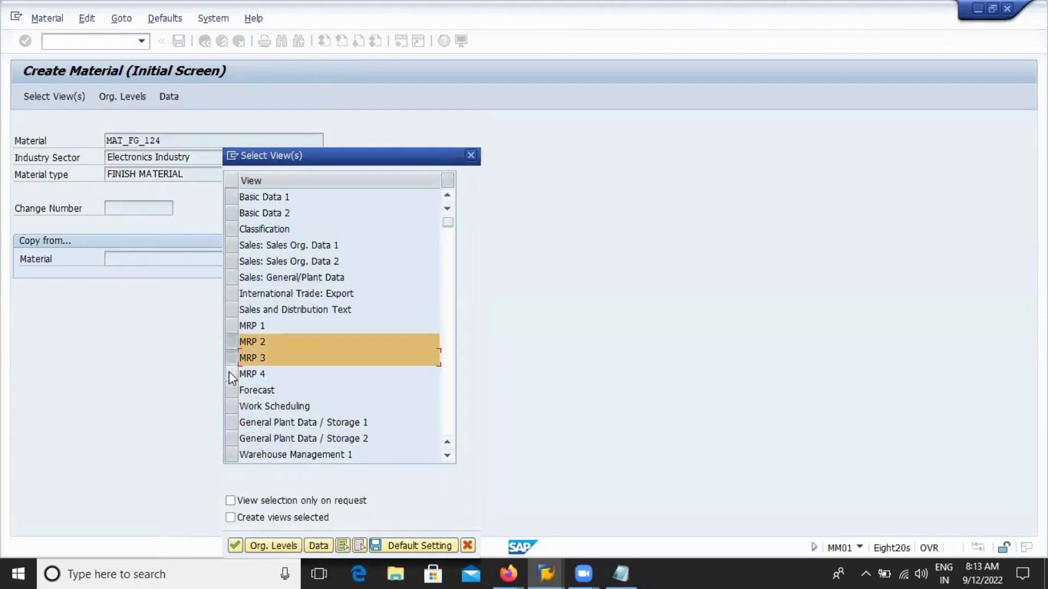
{"action": "left_click", "coordinate": [231, 374]}
{"action": "left_click", "coordinate": [230, 406]}
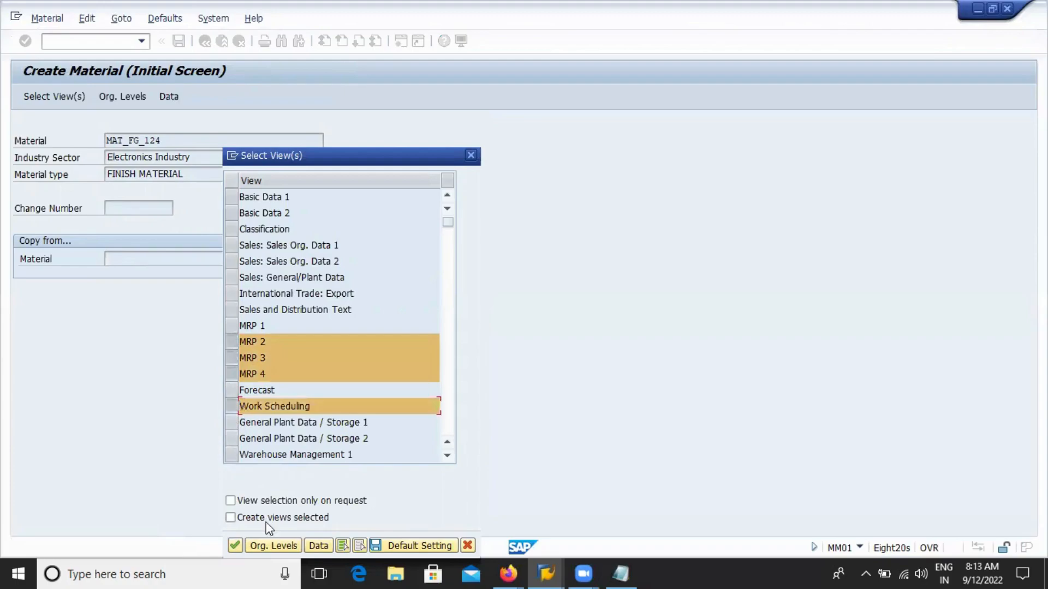
{"action": "left_click", "coordinate": [270, 546]}
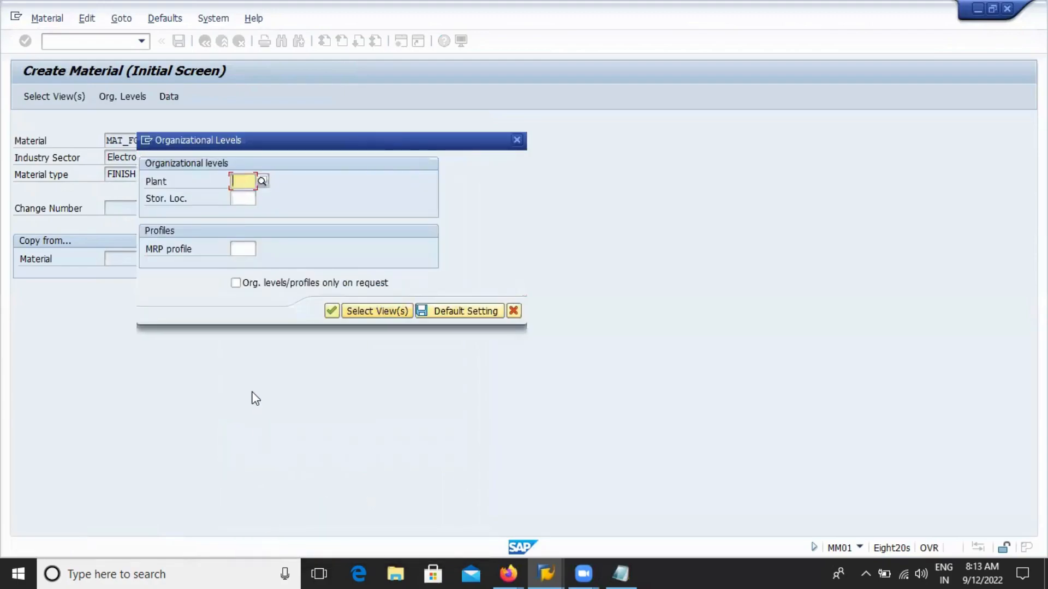
Enter plant 9090 as the organizational level and continue to the material's data screens.
{"action": "key", "text": "space"}
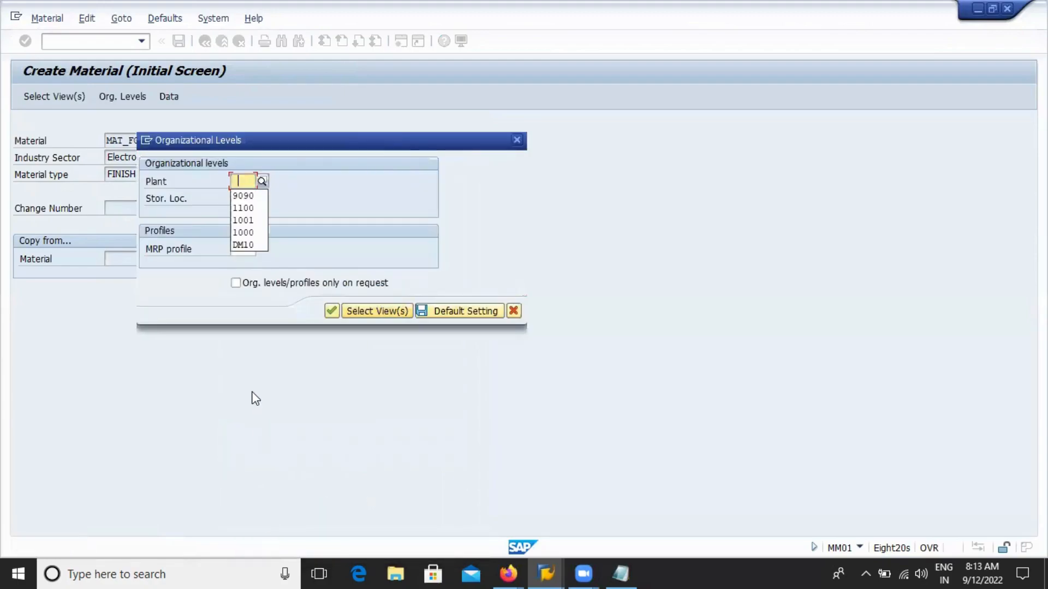
{"action": "left_click", "coordinate": [247, 195]}
{"action": "key", "text": "Return"}
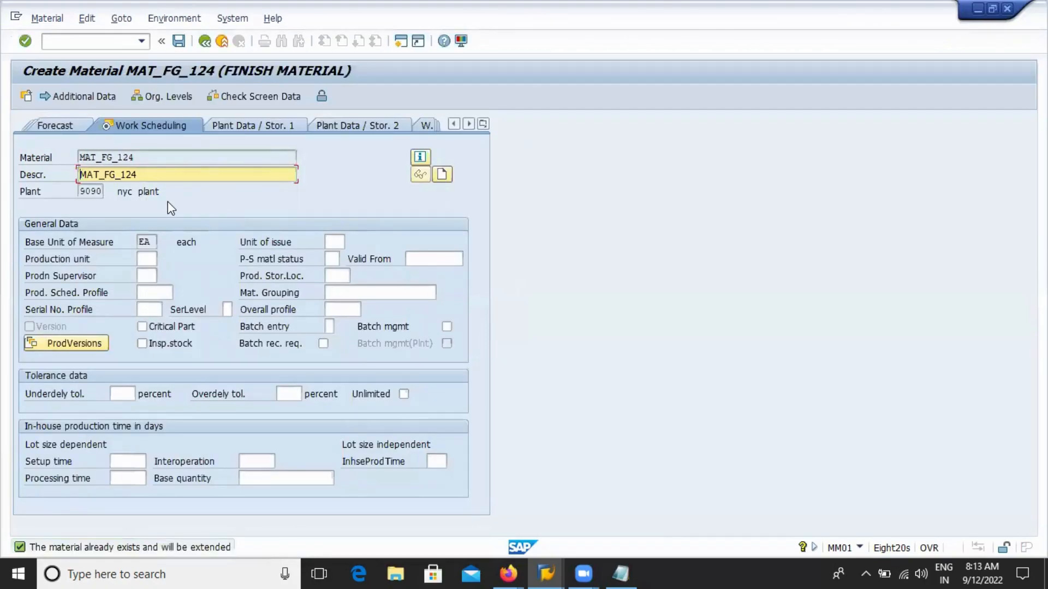
Request the MRP 2 view and assign storage location 9090 (storage 9090) in the organizational levels.
{"action": "left_click", "coordinate": [484, 125]}
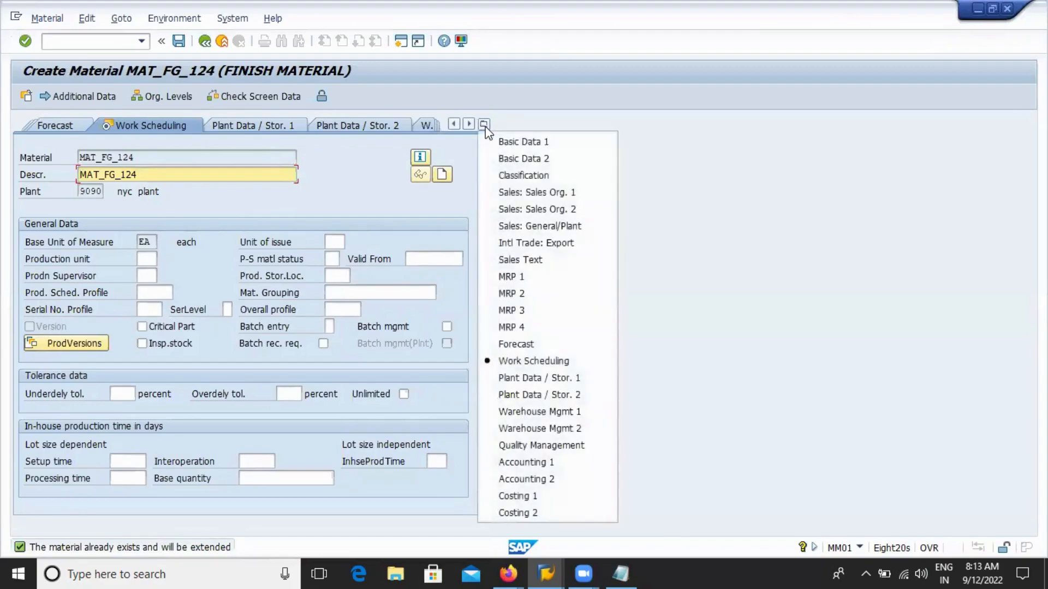
{"action": "left_click", "coordinate": [505, 295]}
{"action": "key", "text": "Return"}
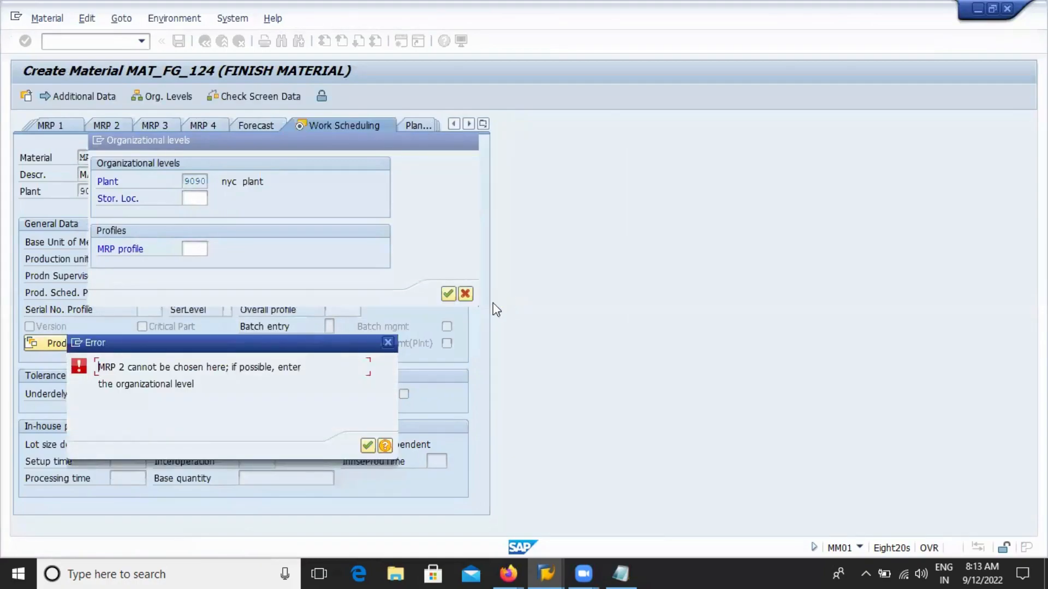
{"action": "left_click", "coordinate": [367, 446]}
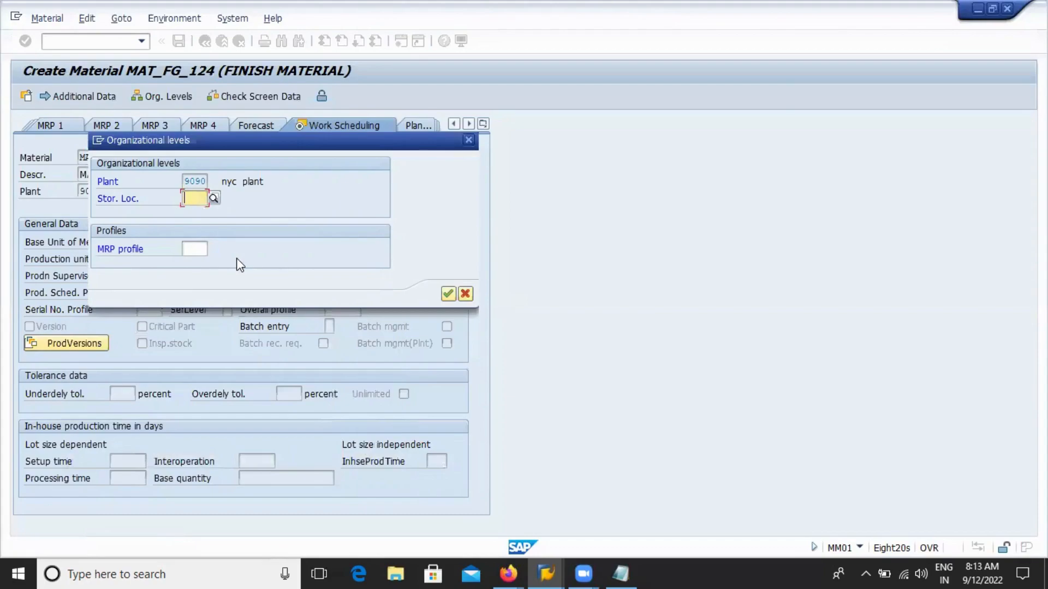
{"action": "left_click", "coordinate": [214, 199]}
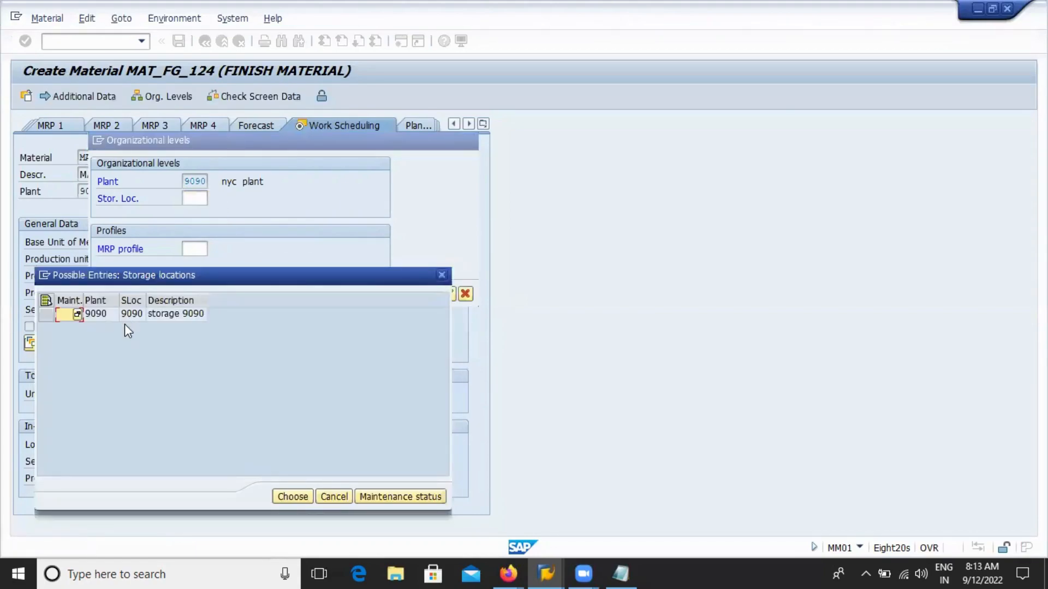
{"action": "left_click", "coordinate": [104, 317]}
{"action": "double_click", "coordinate": [108, 322]}
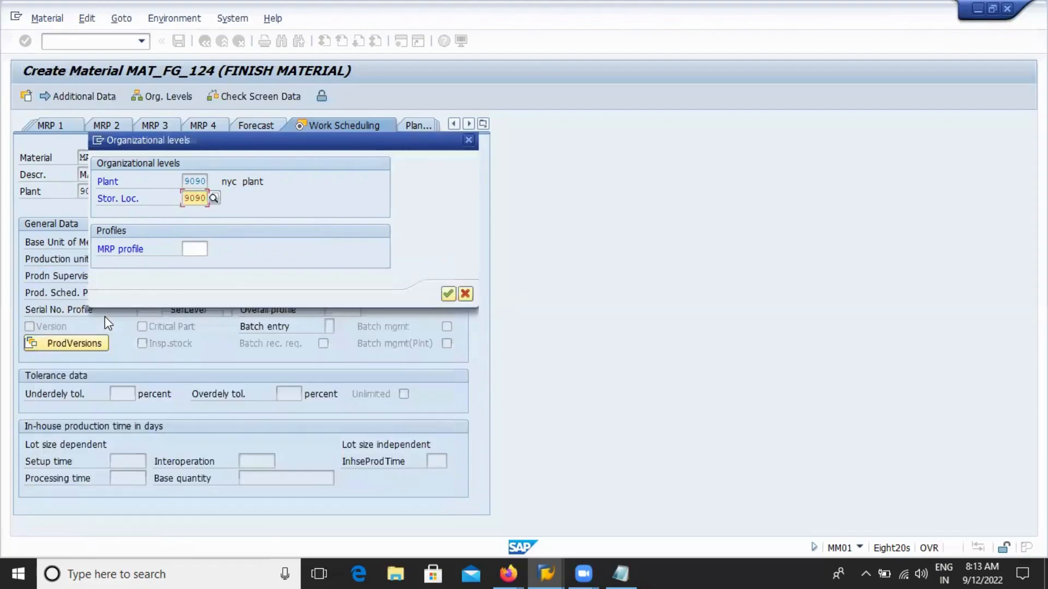
{"action": "key", "text": "Return"}
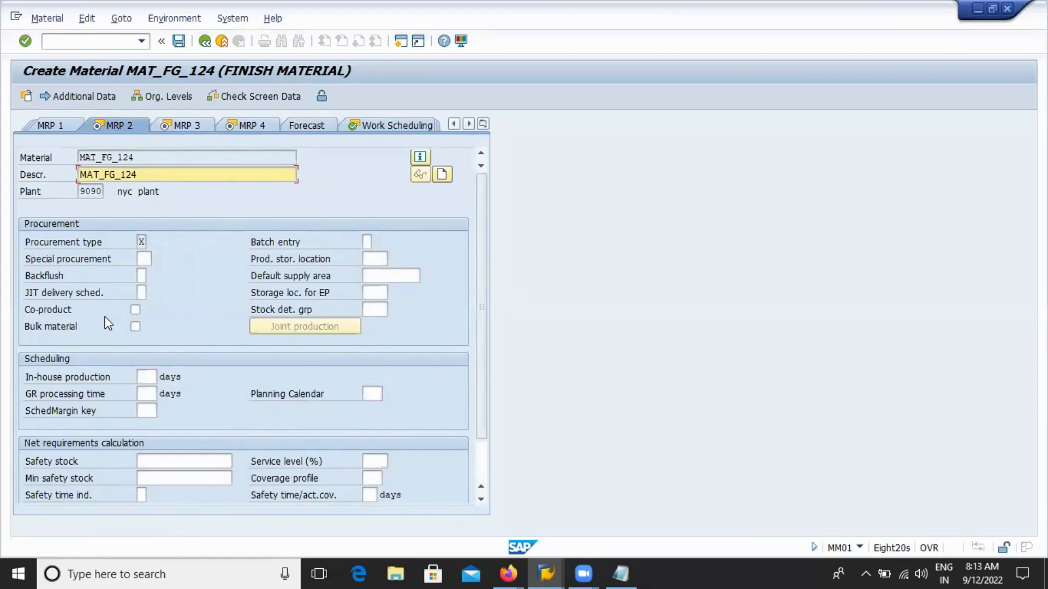
Examine the available procurement types for the material, then close the list without choosing another one.
{"action": "left_click", "coordinate": [141, 242]}
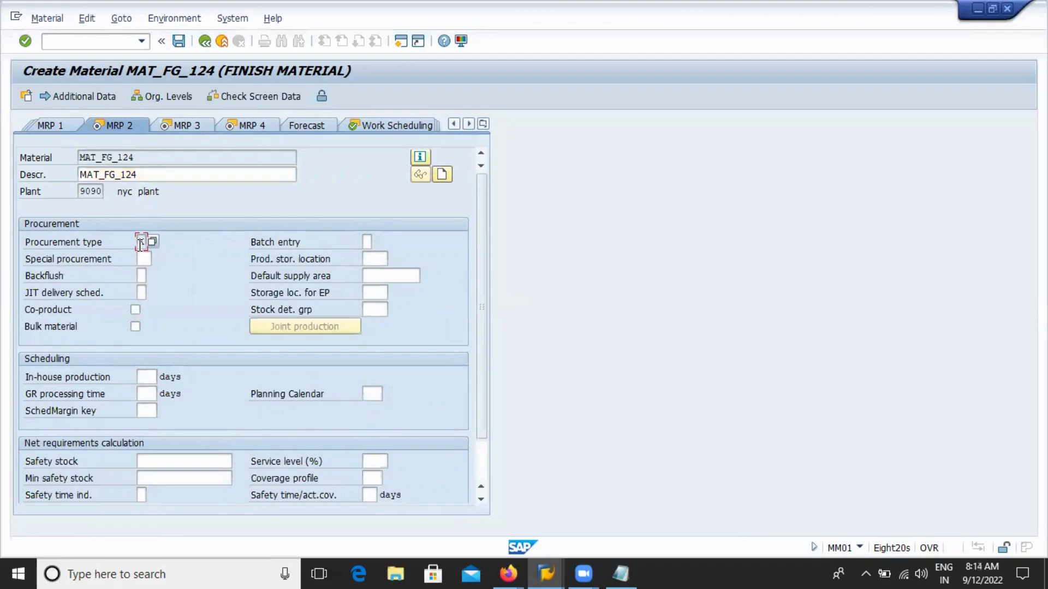
{"action": "type", "text": "X"}
{"action": "left_click", "coordinate": [152, 242]}
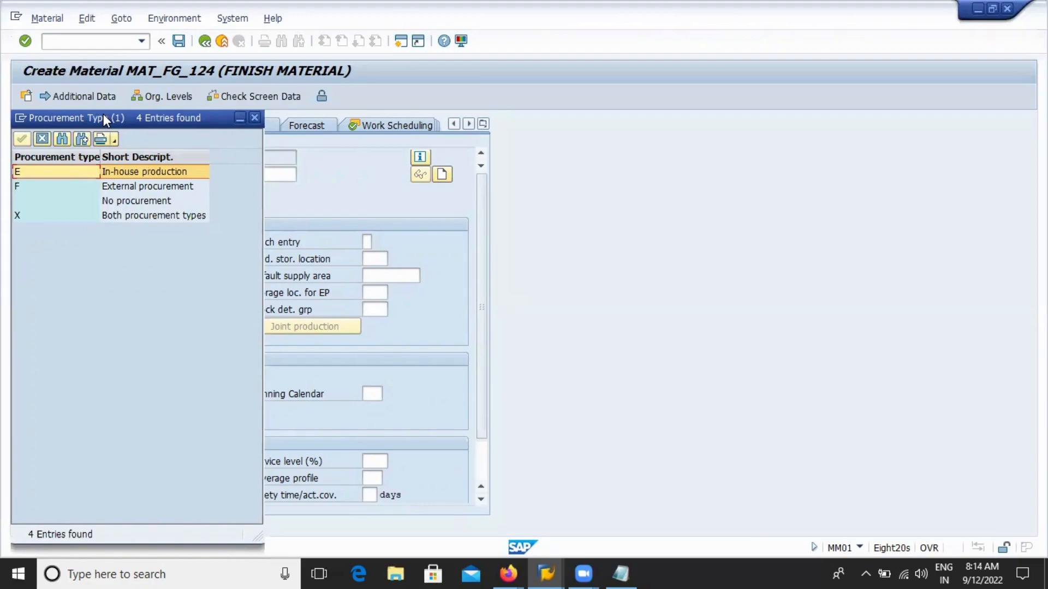
{"action": "left_click_drag", "start_coordinate": [103, 113], "coordinate": [448, 90]}
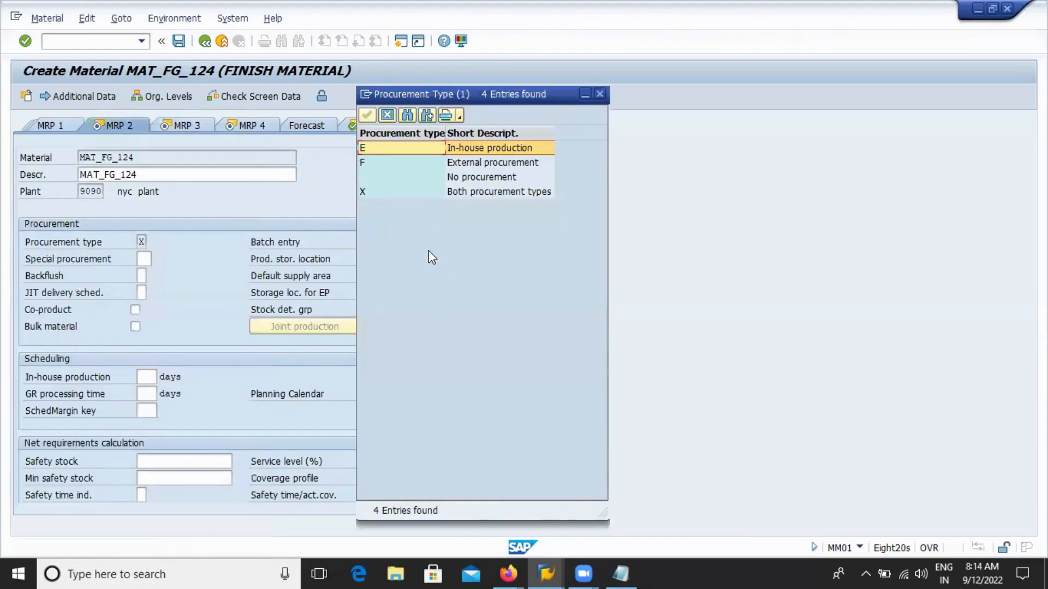
{"action": "left_click", "coordinate": [382, 164]}
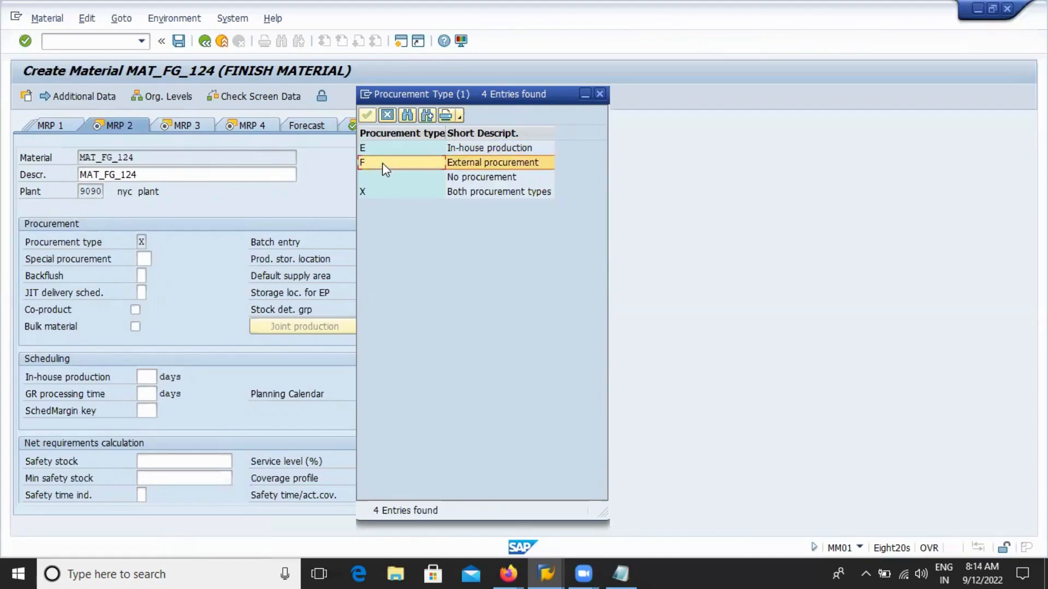
{"action": "left_click", "coordinate": [382, 153]}
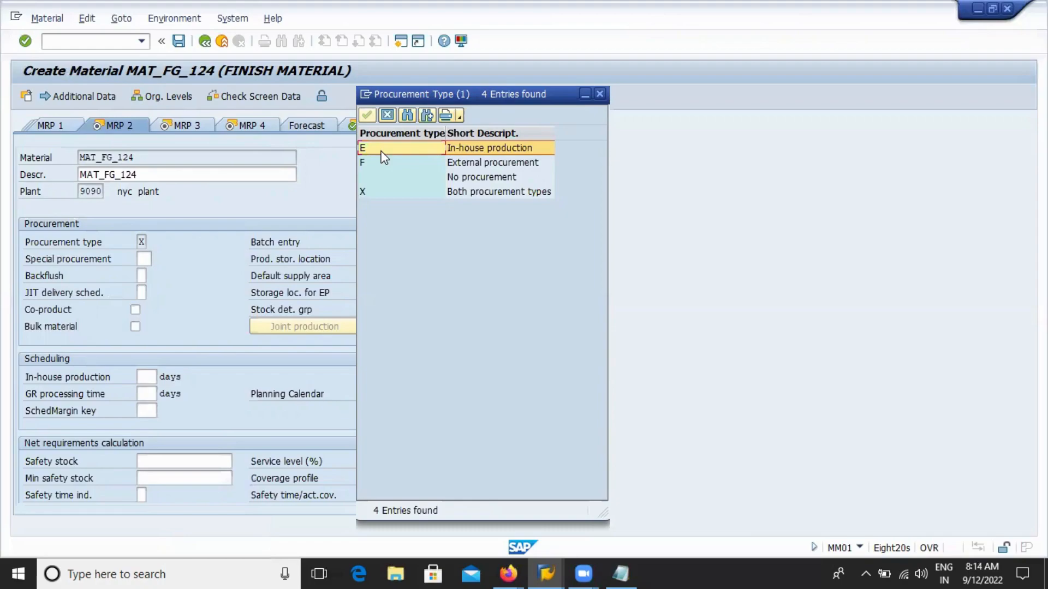
{"action": "left_click", "coordinate": [384, 176]}
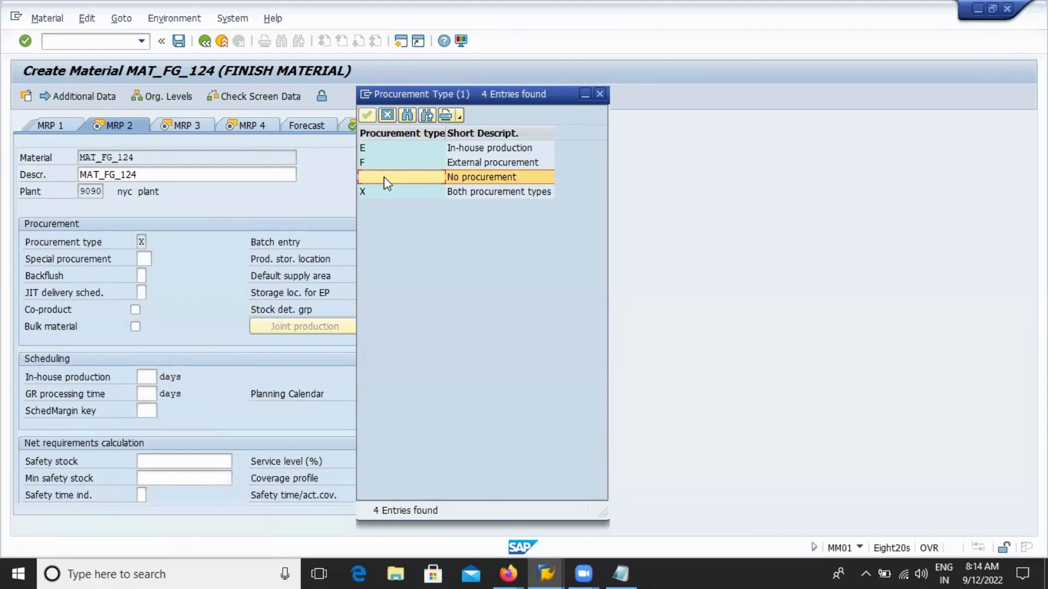
{"action": "left_click", "coordinate": [381, 196]}
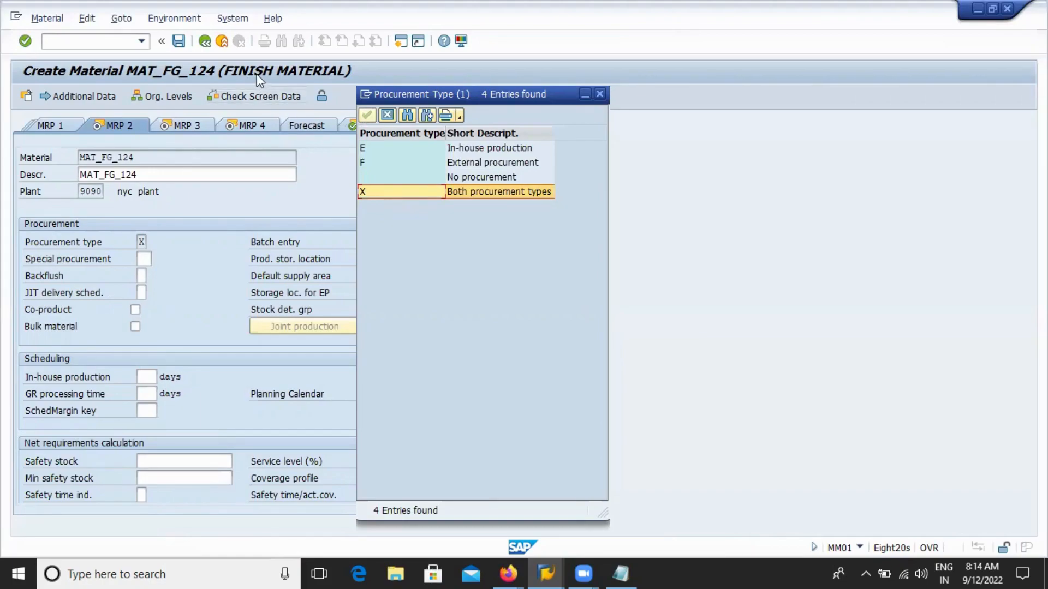
{"action": "left_click", "coordinate": [388, 116]}
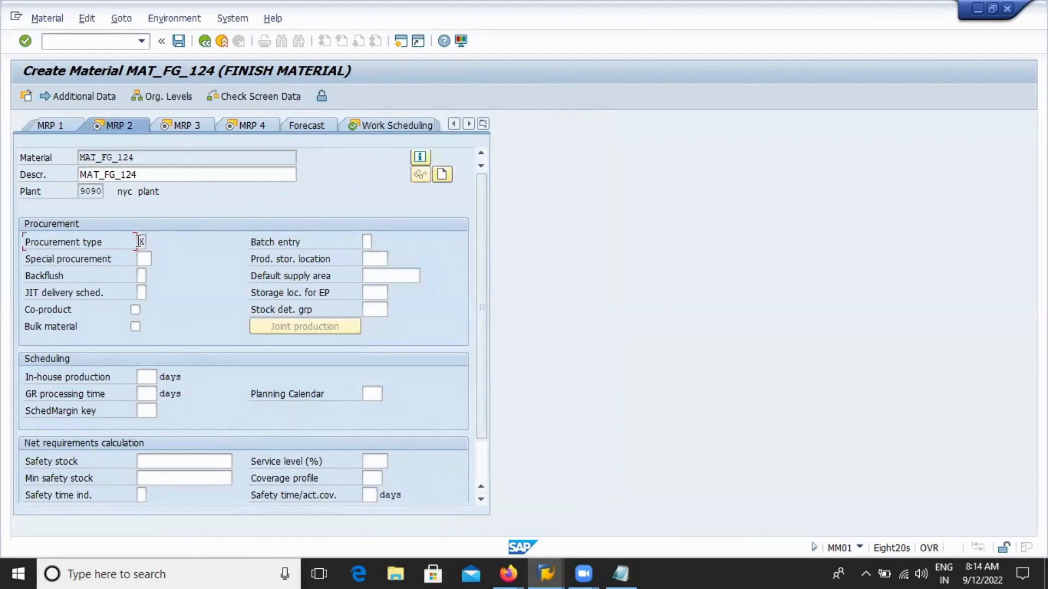
{"action": "left_click", "coordinate": [140, 241]}
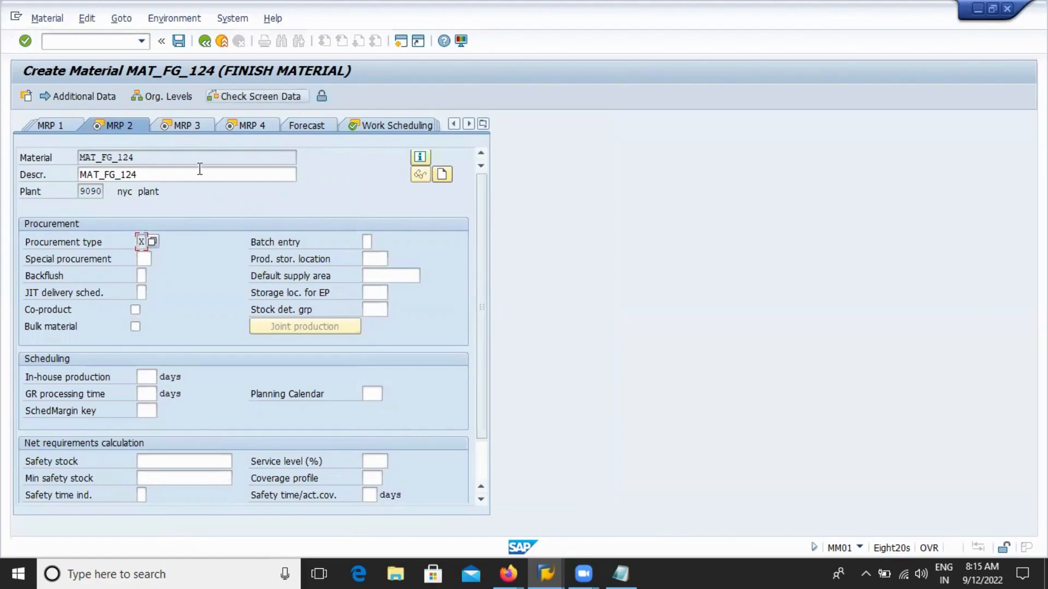
{"action": "type", "text": "X"}
{"action": "left_click", "coordinate": [142, 243]}
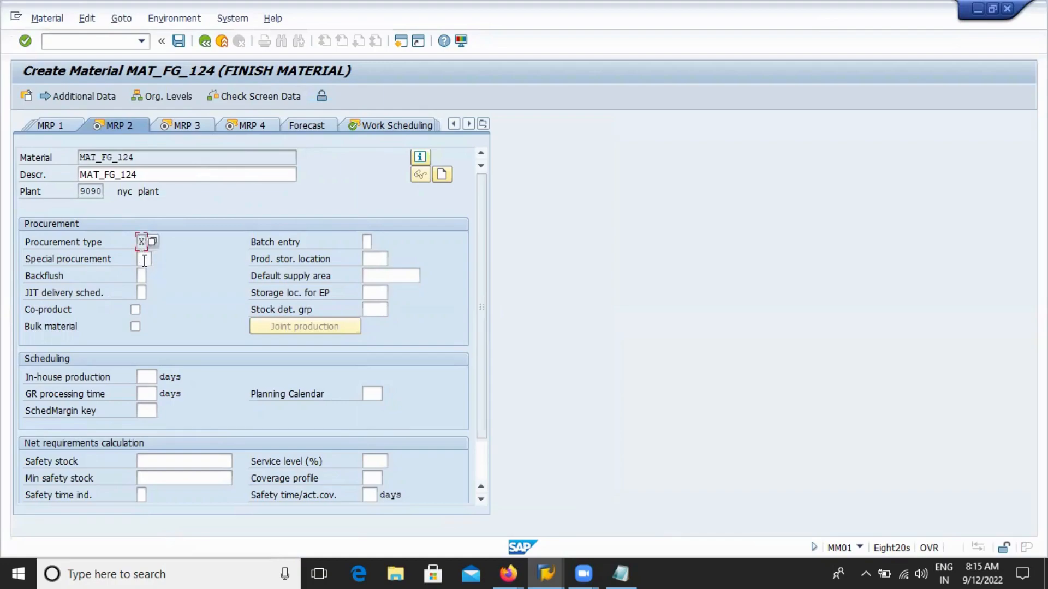
{"action": "left_click", "coordinate": [143, 260]}
{"action": "left_click", "coordinate": [141, 242]}
{"action": "left_click", "coordinate": [140, 258]}
{"action": "left_click", "coordinate": [140, 238]}
Set the in-house production time to 1 day and continue to the MRP 3 data.
{"action": "key", "text": "Return"}
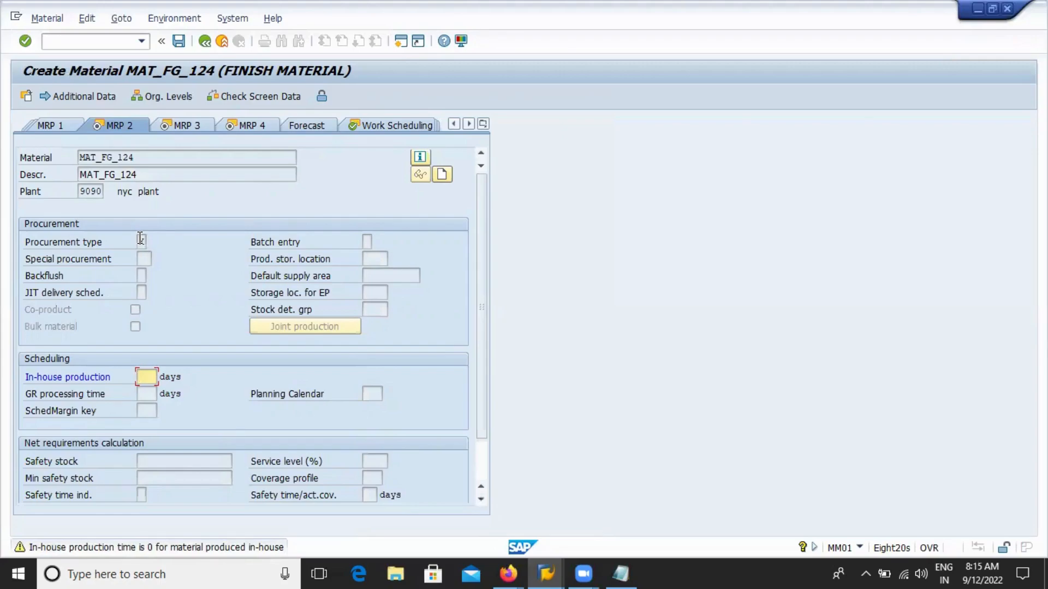
{"action": "type", "text": "1"}
{"action": "key", "text": "Return"}
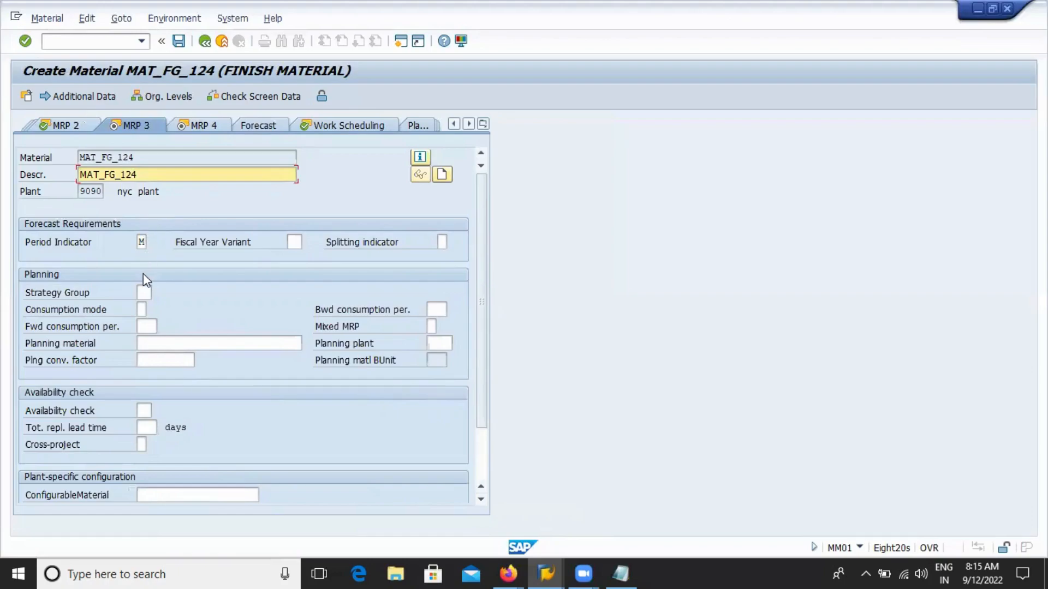
Assign strategy group 10 (Make-to-stock production) with the Make-to-Stock strategy, and continue past MRP 4 to the Work Scheduling data.
{"action": "left_click", "coordinate": [142, 293]}
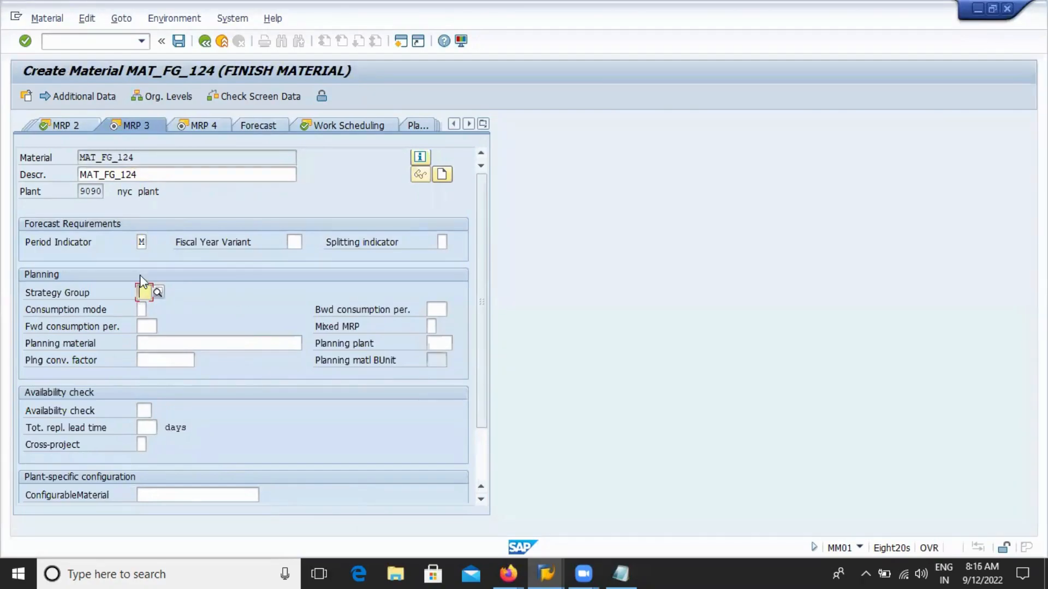
{"action": "left_click", "coordinate": [158, 290]}
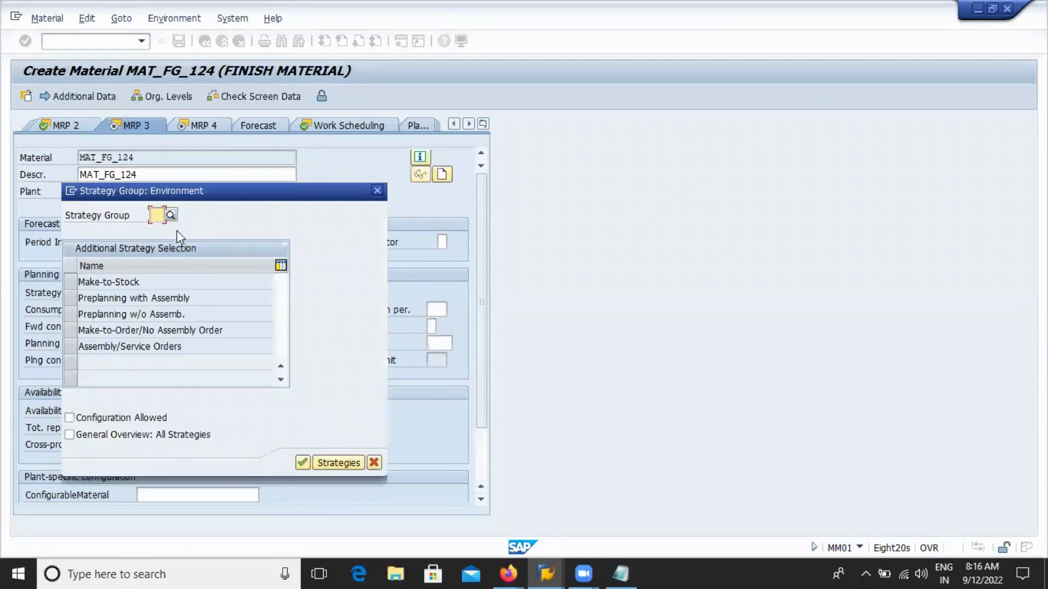
{"action": "left_click", "coordinate": [170, 216]}
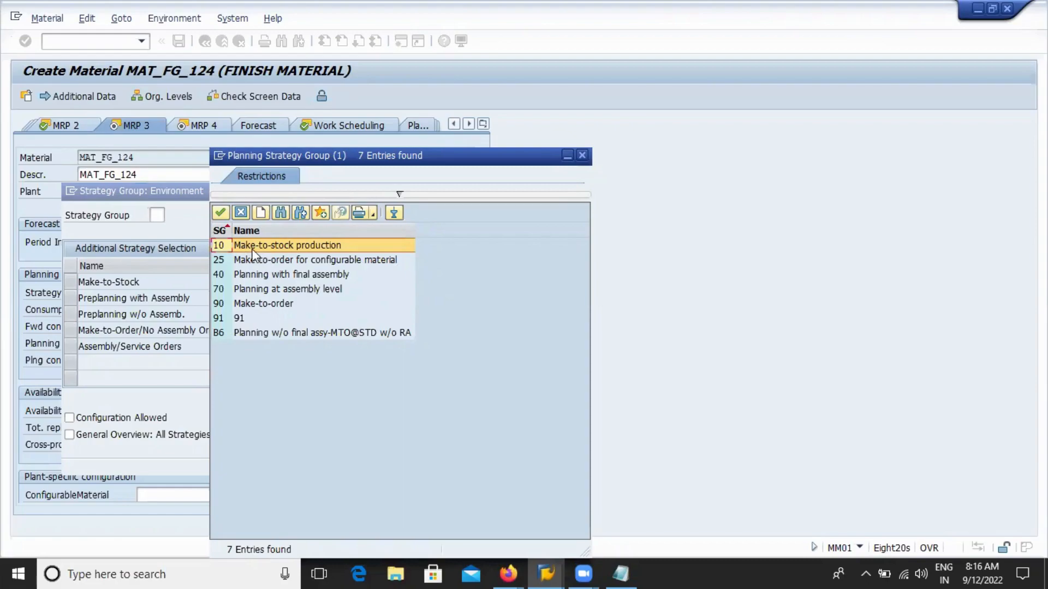
{"action": "double_click", "coordinate": [249, 246]}
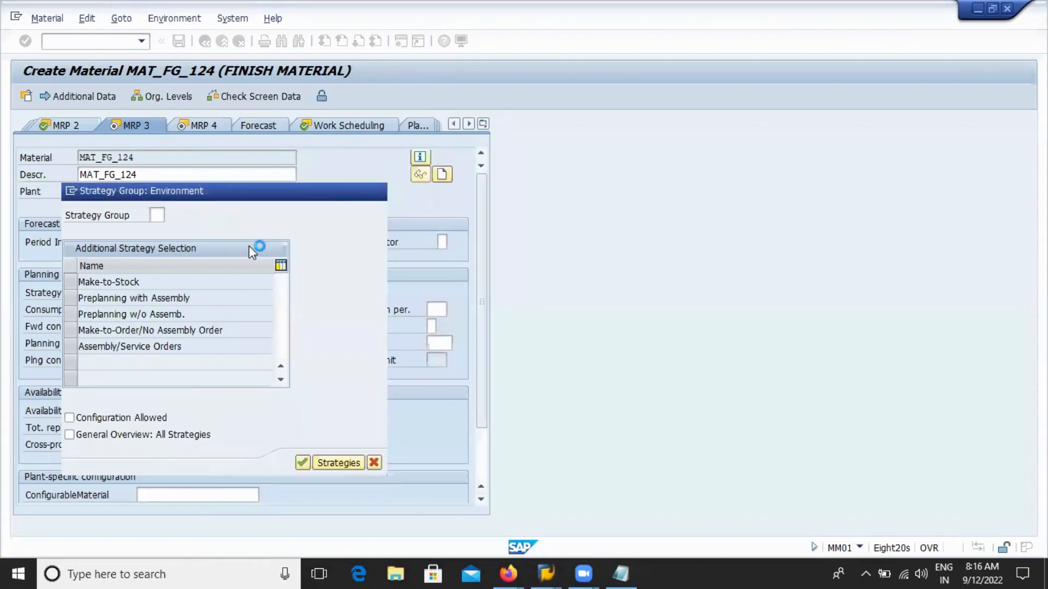
{"action": "left_click", "coordinate": [73, 283]}
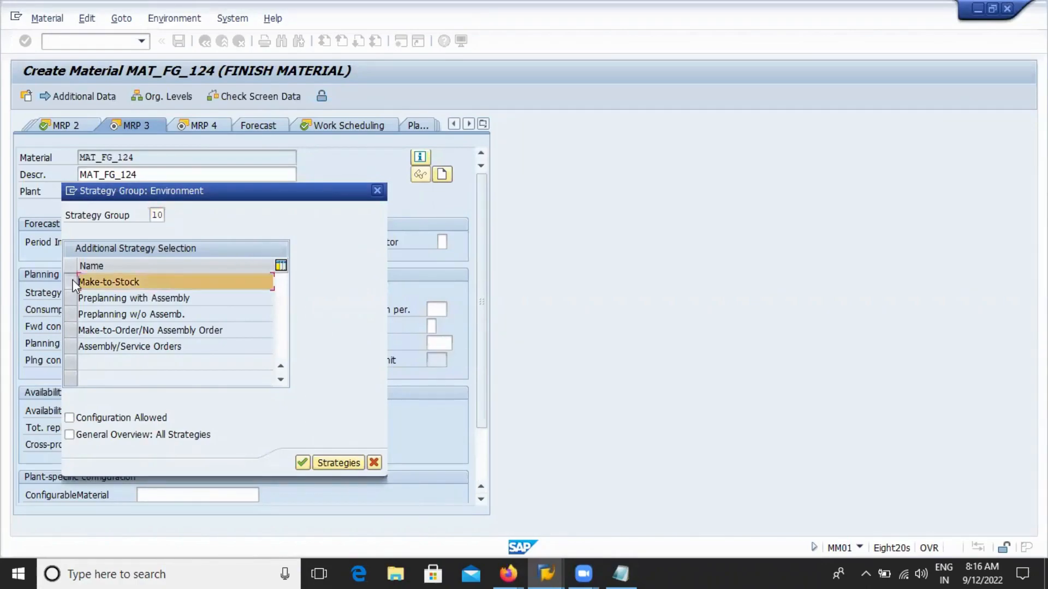
{"action": "left_click", "coordinate": [303, 463]}
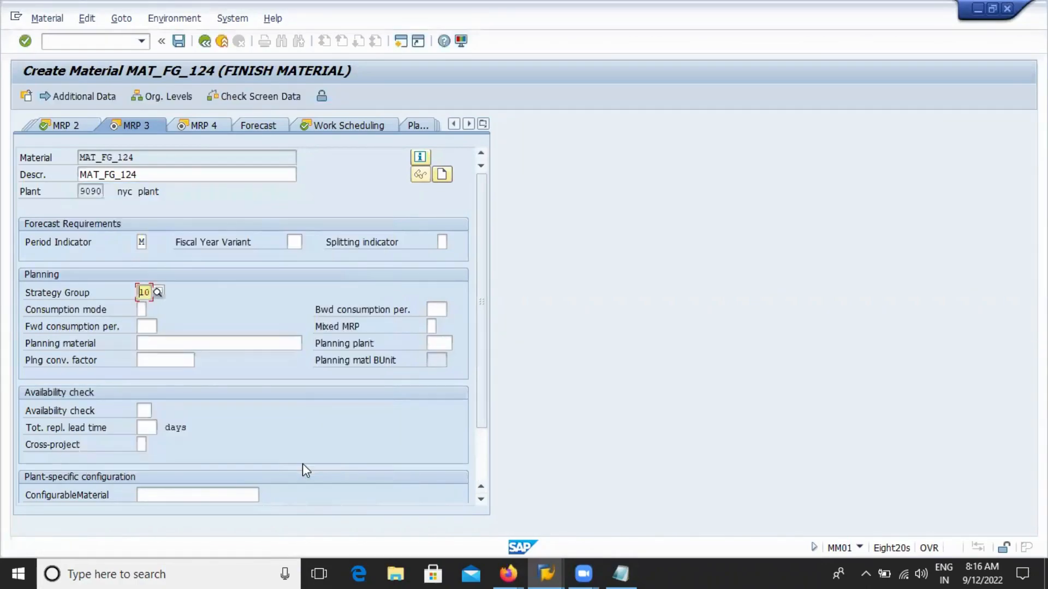
{"action": "key", "text": "Return"}
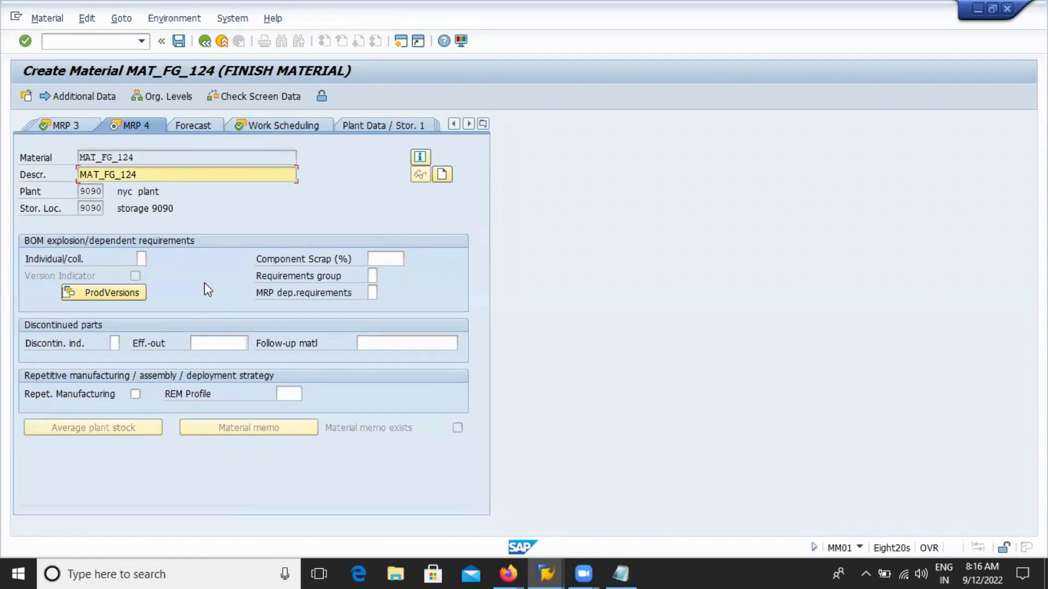
{"action": "key", "text": "Return"}
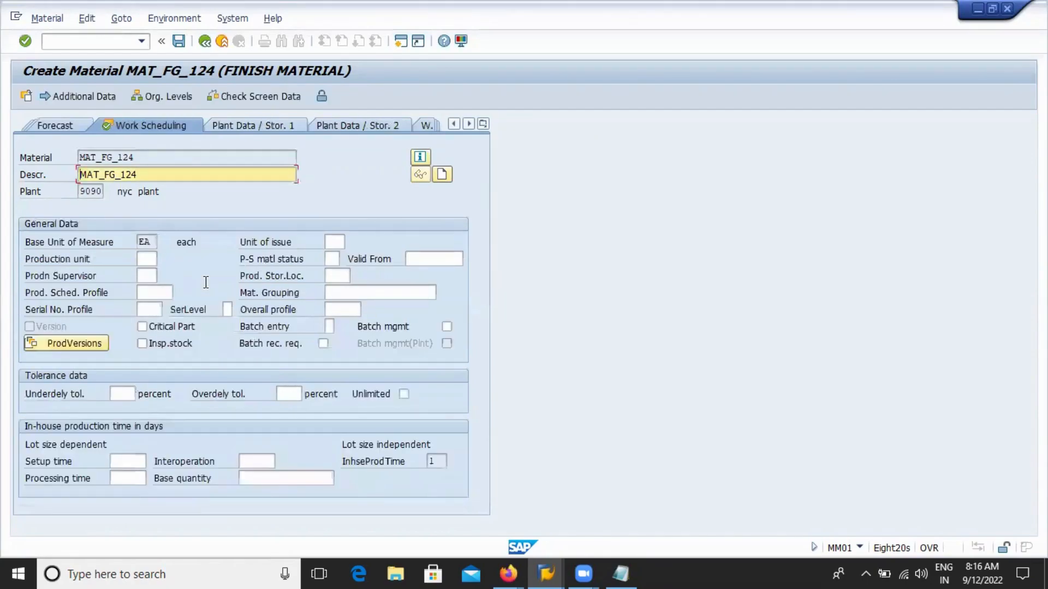
Set both the production unit and the unit of issue to PC in the Work Scheduling data.
{"action": "left_click", "coordinate": [145, 261]}
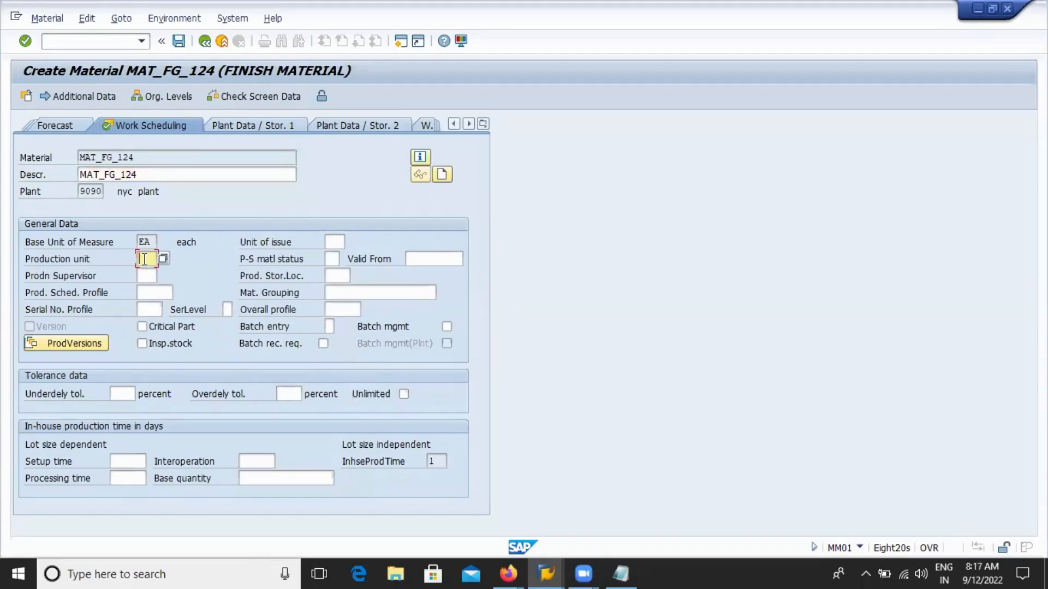
{"action": "type", "text": "EC"}
{"action": "left_click", "coordinate": [331, 241]}
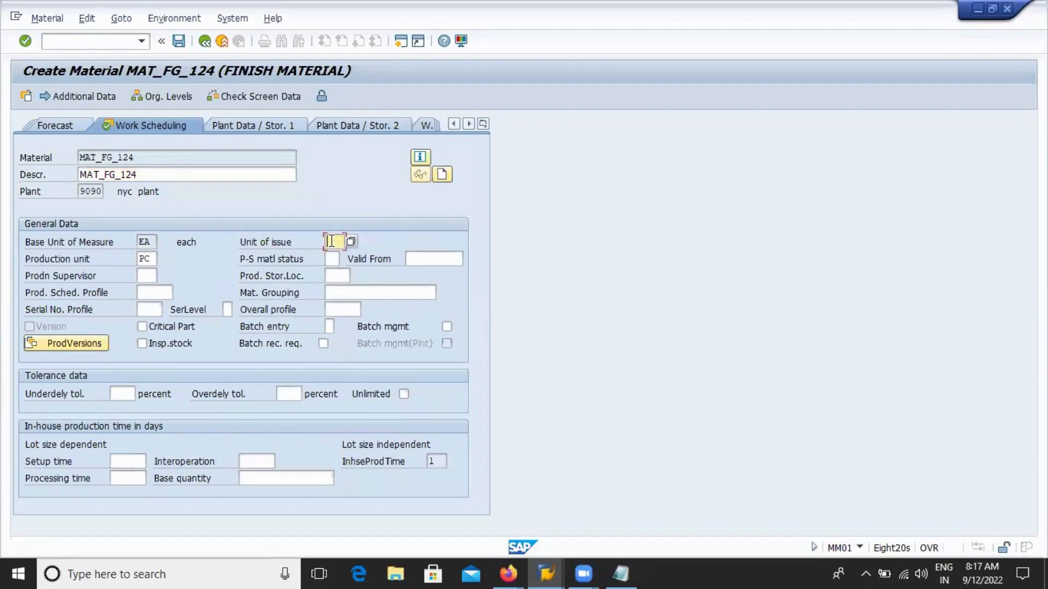
{"action": "type", "text": "PC"}
{"action": "key", "text": "Return"}
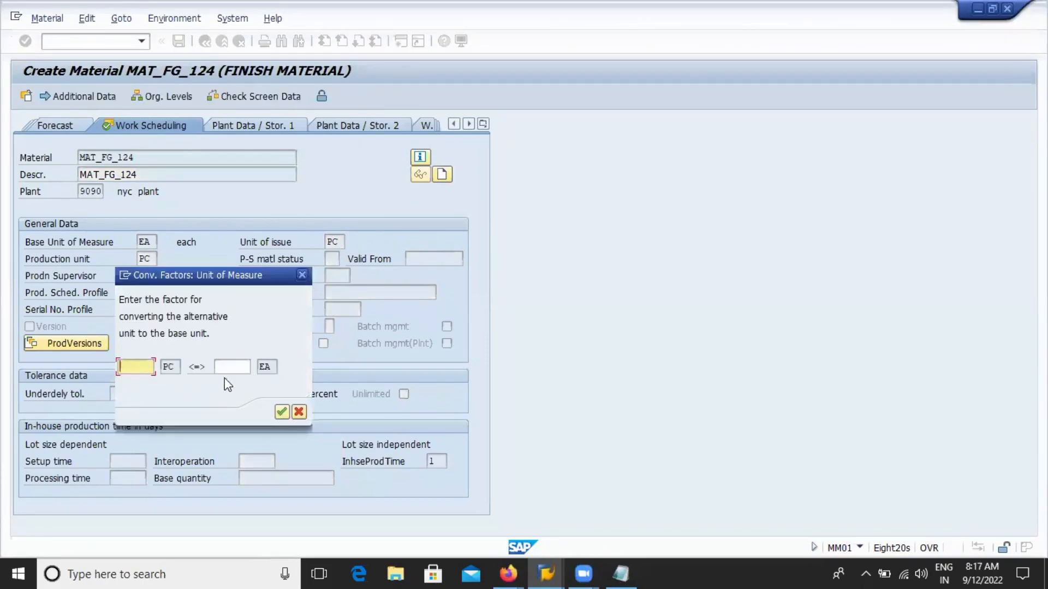
Define the unit conversion as 1 PC equal to 1 EA and confirm it.
{"action": "type", "text": "1"}
{"action": "left_click", "coordinate": [223, 366]}
{"action": "type", "text": "1"}
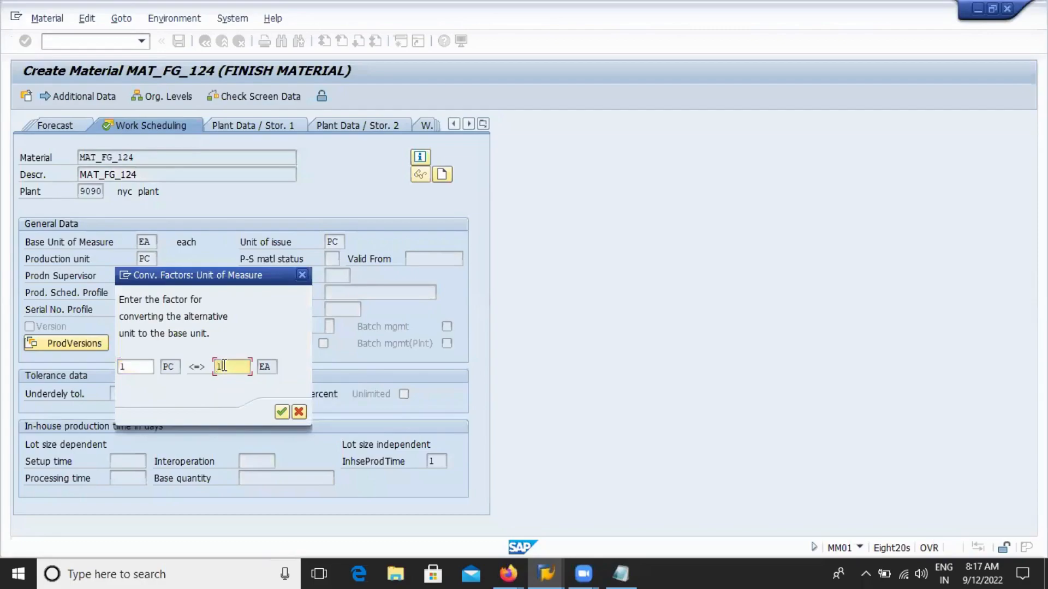
{"action": "left_click", "coordinate": [281, 413]}
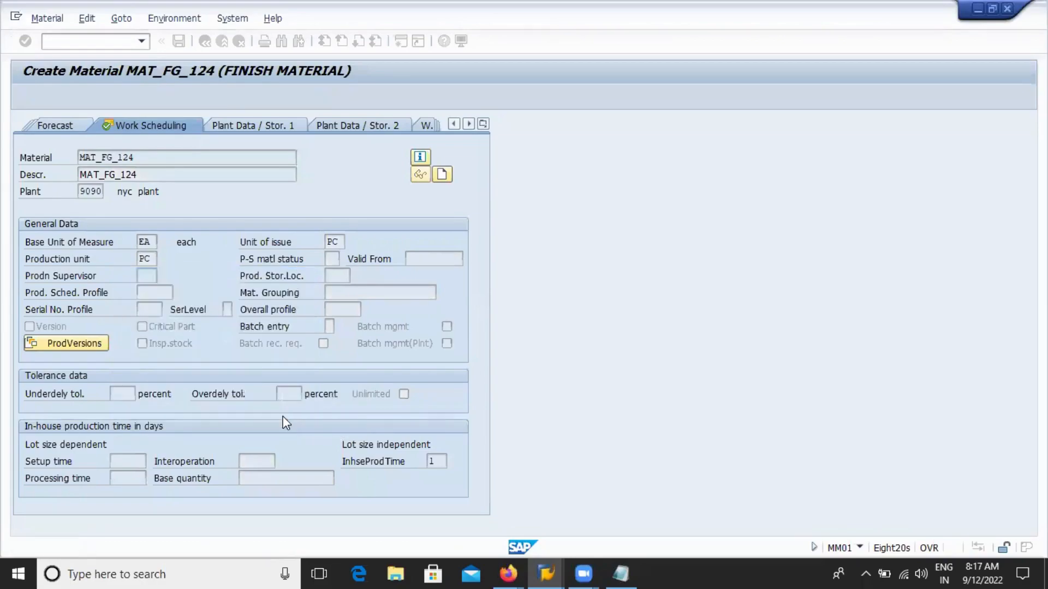
Assign production scheduling profile 9000 (MTS Valuated - EWM Prod. Integration) and save the material.
{"action": "left_click", "coordinate": [151, 291]}
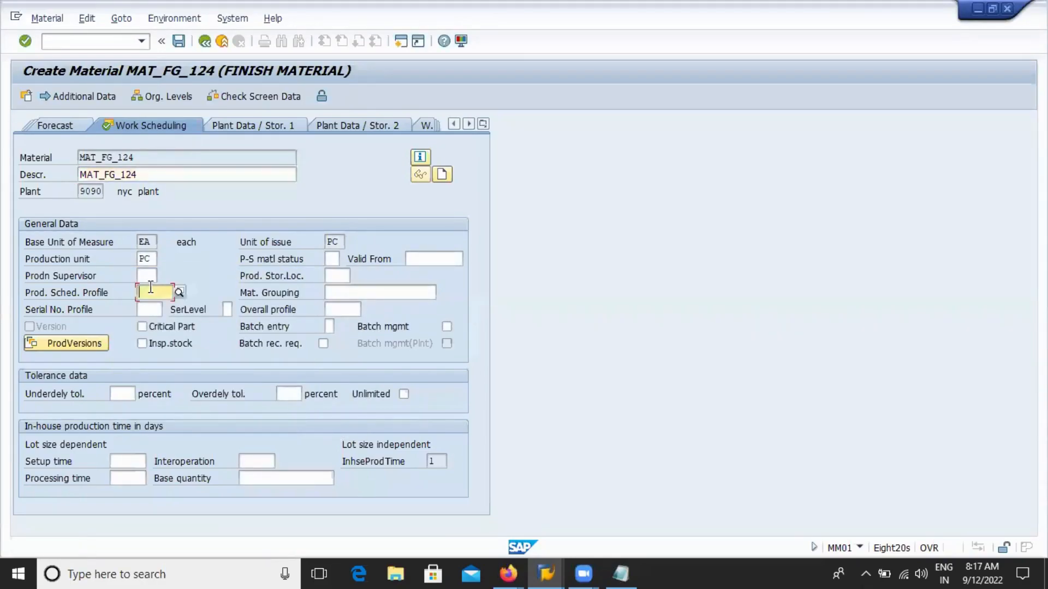
{"action": "left_click", "coordinate": [179, 293]}
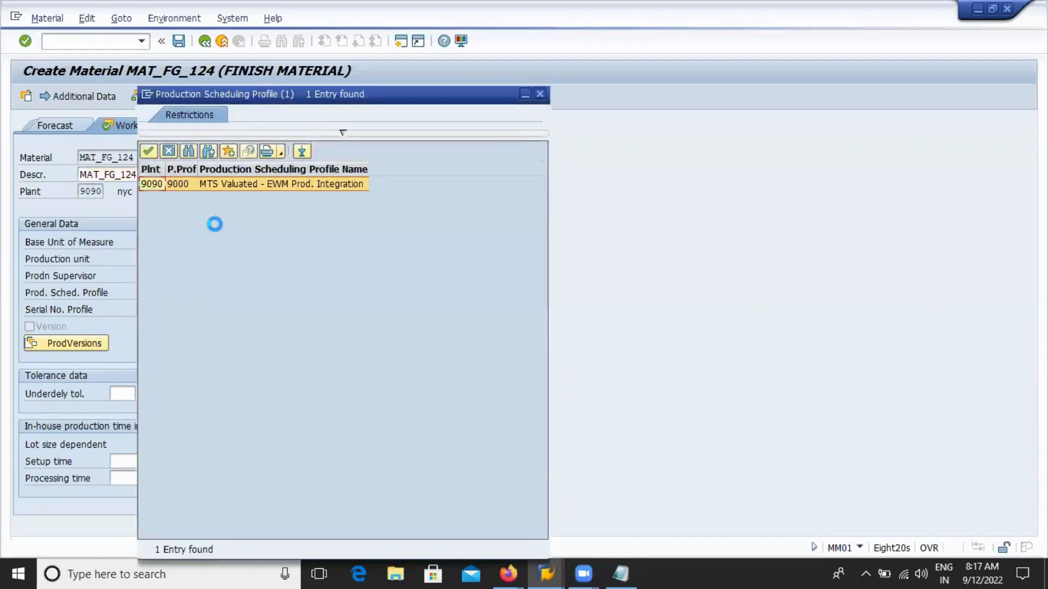
{"action": "left_click", "coordinate": [205, 185]}
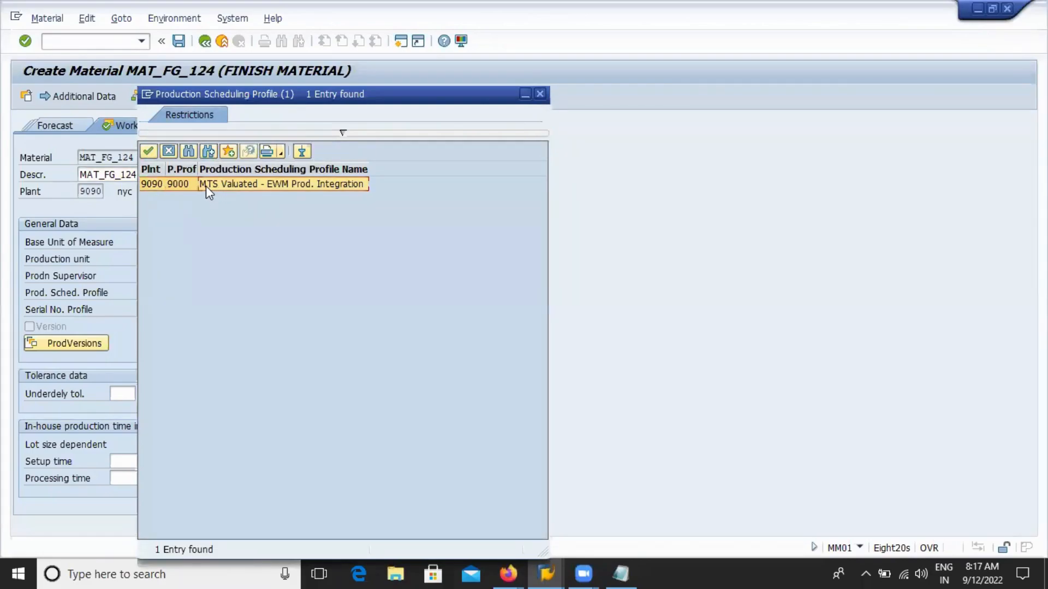
{"action": "left_click", "coordinate": [149, 151]}
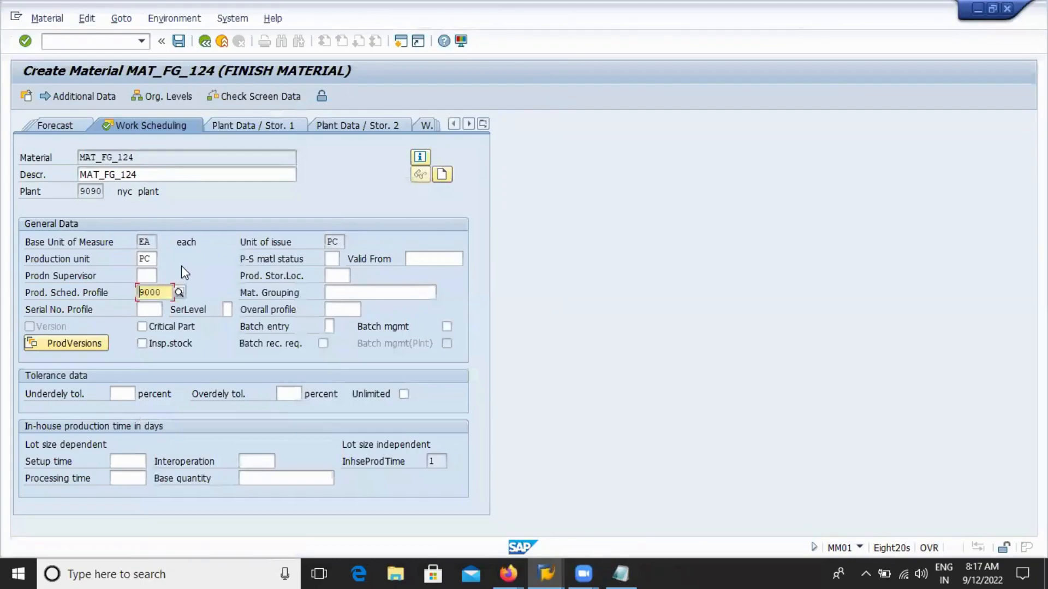
{"action": "key", "text": "Return"}
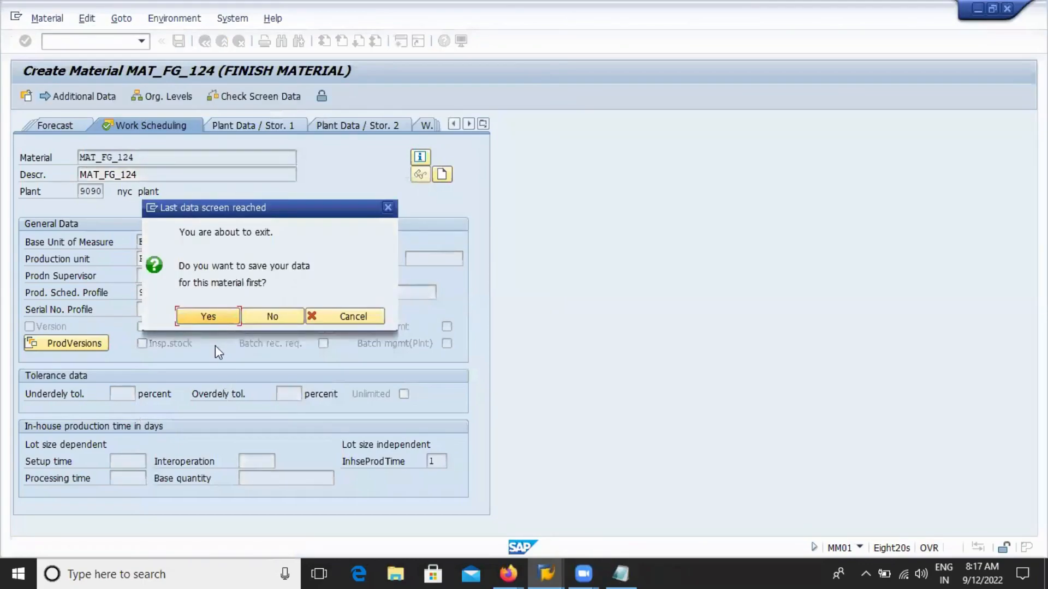
{"action": "left_click", "coordinate": [206, 320]}
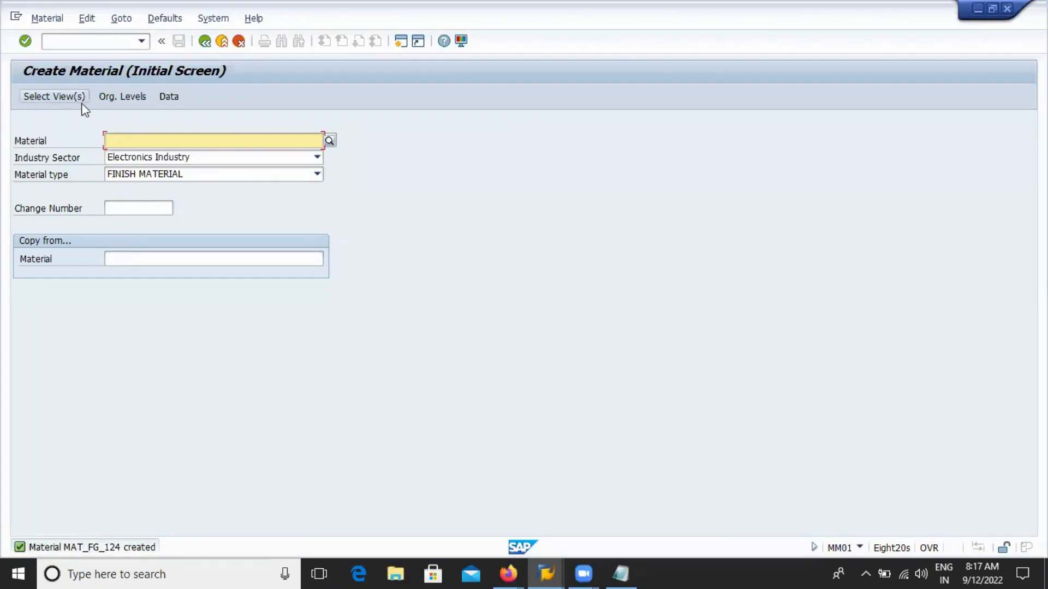
Open material MAT_FG_124 for immediate change, examine its maintained views, and cancel the view selection.
{"action": "left_click", "coordinate": [47, 18]}
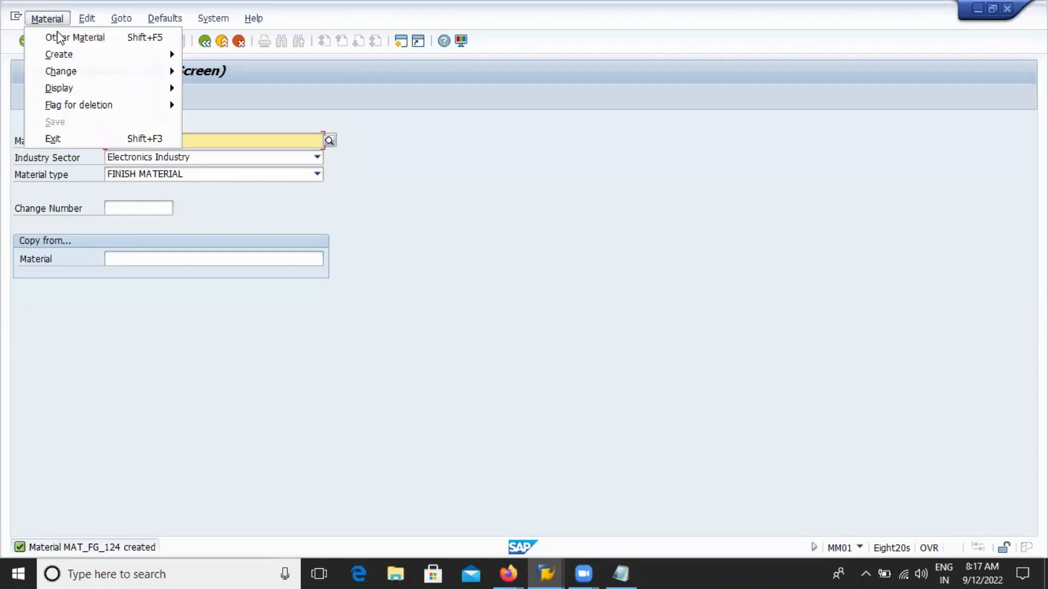
{"action": "mouse_move", "coordinate": [101, 71]}
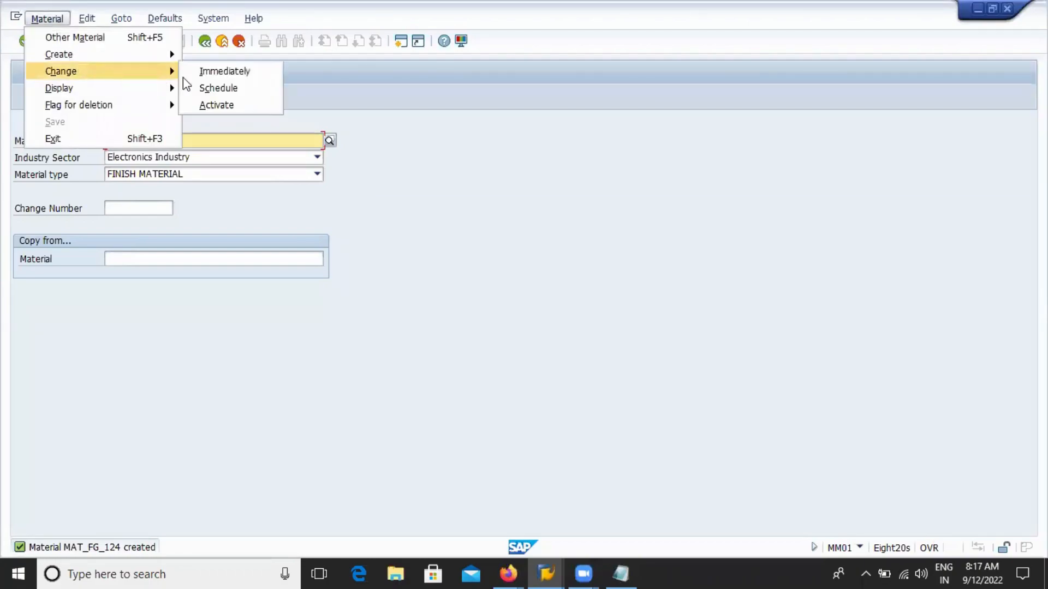
{"action": "left_click", "coordinate": [213, 75]}
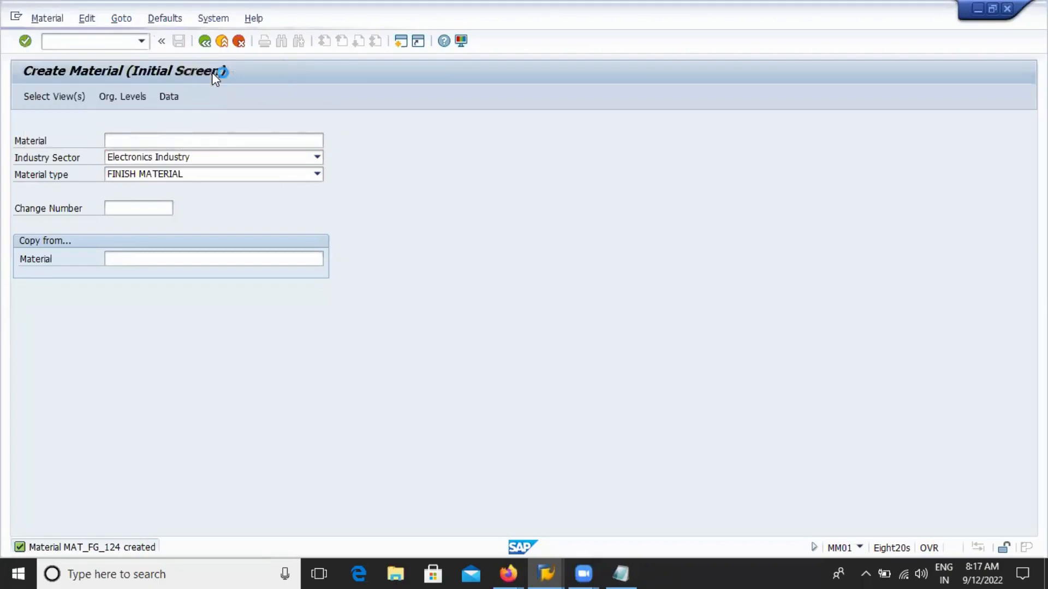
{"action": "key", "text": "Return"}
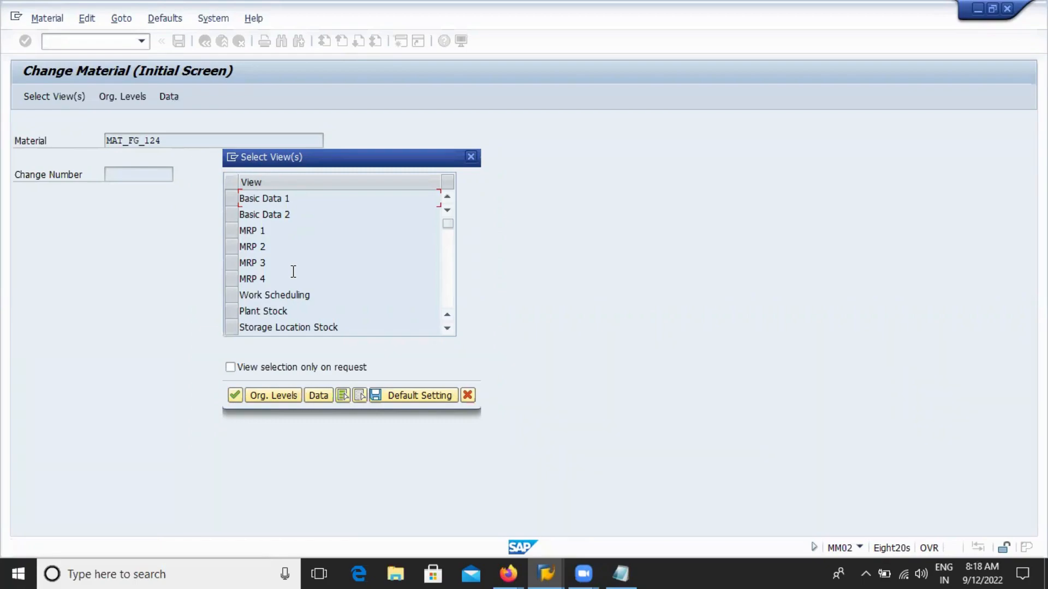
{"action": "left_click", "coordinate": [468, 395]}
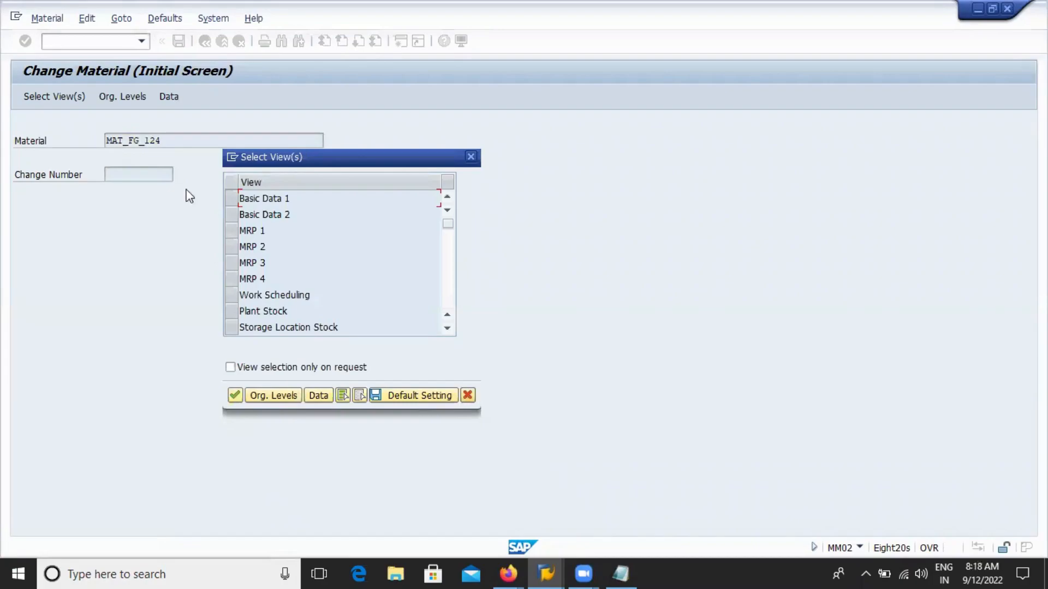
Return to immediate material creation, enter MAT_FG_124 again, and request its list of views.
{"action": "left_click", "coordinate": [48, 19]}
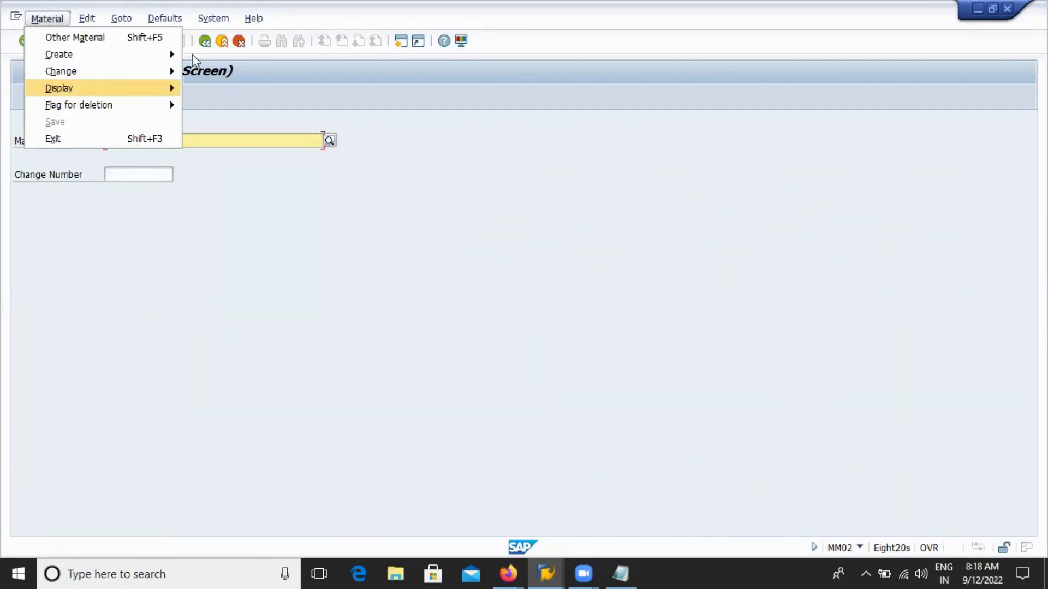
{"action": "mouse_move", "coordinate": [119, 54]}
{"action": "left_click", "coordinate": [208, 54]}
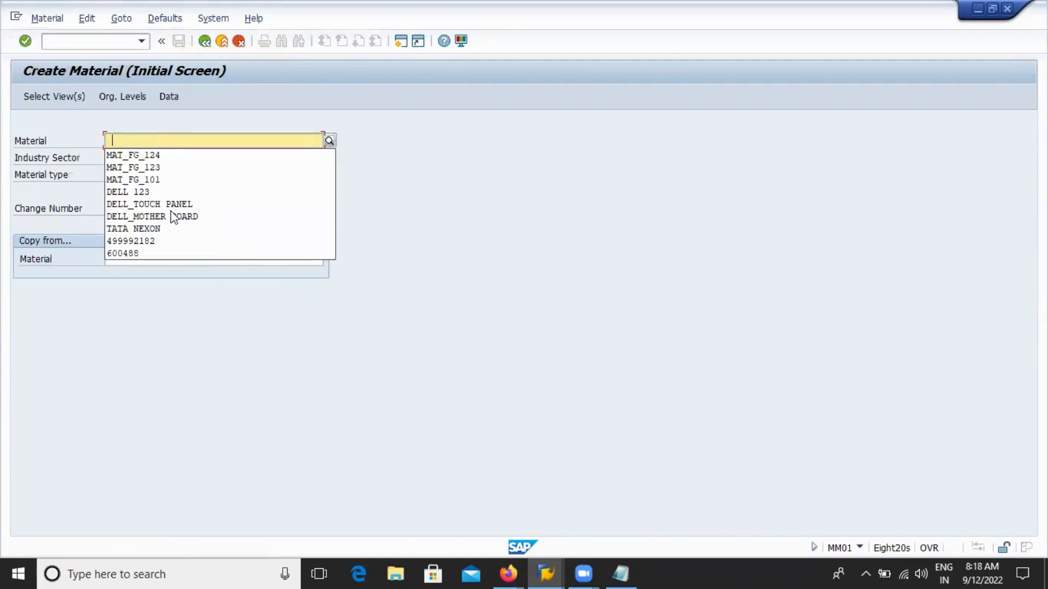
{"action": "left_click", "coordinate": [146, 157]}
{"action": "key", "text": "Return"}
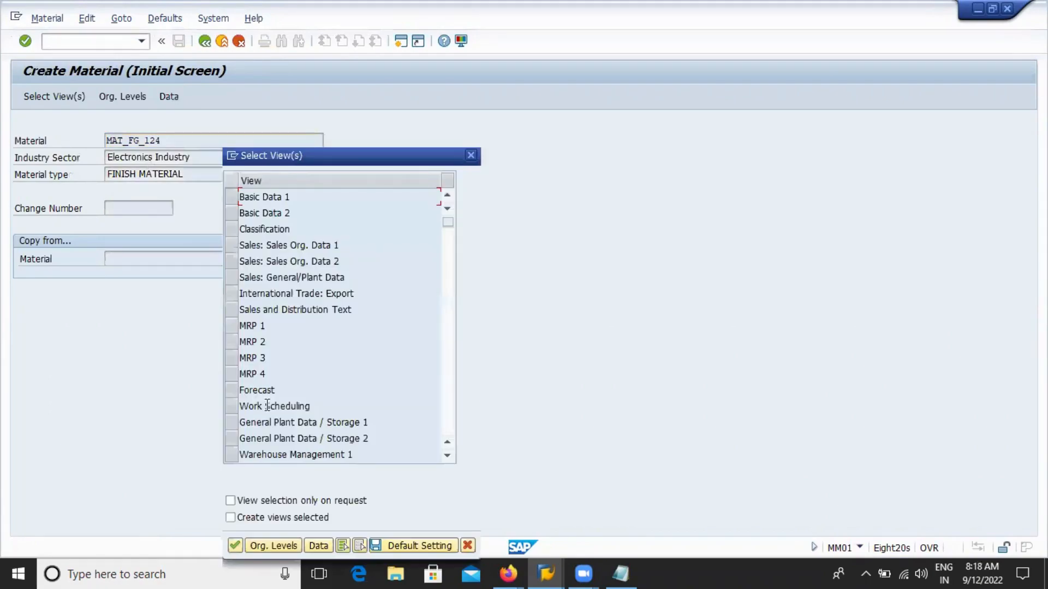
Select the General Plant Data / Storage 1, General Plant Data / Storage 2 and Quality Management views and confirm the selection.
{"action": "left_click", "coordinate": [232, 424]}
{"action": "left_click", "coordinate": [231, 437]}
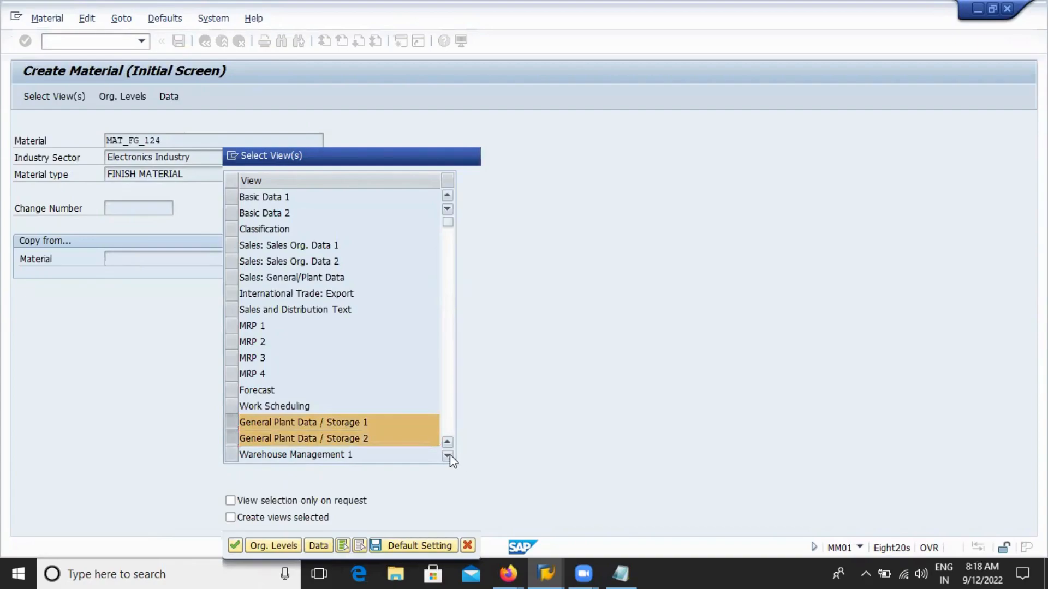
{"action": "left_click", "coordinate": [447, 456]}
{"action": "scroll", "coordinate": [235, 409], "scroll_direction": "down", "scroll_amount": 1}
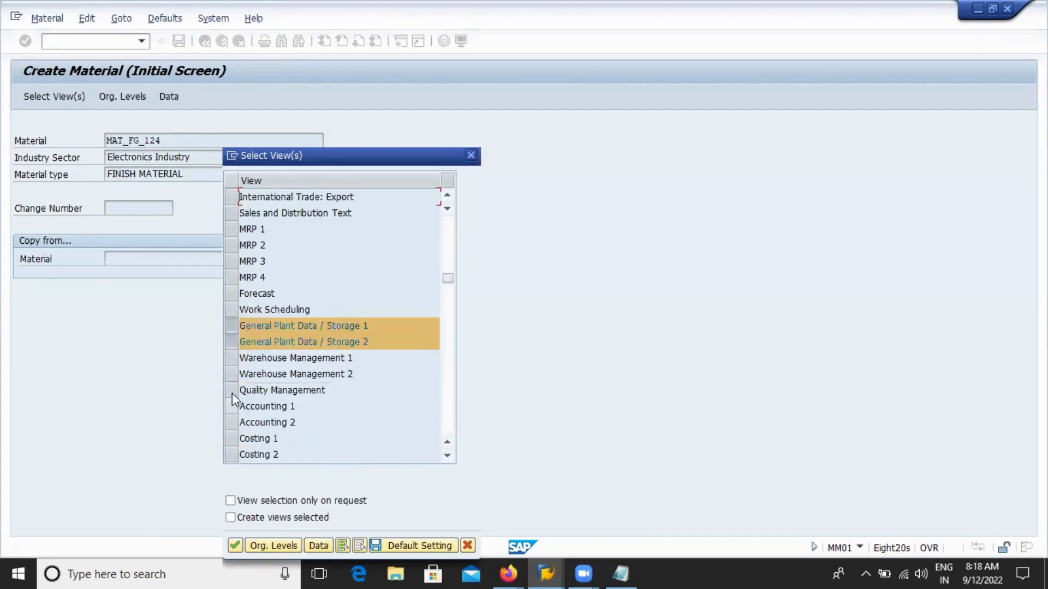
{"action": "left_click", "coordinate": [231, 393]}
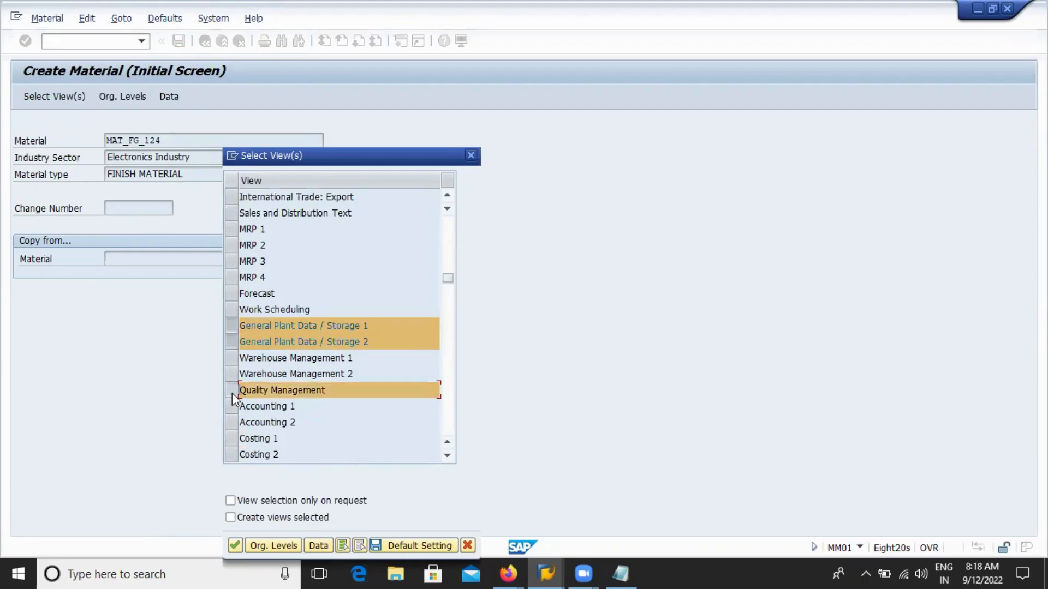
{"action": "key", "text": "Return"}
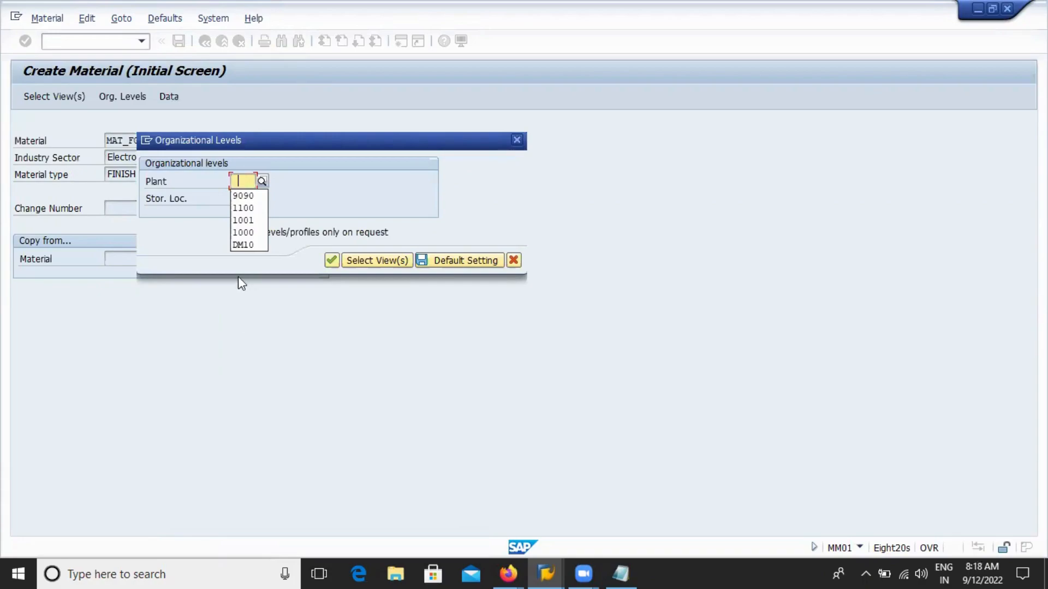
Enter plant 9090 as the organizational level and continue to the Plant Data / Stor. 1 screen.
{"action": "left_click", "coordinate": [241, 196]}
{"action": "left_click", "coordinate": [241, 199]}
{"action": "key", "text": "Return"}
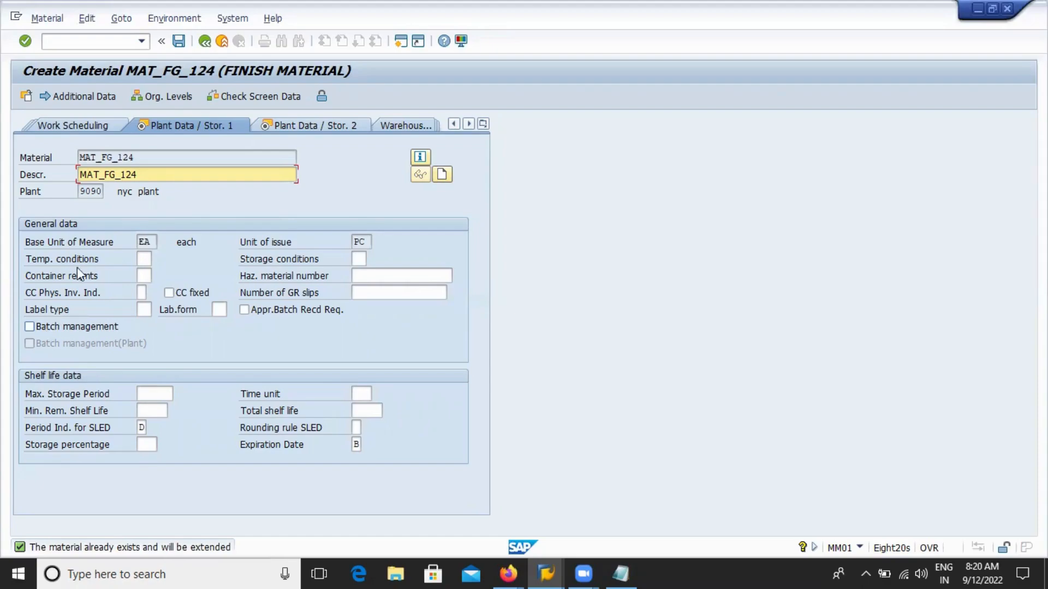
Switch to the Order Info System session and open a new SAP session from it.
{"action": "left_click", "coordinate": [544, 570]}
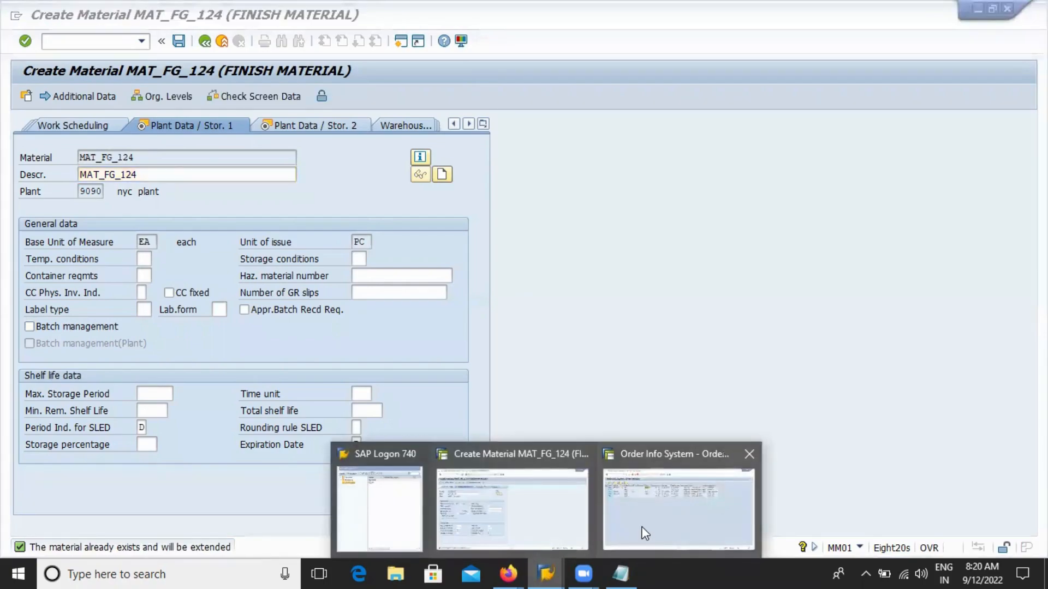
{"action": "left_click", "coordinate": [645, 533]}
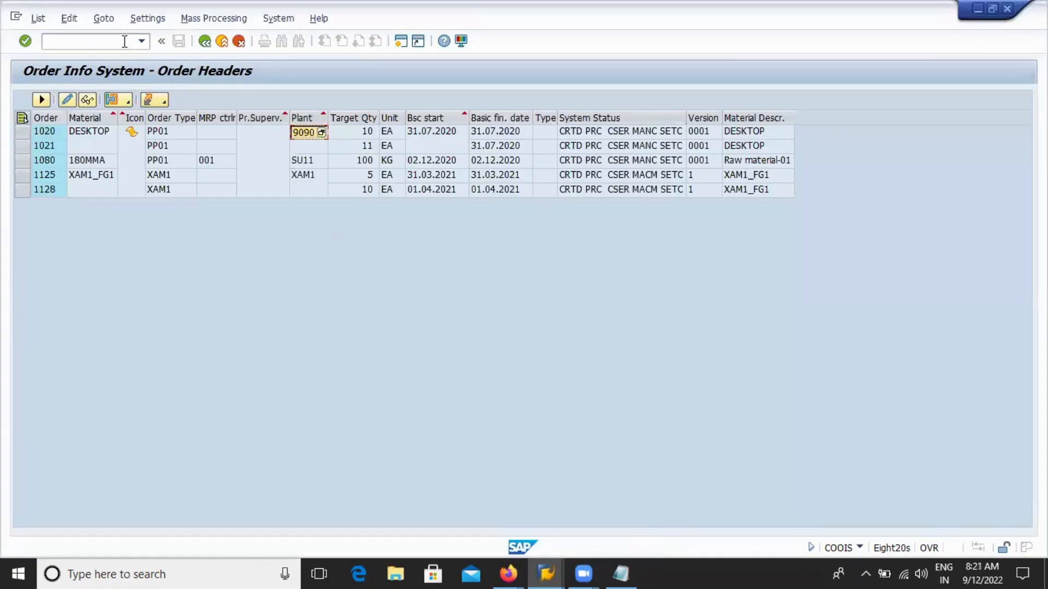
{"action": "left_click", "coordinate": [401, 42]}
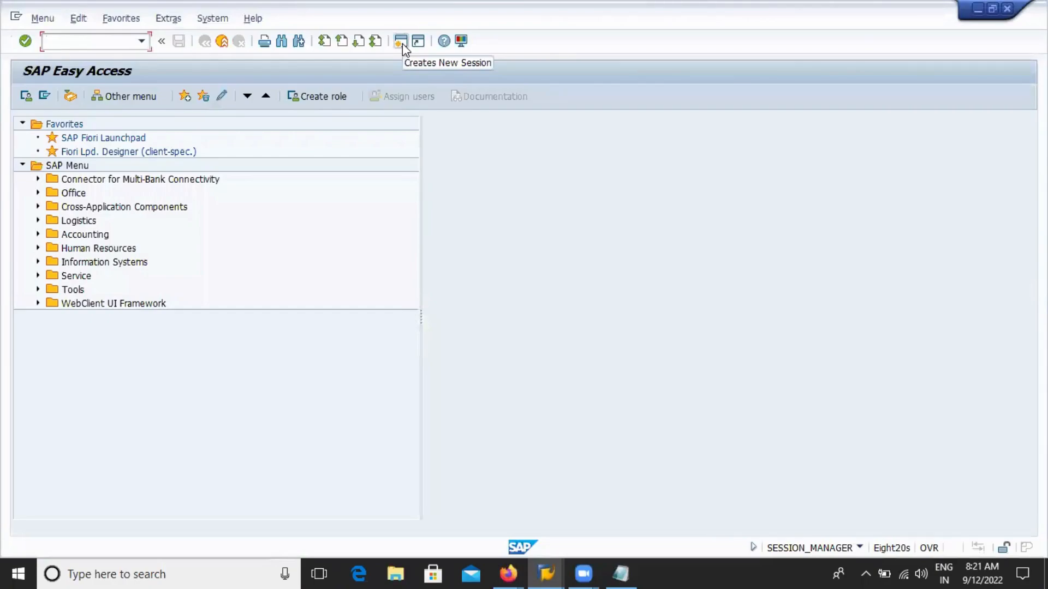
Open the material types configuration with transaction OMS2 and widen the dialog structure area to show its full entries.
{"action": "type", "text": "OMS2"}
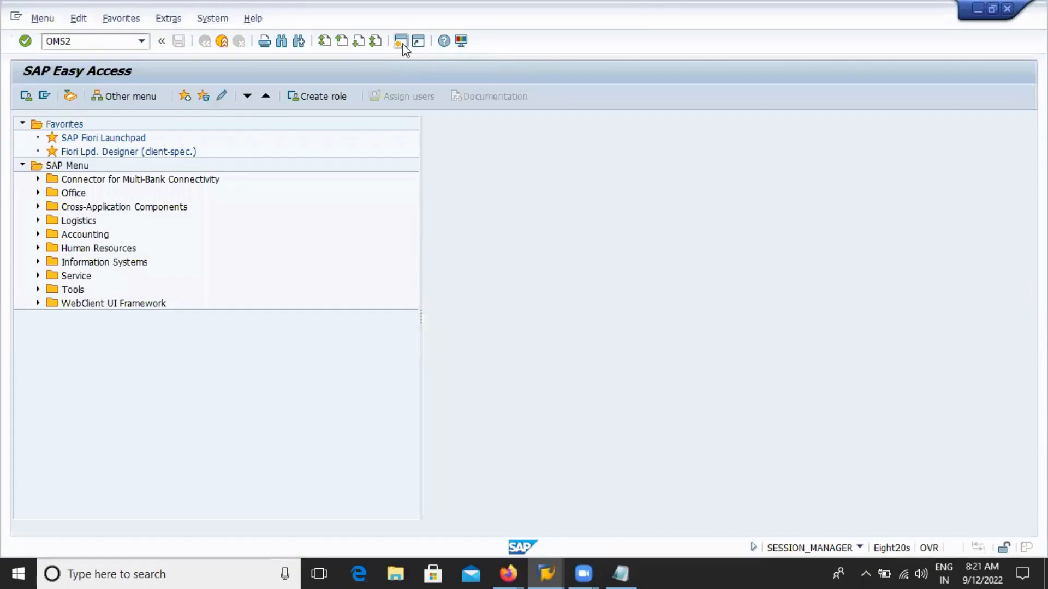
{"action": "key", "text": "Return"}
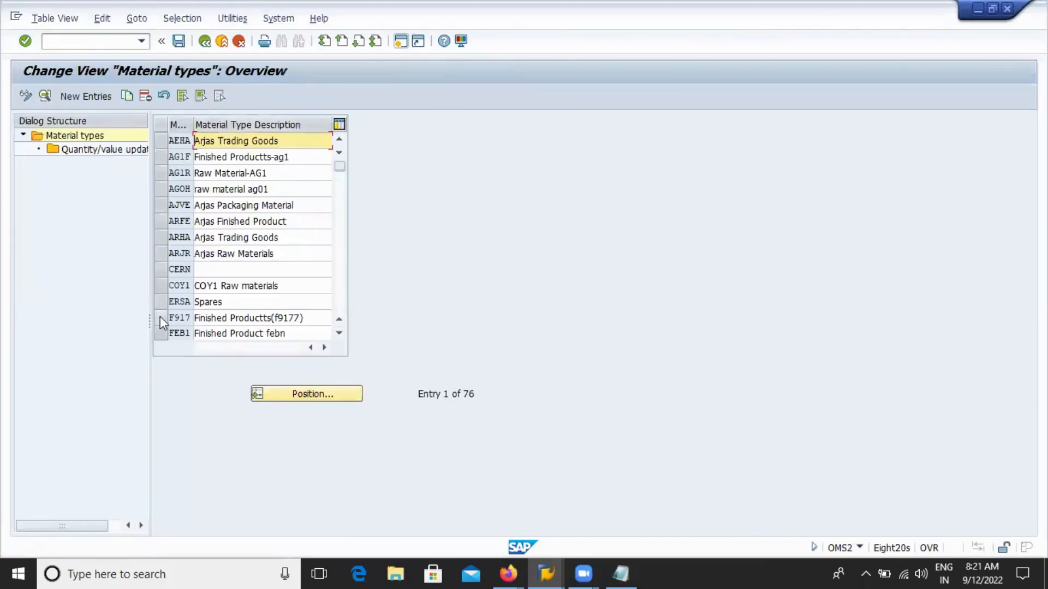
{"action": "left_click", "coordinate": [147, 321]}
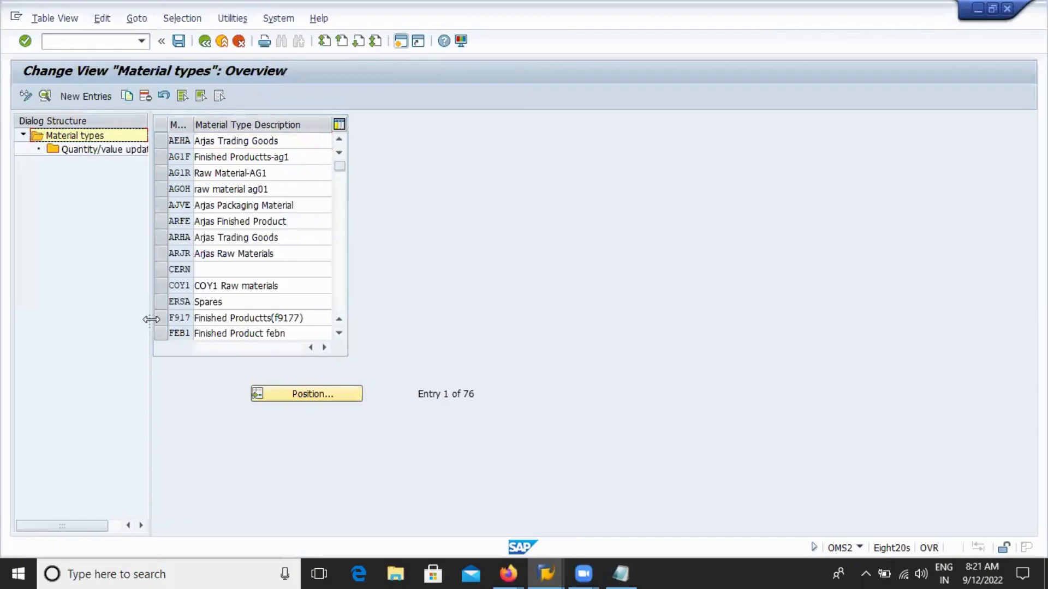
{"action": "left_click_drag", "start_coordinate": [151, 319], "coordinate": [220, 321]}
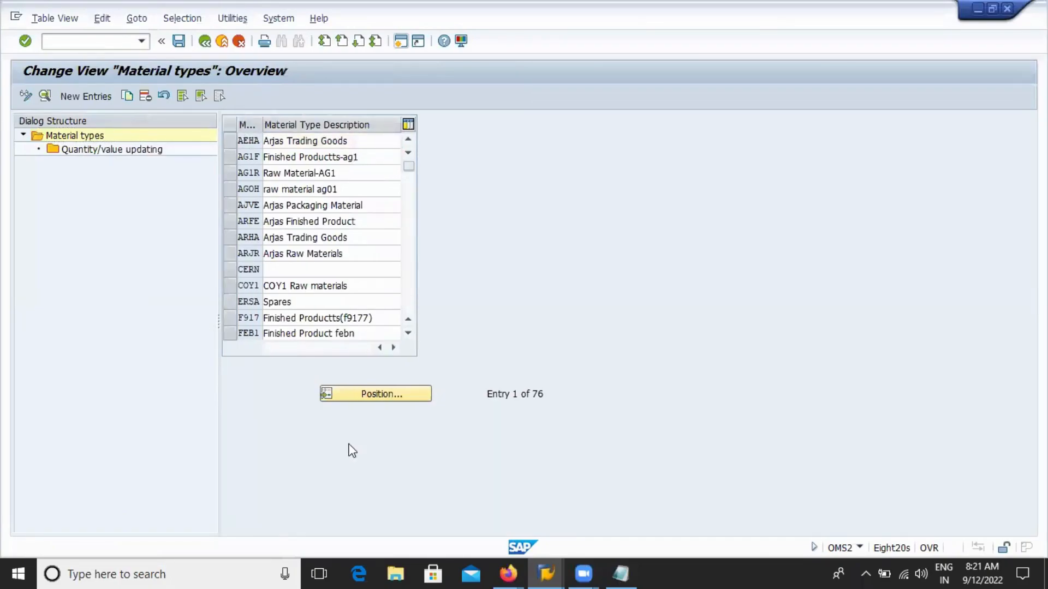
Position the material types list on FERT, open its details and examine the assigned user departments.
{"action": "left_click", "coordinate": [369, 401]}
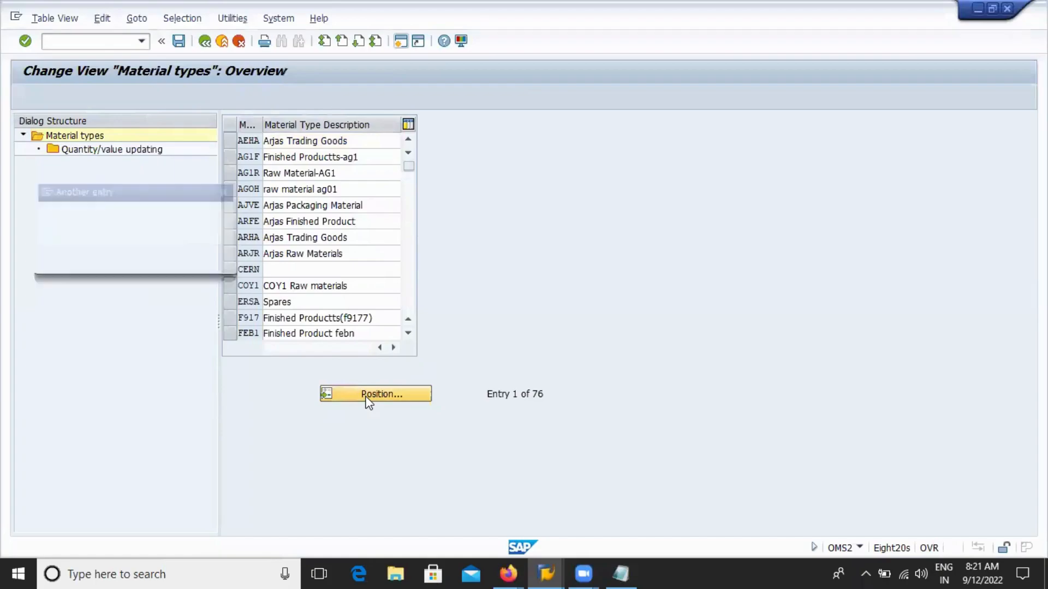
{"action": "type", "text": "FER"}
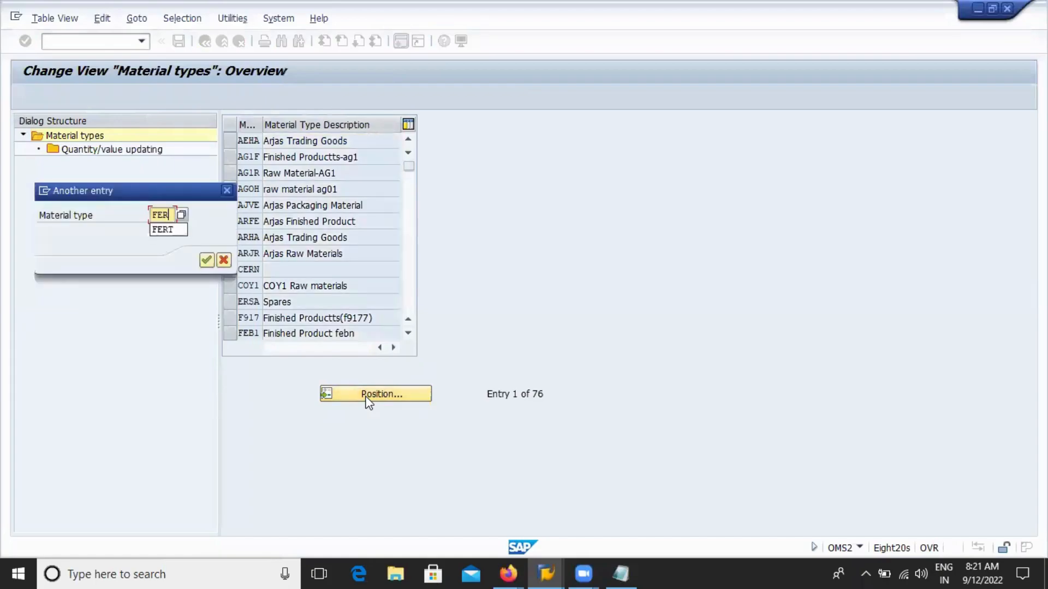
{"action": "type", "text": "T"}
{"action": "key", "text": "Return"}
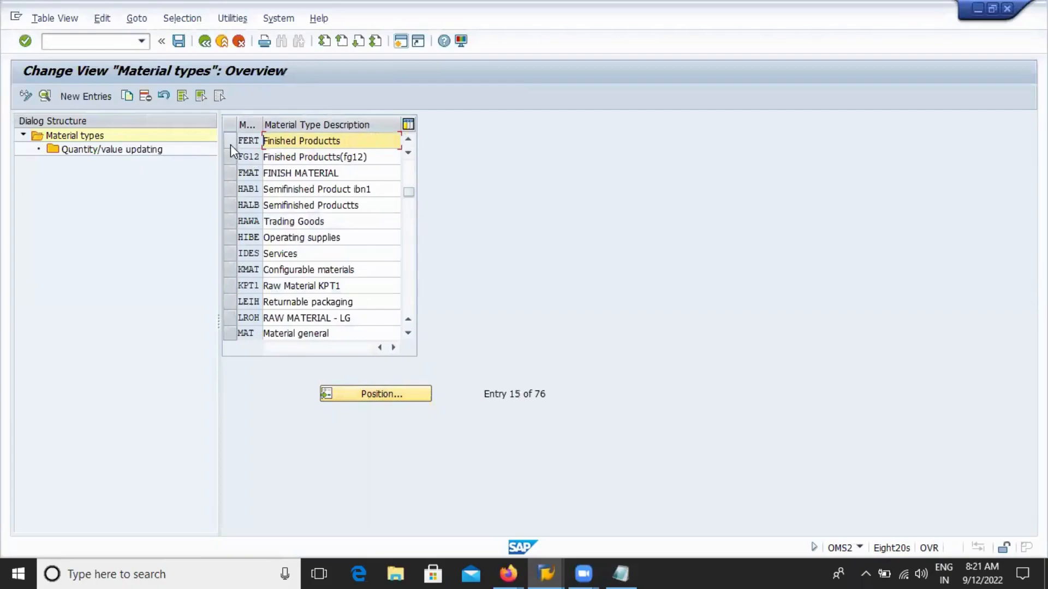
{"action": "left_click", "coordinate": [249, 141]}
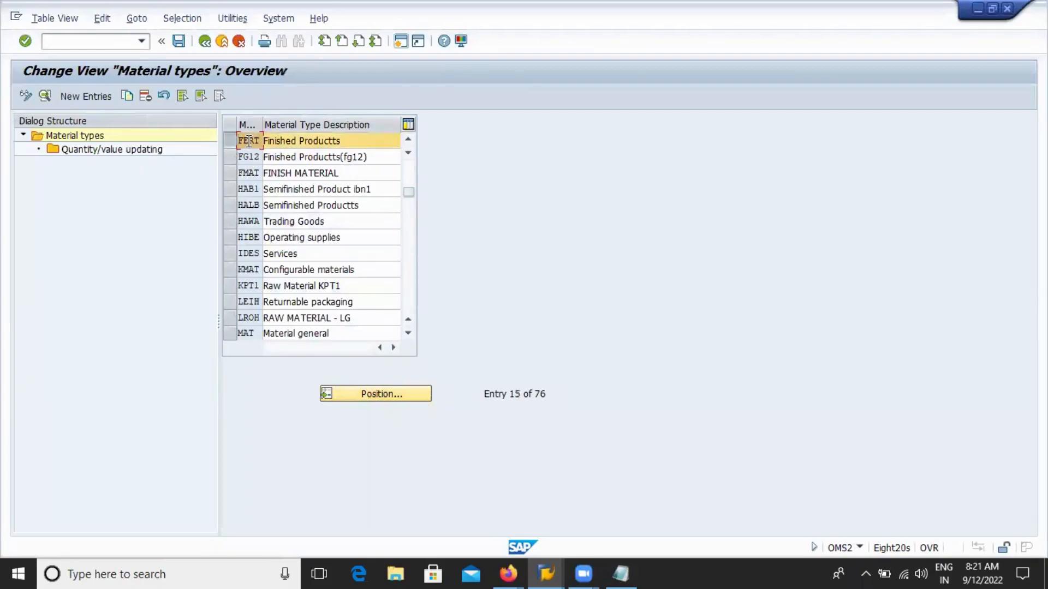
{"action": "double_click", "coordinate": [249, 142]}
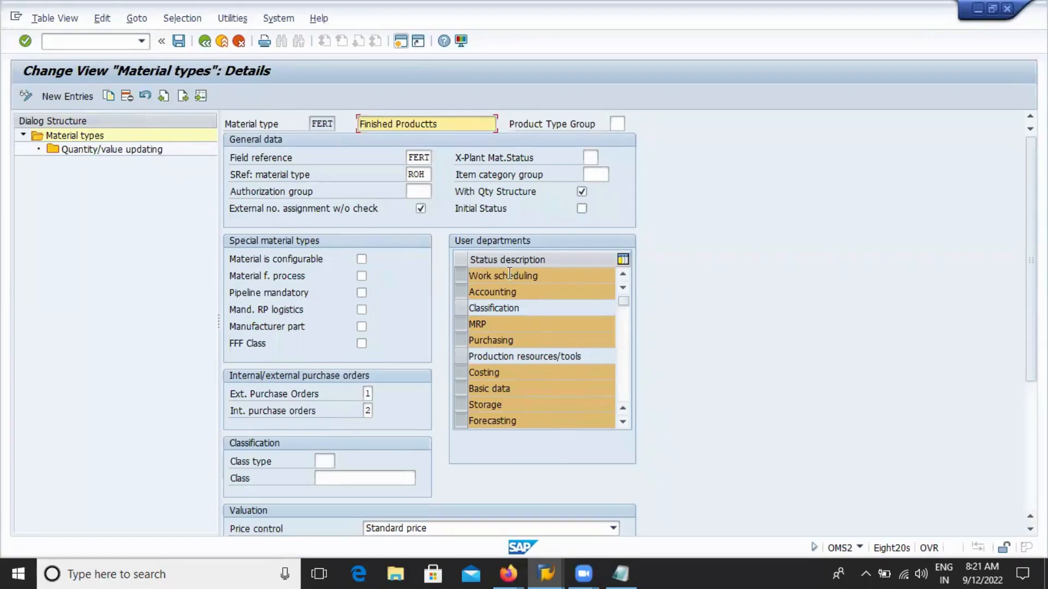
{"action": "left_click", "coordinate": [623, 424]}
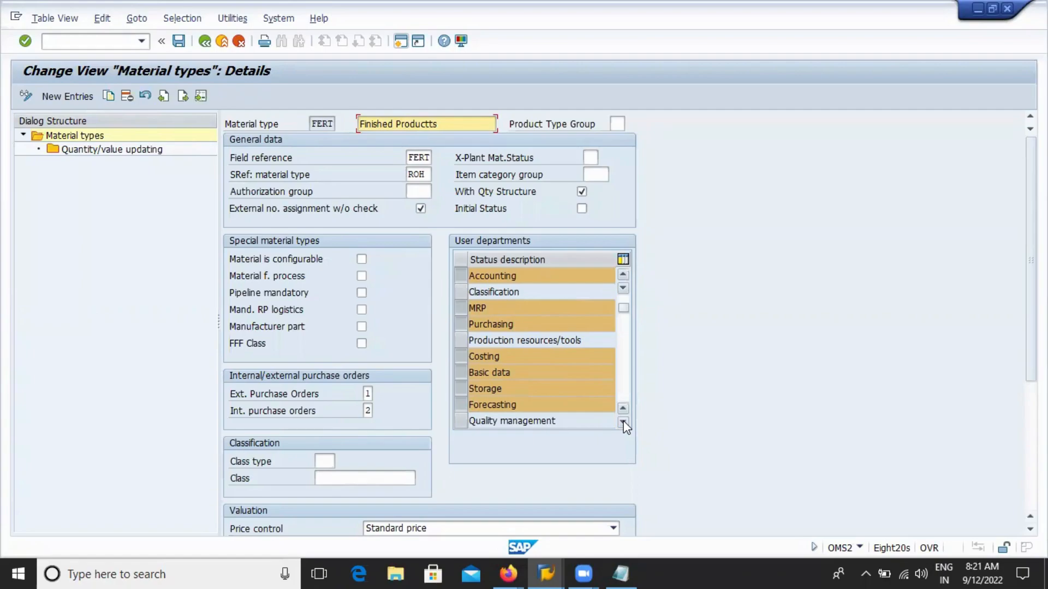
Review the quantity/value updating settings of FERT by valuation area, widening the Val. area column, and return to the material types overview.
{"action": "double_click", "coordinate": [92, 153]}
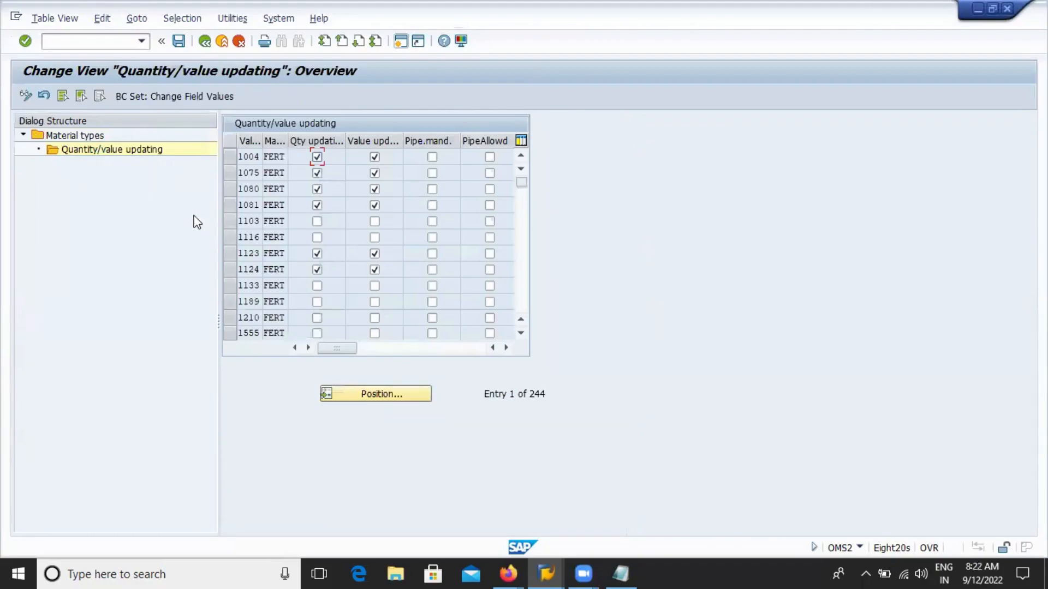
{"action": "left_click", "coordinate": [277, 157]}
{"action": "left_click_drag", "start_coordinate": [263, 138], "coordinate": [301, 137]}
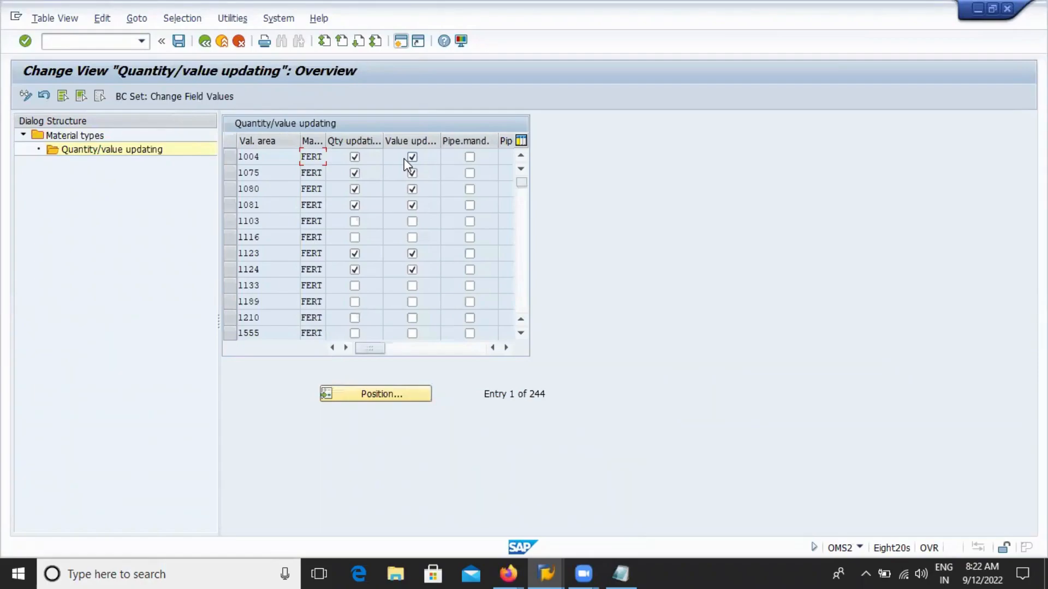
{"action": "left_click", "coordinate": [205, 42]}
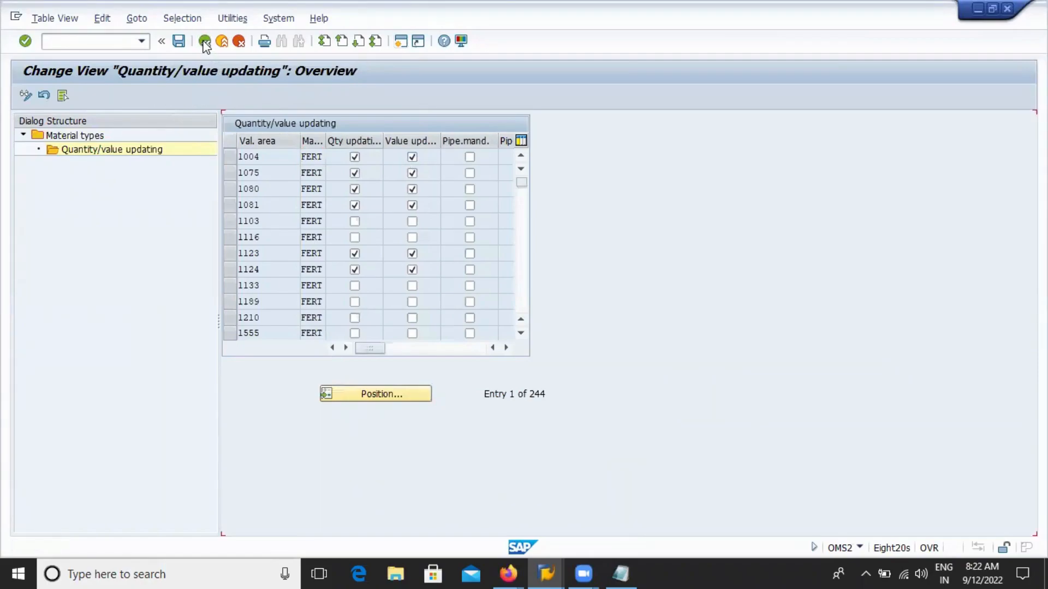
{"action": "left_click", "coordinate": [204, 42]}
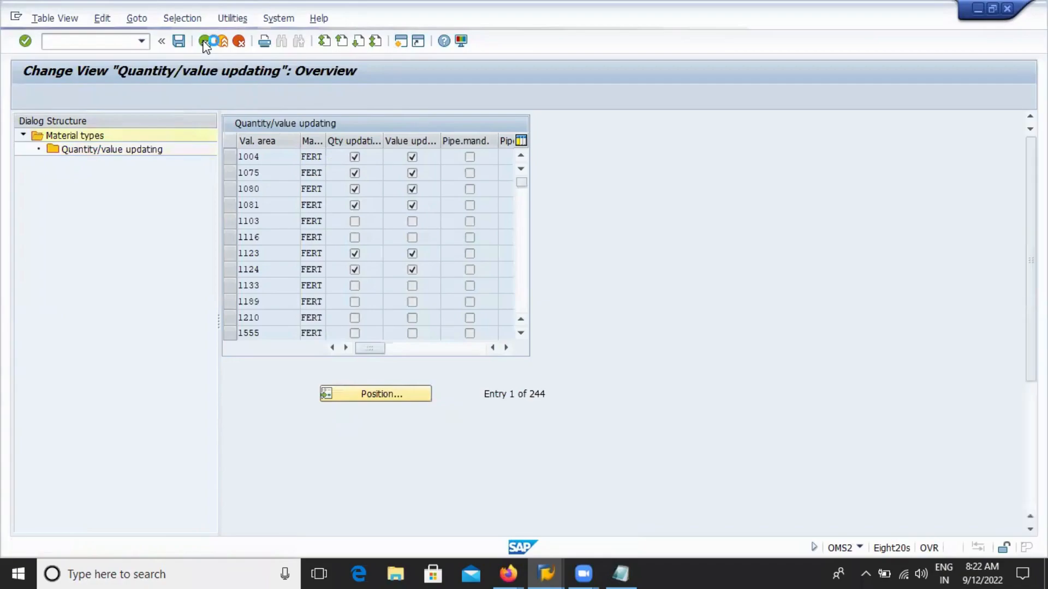
{"action": "left_click", "coordinate": [205, 41]}
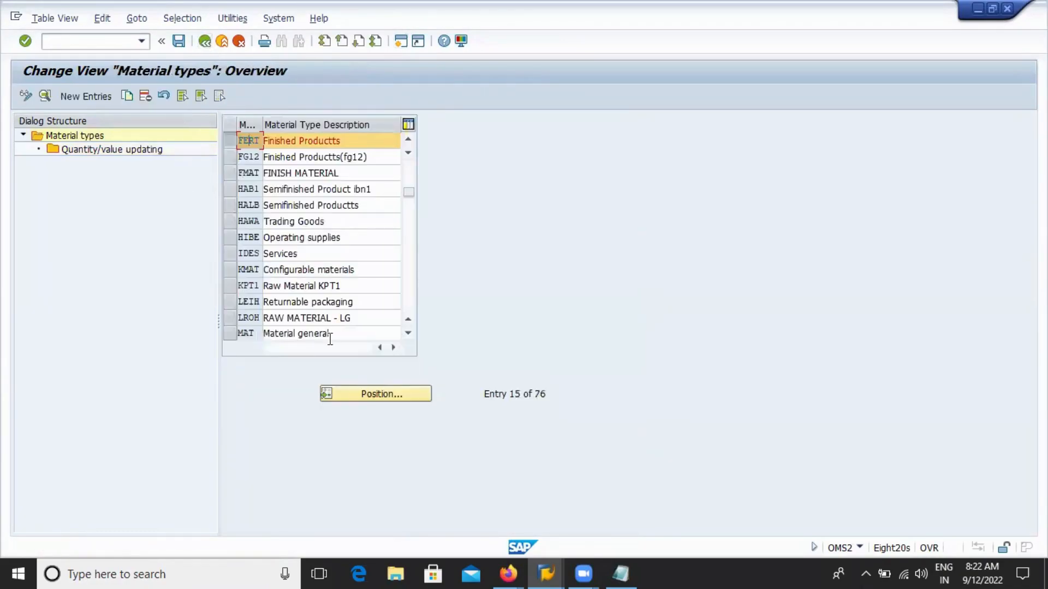
Position the material types list on ROH and open the details of this raw material type.
{"action": "left_click", "coordinate": [355, 394]}
{"action": "type", "text": "ROH"}
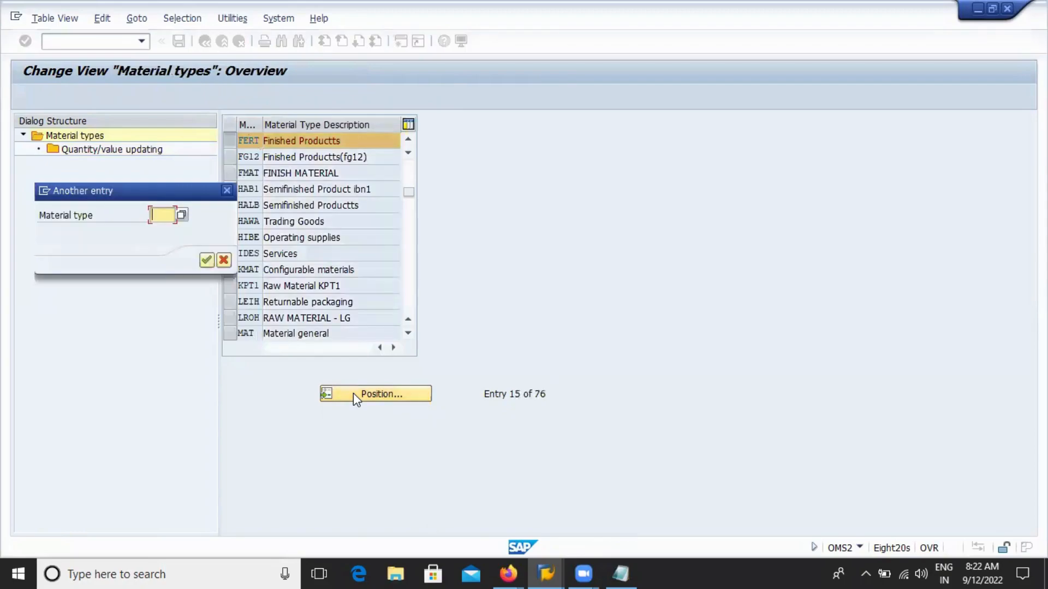
{"action": "key", "text": "Return"}
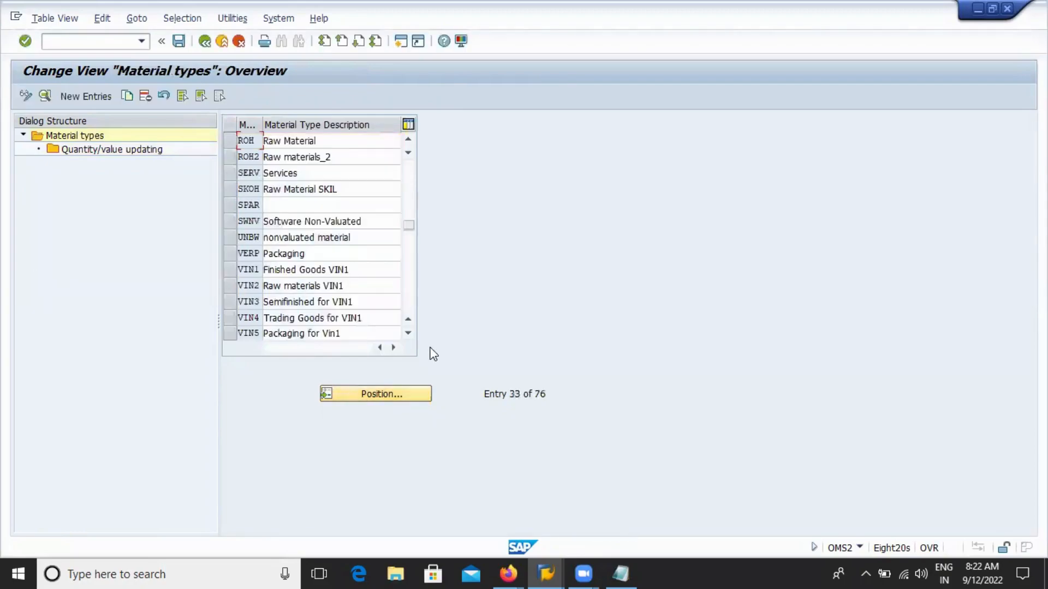
{"action": "double_click", "coordinate": [246, 141]}
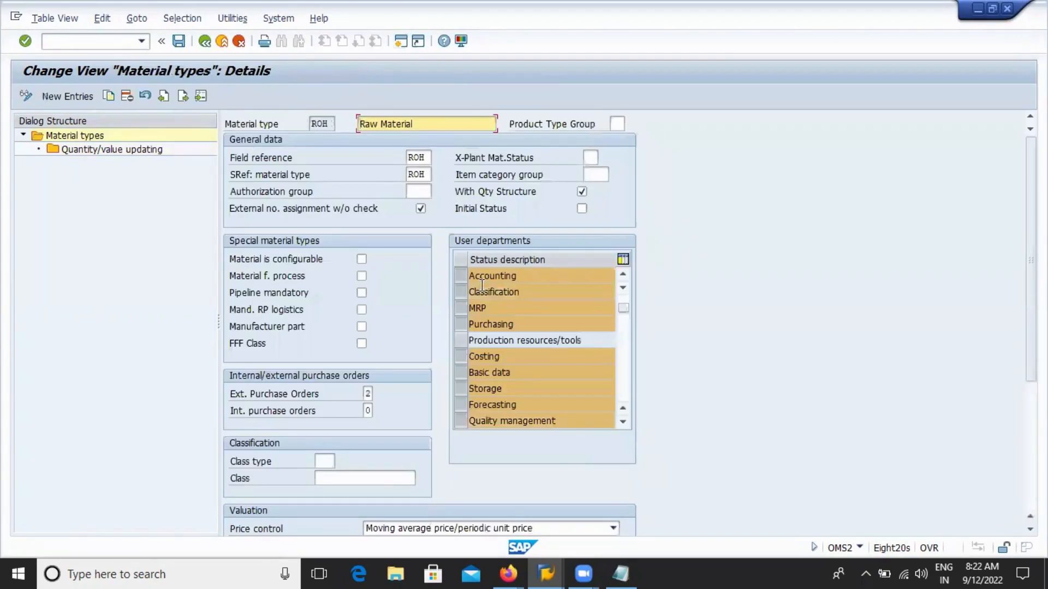
Examine the full list of user departments for material type ROH and which of them are selected.
{"action": "left_click", "coordinate": [622, 423]}
{"action": "left_click", "coordinate": [622, 423]}
{"action": "left_click", "coordinate": [622, 424]}
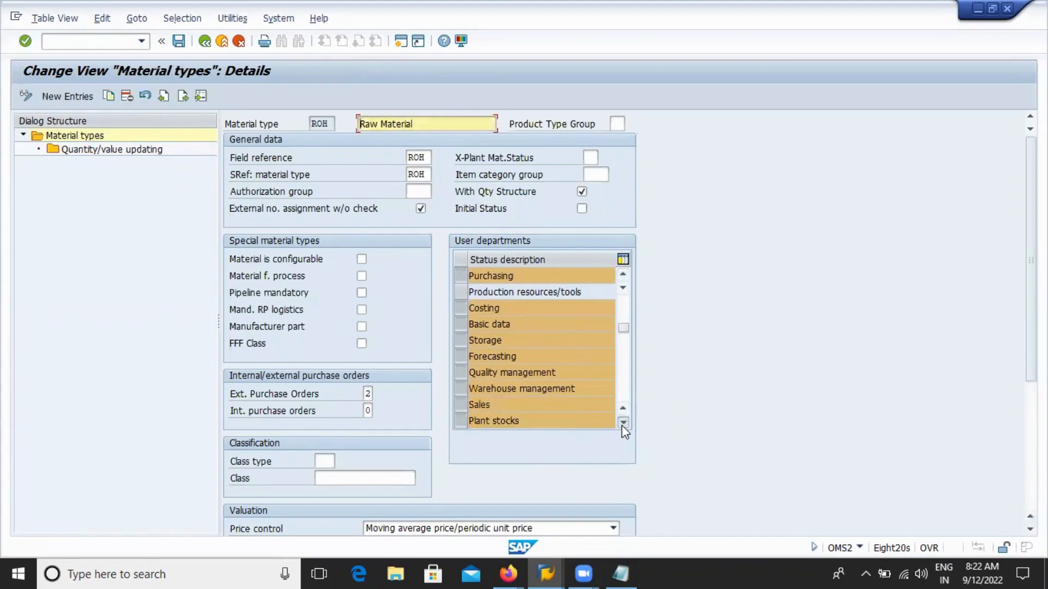
{"action": "left_click", "coordinate": [622, 423]}
{"action": "left_click", "coordinate": [622, 424]}
{"action": "left_click", "coordinate": [622, 423]}
{"action": "left_click", "coordinate": [622, 424]}
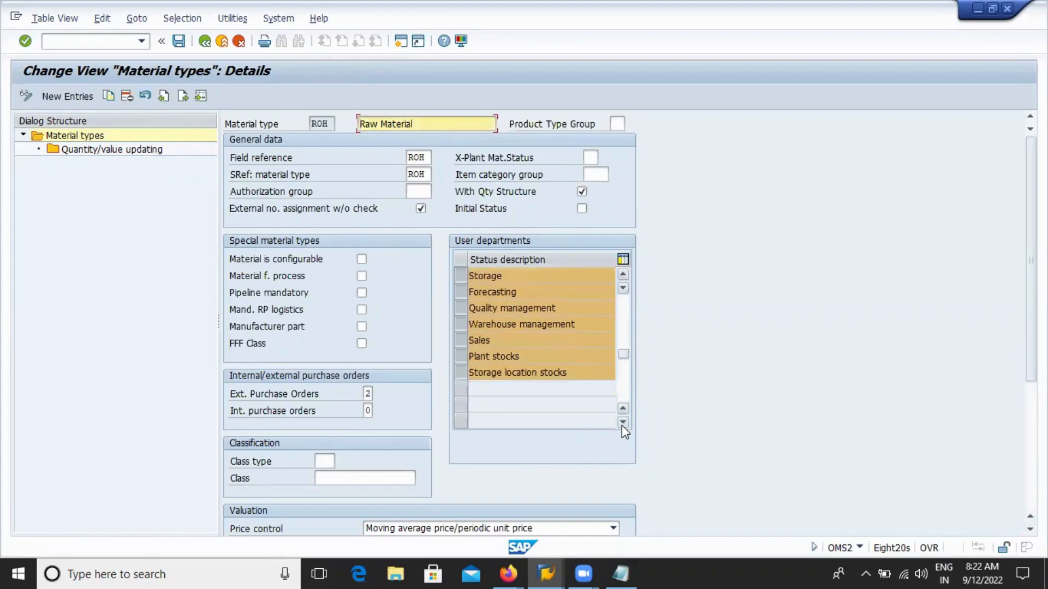
{"action": "left_click", "coordinate": [623, 423]}
{"action": "left_click", "coordinate": [622, 424]}
{"action": "left_click", "coordinate": [622, 423]}
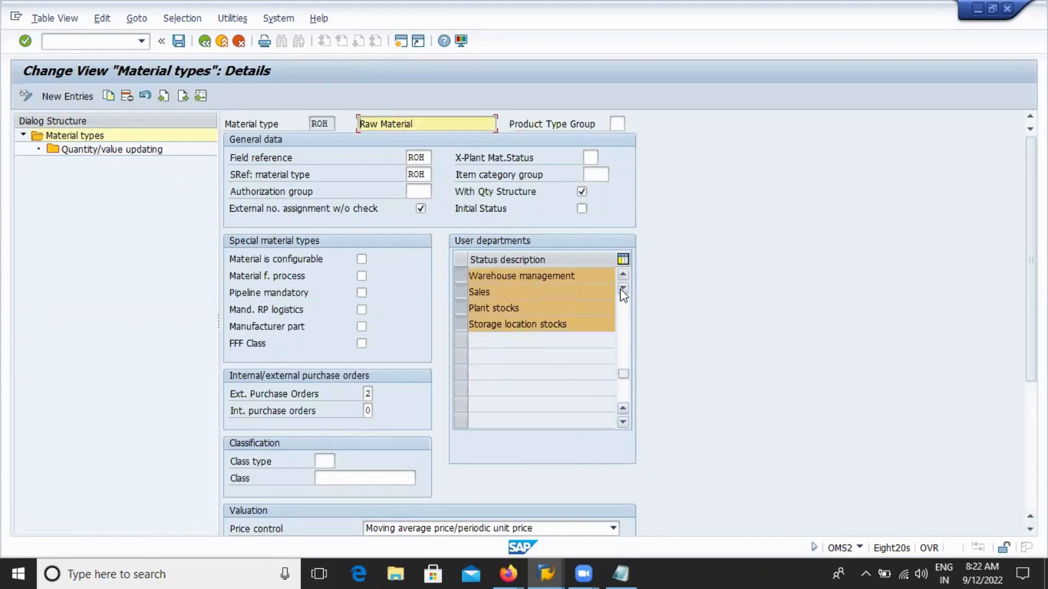
{"action": "left_click", "coordinate": [623, 275]}
{"action": "left_click", "coordinate": [623, 275]}
{"action": "left_click", "coordinate": [623, 275]}
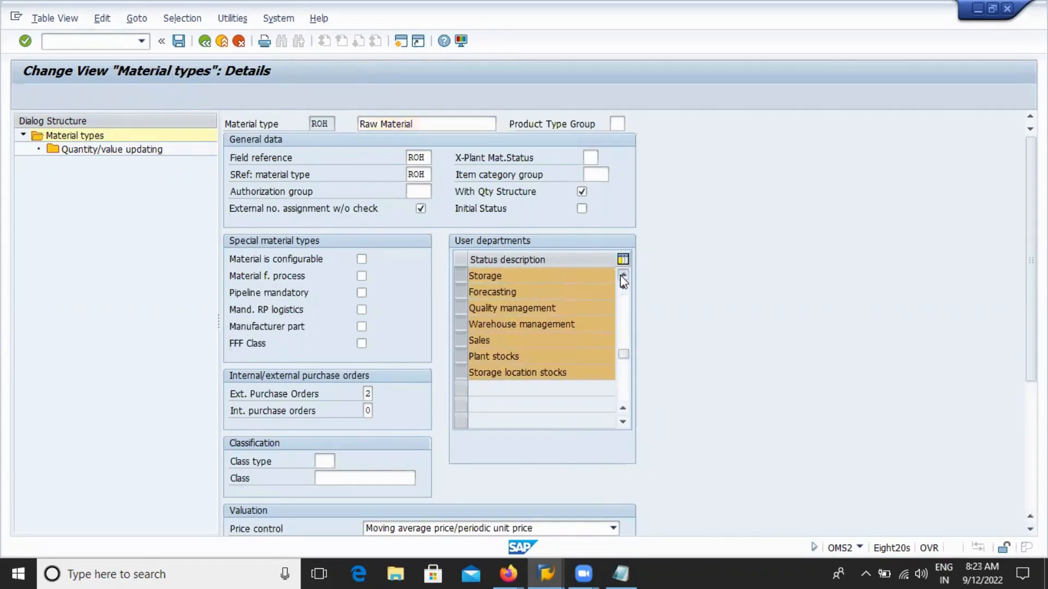
{"action": "left_click", "coordinate": [623, 275]}
{"action": "left_click", "coordinate": [623, 275]}
{"action": "left_click", "coordinate": [622, 275]}
{"action": "left_click", "coordinate": [622, 275]}
{"action": "left_click", "coordinate": [623, 275]}
{"action": "left_click", "coordinate": [623, 275]}
{"action": "left_click", "coordinate": [622, 275]}
{"action": "left_click", "coordinate": [622, 275]}
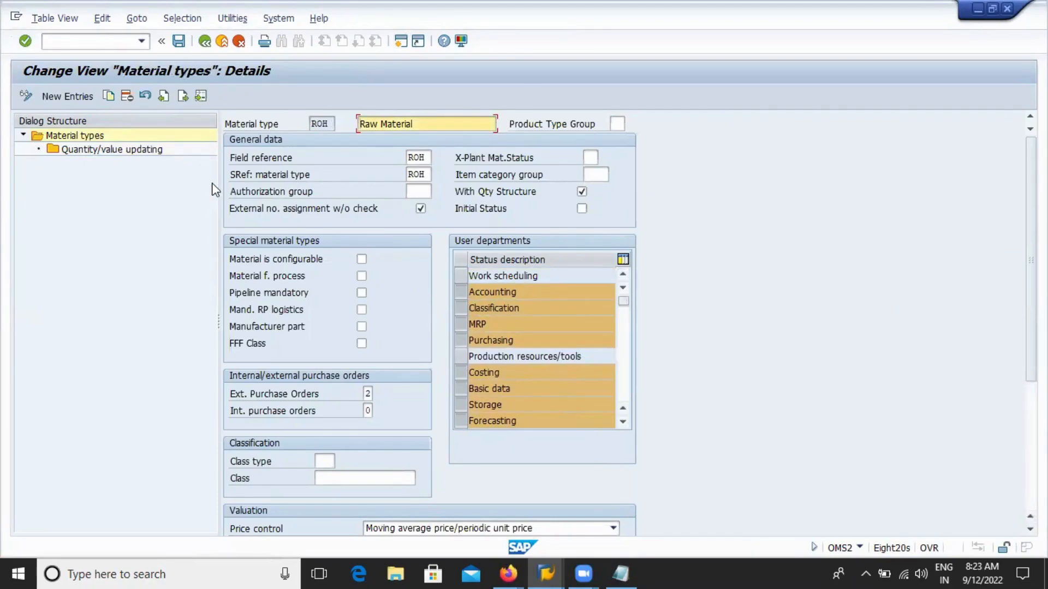
Deselect the Accounting department for material type ROH, try to save, and cancel the customizing request prompt.
{"action": "left_click", "coordinate": [462, 293]}
{"action": "left_click", "coordinate": [179, 41]}
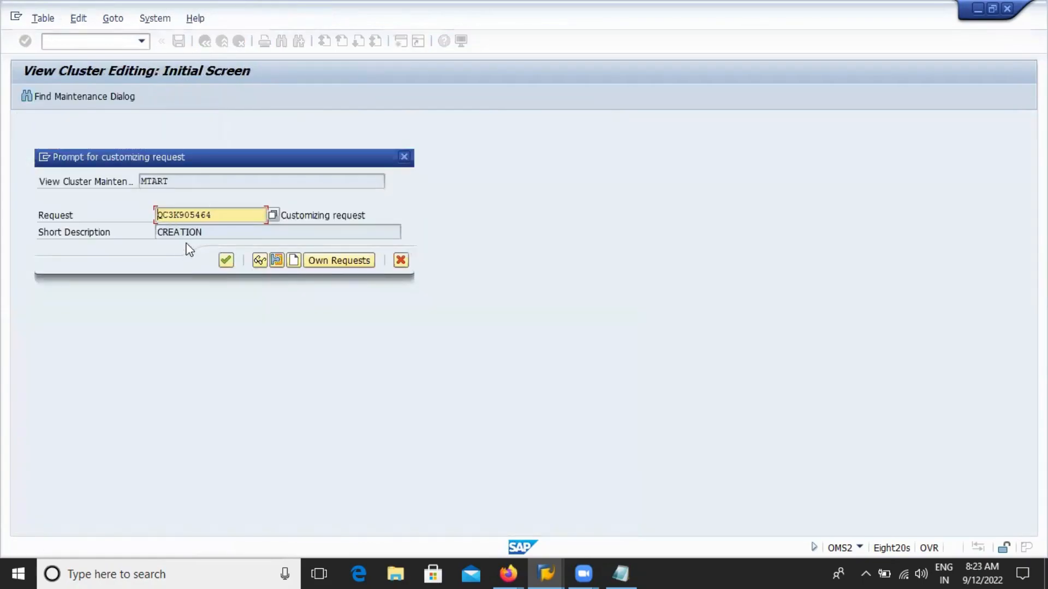
{"action": "left_click", "coordinate": [398, 262]}
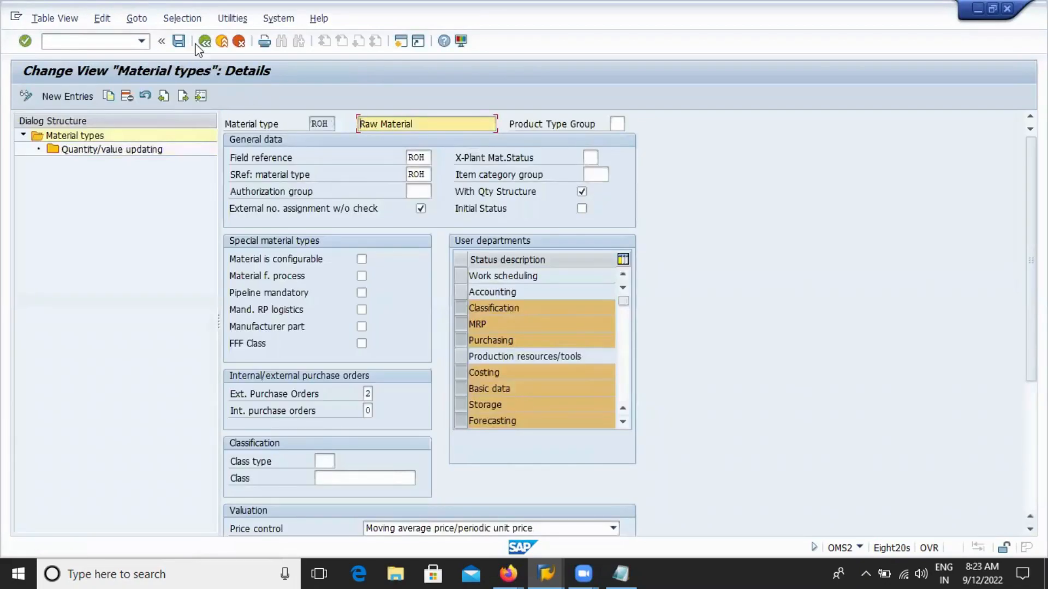
Leave the material types configuration without saving the changes and return to SAP Easy Access.
{"action": "left_click", "coordinate": [205, 42]}
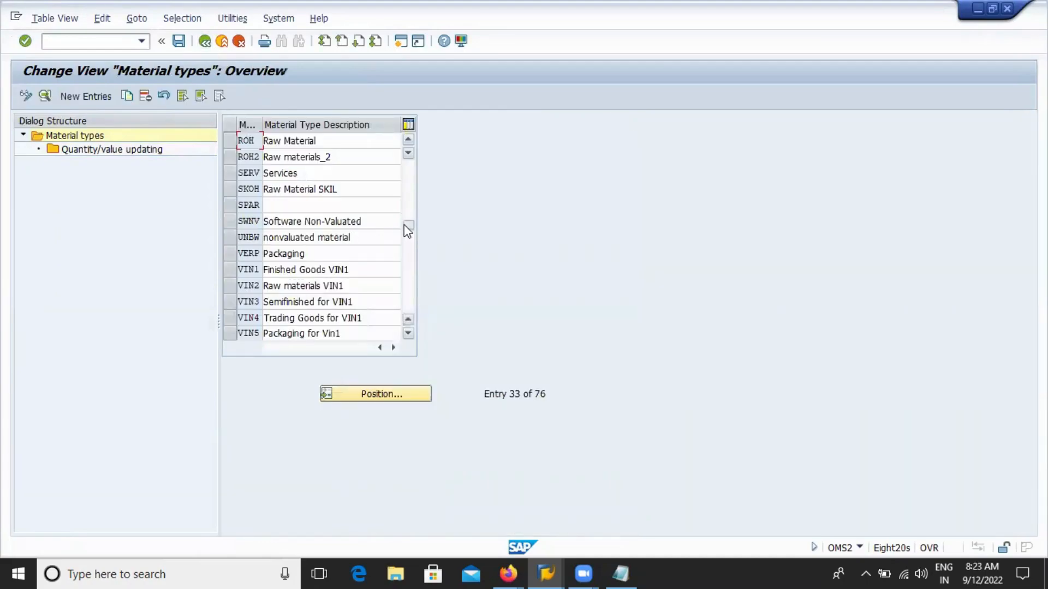
{"action": "left_click_drag", "start_coordinate": [406, 229], "coordinate": [430, 159]}
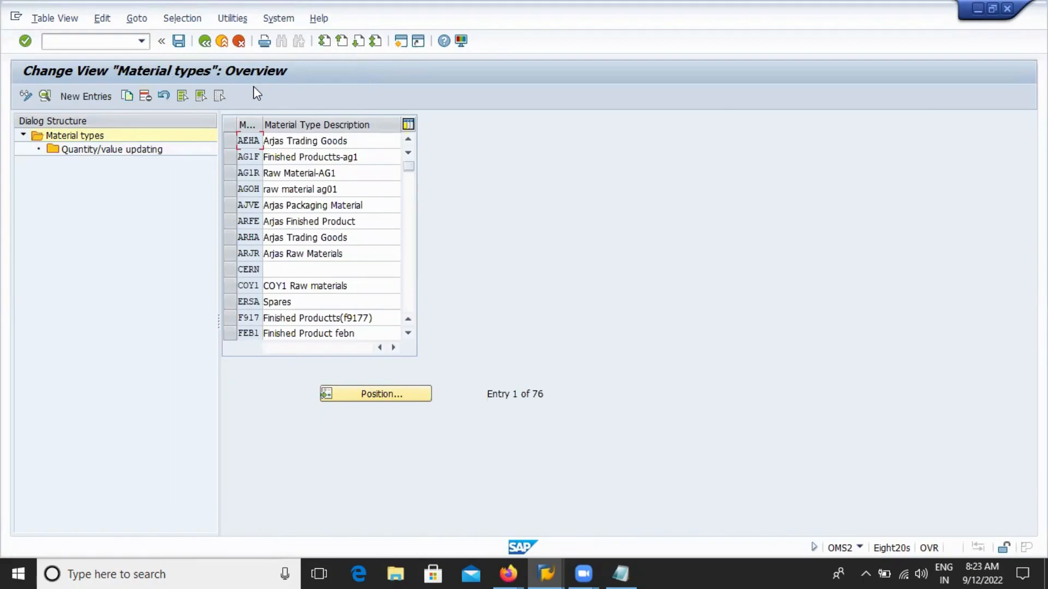
{"action": "left_click", "coordinate": [207, 43]}
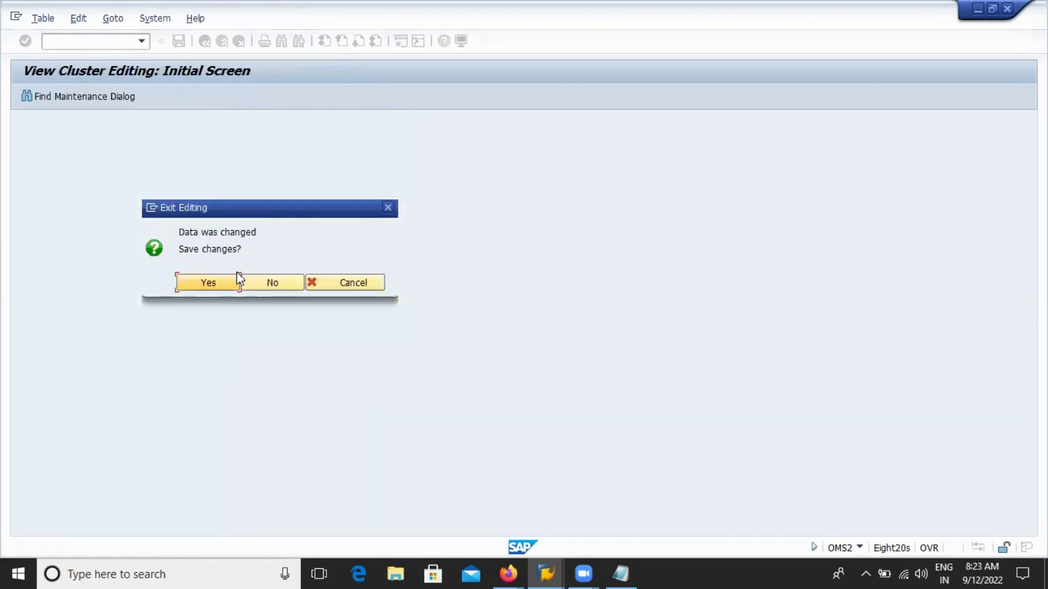
{"action": "left_click", "coordinate": [276, 287]}
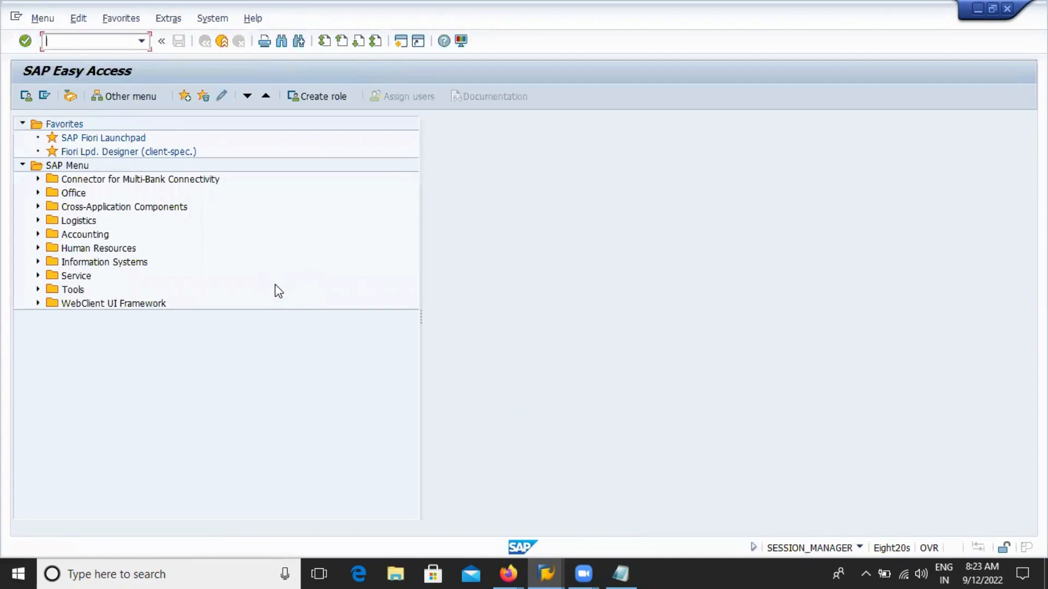
Open the Transport Organizer with transaction SE09 and display the current user's modifiable customizing and workbench requests.
{"action": "type", "text": "O"}
{"action": "key", "text": "BackSpace"}
{"action": "type", "text": "SE09"}
{"action": "key", "text": "Return"}
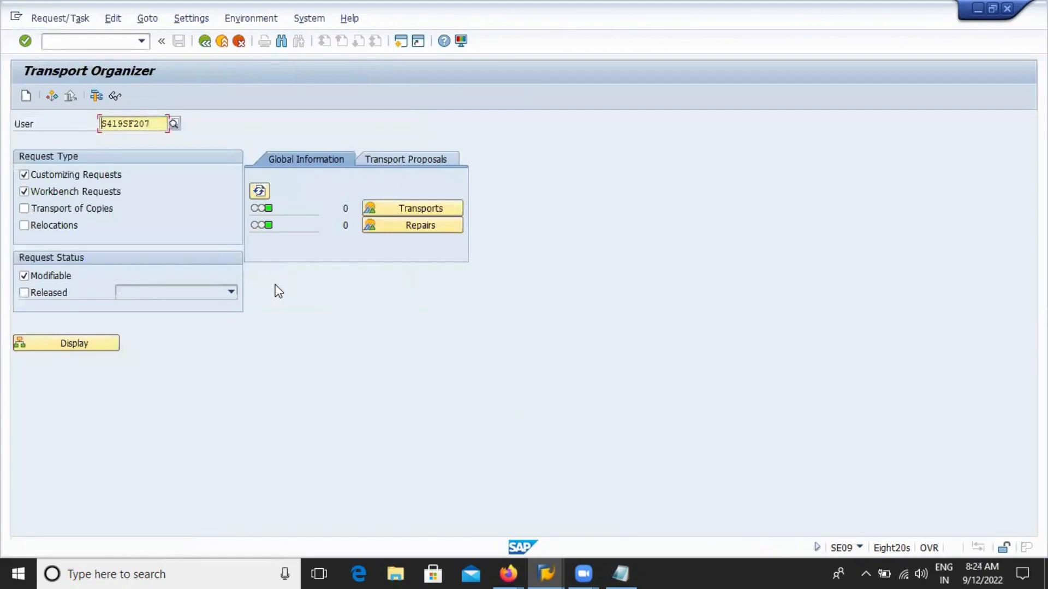
{"action": "left_click", "coordinate": [155, 118]}
{"action": "left_click_drag", "start_coordinate": [155, 118], "coordinate": [85, 124]}
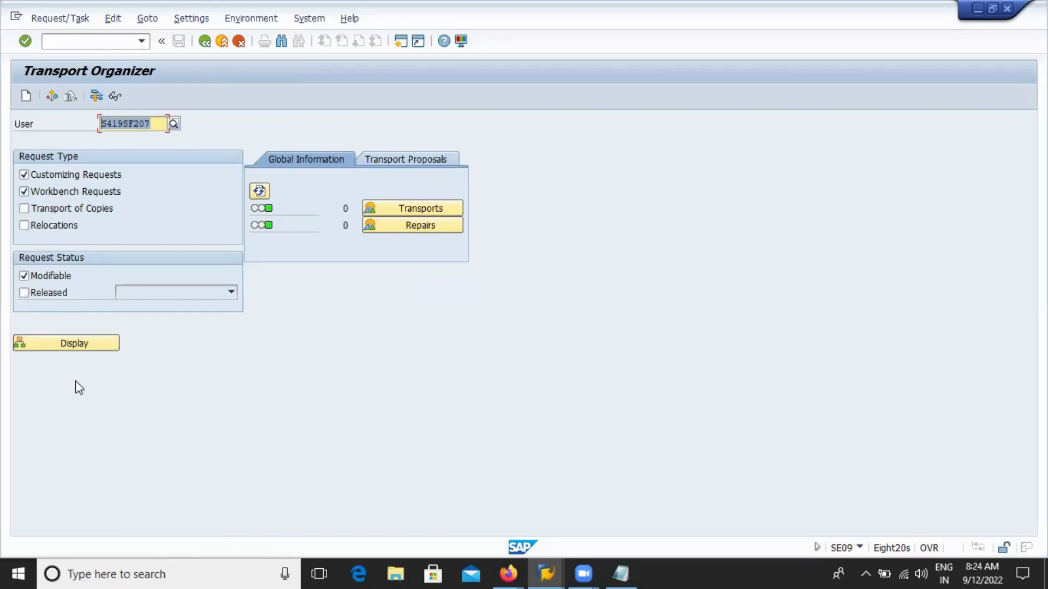
{"action": "left_click", "coordinate": [62, 338]}
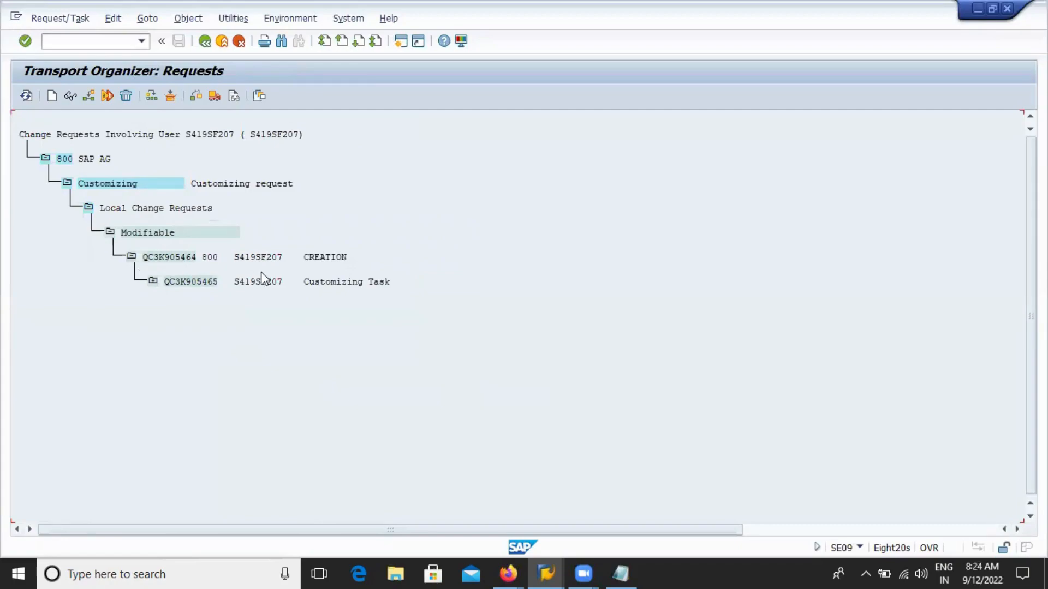
Select the modifiable customizing request described as CREATION in the request tree.
{"action": "left_click", "coordinate": [243, 259]}
{"action": "left_click", "coordinate": [236, 260]}
{"action": "left_click", "coordinate": [145, 259]}
{"action": "left_click", "coordinate": [149, 256]}
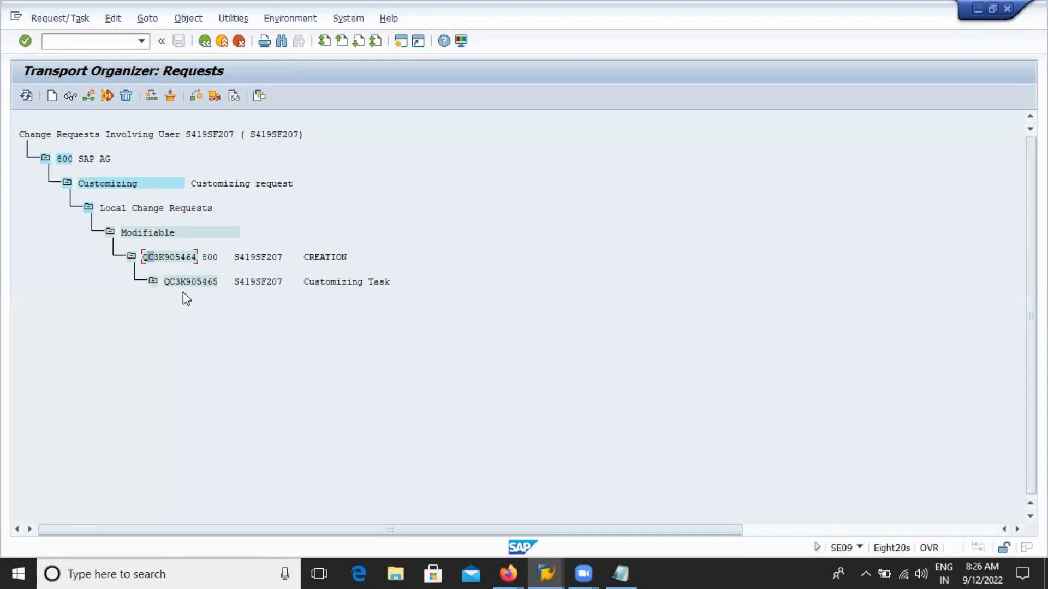
Switch to the Notepad notes and add the heading "SAP Landscape :-" below the Material Types line.
{"action": "left_click", "coordinate": [627, 571]}
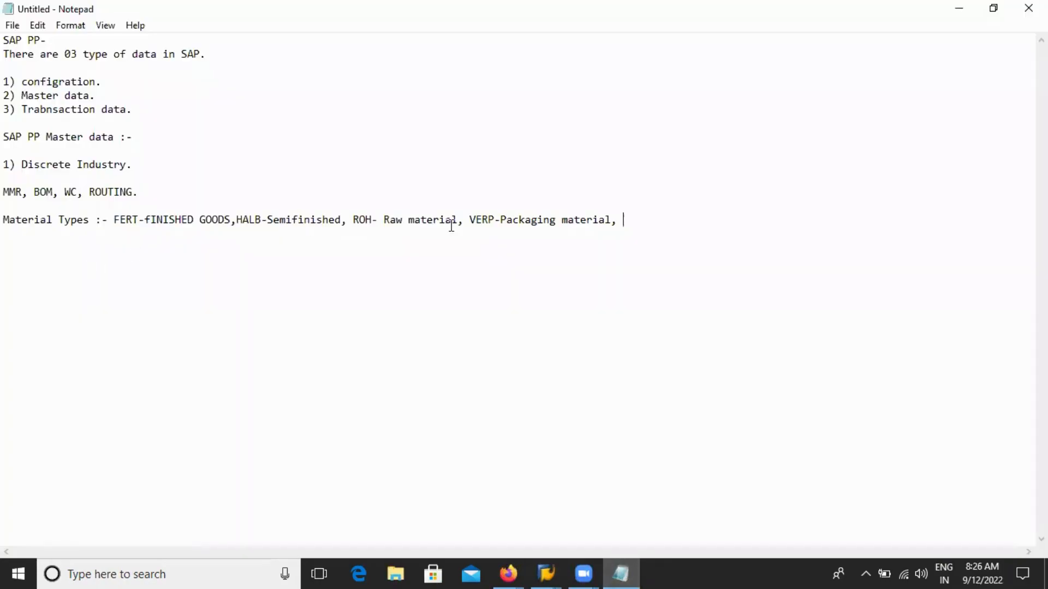
{"action": "key", "text": "Return"}
{"action": "key", "text": "Return"}
{"action": "type", "text": "SAP"}
{"action": "type", "text": " La"}
{"action": "type", "text": "ndsacpe"}
{"action": "key", "text": "BackSpace"}
{"action": "key", "text": "BackSpace"}
{"action": "key", "text": "BackSpace"}
{"action": "key", "text": "BackSpace"}
{"action": "type", "text": "cape :-"}
Add the lines "03 type of system lanscape." and "Dev server / client/ system." under the SAP Landscape heading.
{"action": "key", "text": "Return"}
{"action": "key", "text": "Return"}
{"action": "type", "text": "03 type"}
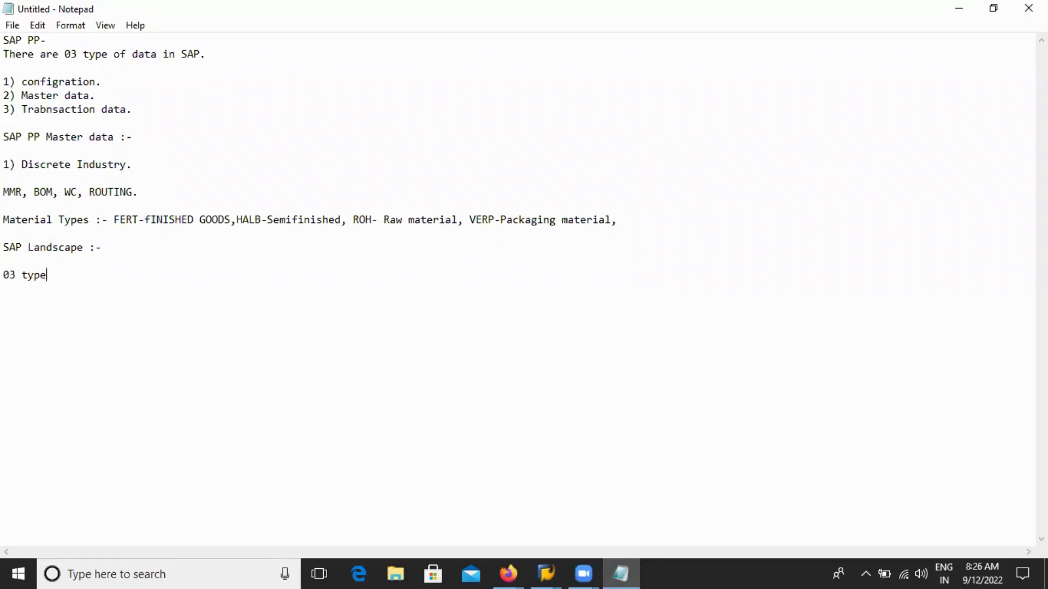
{"action": "type", "text": " of system lanscape."}
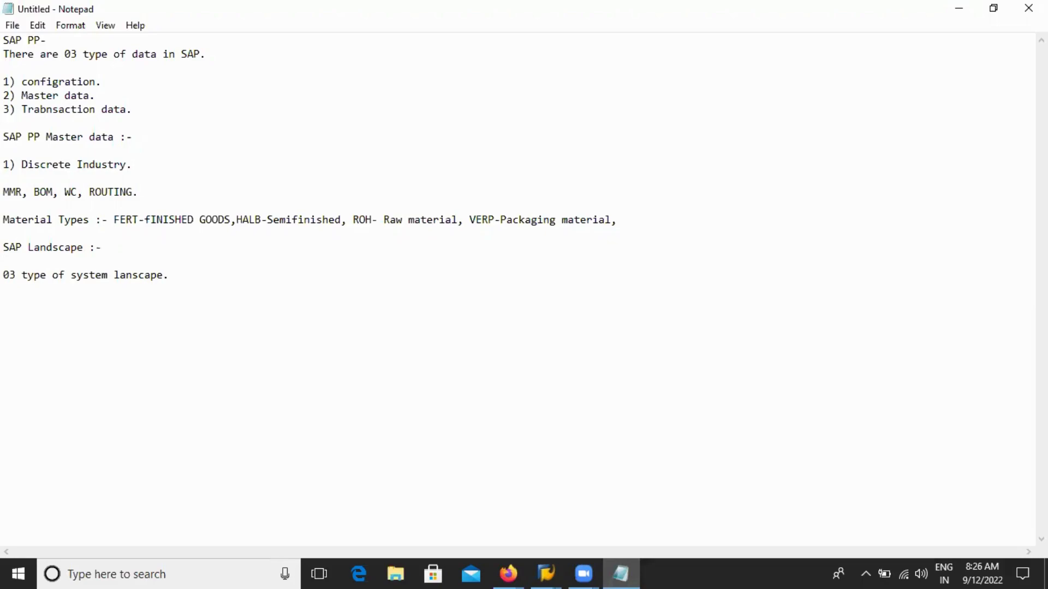
{"action": "key", "text": "Return"}
{"action": "key", "text": "Return"}
{"action": "type", "text": "Dev server / client/ s"}
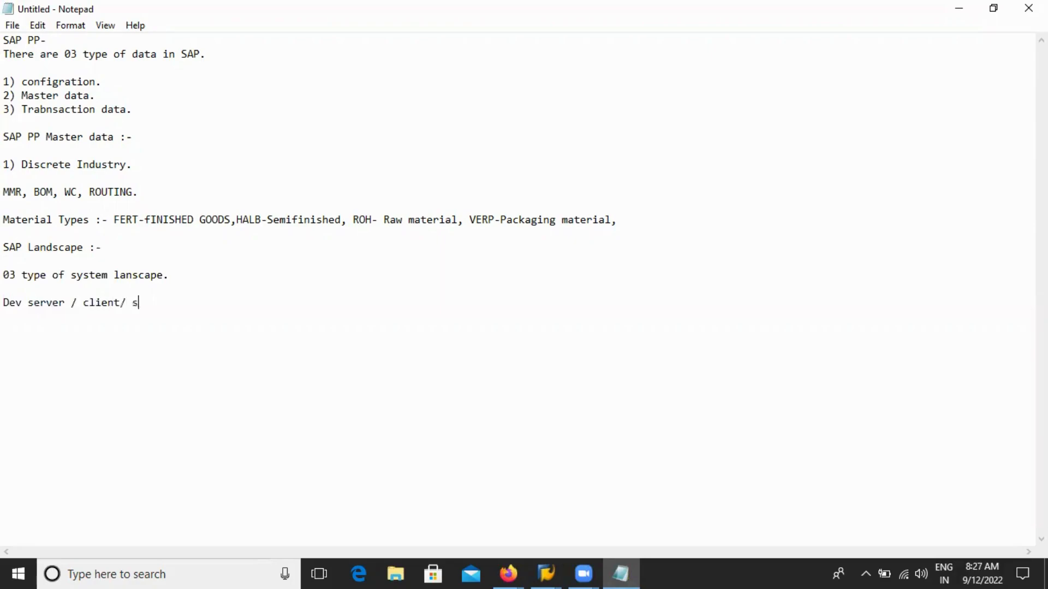
{"action": "type", "text": "ystem."}
Add the first landscape item, "1) Golden client- 100 client no", below the Dev server line.
{"action": "key", "text": "Return"}
{"action": "key", "text": "Return"}
{"action": "type", "text": "1) G"}
{"action": "key", "text": "BackSpace"}
{"action": "type", "text": "Gplden client"}
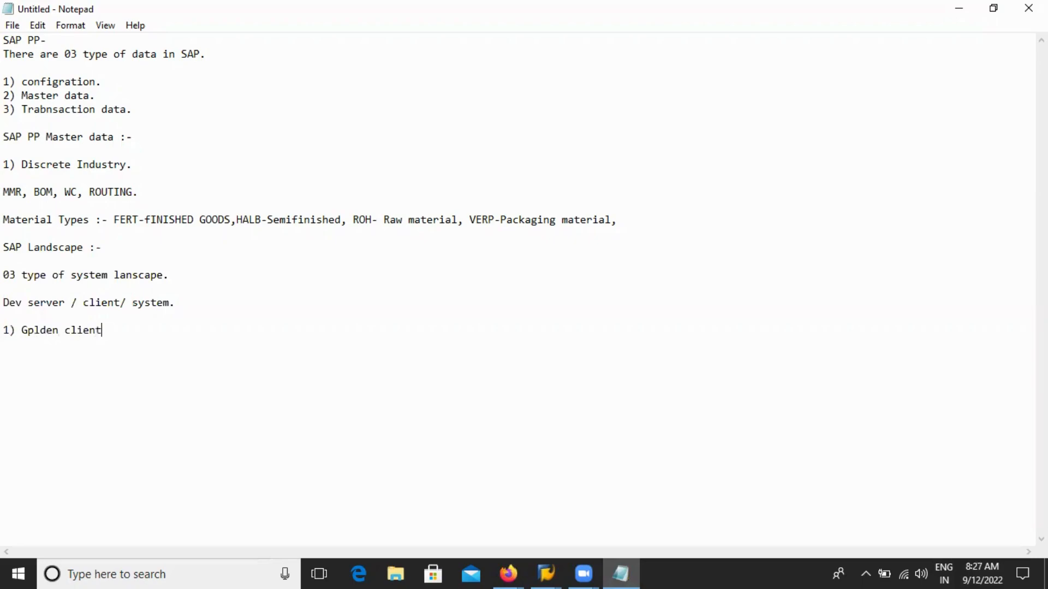
{"action": "left_click", "coordinate": [34, 331]}
{"action": "key", "text": "BackSpace"}
{"action": "key", "text": "BackSpace"}
{"action": "type", "text": "Go"}
{"action": "key", "text": "BackSpace"}
{"action": "type", "text": "o"}
{"action": "left_click", "coordinate": [118, 334]}
{"action": "type", "text": "- 100 1"}
{"action": "key", "text": "BackSpace"}
{"action": "type", "text": "client no"}
Add the item "2) DEV Client- transfer TR from Goldden client to Dev 120 -client through SCC1 T Code.".
{"action": "key", "text": "Return"}
{"action": "key", "text": "Return"}
{"action": "type", "text": "2) DEV C"}
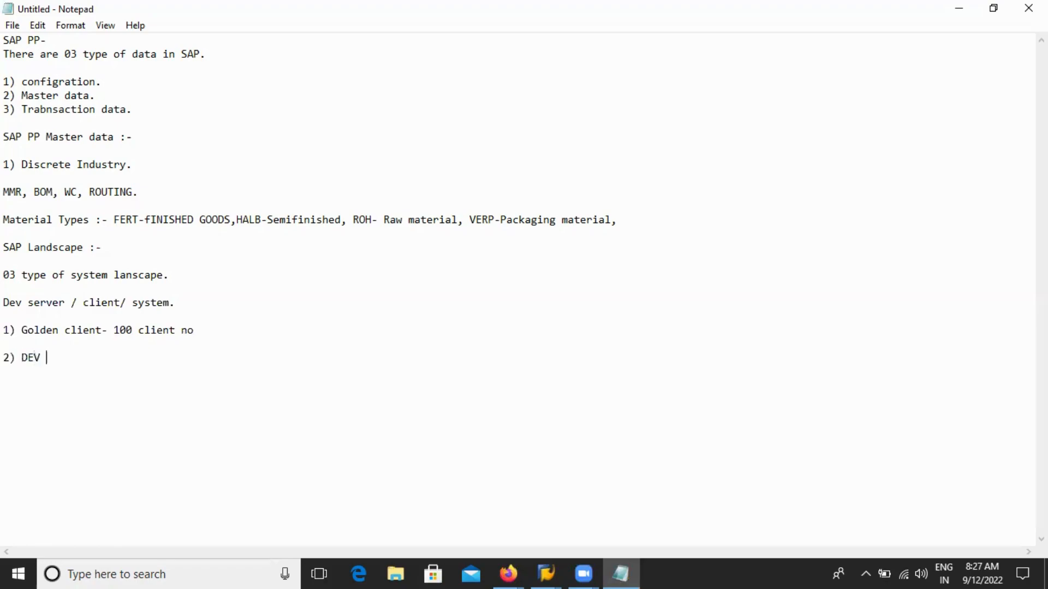
{"action": "type", "text": "lient-"}
{"action": "type", "text": " transfer TR from Goldden cli"}
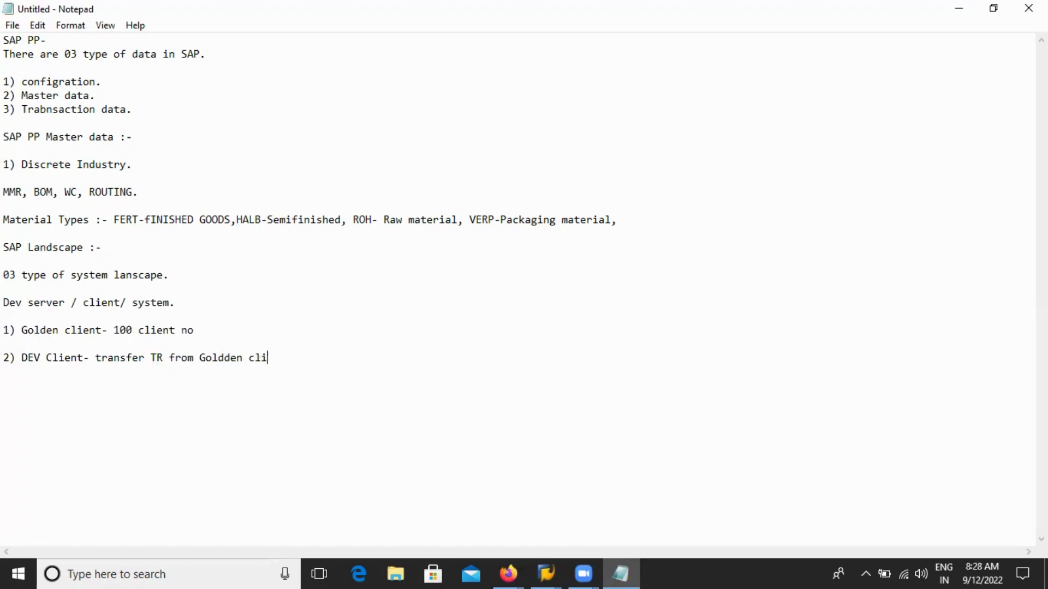
{"action": "type", "text": "ent to Dev 120 -client"}
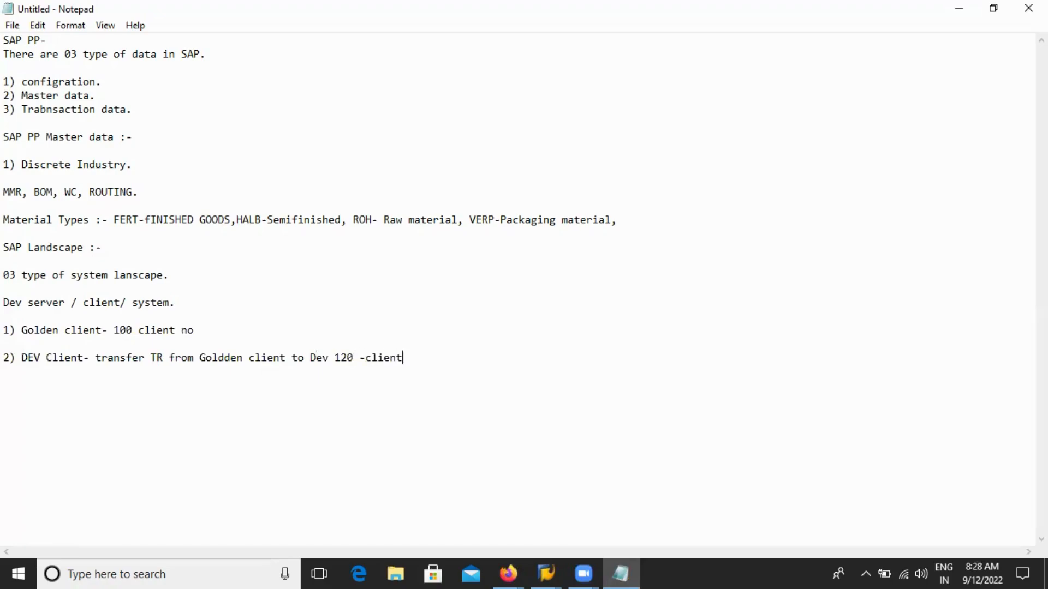
{"action": "type", "text": "."}
{"action": "key", "text": "BackSpace"}
{"action": "type", "text": "through scc"}
{"action": "key", "text": "BackSpace"}
{"action": "key", "text": "BackSpace"}
{"action": "key", "text": "BackSpace"}
{"action": "type", "text": "SCC1 T Code."}
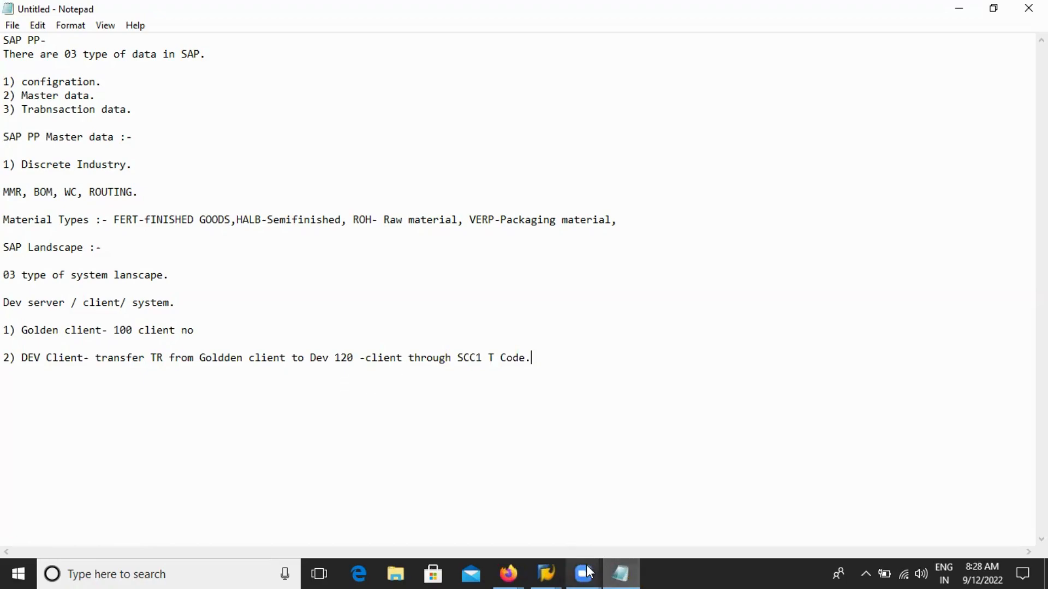
Switch to the SAP Transport Organizer window and start transaction SCC1 in a new session.
{"action": "left_click", "coordinate": [554, 570]}
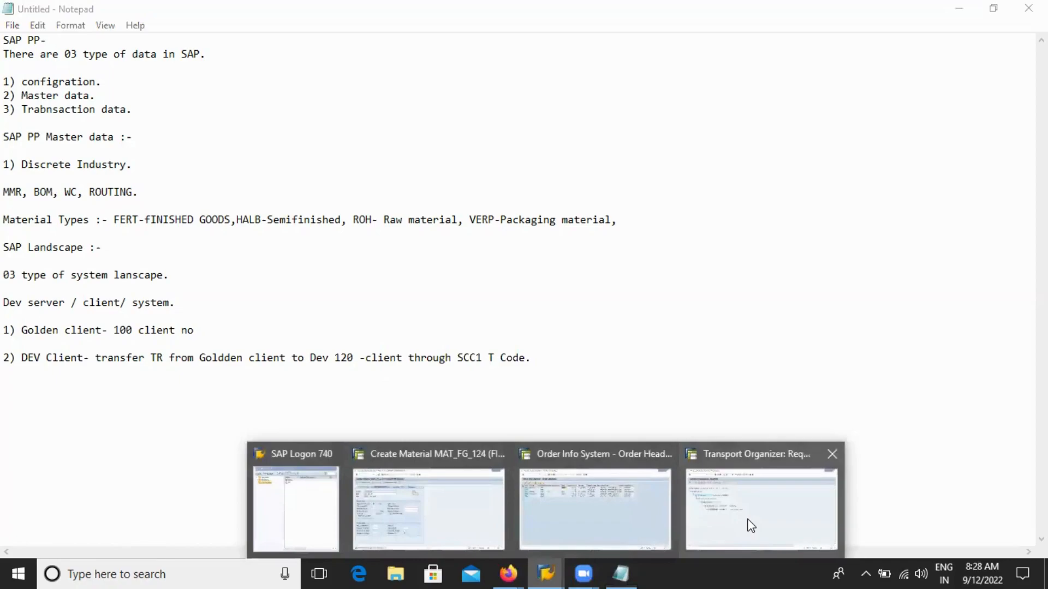
{"action": "left_click", "coordinate": [748, 526]}
{"action": "left_click", "coordinate": [401, 40]}
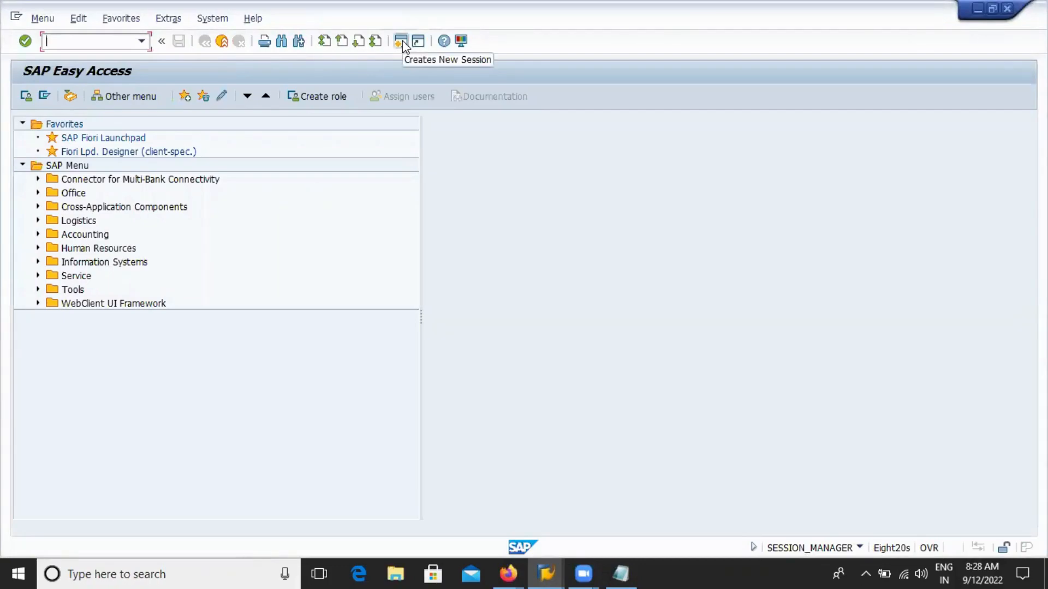
{"action": "type", "text": "scc1"}
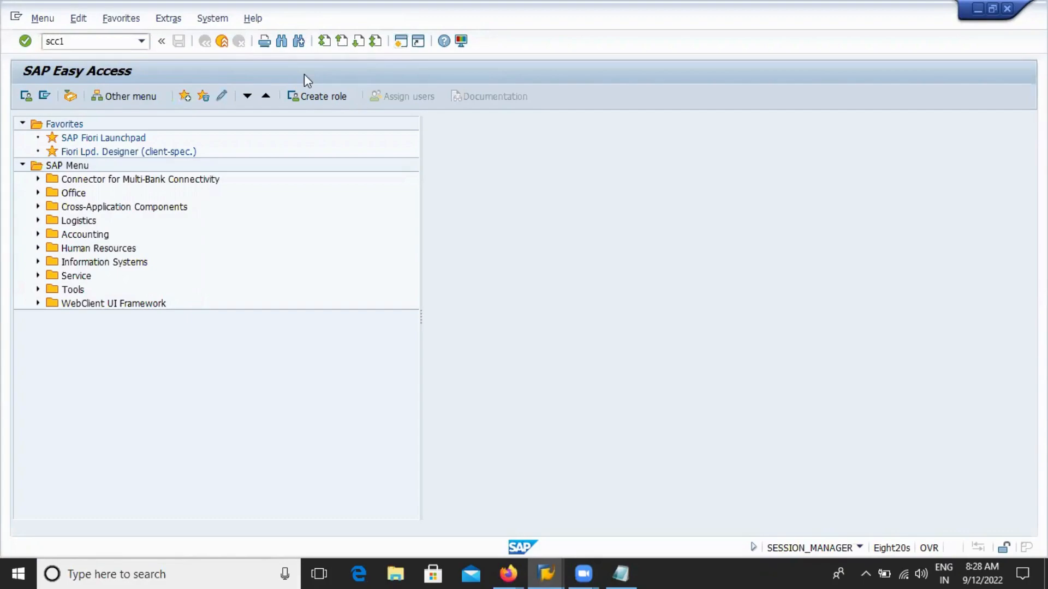
{"action": "key", "text": "Return"}
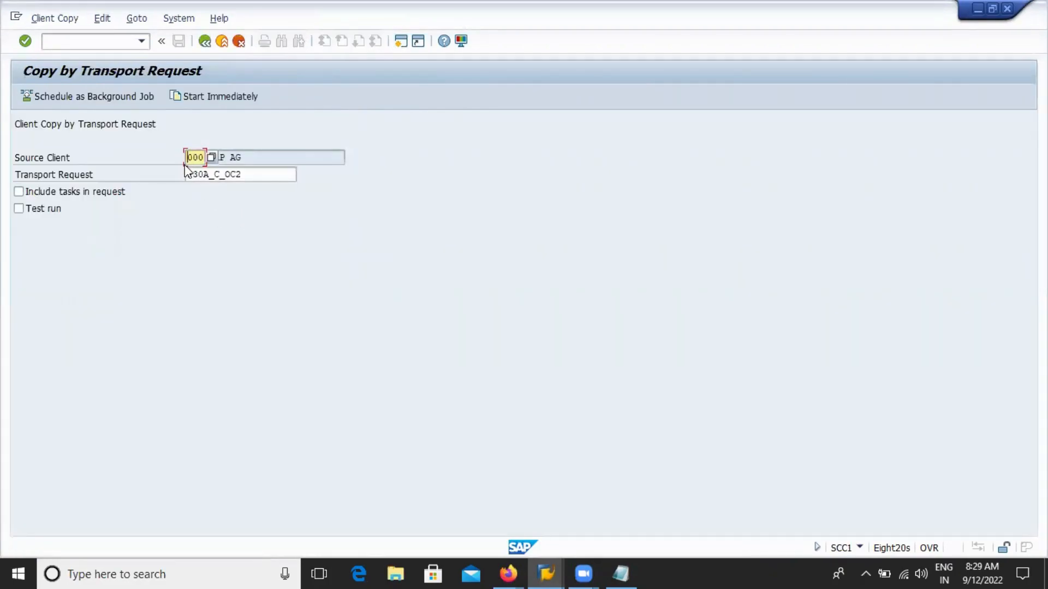
Set the source client to 100 for the client copy by transport request.
{"action": "key", "text": "Delete"}
{"action": "key", "text": "Delete"}
{"action": "key", "text": "Delete"}
{"action": "type", "text": "100"}
{"action": "key", "text": "Return"}
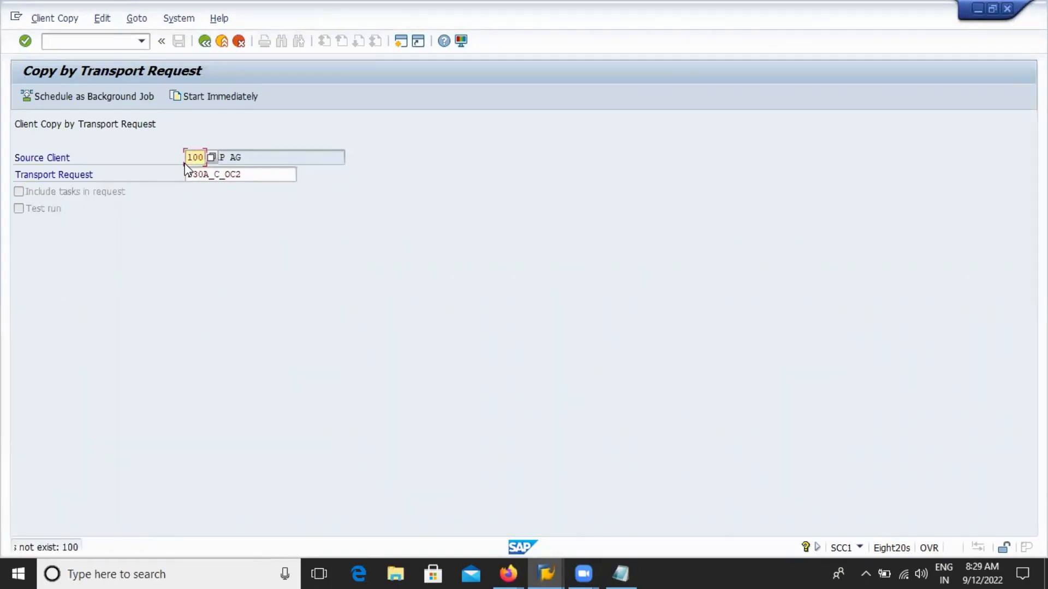
Highlight the Transport Request entry and check the session's system and client information.
{"action": "left_click", "coordinate": [257, 175]}
{"action": "left_click_drag", "start_coordinate": [257, 175], "coordinate": [184, 176]}
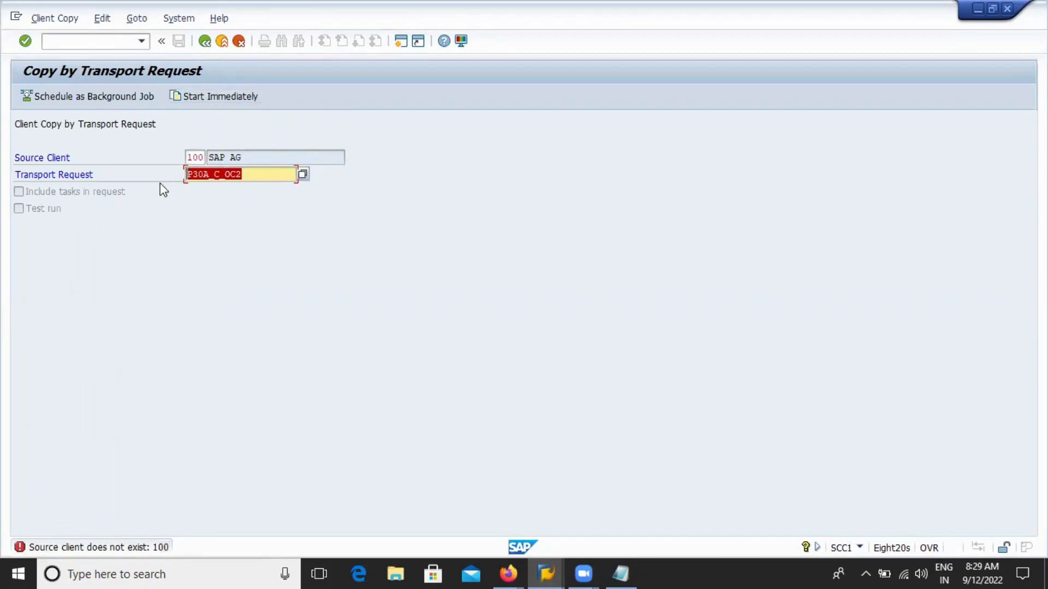
{"action": "left_click", "coordinate": [859, 548]}
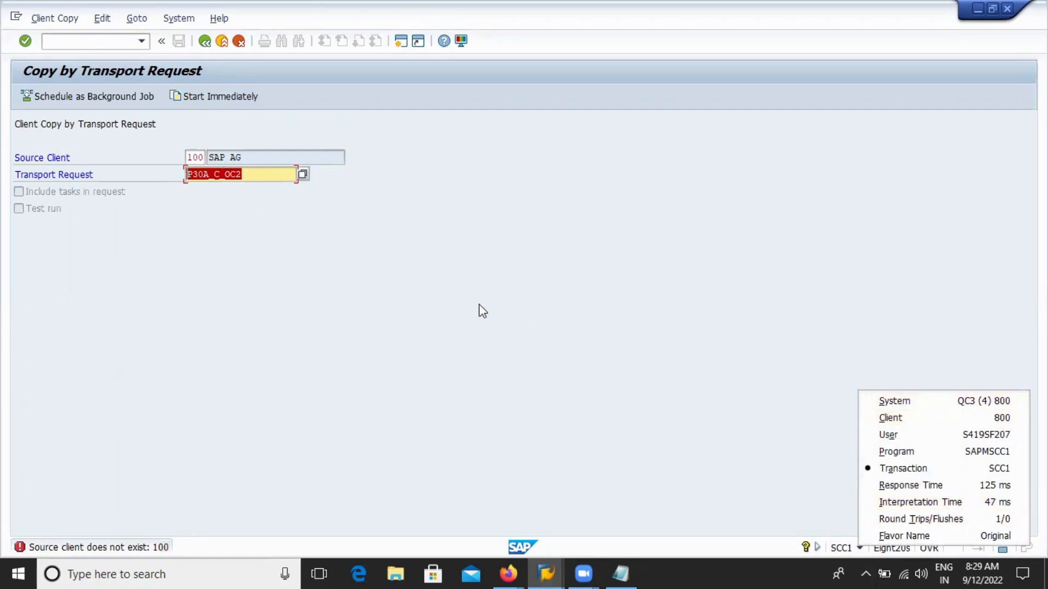
{"action": "left_click", "coordinate": [412, 291]}
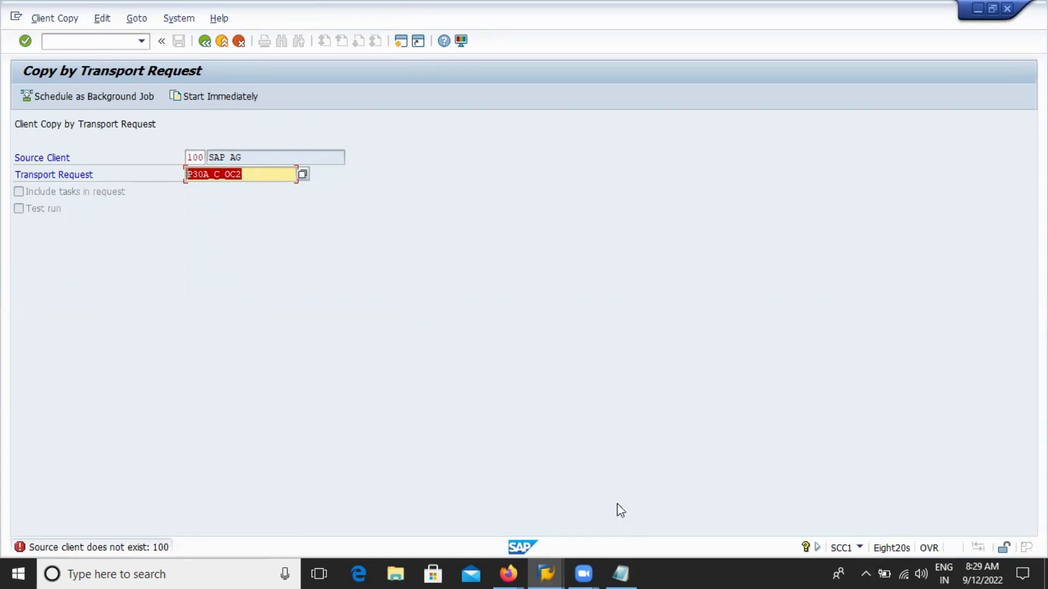
Switch back to the Notepad notes and start a third landscape item with "3) Quality client".
{"action": "left_click", "coordinate": [621, 572]}
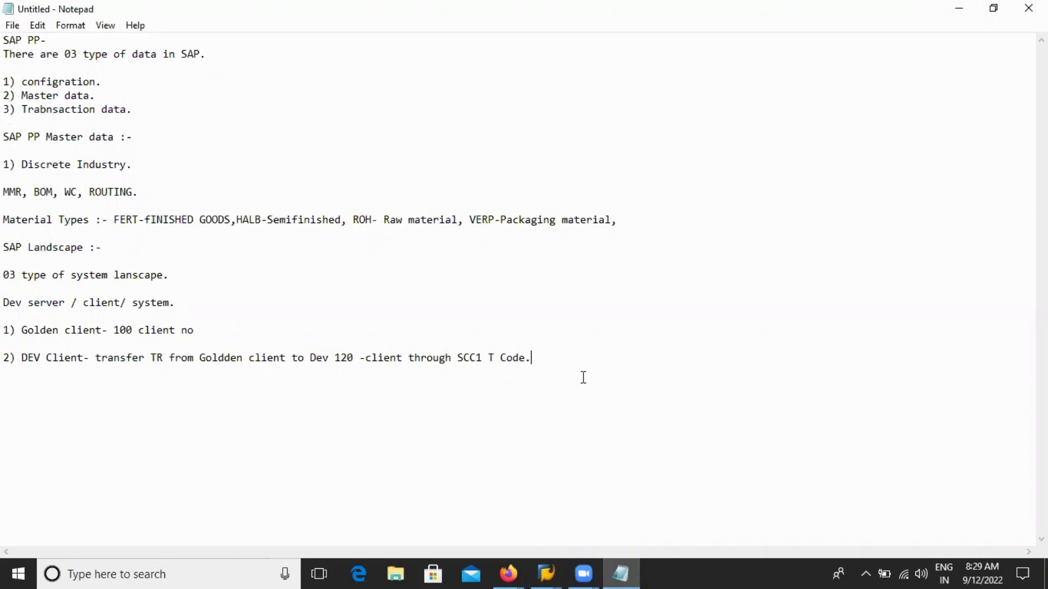
{"action": "key", "text": "Return"}
{"action": "key", "text": "Return"}
{"action": "type", "text": "3) Quality cluent"}
{"action": "key", "text": "BackSpace"}
{"action": "key", "text": "BackSpace"}
{"action": "key", "text": "BackSpace"}
{"action": "key", "text": "BackSpace"}
{"action": "key", "text": "BackSpace"}
{"action": "type", "text": "ient"}
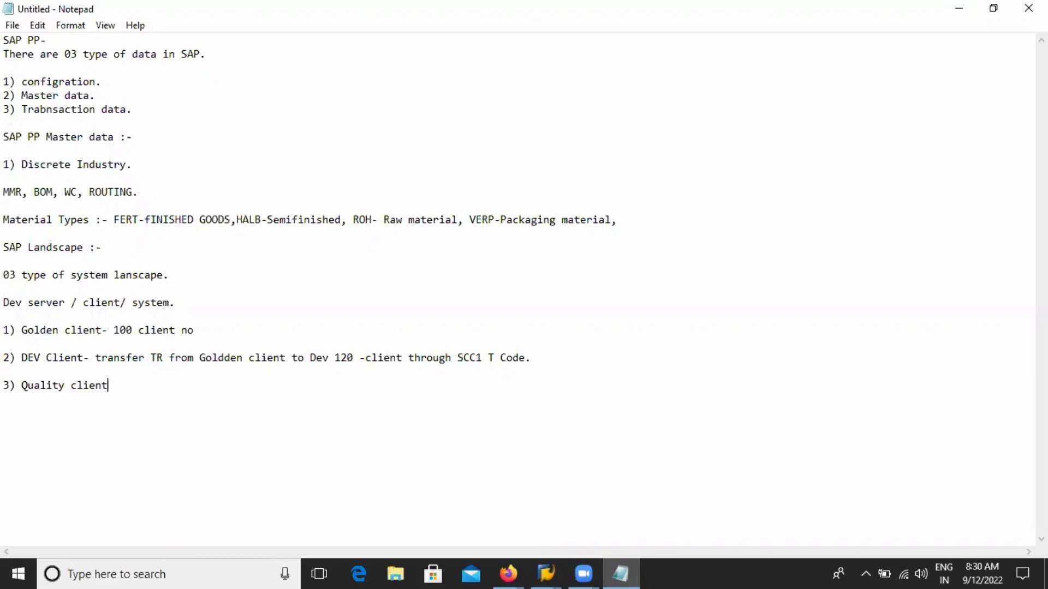
Complete the Quality client item with "/ system /server- Migrate / transfer your TR into Qaulity from Dev system.".
{"action": "type", "text": " / system /server- Mo"}
{"action": "key", "text": "BackSpace"}
{"action": "type", "text": "i"}
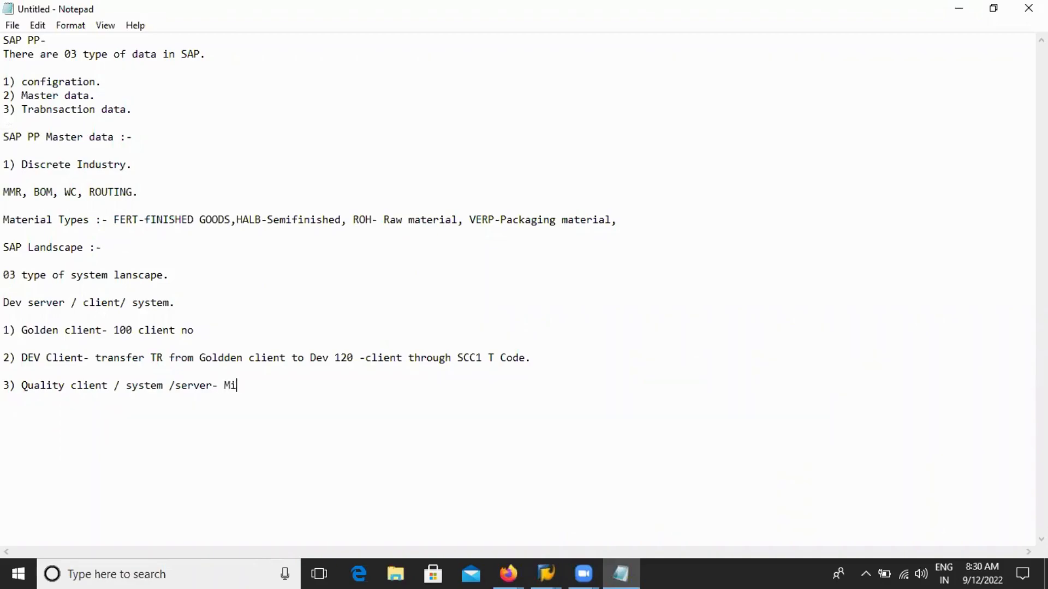
{"action": "type", "text": "grate / transfer your TR"}
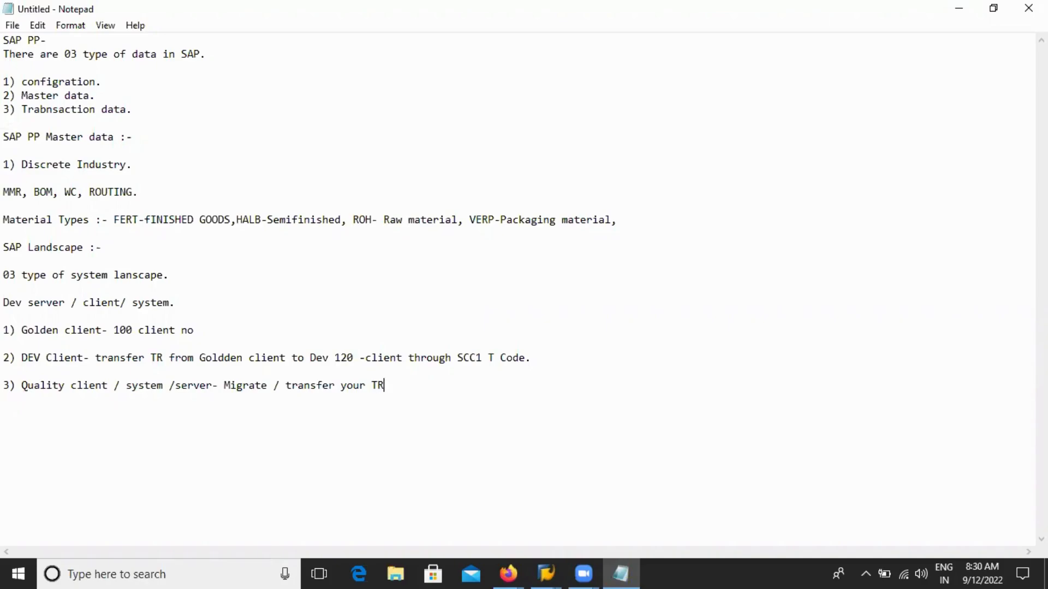
{"action": "type", "text": " into Qaulity from Dev "}
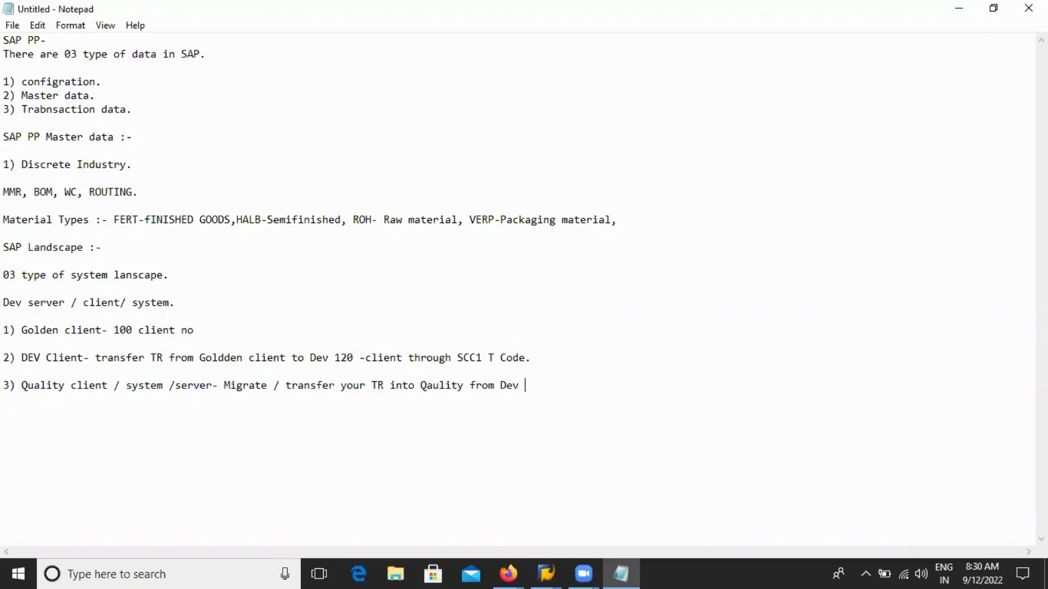
{"action": "type", "text": "system."}
Add the item "4) Before move to quality system TR should be released." to the notes.
{"action": "key", "text": "Return"}
{"action": "key", "text": "Return"}
{"action": "type", "text": "4) Before "}
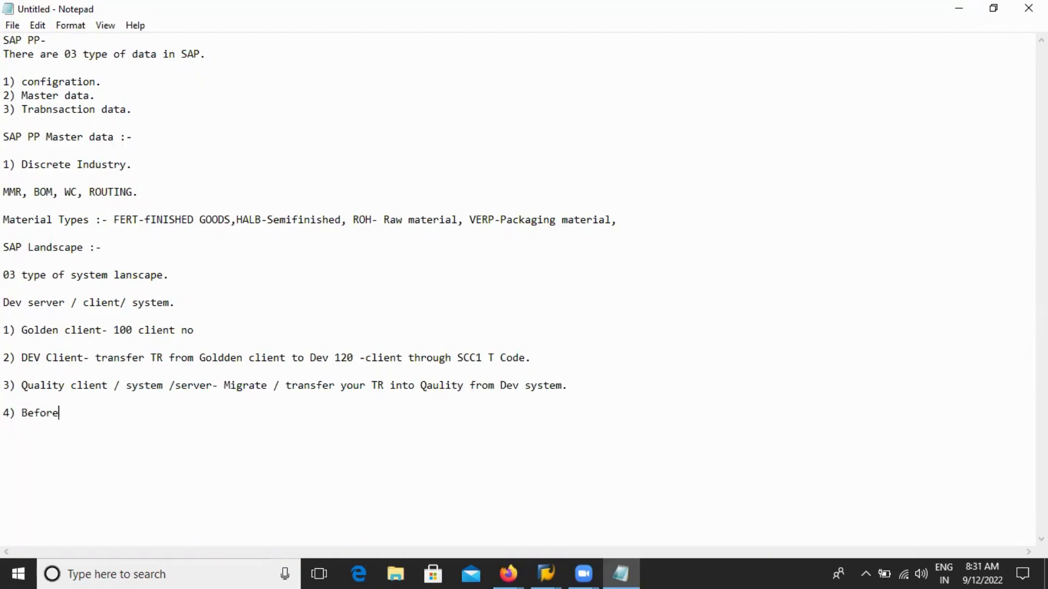
{"action": "type", "text": "move to quality system "}
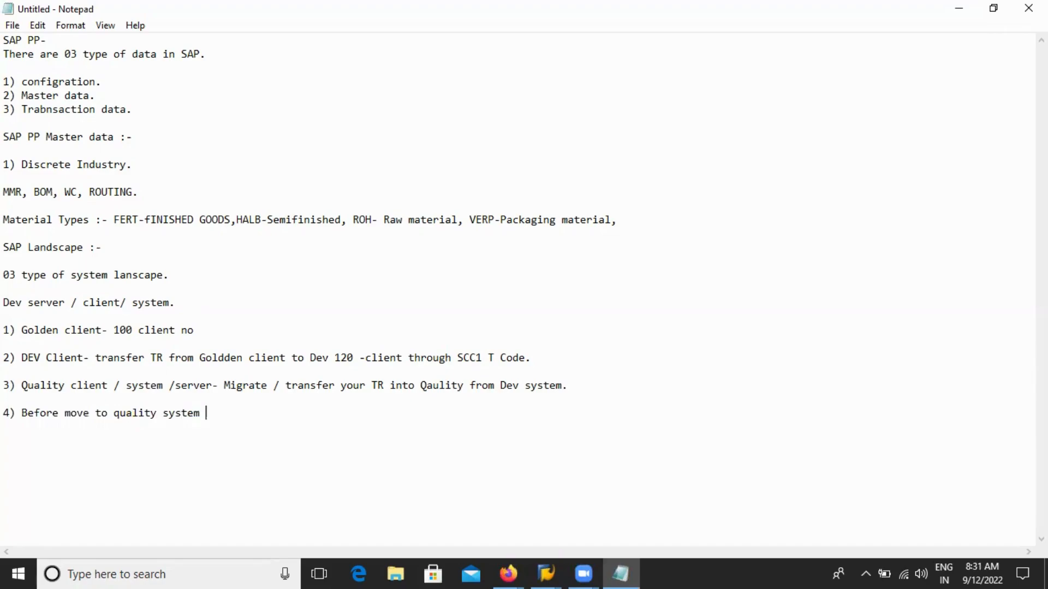
{"action": "type", "text": "TR should be released."}
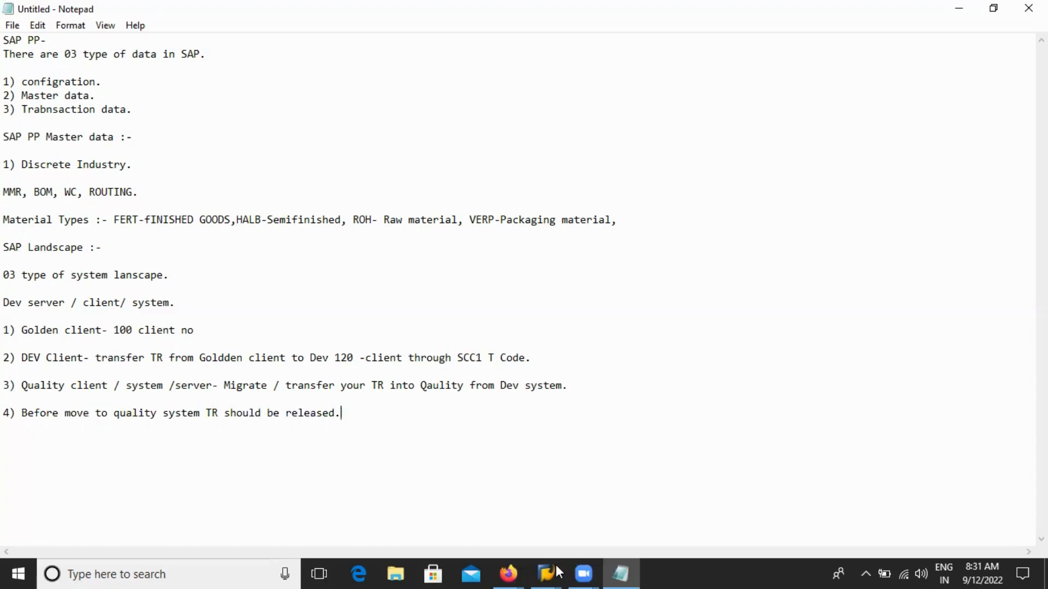
Switch to the SAP Transport Organizer request list and release the customizing task QC3K905465.
{"action": "left_click", "coordinate": [549, 565]}
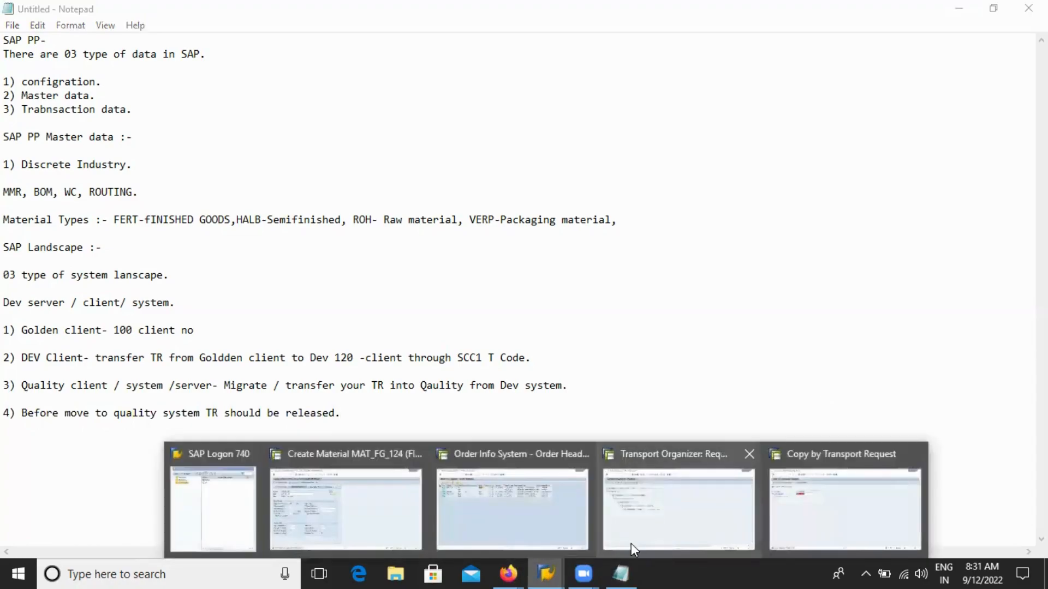
{"action": "left_click", "coordinate": [677, 510]}
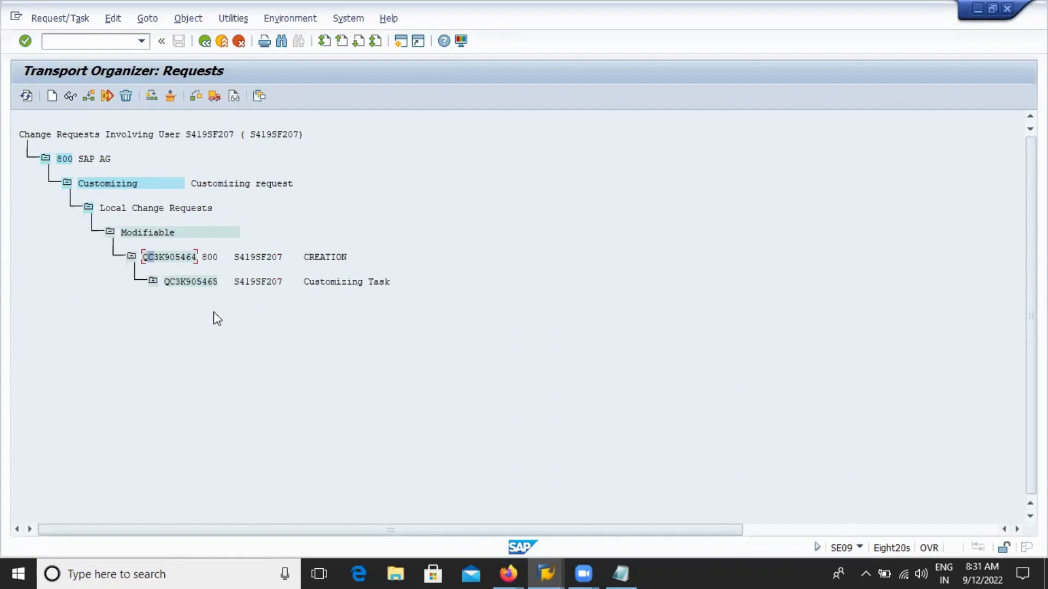
{"action": "left_click", "coordinate": [183, 282]}
{"action": "left_click", "coordinate": [214, 96]}
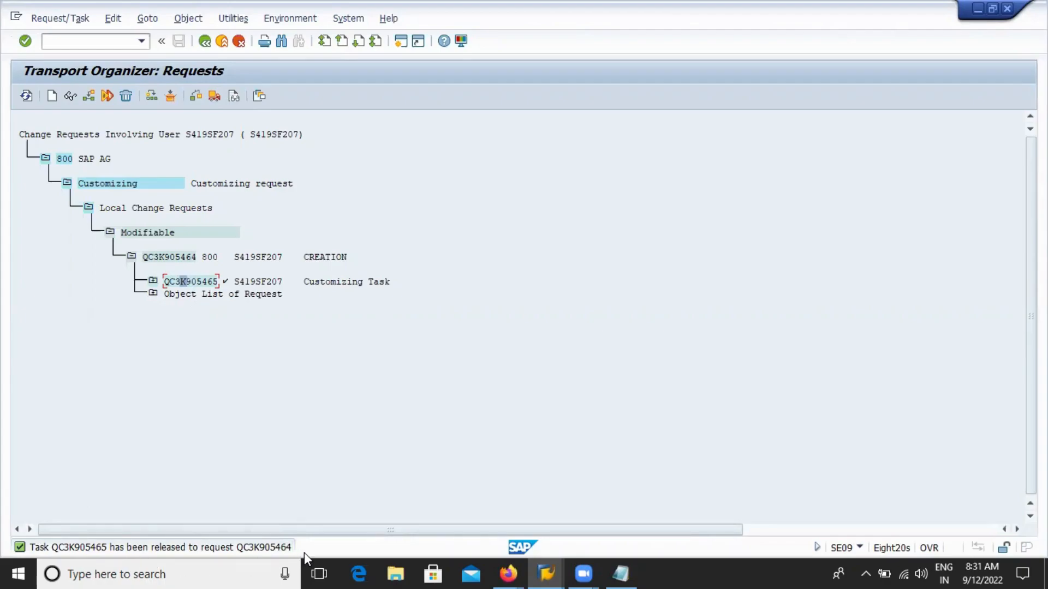
Release the parent change request QC3K905464 and refresh the request list.
{"action": "left_click", "coordinate": [162, 257]}
{"action": "left_click", "coordinate": [213, 97]}
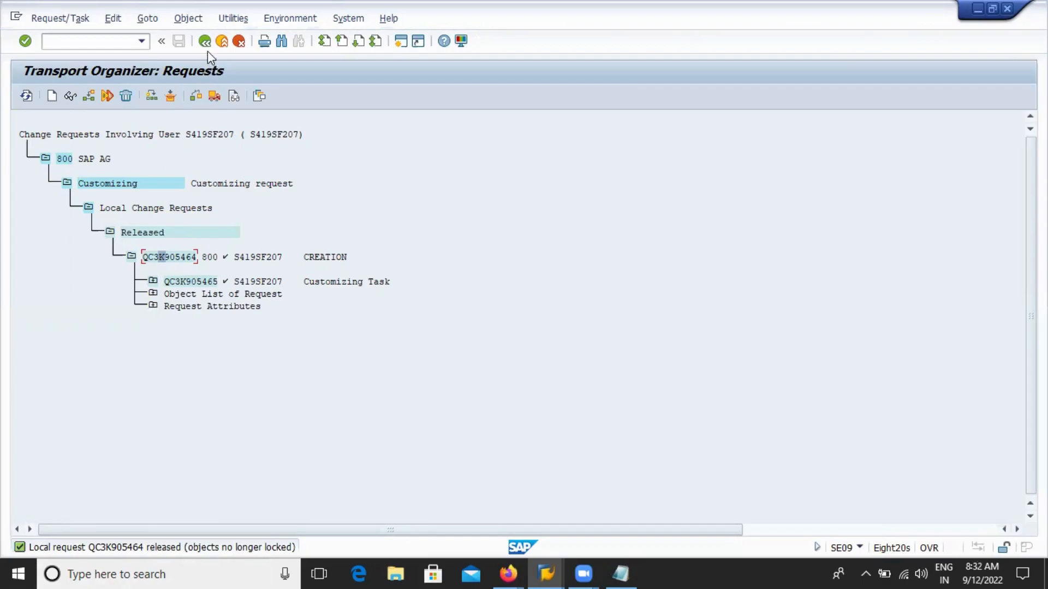
{"action": "left_click", "coordinate": [25, 96]}
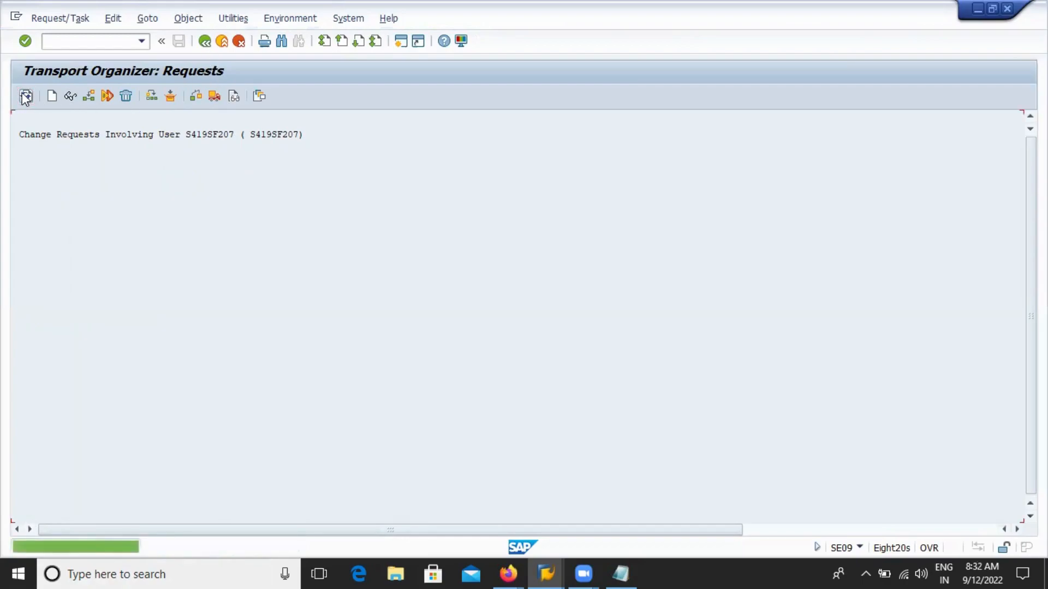
Return to the Transport Organizer selection and display only the requests with Released status.
{"action": "left_click", "coordinate": [205, 42]}
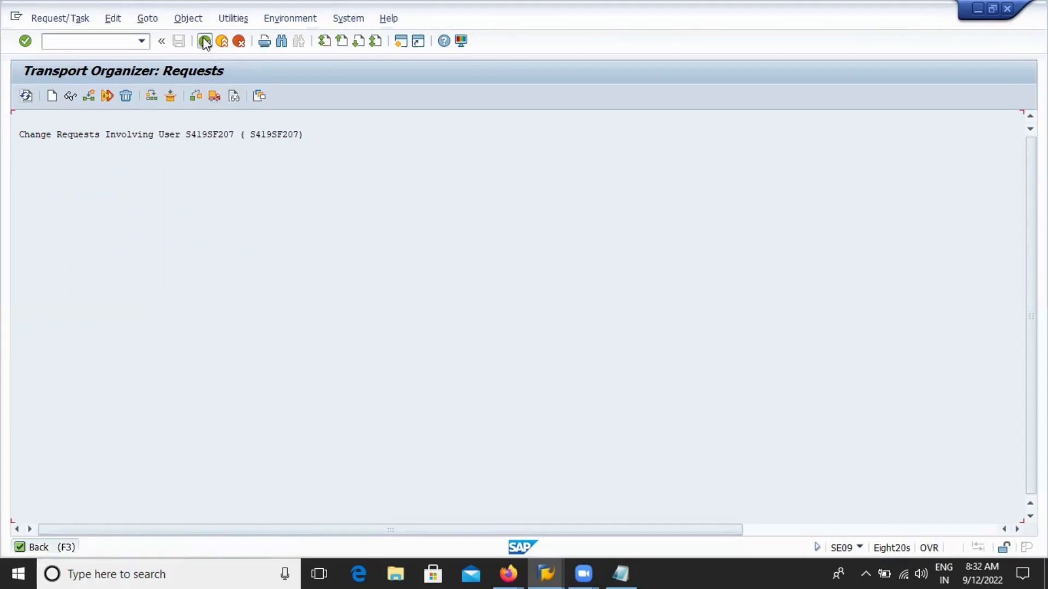
{"action": "left_click", "coordinate": [60, 293]}
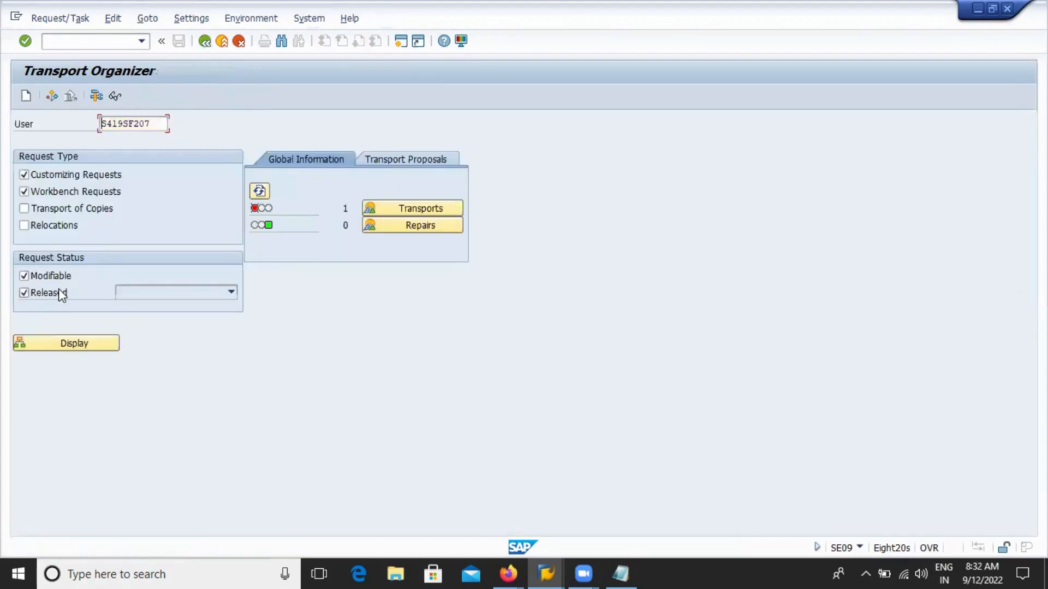
{"action": "left_click", "coordinate": [53, 275]}
{"action": "left_click", "coordinate": [51, 342]}
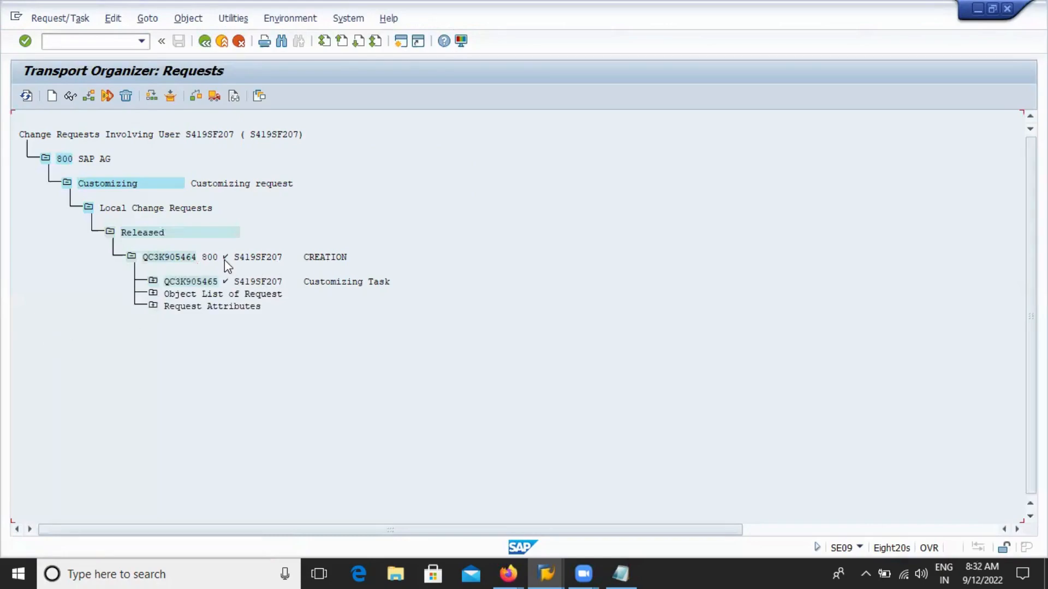
Return to the selection and restrict the request status to Modifiable, excluding Released.
{"action": "left_click", "coordinate": [201, 44]}
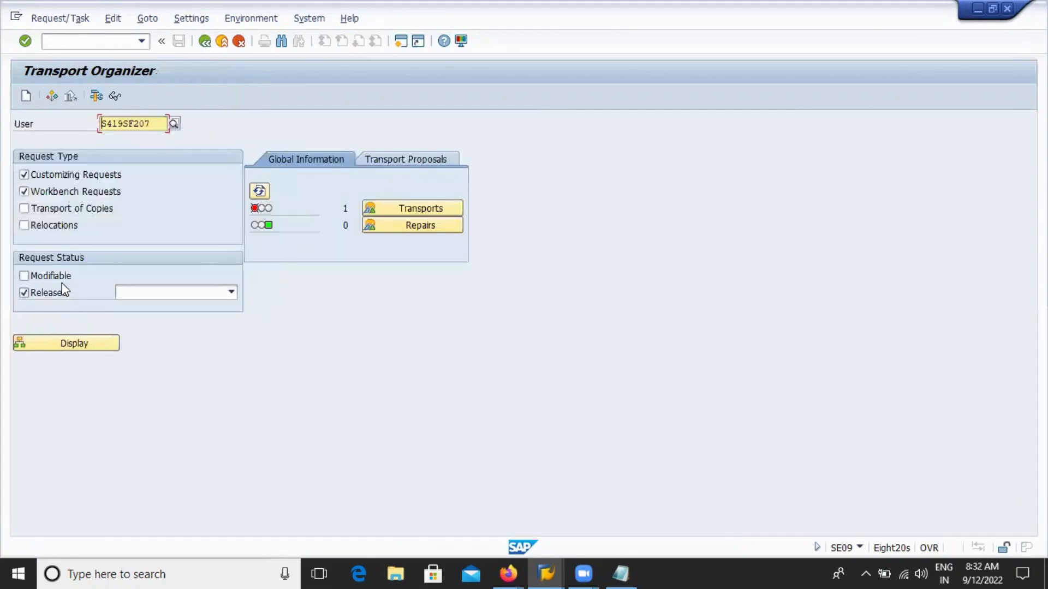
{"action": "left_click", "coordinate": [24, 275]}
{"action": "left_click", "coordinate": [24, 293]}
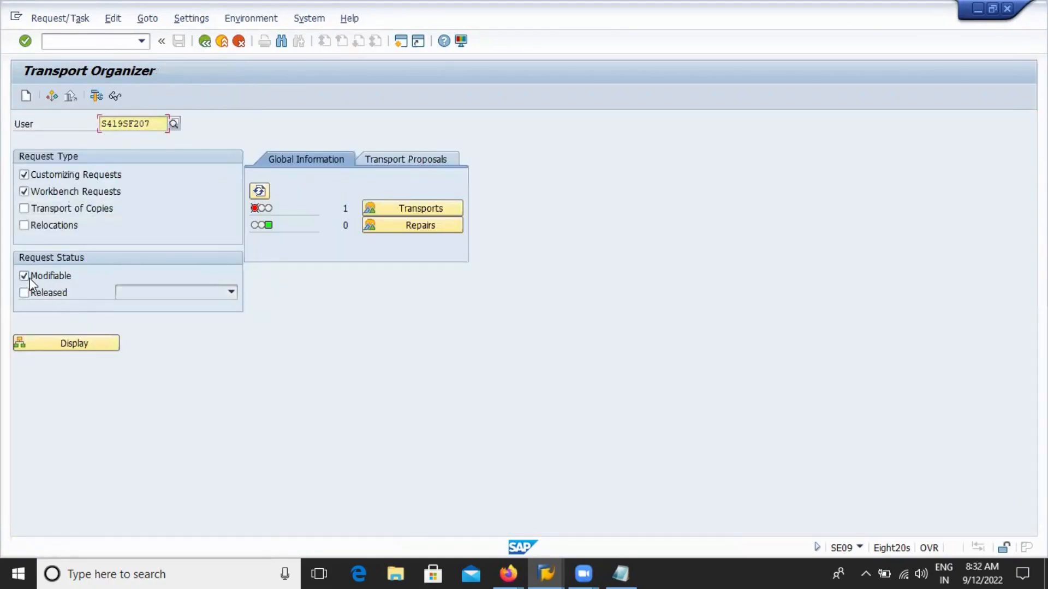
Restrict the request status to Released, excluding Modifiable, and open the overview of the user's transports.
{"action": "left_click", "coordinate": [25, 277]}
{"action": "left_click", "coordinate": [24, 293]}
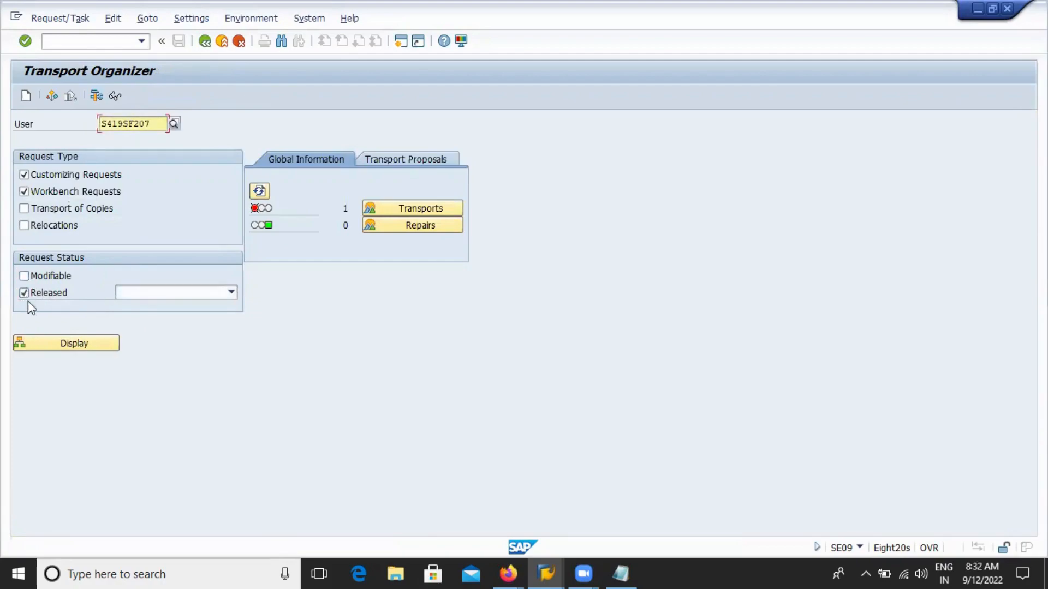
{"action": "left_click", "coordinate": [348, 210]}
{"action": "left_click", "coordinate": [449, 209]}
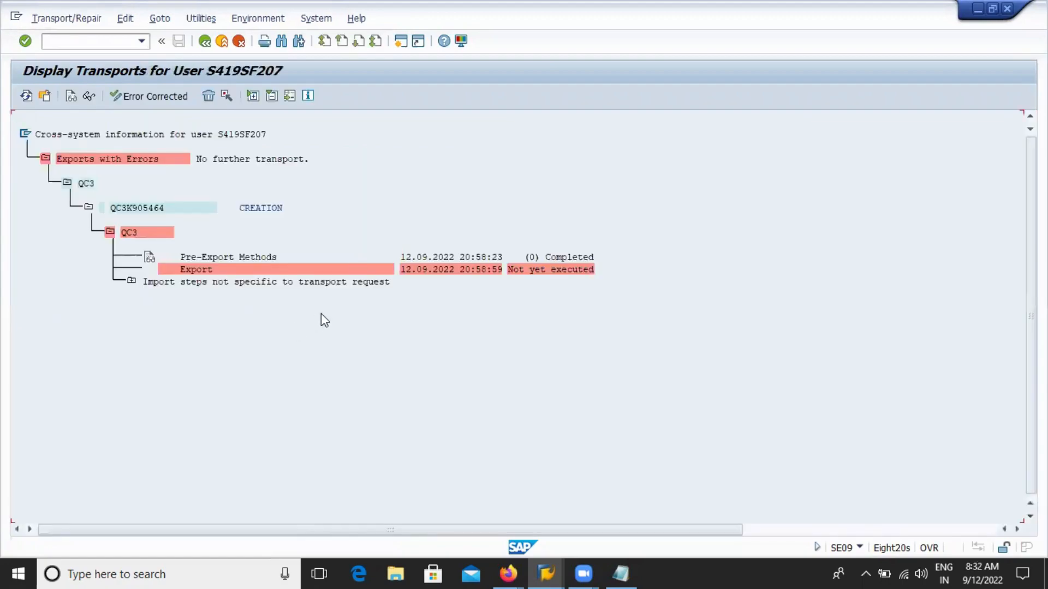
Examine the export steps of request QC3K905464, return to the selection and display the released requests.
{"action": "left_click", "coordinate": [173, 208]}
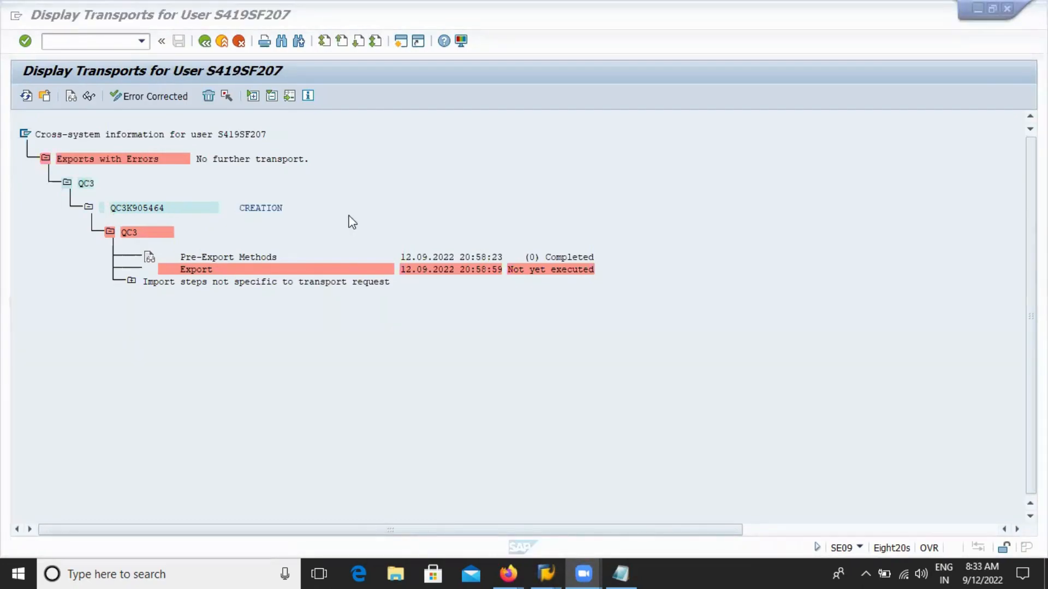
{"action": "left_click", "coordinate": [342, 132]}
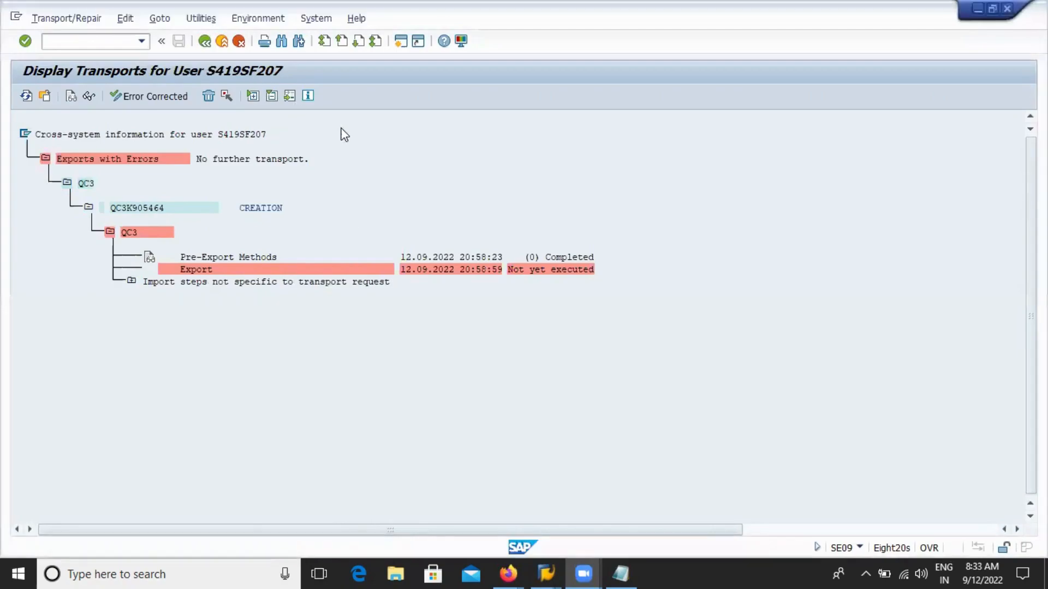
{"action": "left_click", "coordinate": [204, 41]}
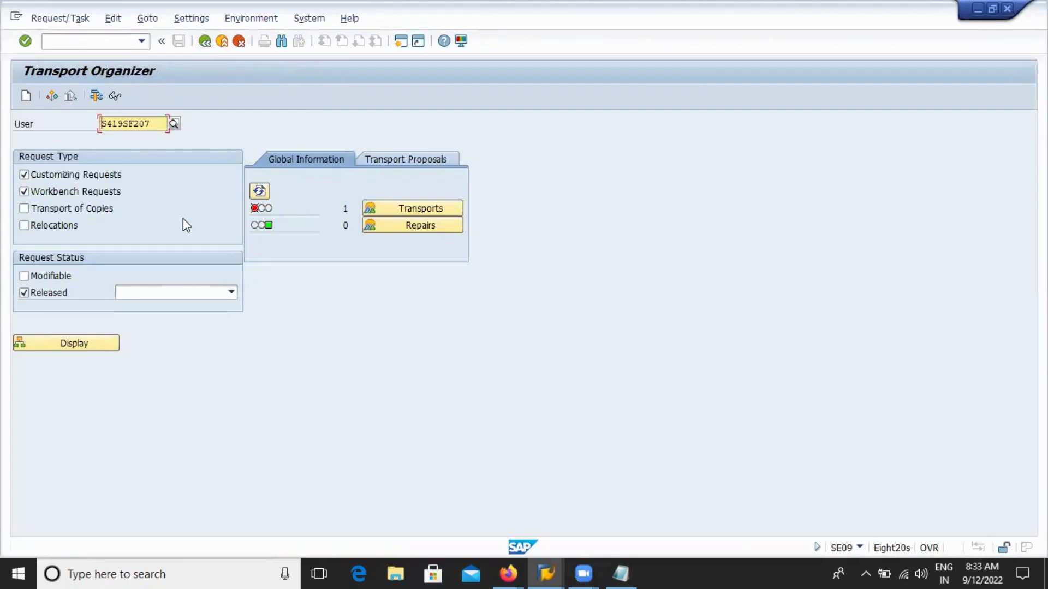
{"action": "key", "text": "Return"}
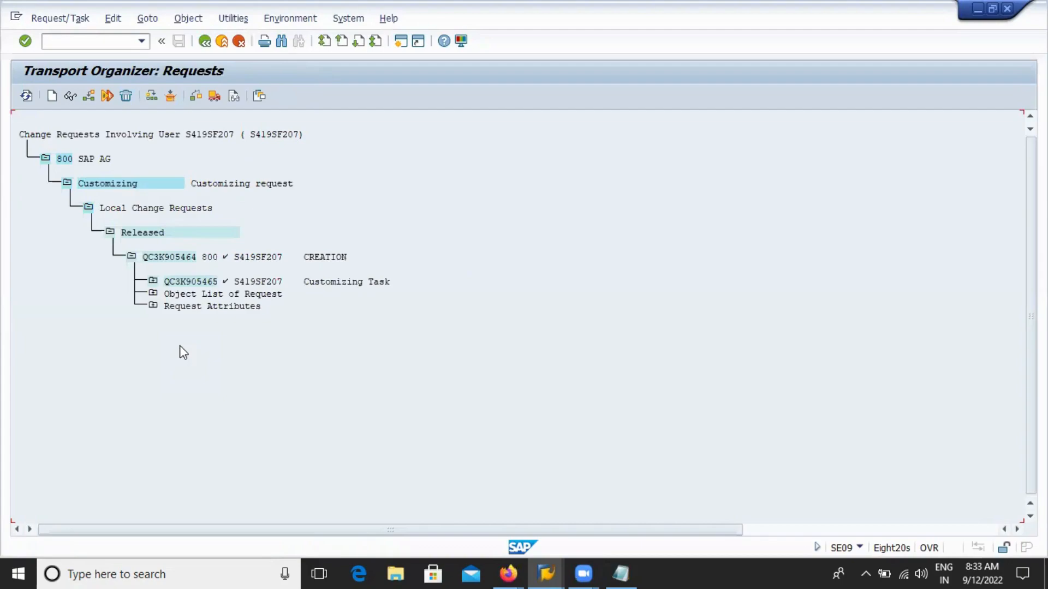
{"action": "left_click", "coordinate": [284, 19]}
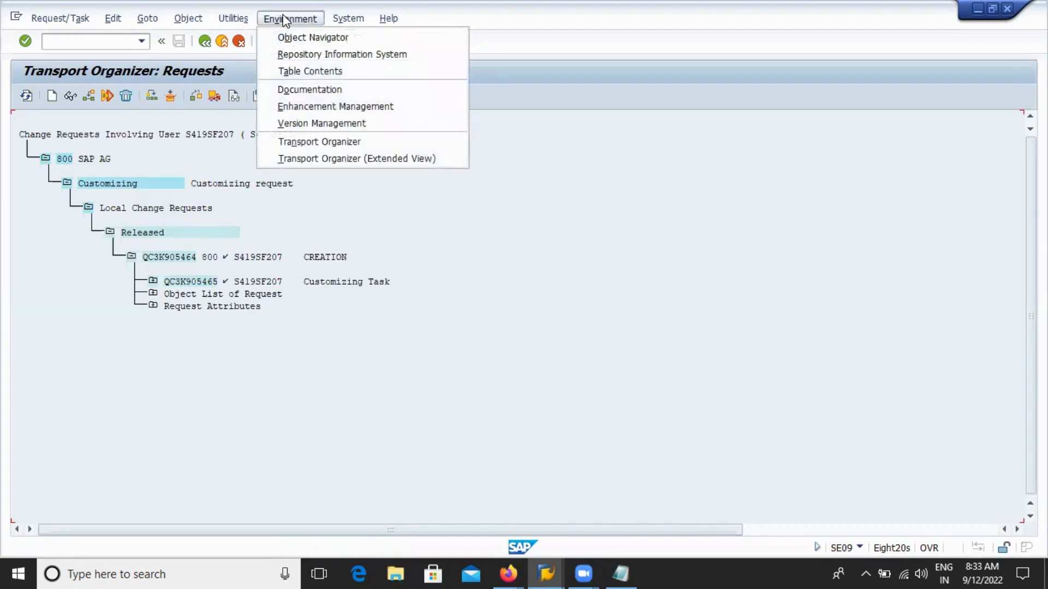
{"action": "left_click", "coordinate": [284, 20]}
{"action": "left_click", "coordinate": [236, 19]}
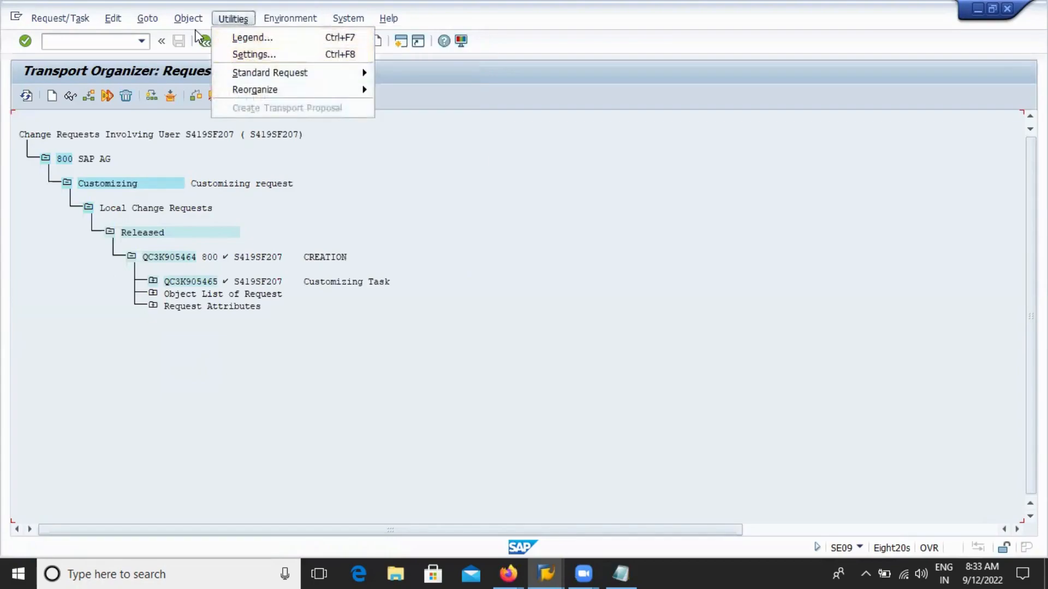
{"action": "mouse_move", "coordinate": [191, 19]}
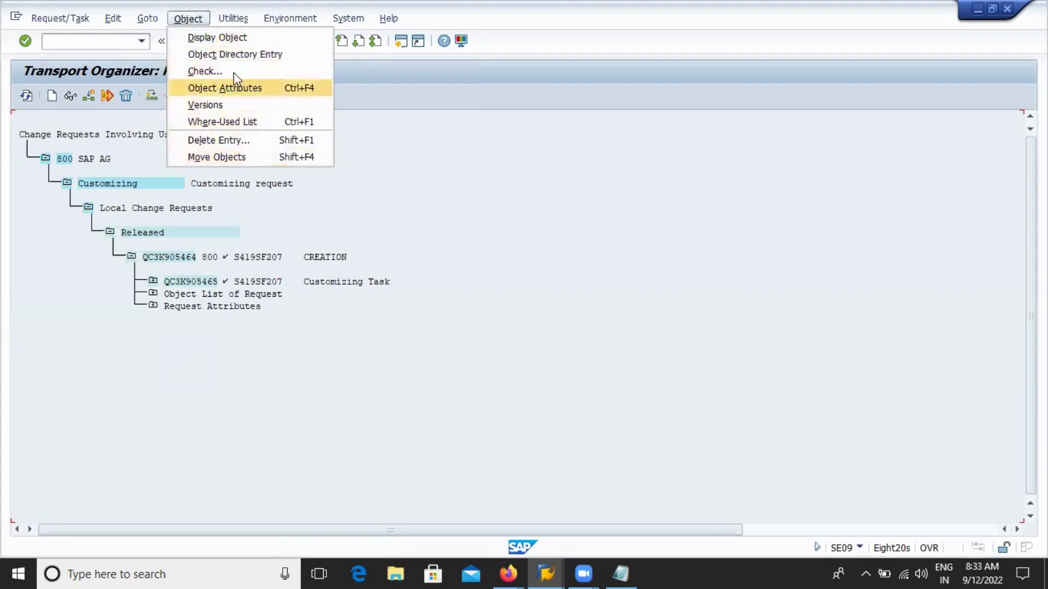
{"action": "mouse_move", "coordinate": [289, 19]}
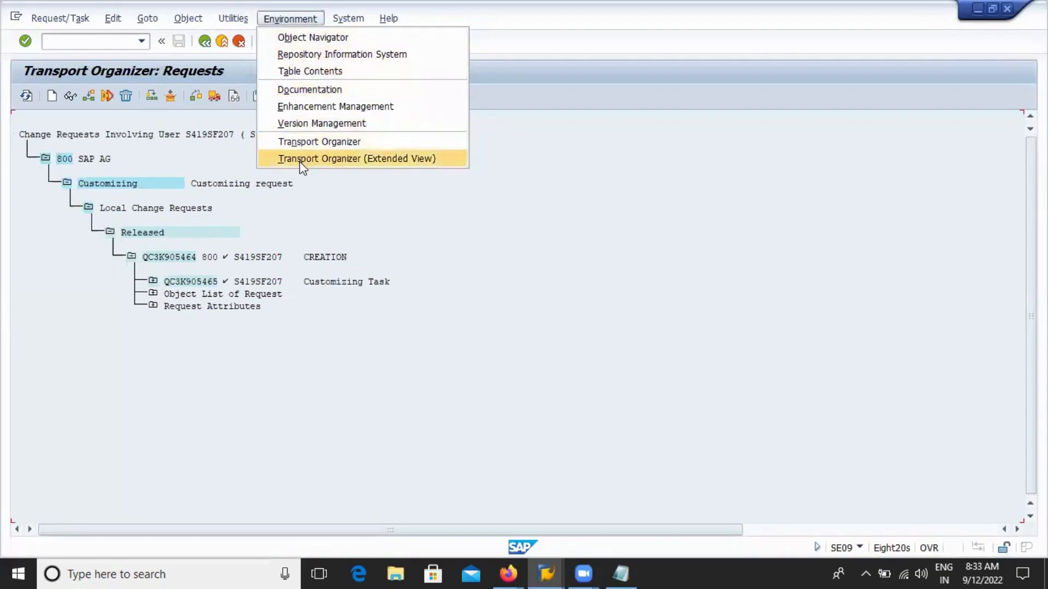
{"action": "left_click", "coordinate": [233, 20]}
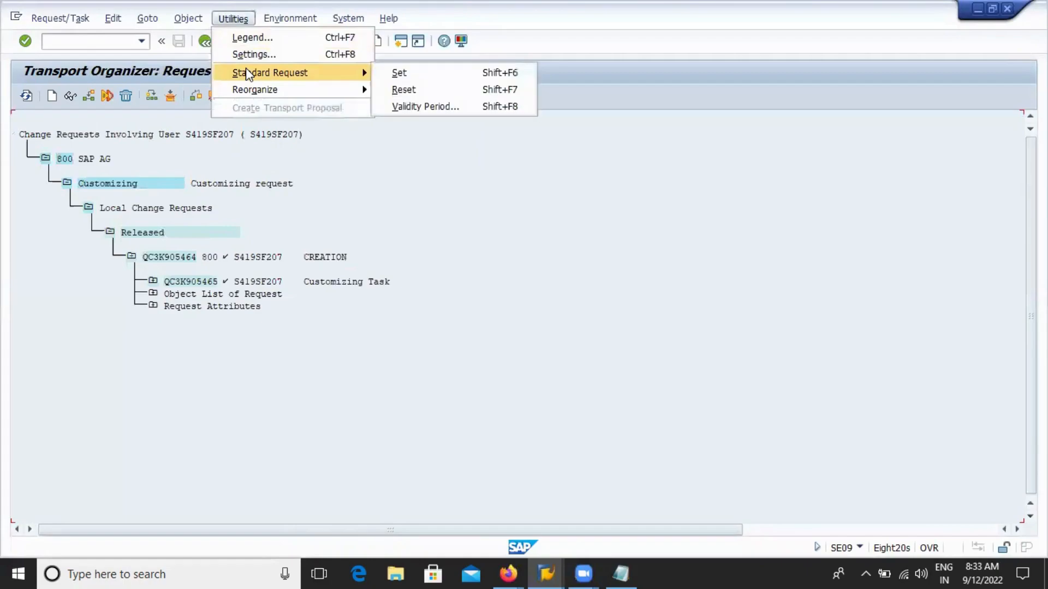
{"action": "mouse_move", "coordinate": [247, 92]}
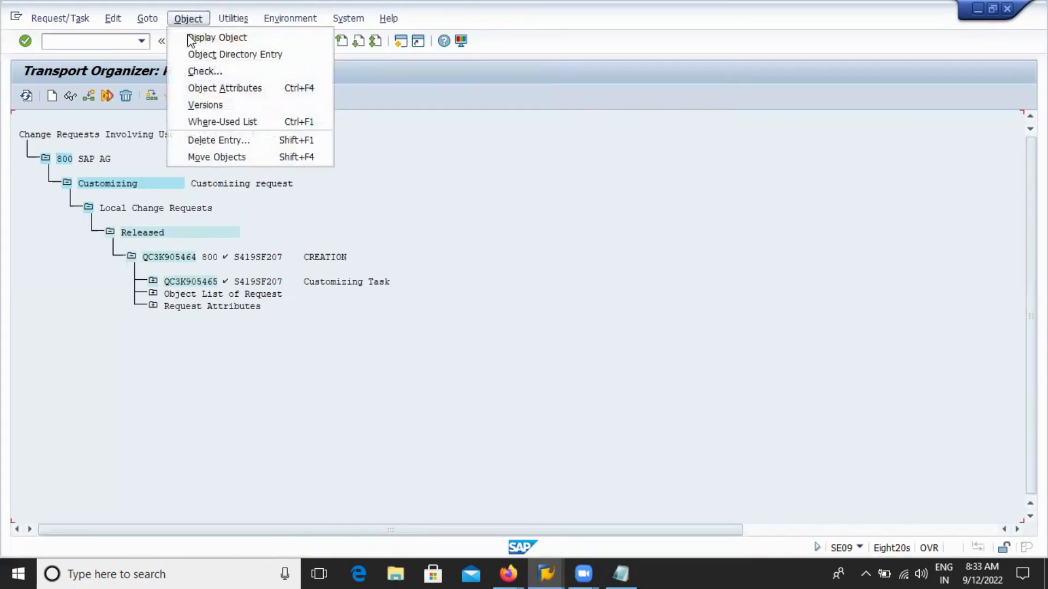
{"action": "mouse_move", "coordinate": [143, 20]}
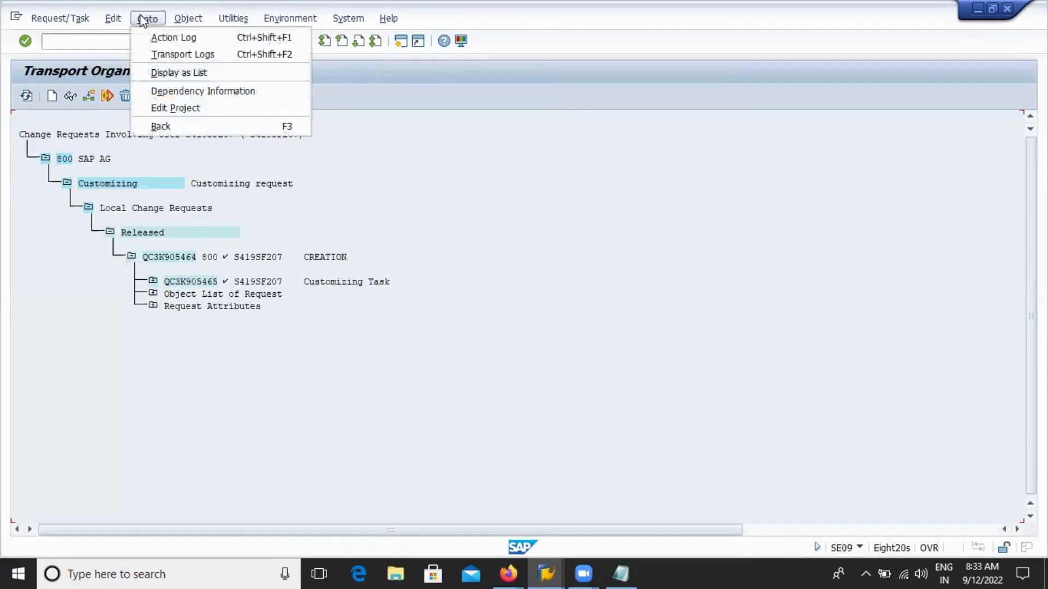
{"action": "mouse_move", "coordinate": [65, 20]}
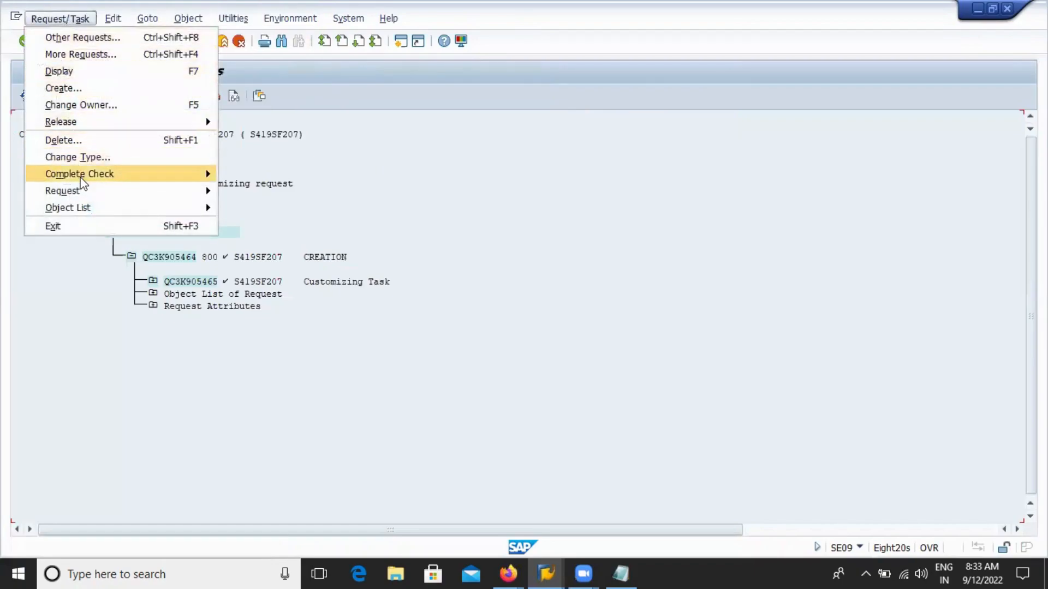
{"action": "mouse_move", "coordinate": [99, 198]}
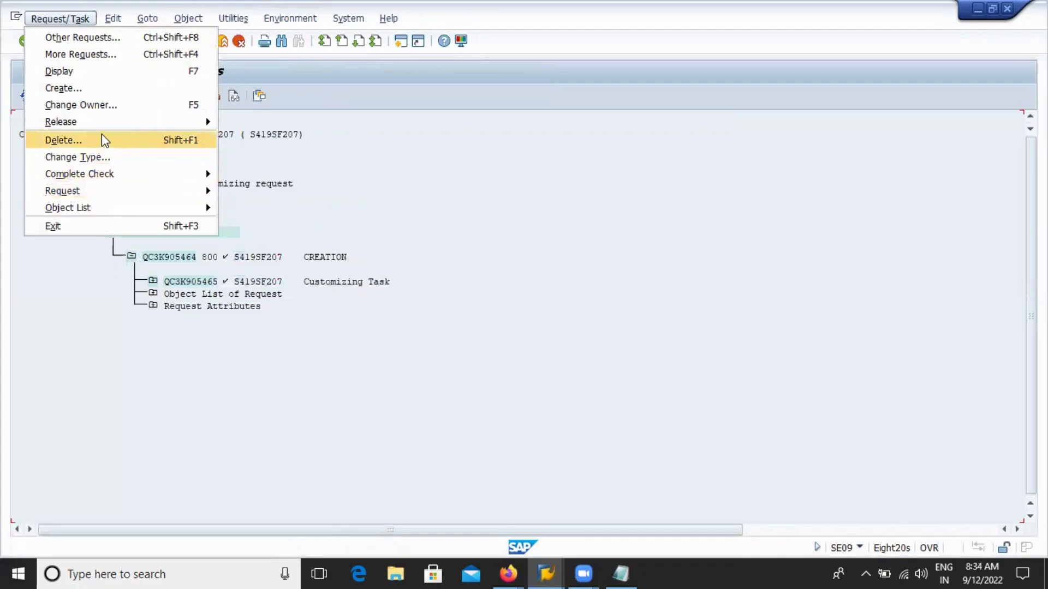
{"action": "mouse_move", "coordinate": [104, 125]}
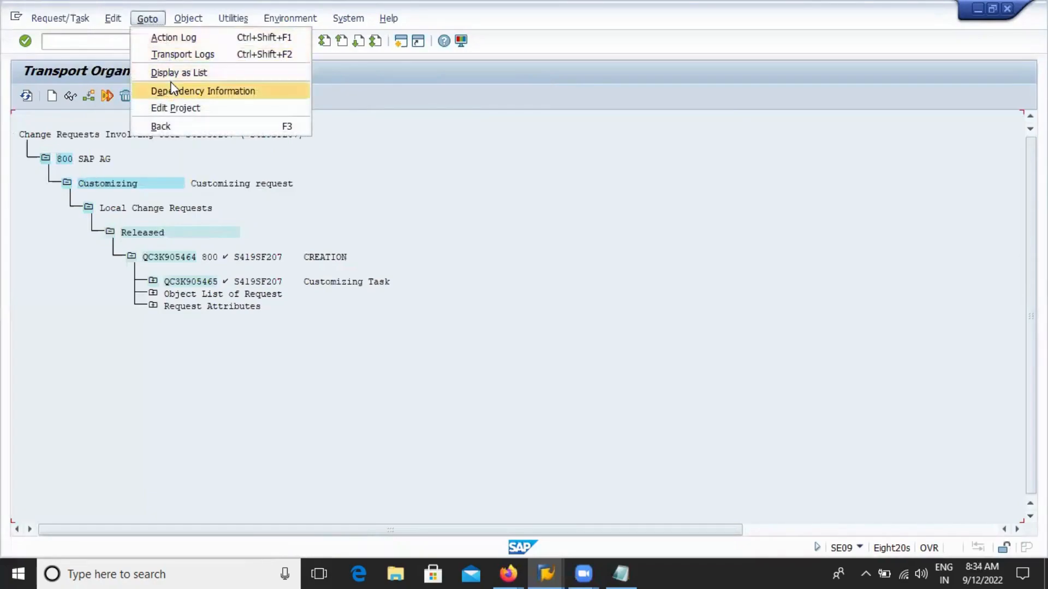
{"action": "left_click", "coordinate": [459, 191]}
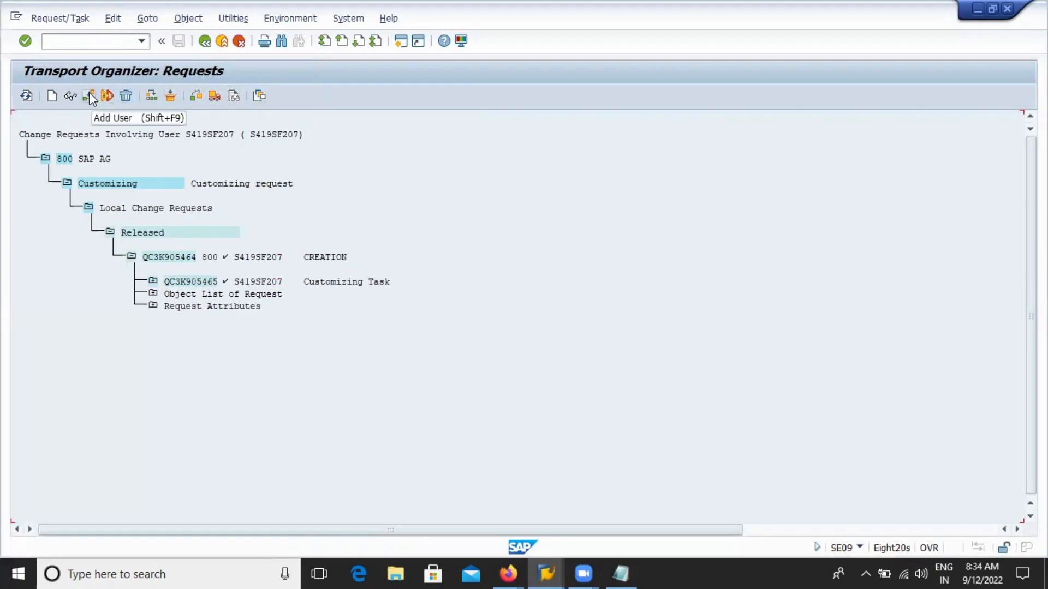
Display the object list of the released change request QC3K905464 and return to the request list.
{"action": "left_click", "coordinate": [151, 96]}
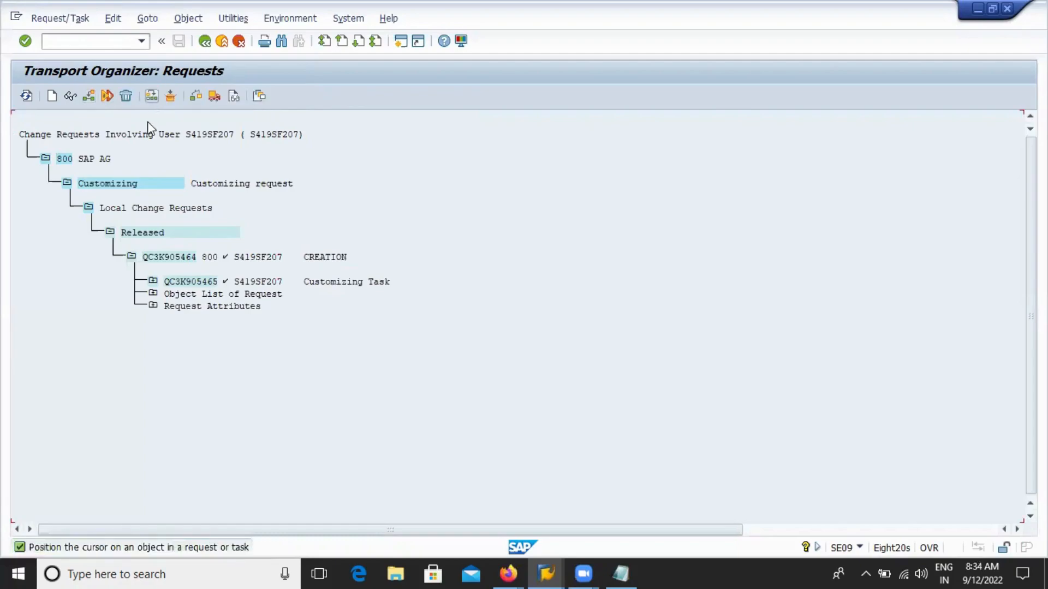
{"action": "double_click", "coordinate": [156, 257]}
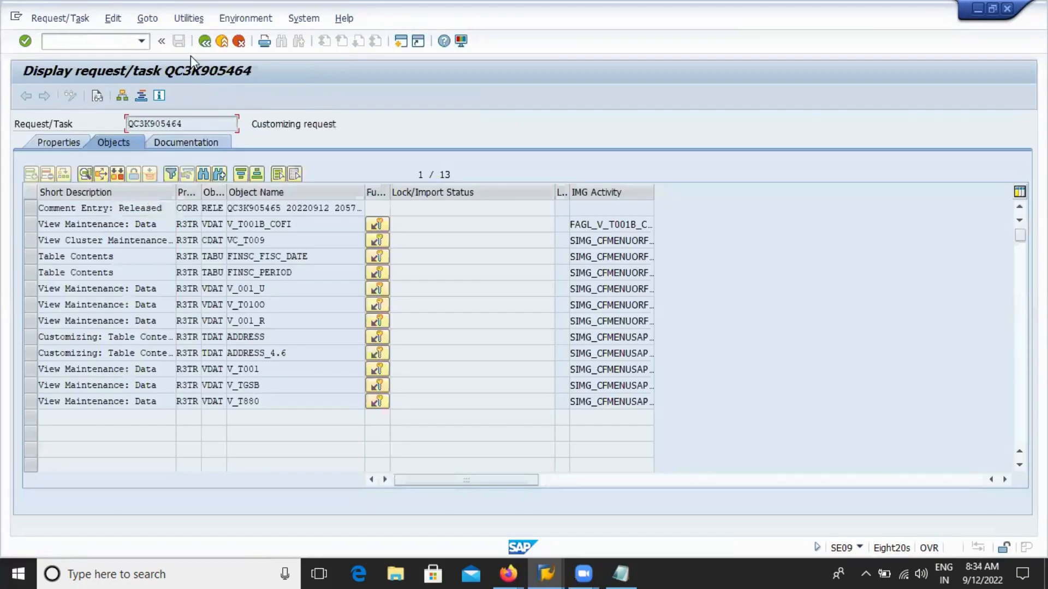
{"action": "left_click", "coordinate": [205, 42]}
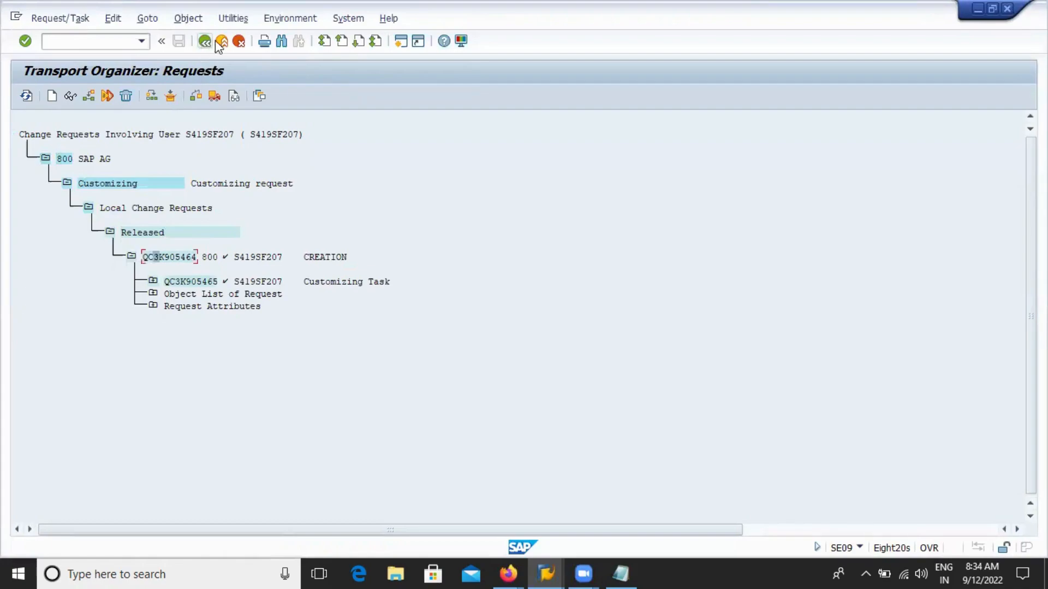
Open the Transport Organizer selection from the request list and view its transport proposals information.
{"action": "left_click", "coordinate": [233, 18]}
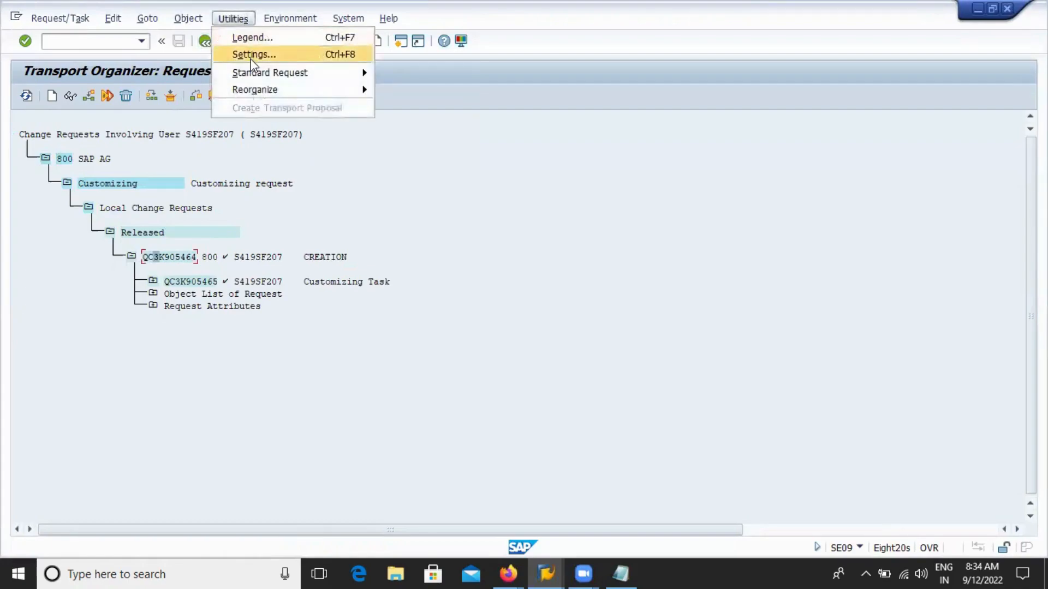
{"action": "mouse_move", "coordinate": [249, 75]}
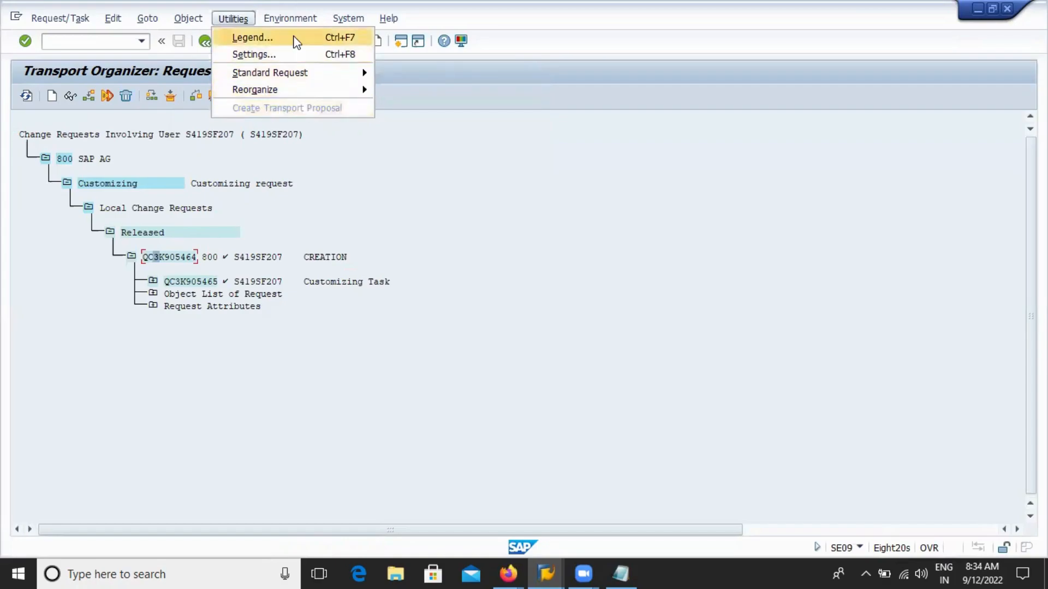
{"action": "mouse_move", "coordinate": [289, 17]}
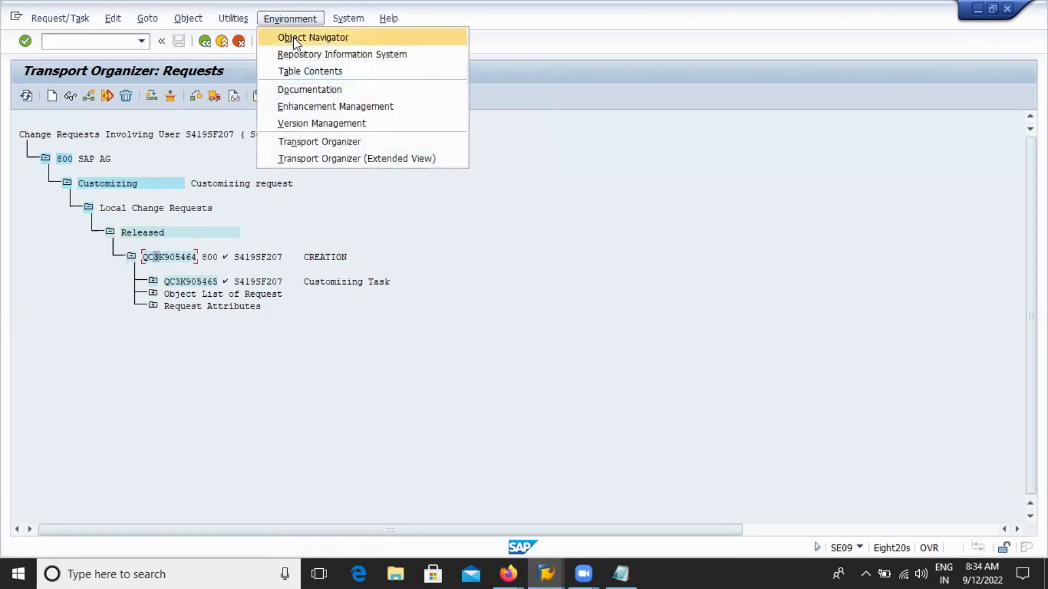
{"action": "left_click", "coordinate": [303, 143]}
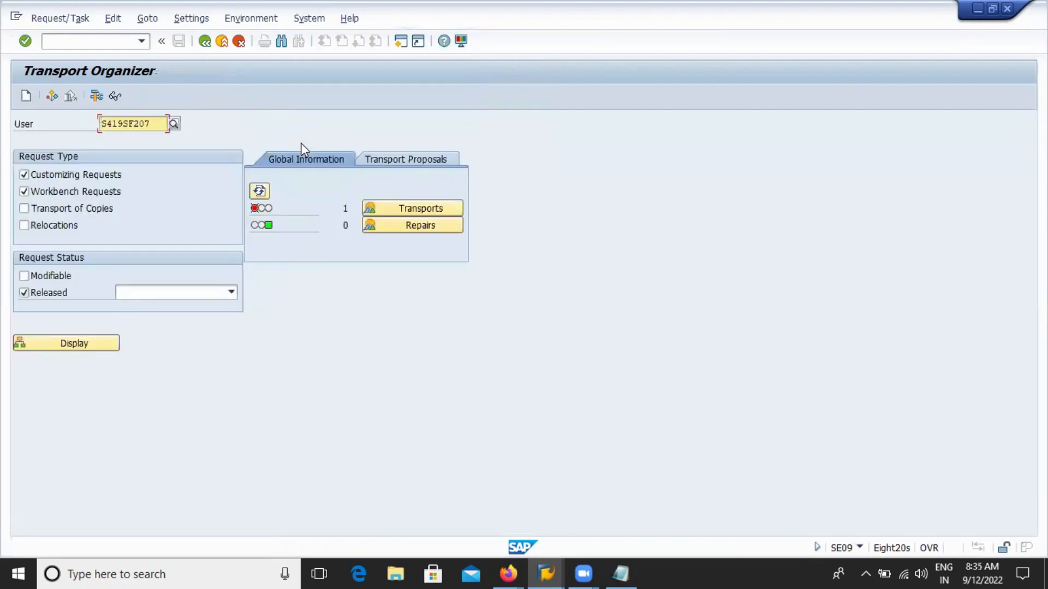
{"action": "left_click", "coordinate": [391, 163]}
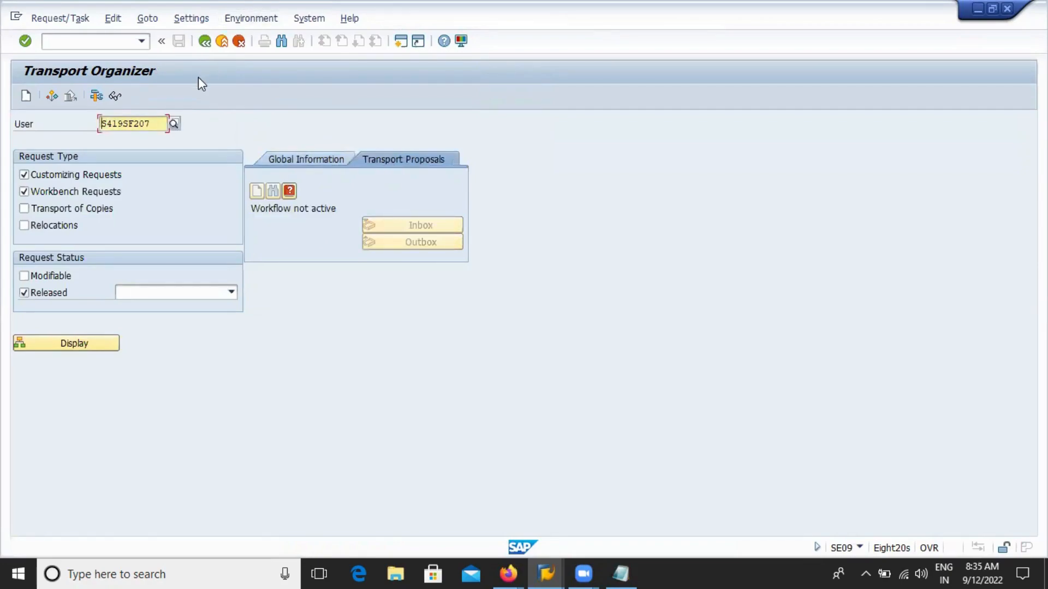
Display the released requests and review the user-specific Transport Organizer settings and their list of categories, leaving them unedited.
{"action": "key", "text": "Return"}
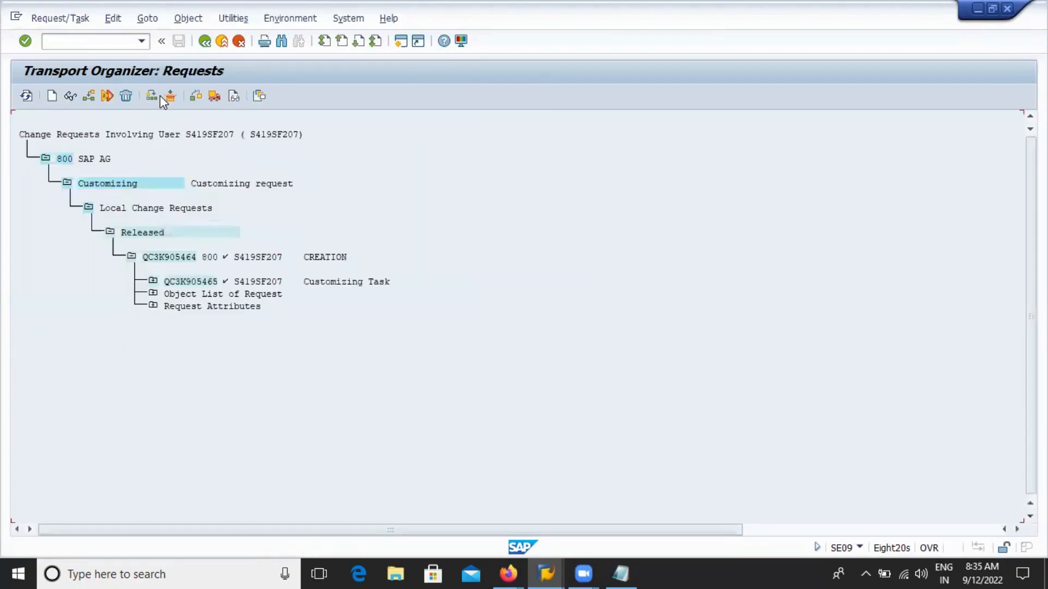
{"action": "left_click", "coordinate": [271, 22]}
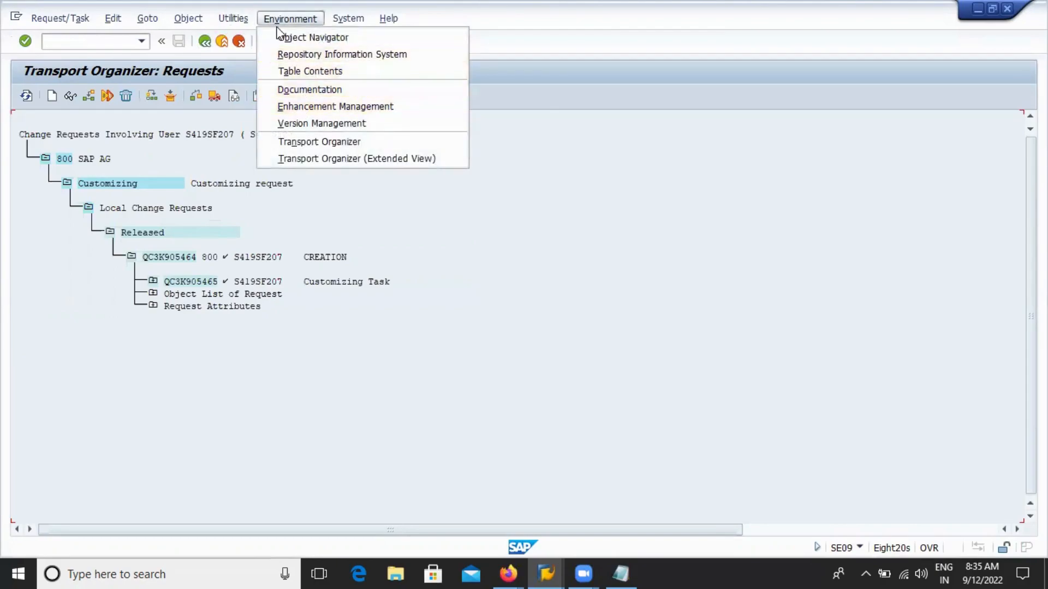
{"action": "left_click", "coordinate": [240, 19]}
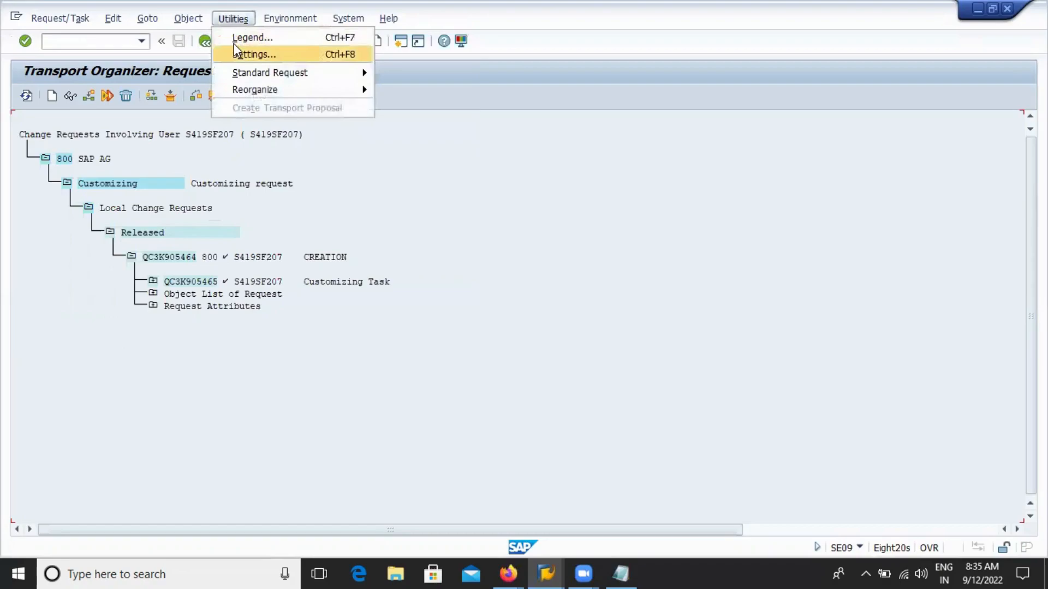
{"action": "left_click", "coordinate": [244, 55]}
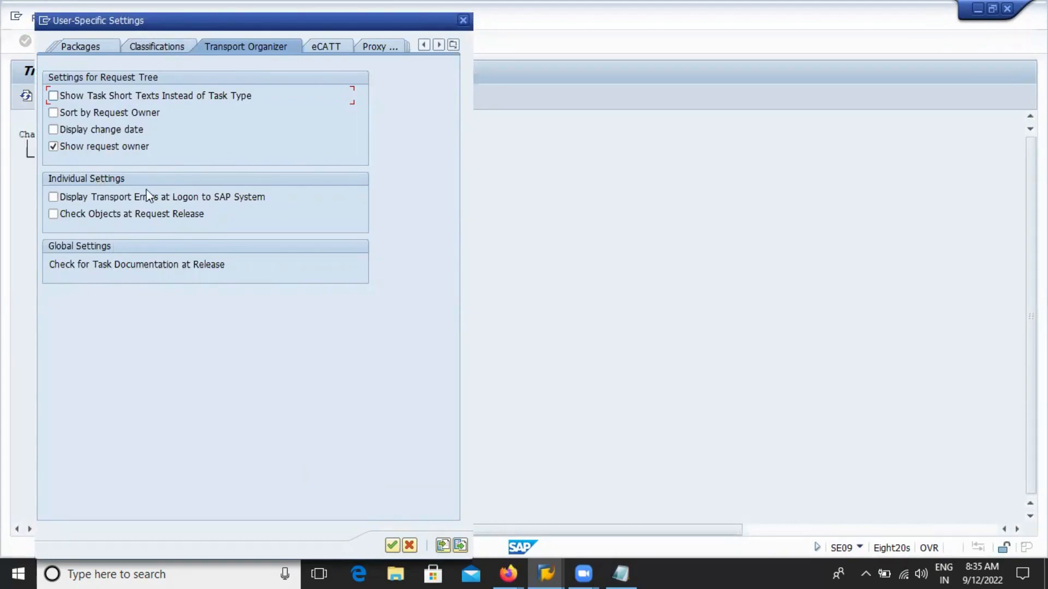
{"action": "left_click", "coordinate": [454, 44]}
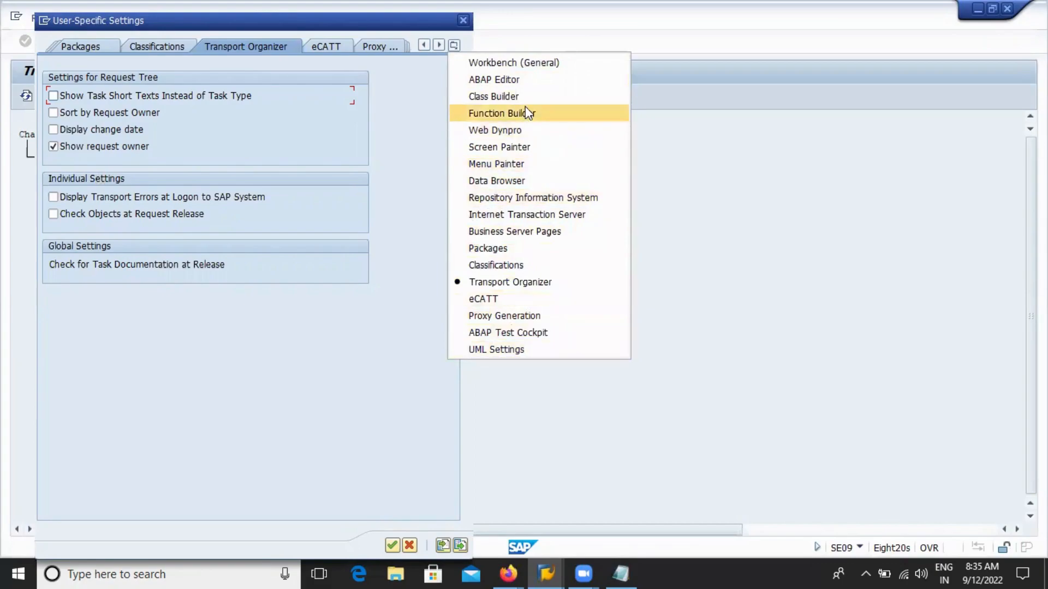
{"action": "left_click", "coordinate": [663, 144]}
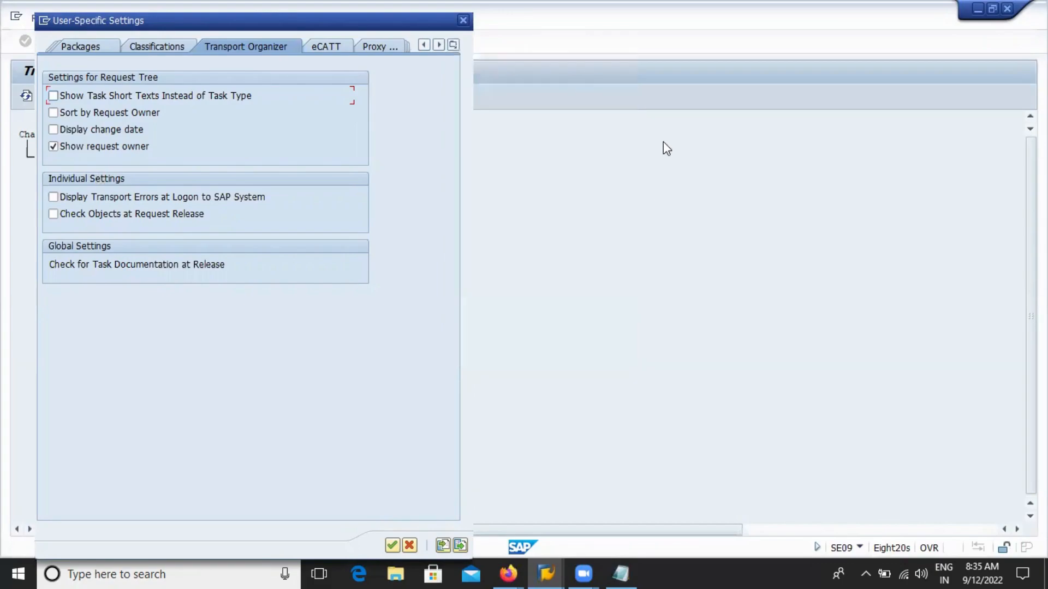
{"action": "left_click", "coordinate": [463, 21]}
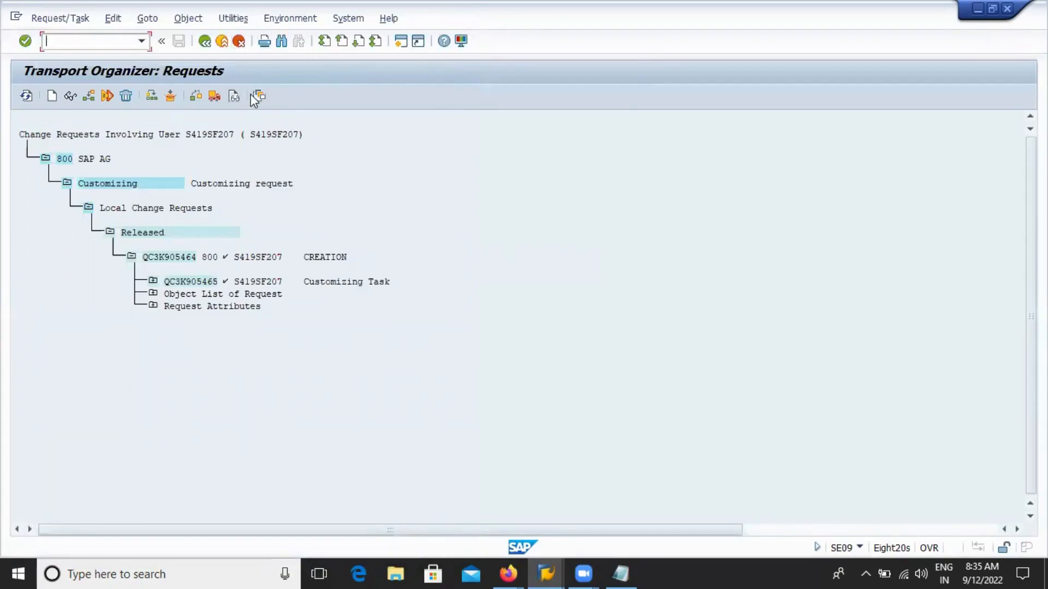
Try to display the transport logs of task QC3K905465 under the released change request QC3K905464.
{"action": "left_click", "coordinate": [196, 95]}
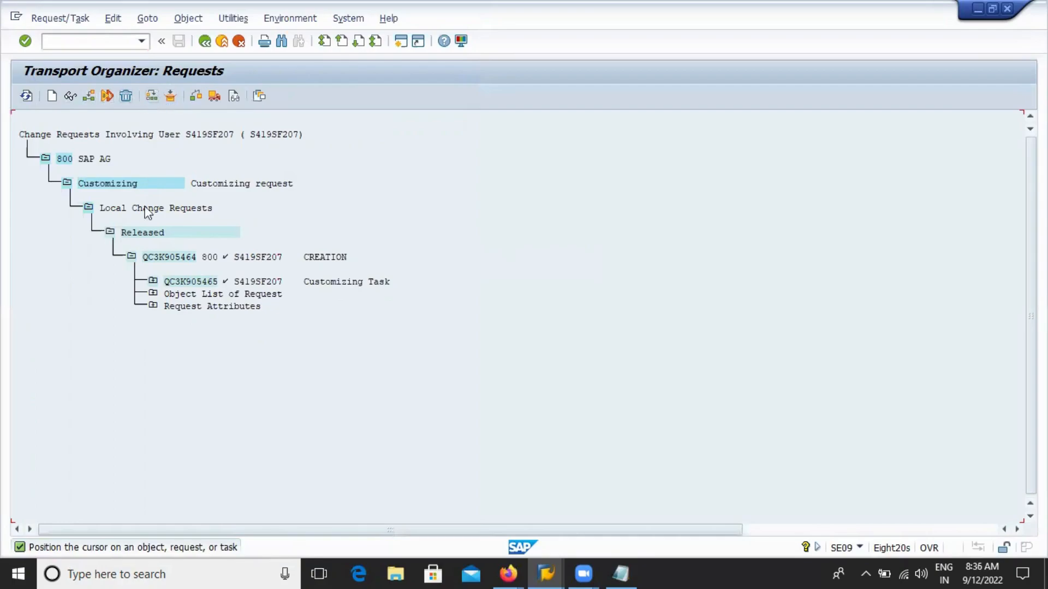
{"action": "left_click", "coordinate": [156, 257]}
{"action": "left_click", "coordinate": [152, 97]}
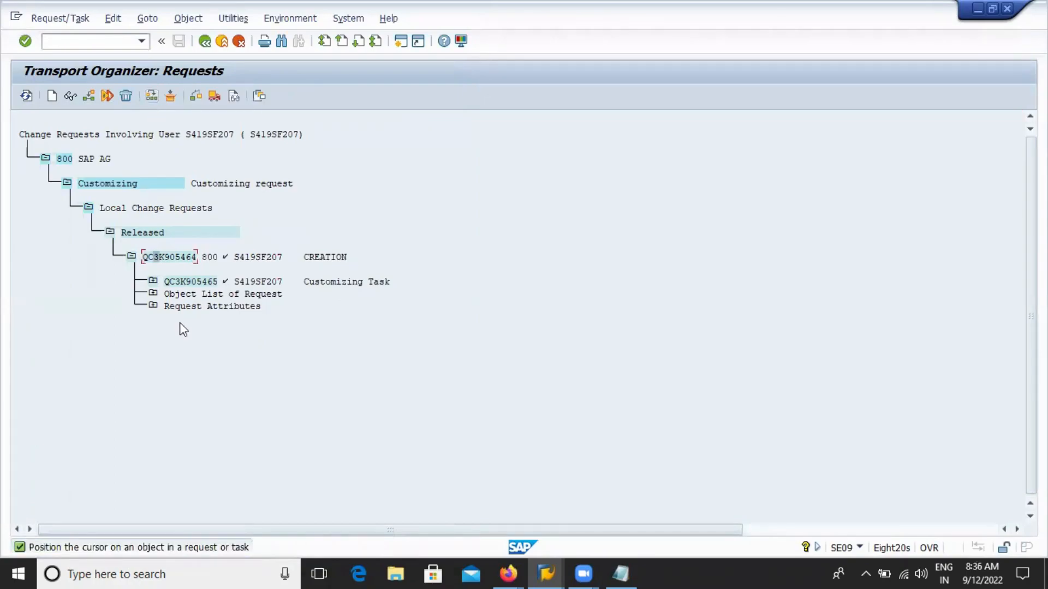
{"action": "left_click", "coordinate": [174, 280]}
{"action": "left_click", "coordinate": [153, 96]}
{"action": "left_click", "coordinate": [150, 18]}
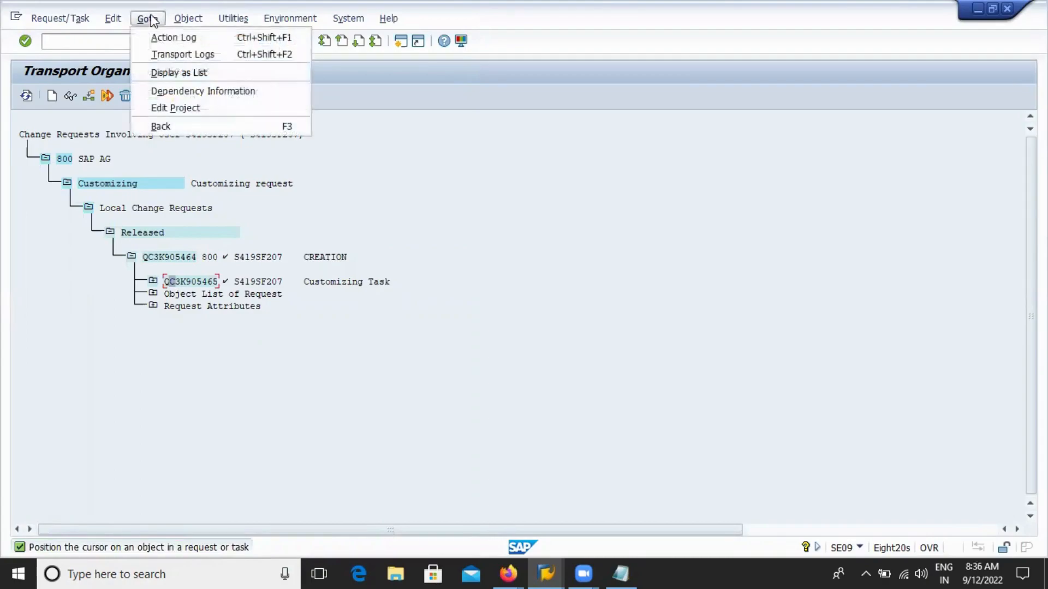
{"action": "left_click", "coordinate": [163, 54]}
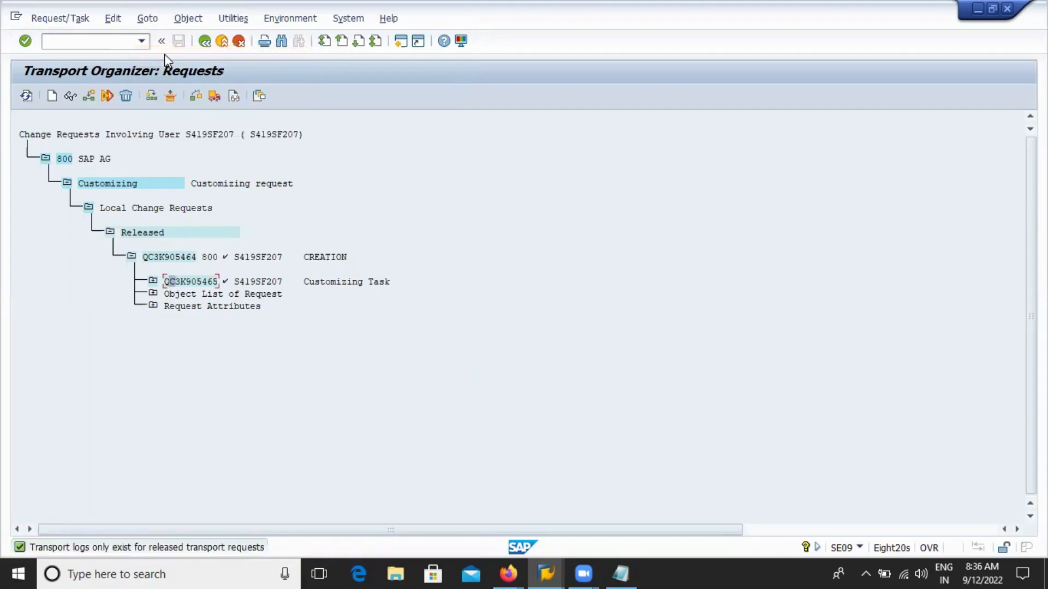
{"action": "left_click", "coordinate": [190, 19]}
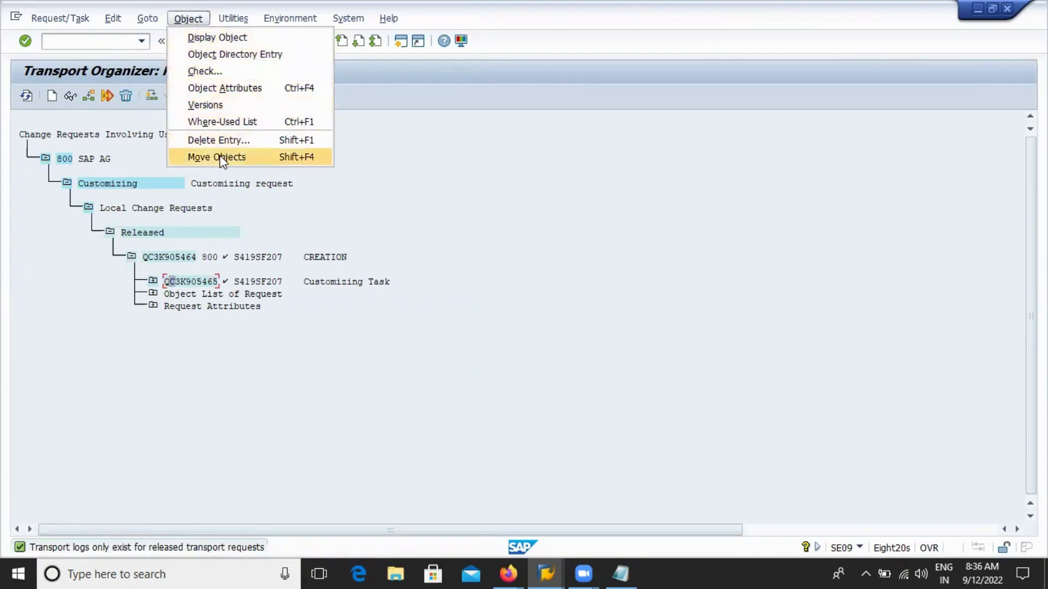
{"action": "mouse_move", "coordinate": [228, 19]}
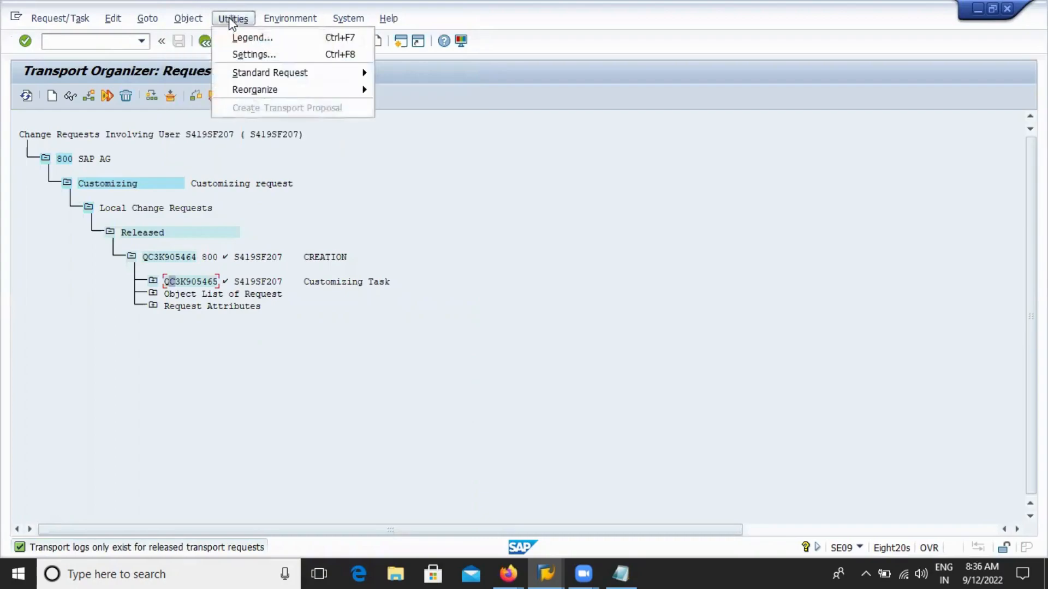
{"action": "mouse_move", "coordinate": [245, 73]}
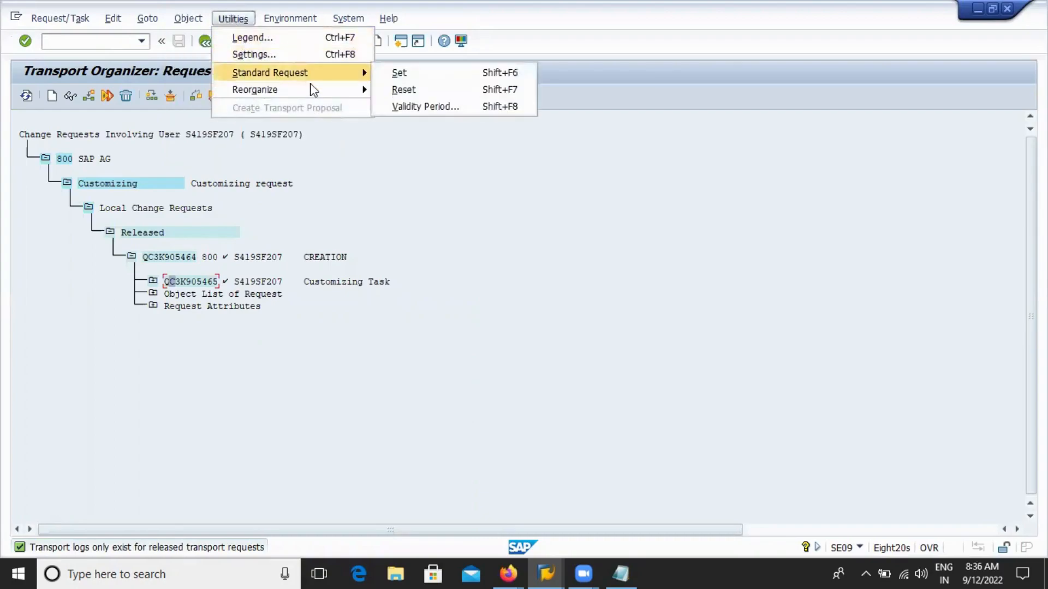
{"action": "mouse_move", "coordinate": [288, 88]}
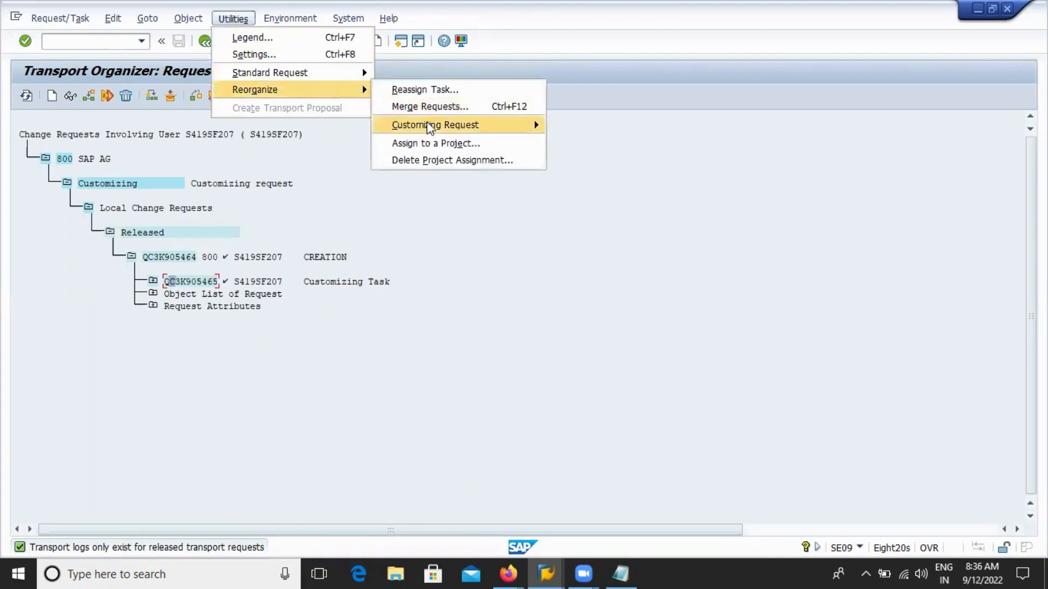
{"action": "mouse_move", "coordinate": [426, 124]}
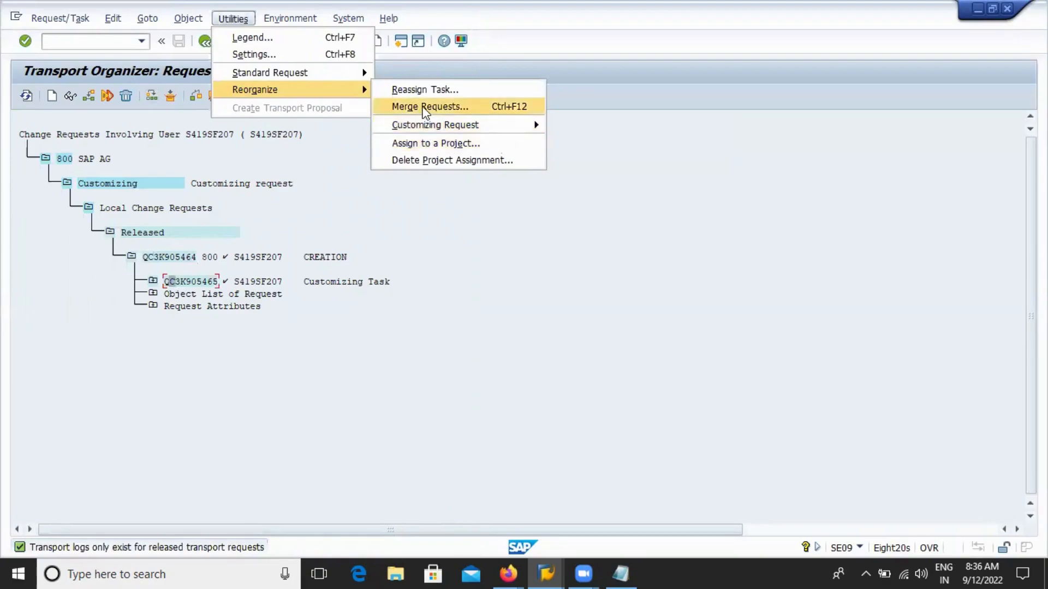
Open the extended view of the Transport Organizer, review its piece list, client and delivery selections, and return to the request list.
{"action": "mouse_move", "coordinate": [281, 18]}
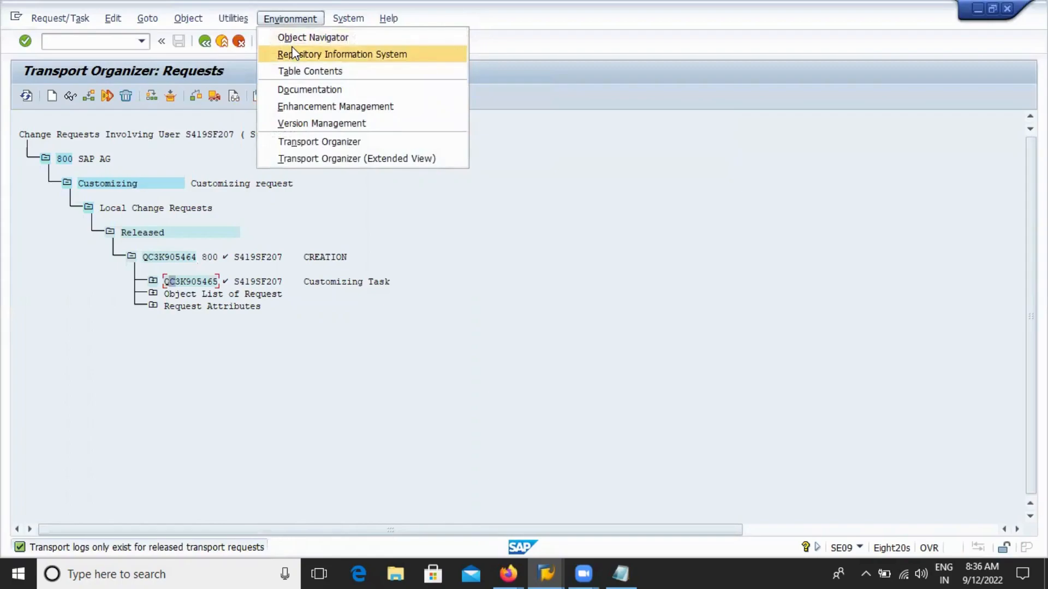
{"action": "left_click", "coordinate": [299, 158]}
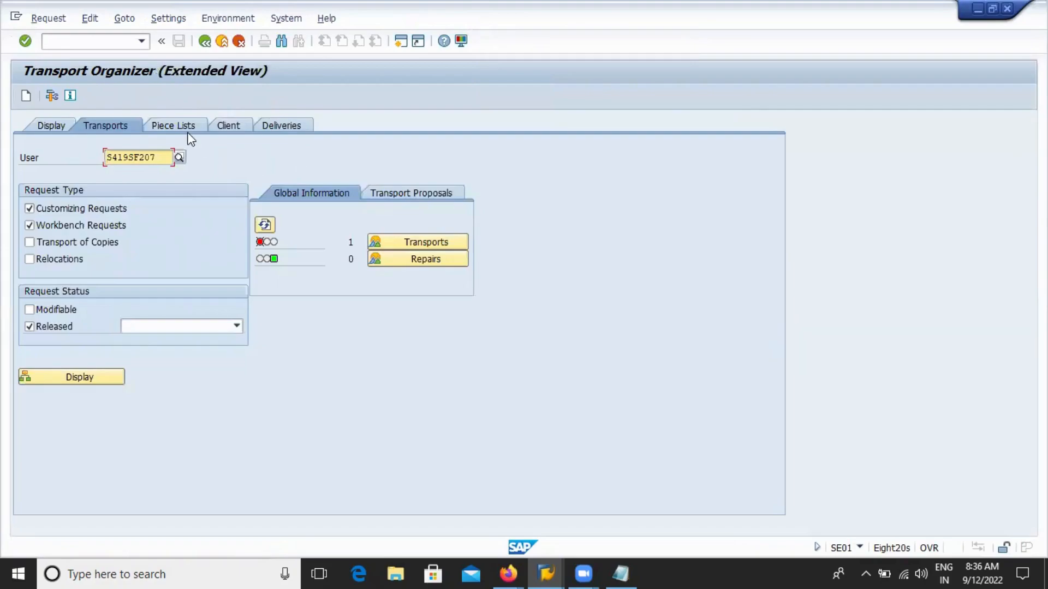
{"action": "left_click", "coordinate": [172, 127]}
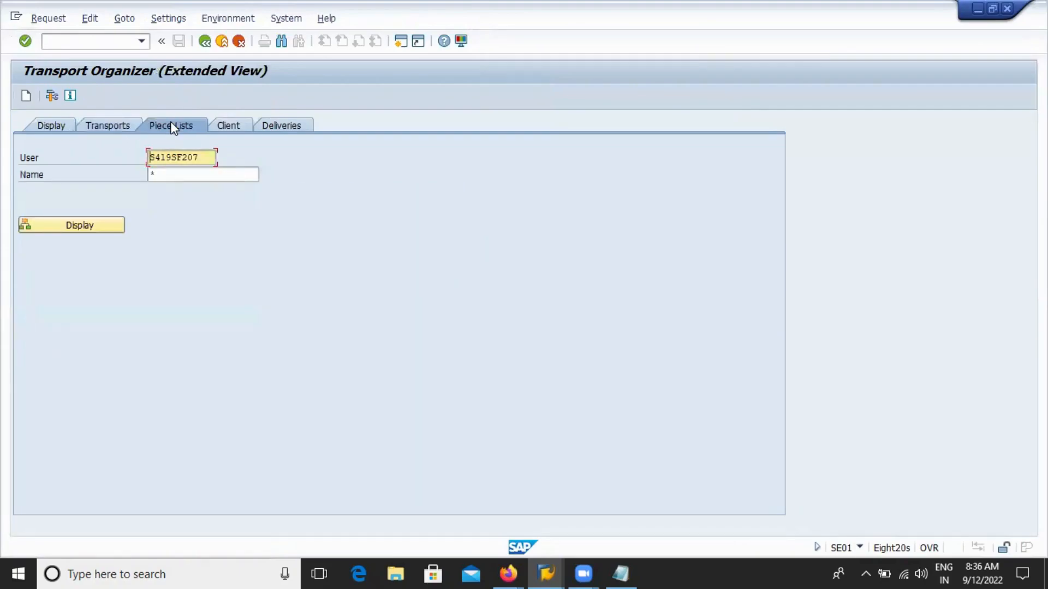
{"action": "left_click", "coordinate": [221, 129]}
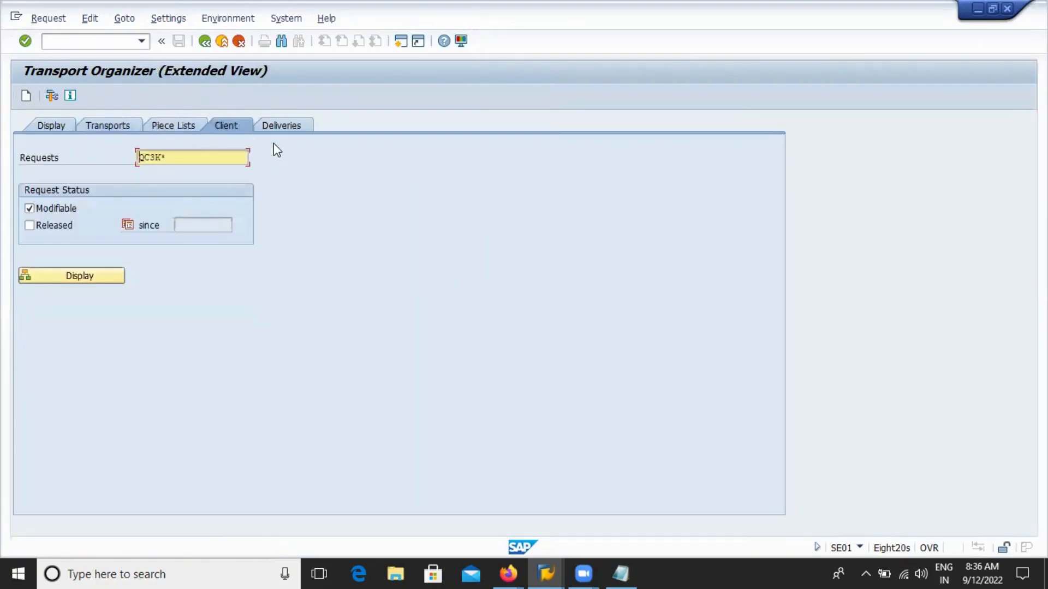
{"action": "left_click", "coordinate": [278, 129]}
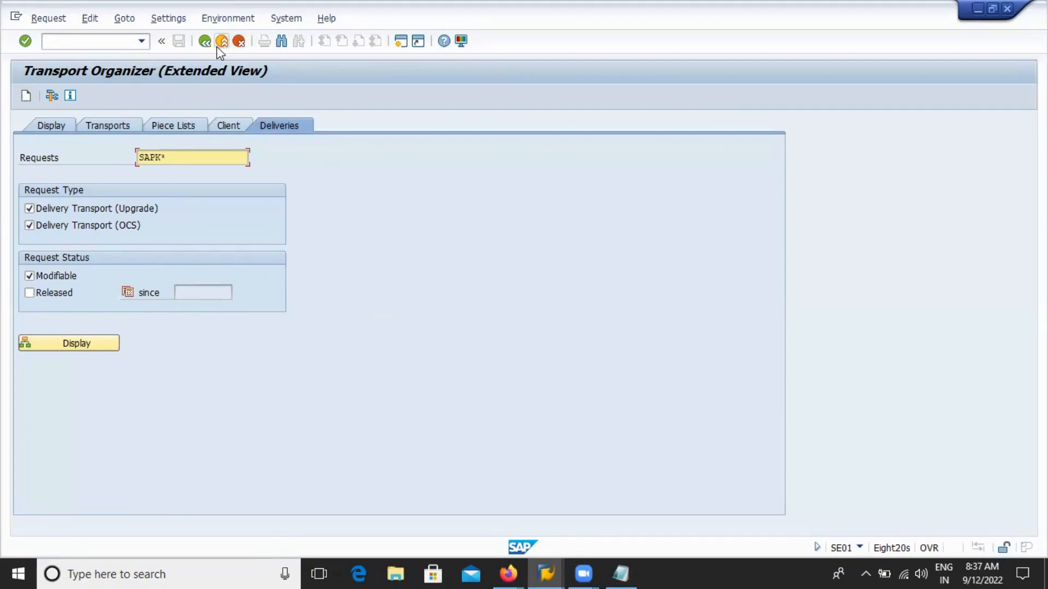
{"action": "left_click", "coordinate": [200, 43]}
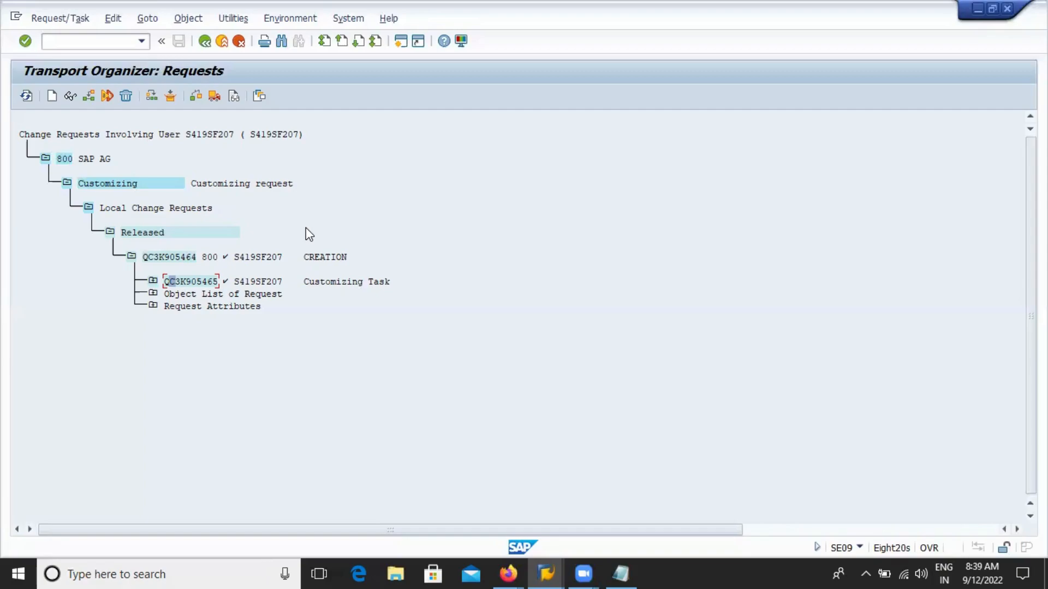
Switch to the session creating material MAT_FG_124, review its shelf life fields and save the material.
{"action": "left_click", "coordinate": [549, 573]}
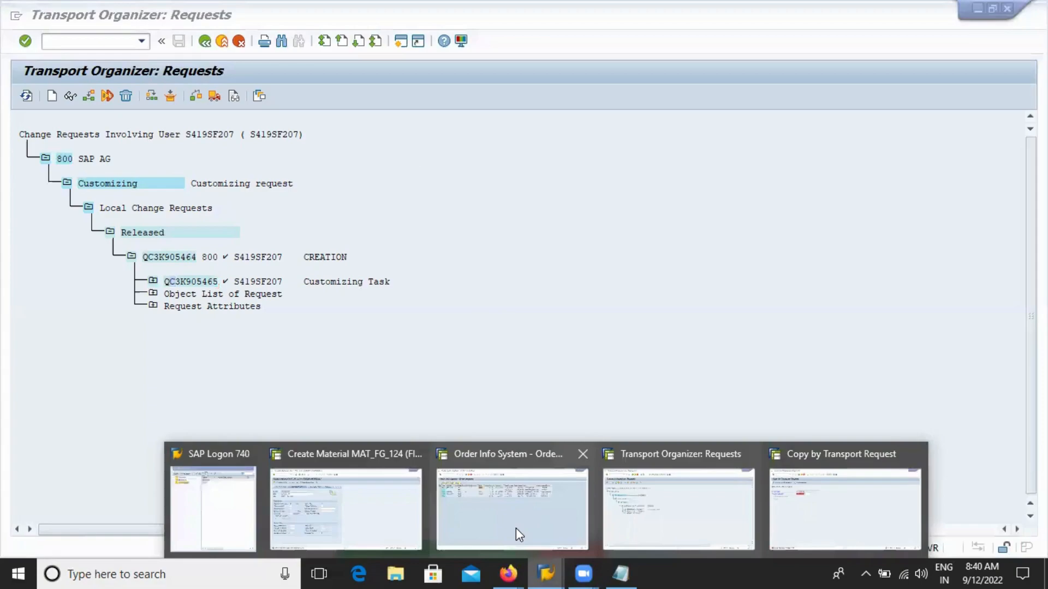
{"action": "left_click", "coordinate": [343, 506]}
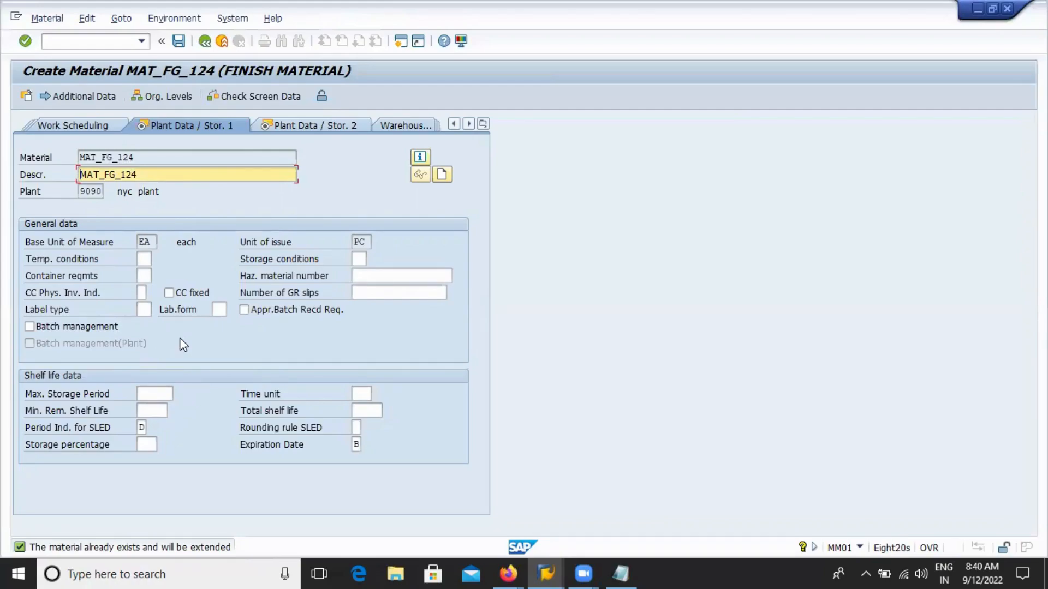
{"action": "left_click", "coordinate": [151, 409]}
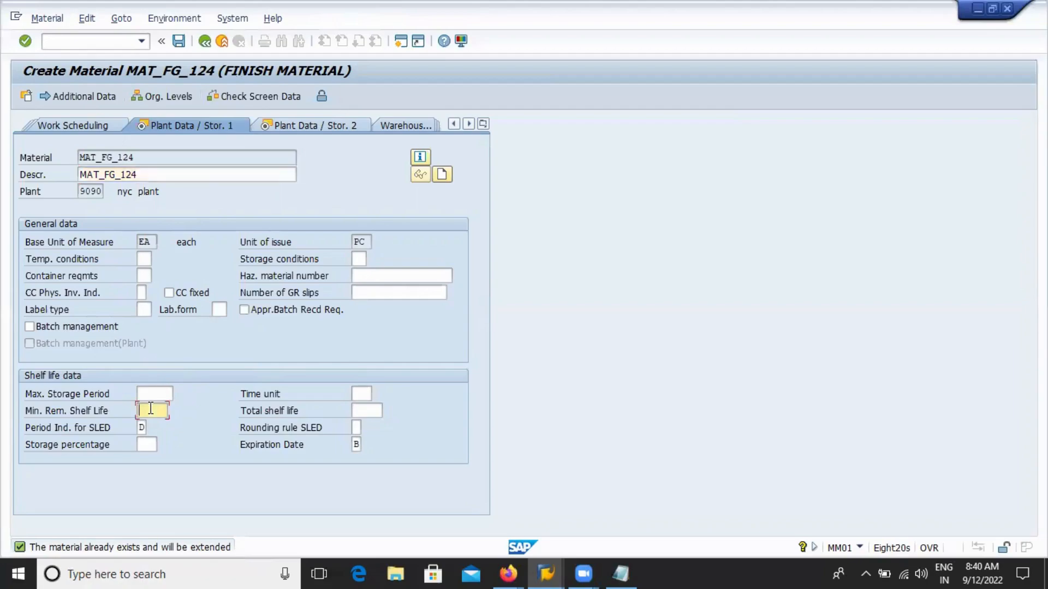
{"action": "left_click", "coordinate": [369, 413]}
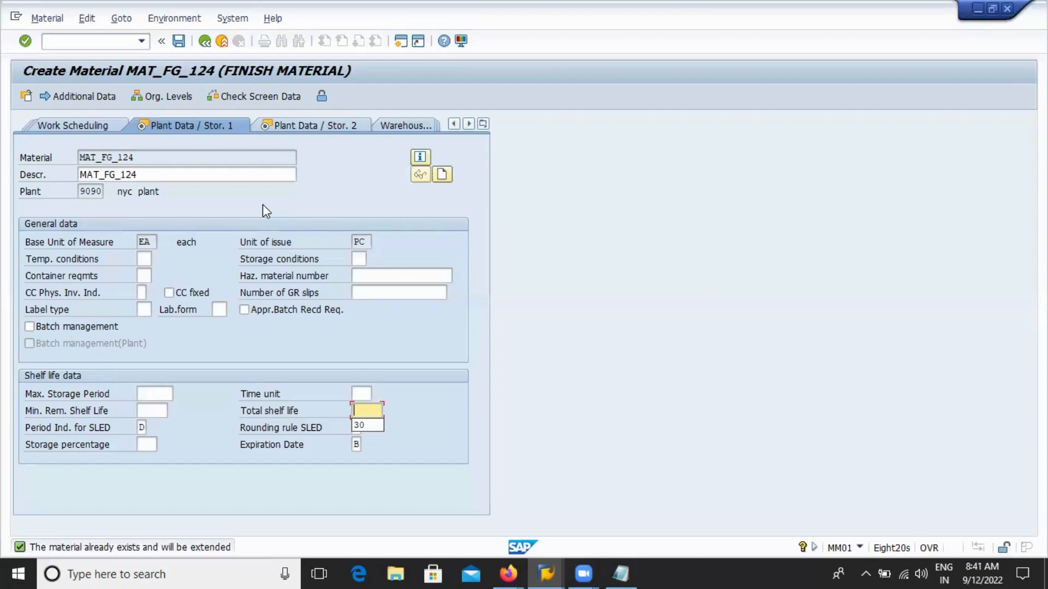
{"action": "left_click", "coordinate": [178, 42]}
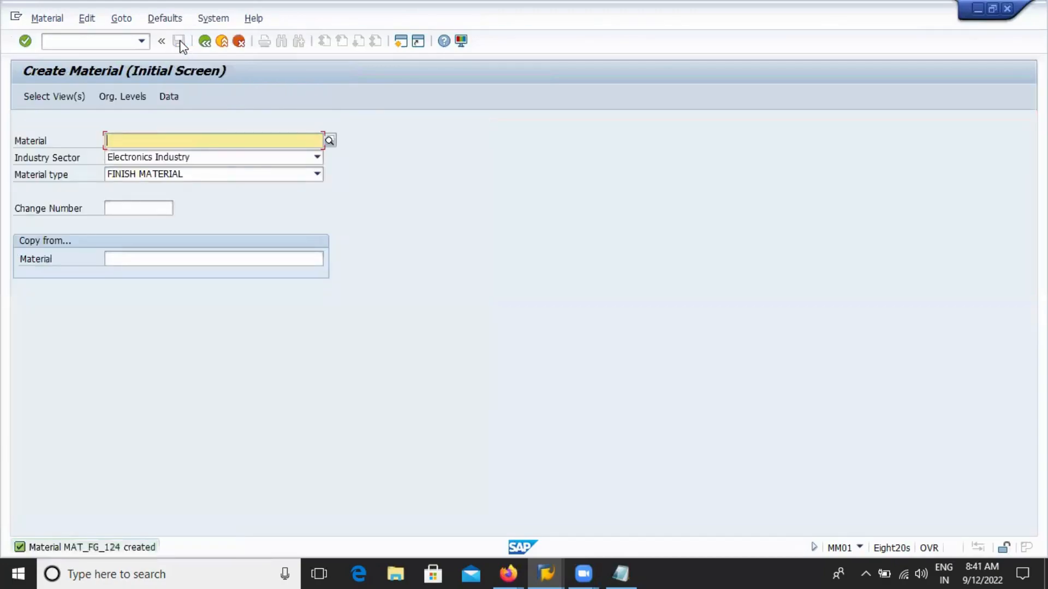
{"action": "left_click", "coordinate": [112, 260]}
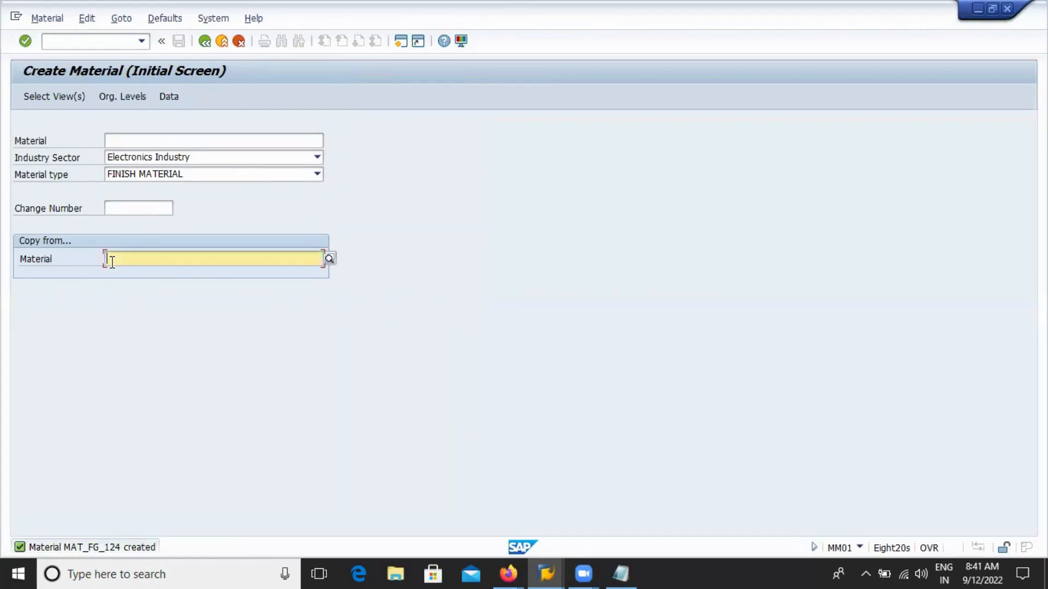
{"action": "left_click", "coordinate": [120, 140]}
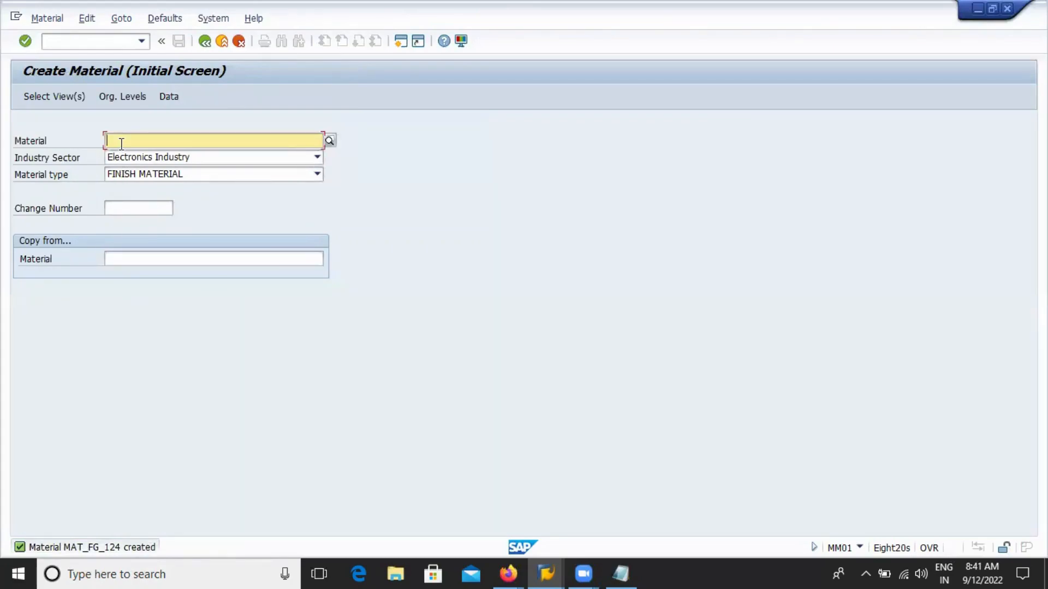
{"action": "left_click", "coordinate": [120, 260]}
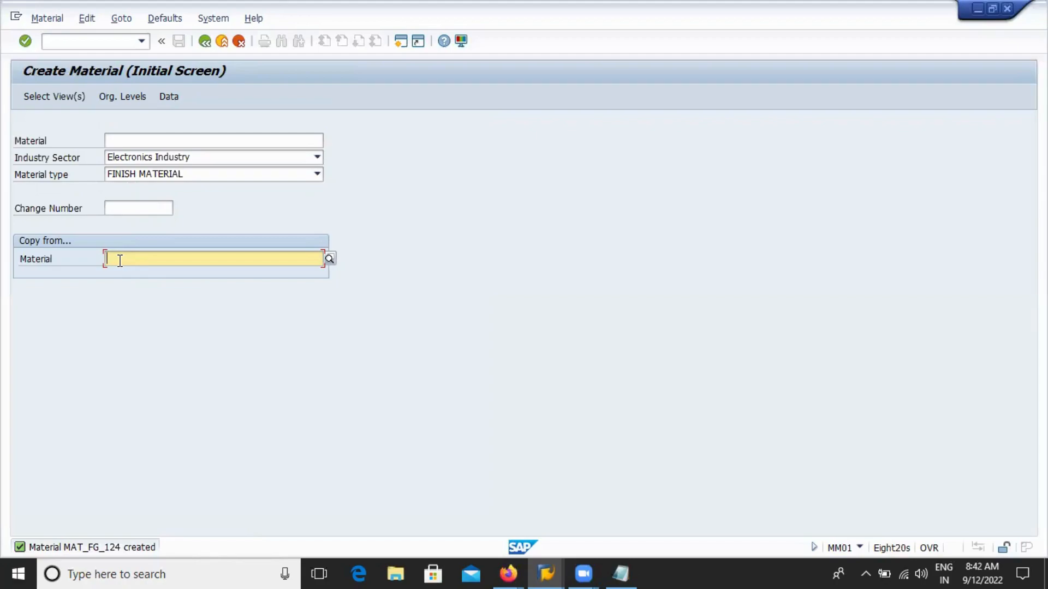
Open material MAT_FG_124 for immediate change in its Basic Data 1 view.
{"action": "left_click", "coordinate": [57, 19]}
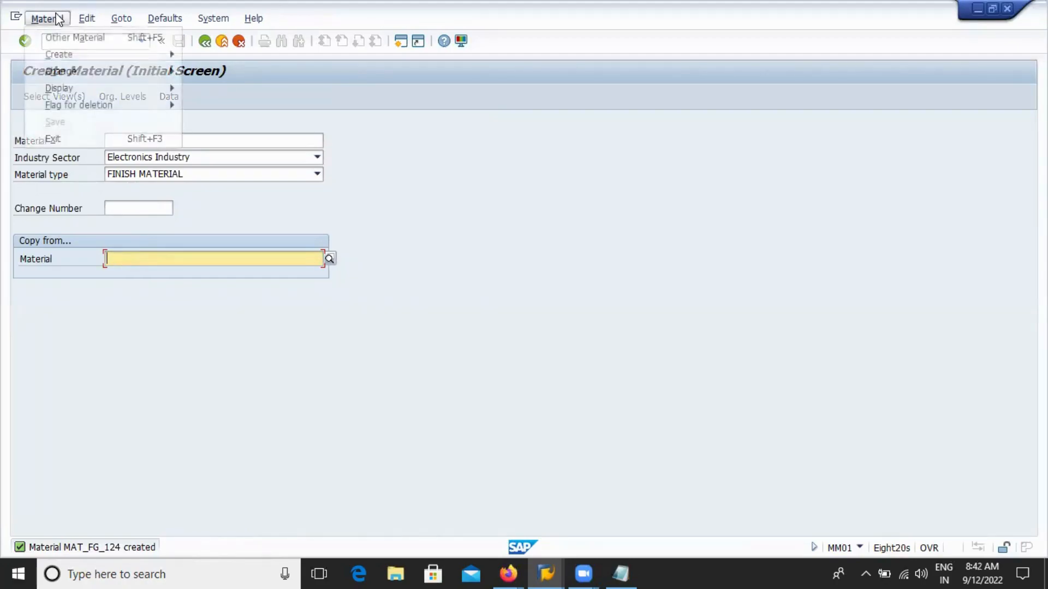
{"action": "mouse_move", "coordinate": [86, 70]}
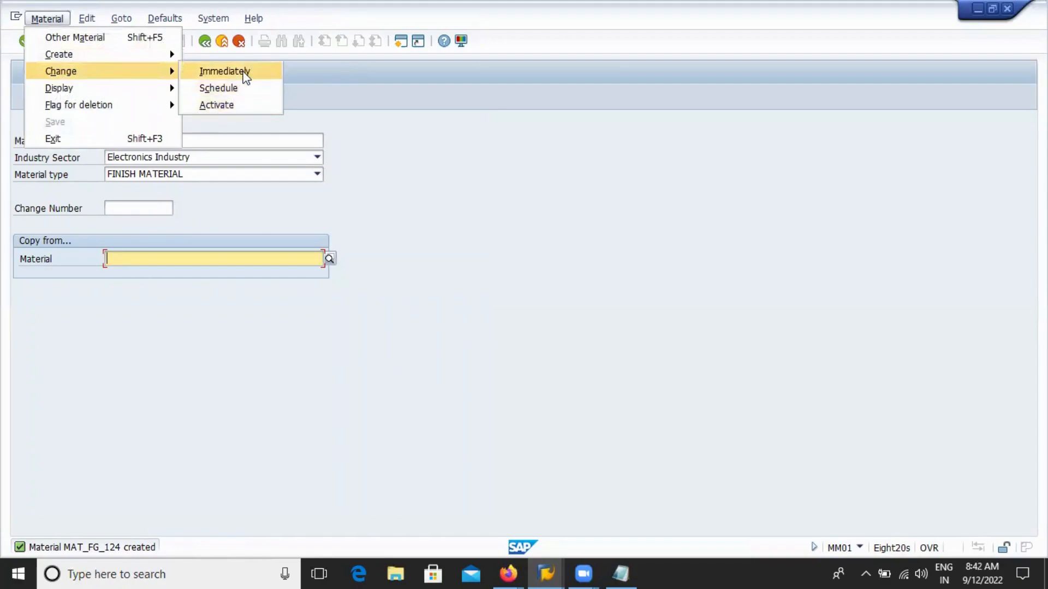
{"action": "left_click", "coordinate": [243, 73]}
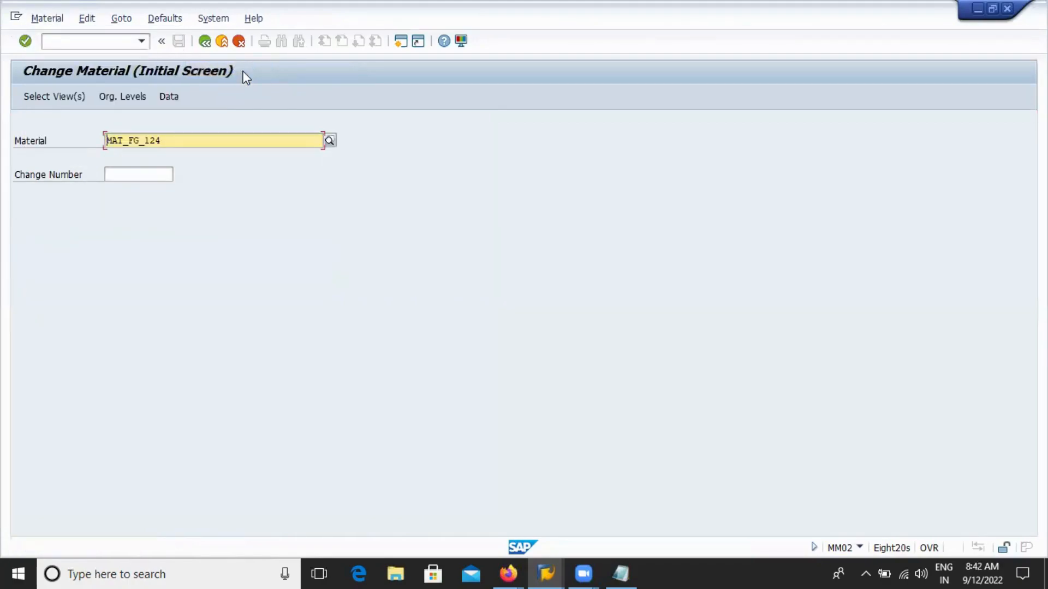
{"action": "key", "text": "Return"}
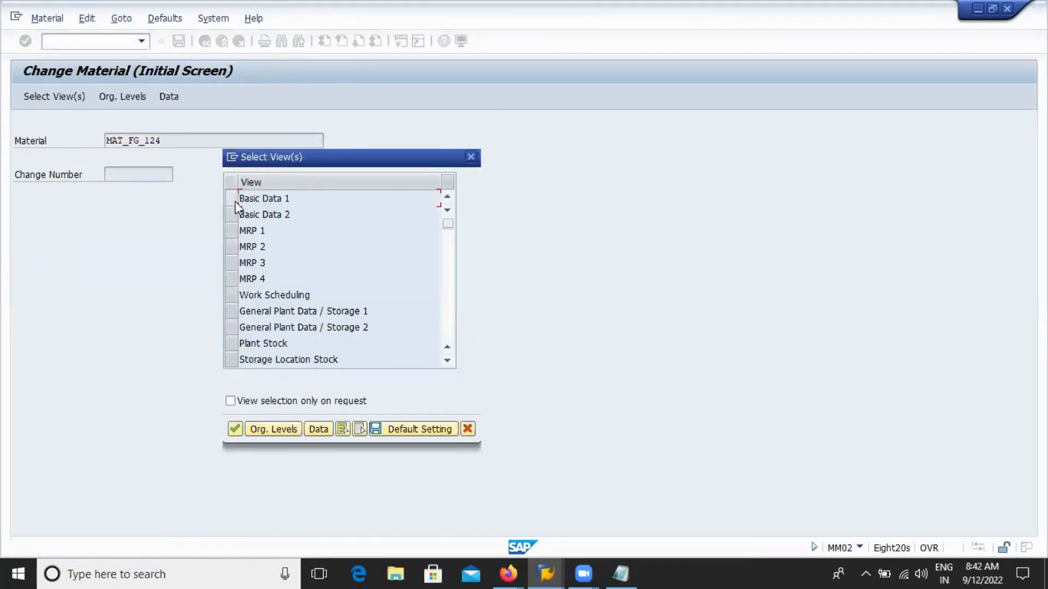
{"action": "left_click", "coordinate": [237, 201]}
{"action": "left_click", "coordinate": [277, 430]}
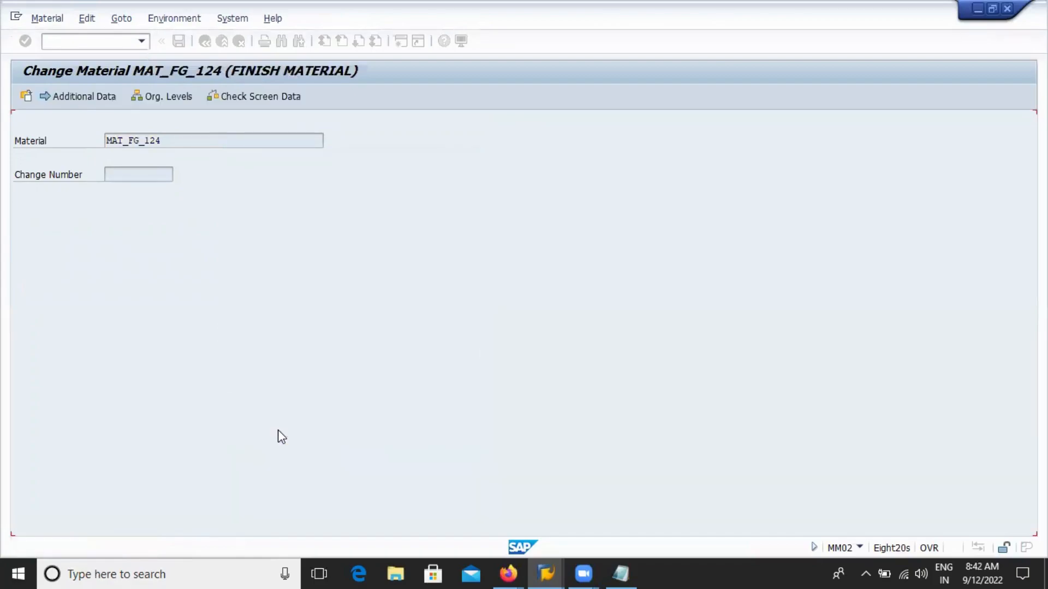
Examine the change documents of material MAT_FG_124, then leave the material without saving.
{"action": "left_click", "coordinate": [164, 17]}
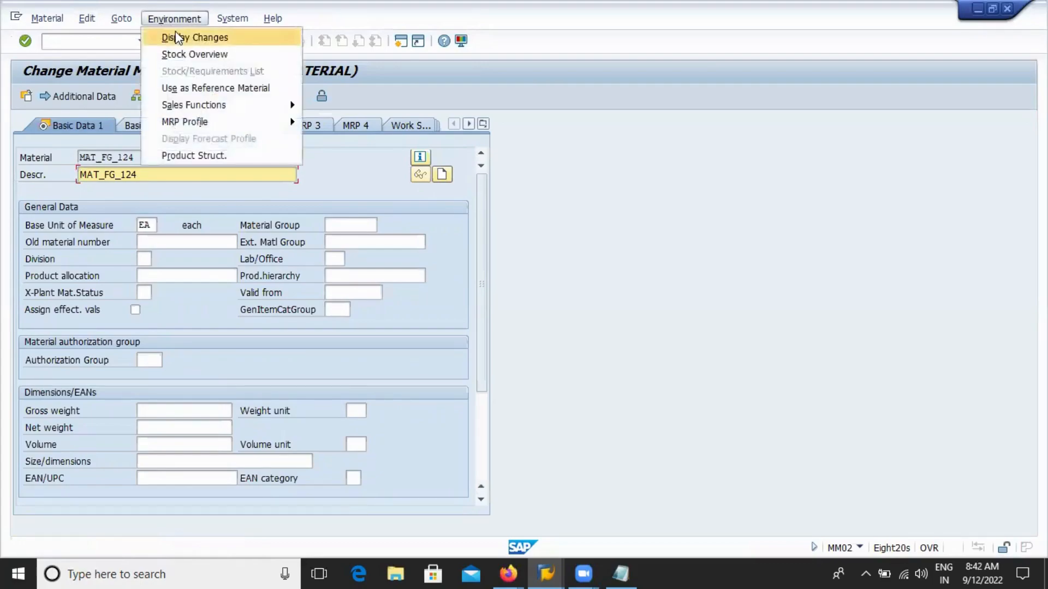
{"action": "left_click", "coordinate": [209, 37]}
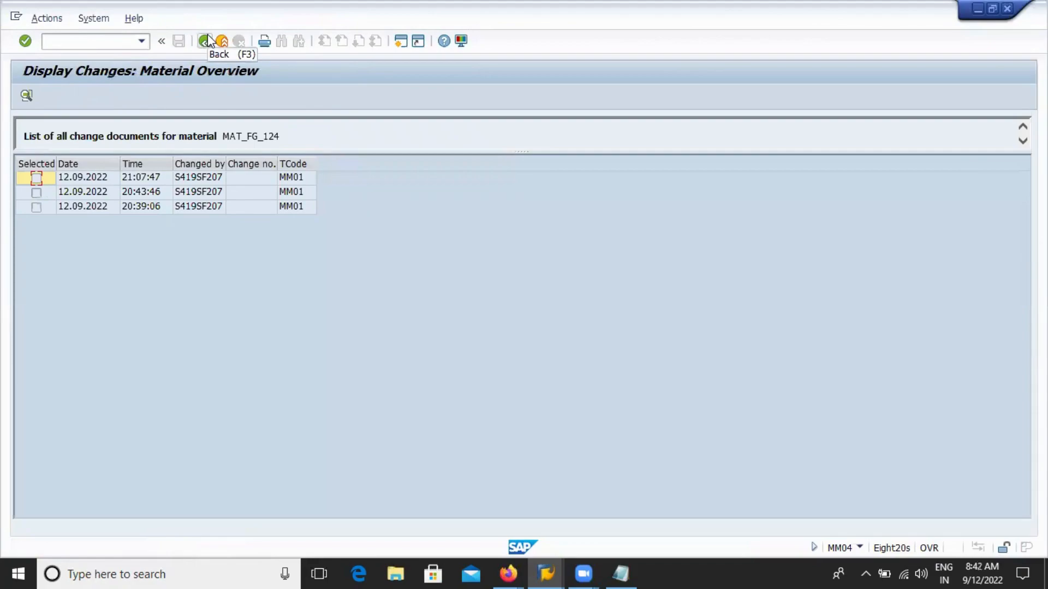
{"action": "left_click", "coordinate": [91, 183]}
{"action": "left_click", "coordinate": [133, 179]}
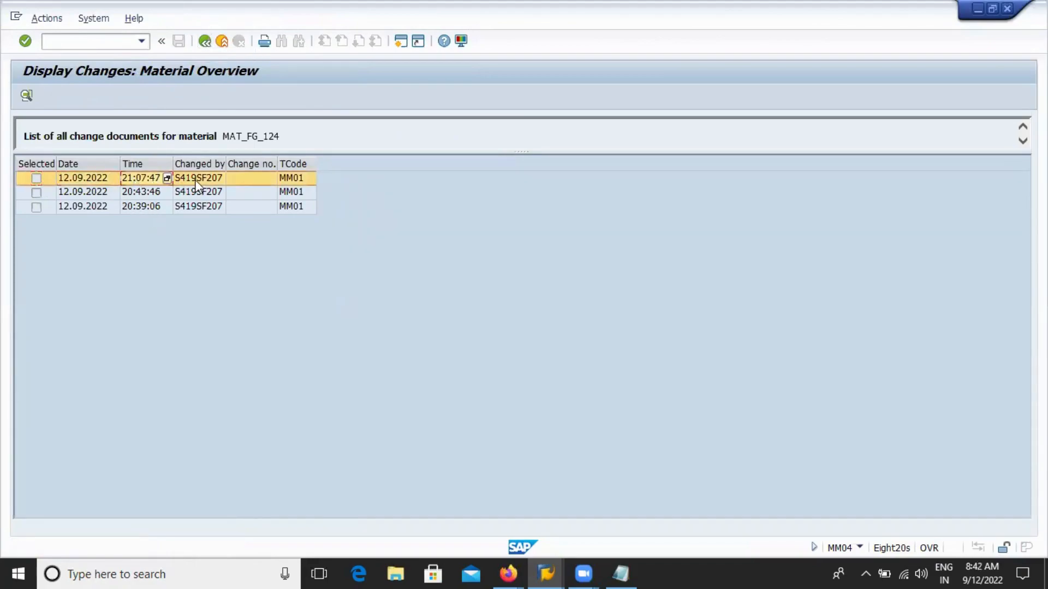
{"action": "left_click", "coordinate": [195, 177]}
{"action": "left_click", "coordinate": [206, 41]}
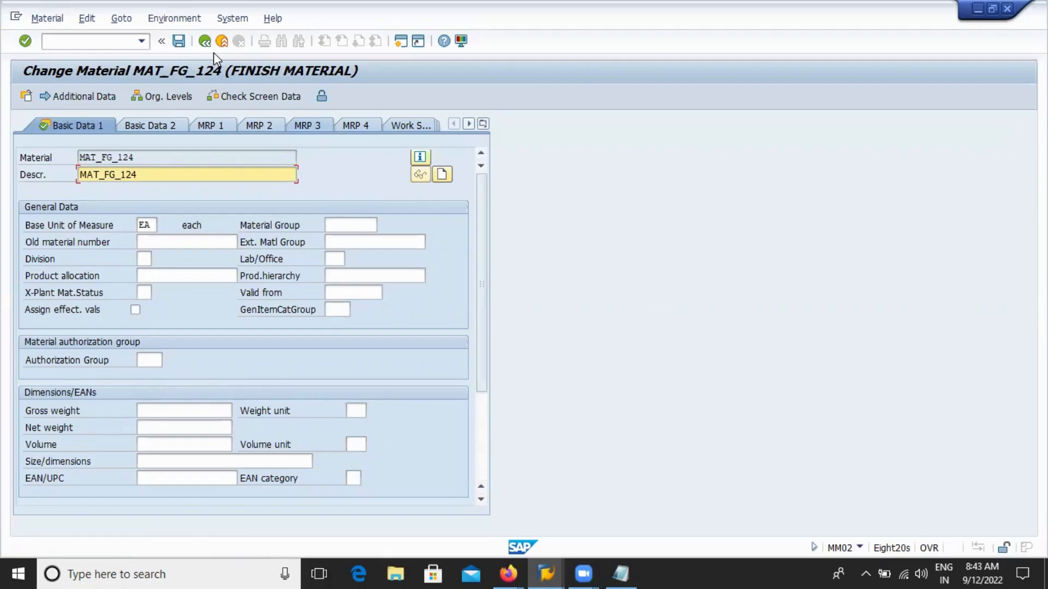
{"action": "left_click", "coordinate": [205, 42]}
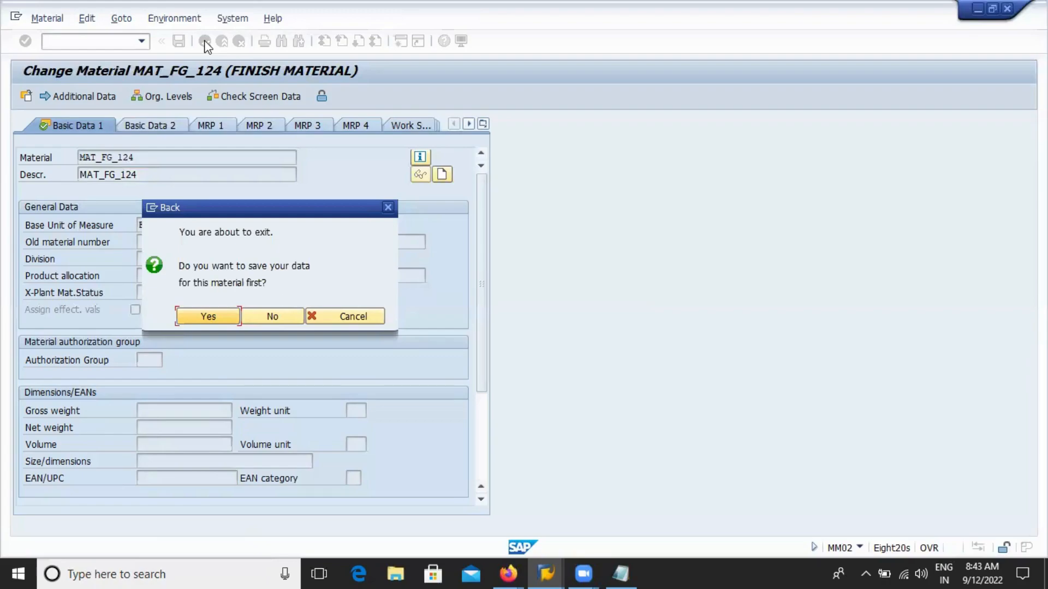
{"action": "left_click", "coordinate": [280, 317]}
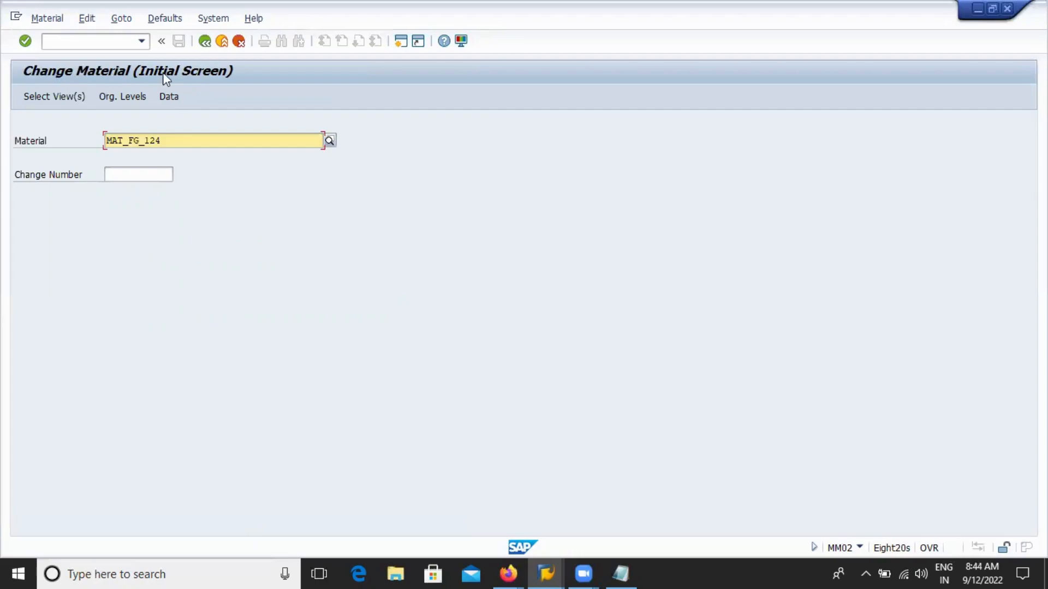
Switch from changing to creating a material, enter MAT_FG_124 as the material and bring up its view selection.
{"action": "left_click", "coordinate": [47, 18]}
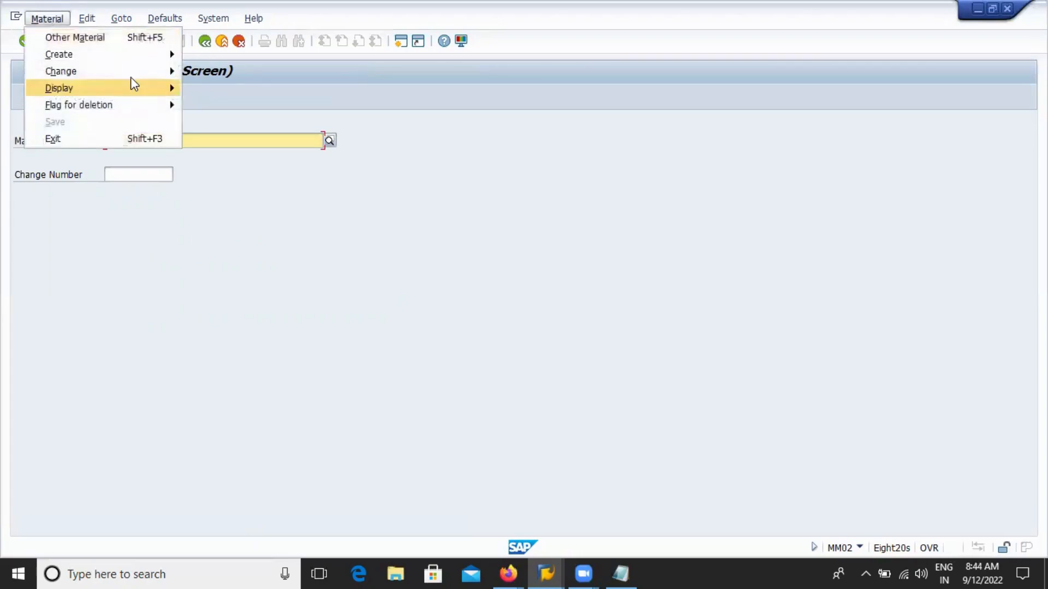
{"action": "mouse_move", "coordinate": [159, 54]}
{"action": "left_click", "coordinate": [234, 54]}
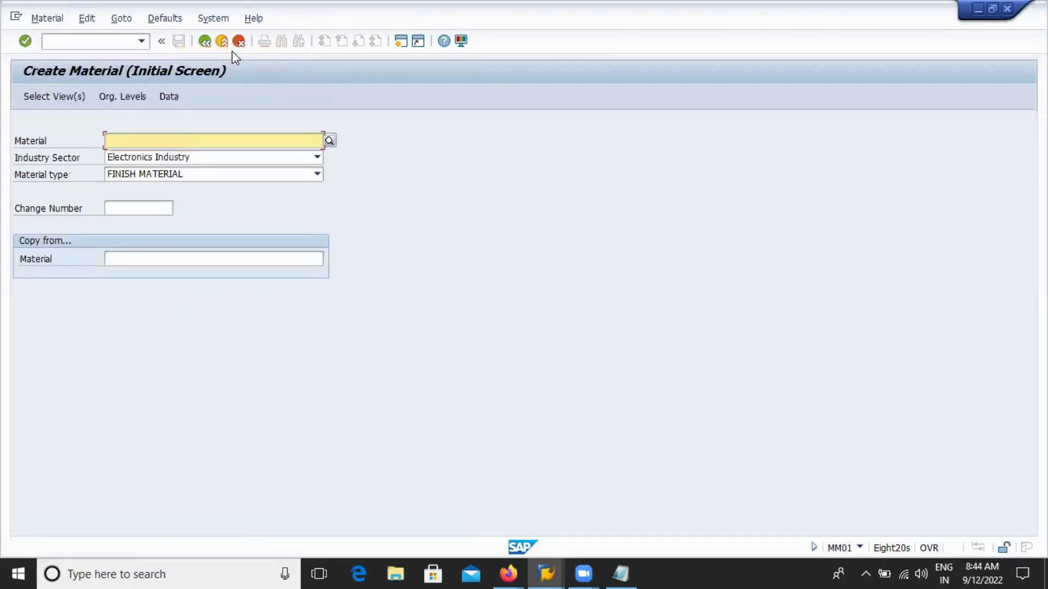
{"action": "left_click", "coordinate": [141, 155]}
{"action": "key", "text": "Return"}
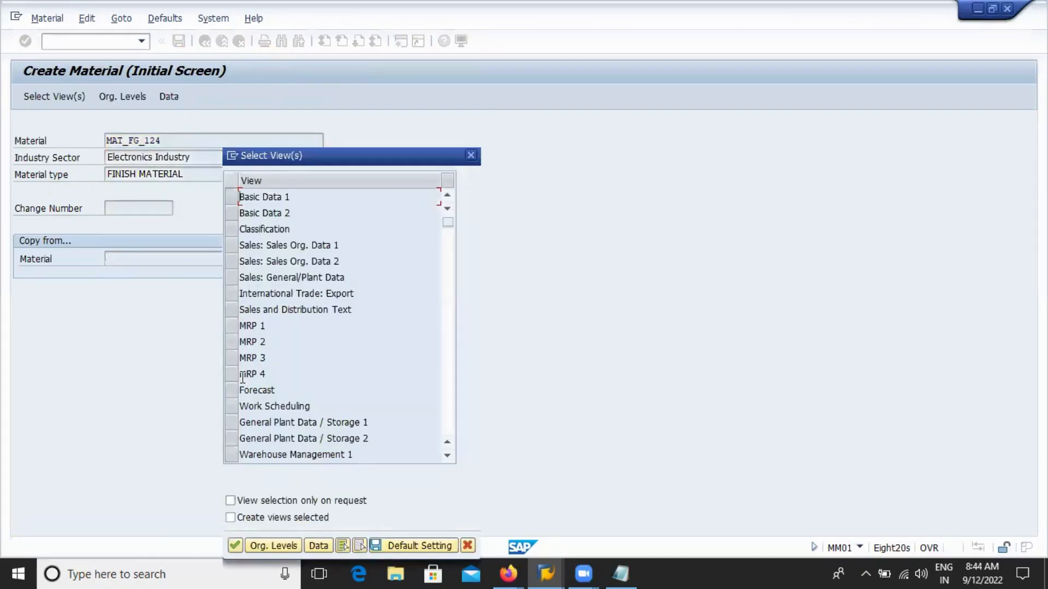
Select the Accounting 1 view for material MAT_FG_124 and open it for plant 9090.
{"action": "left_click", "coordinate": [451, 455]}
{"action": "left_click", "coordinate": [451, 455]}
{"action": "left_click", "coordinate": [450, 455]}
{"action": "left_click", "coordinate": [451, 456]}
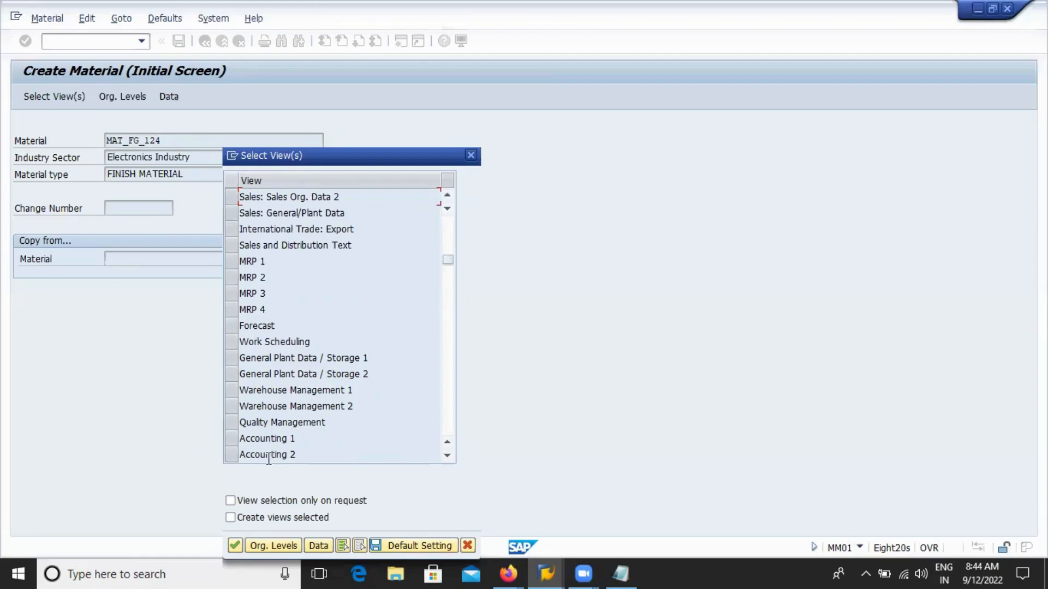
{"action": "left_click", "coordinate": [237, 441]}
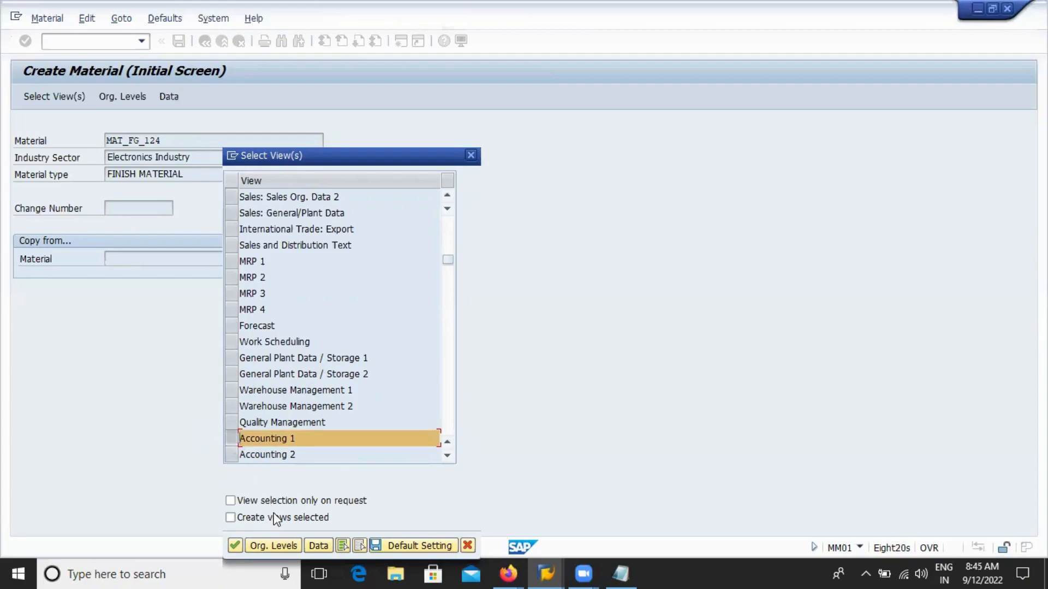
{"action": "key", "text": "Return"}
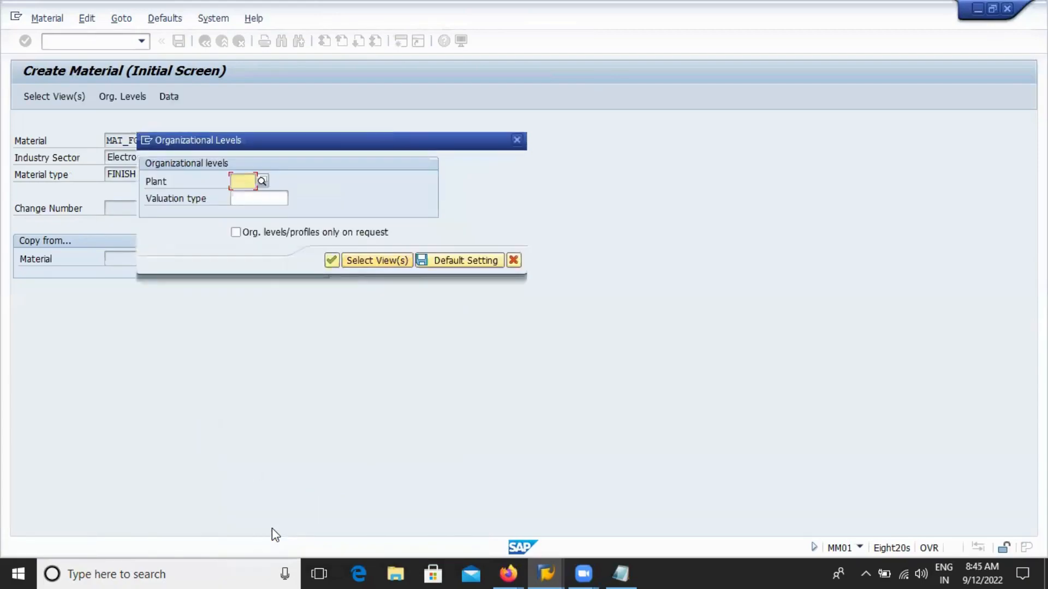
{"action": "key", "text": "BackSpace"}
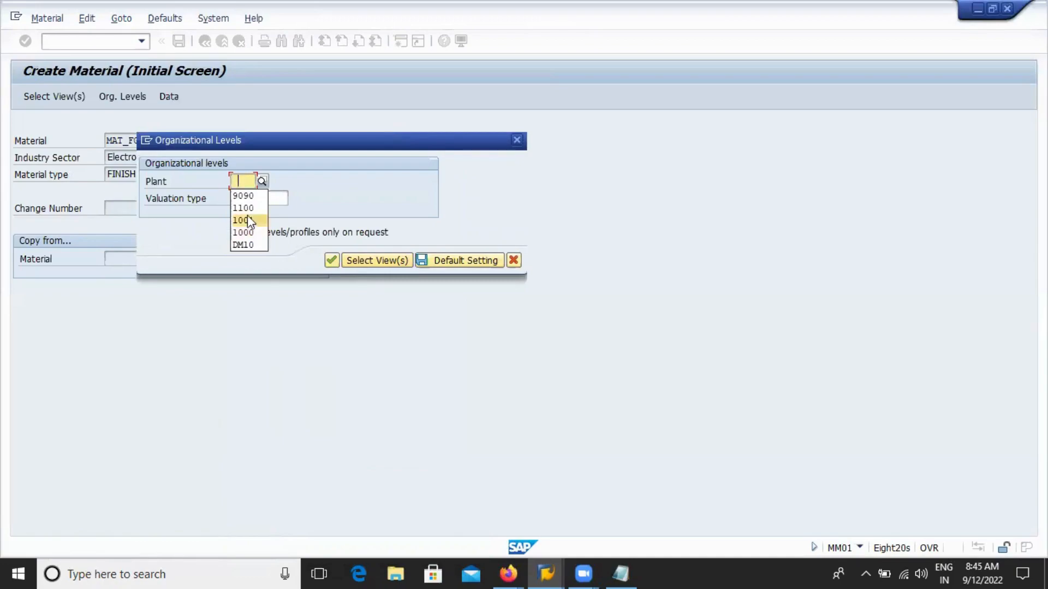
{"action": "left_click", "coordinate": [245, 200]}
{"action": "key", "text": "Return"}
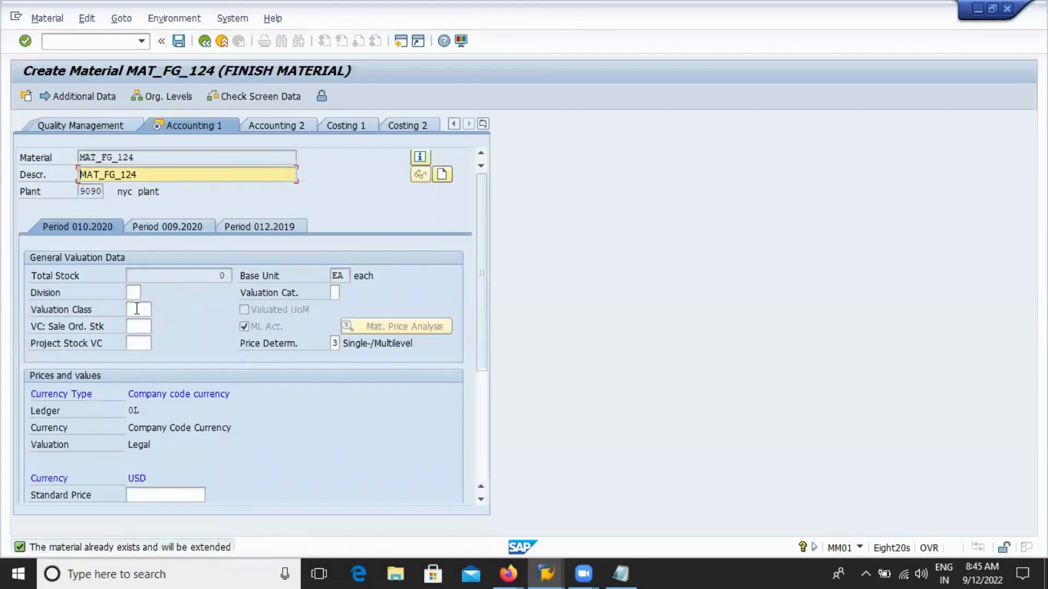
Examine the list of available valuation classes for finished goods and close it without choosing an entry.
{"action": "left_click", "coordinate": [136, 308]}
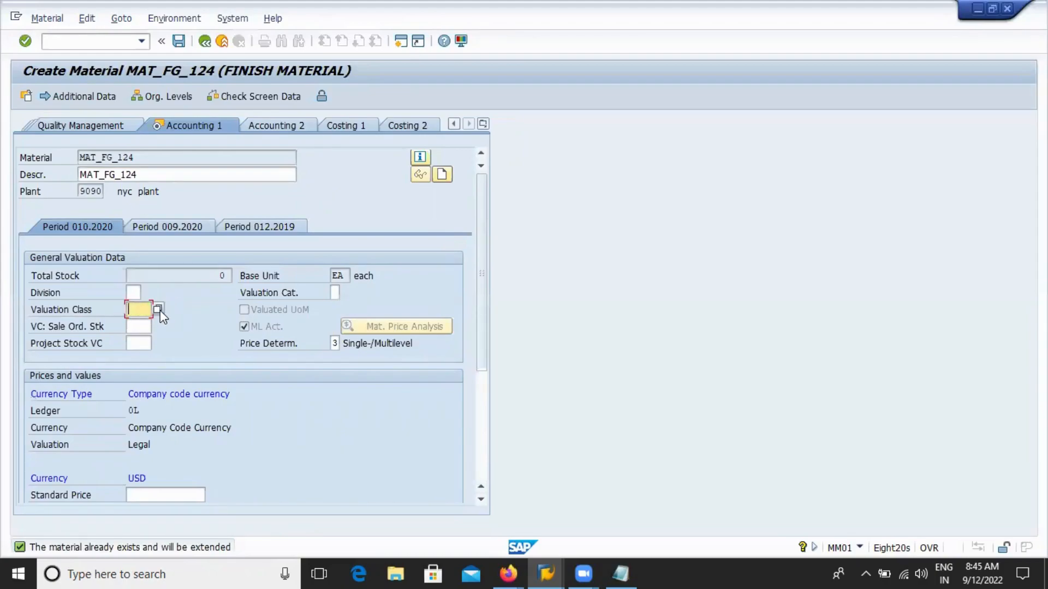
{"action": "left_click", "coordinate": [158, 309]}
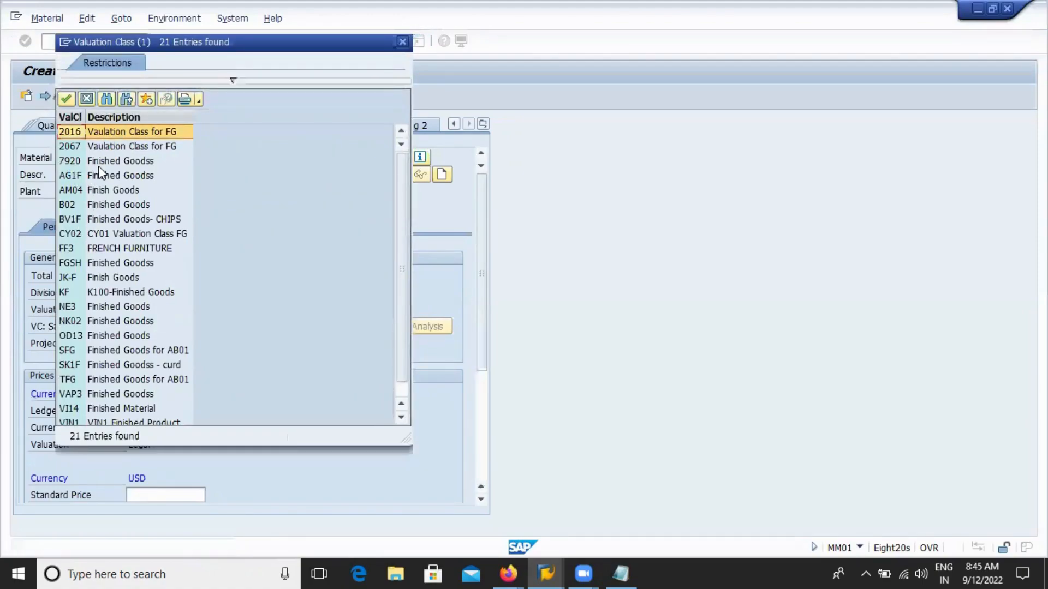
{"action": "left_click", "coordinate": [98, 166]}
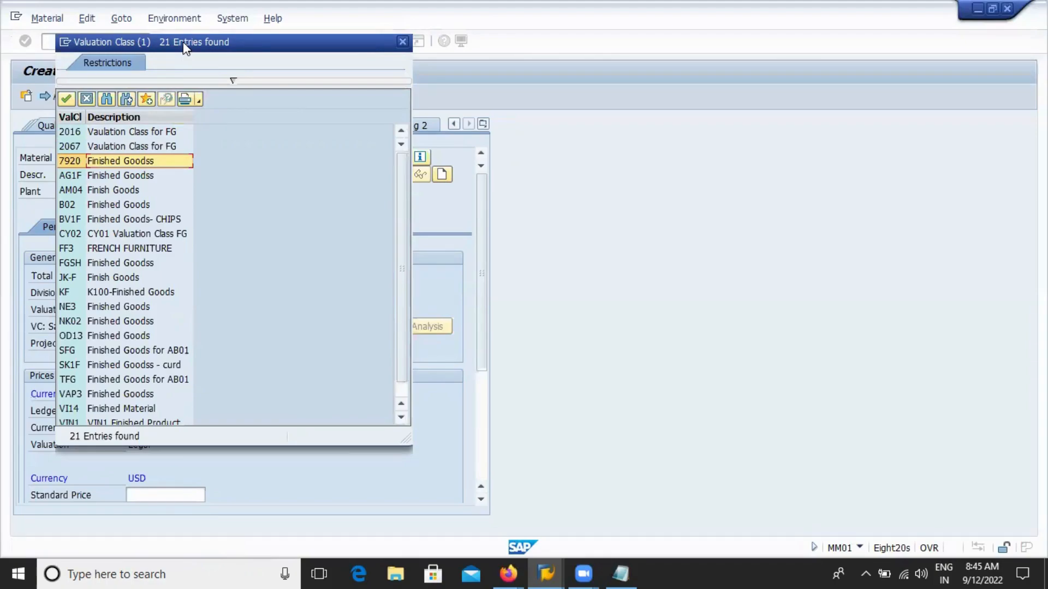
{"action": "left_click_drag", "start_coordinate": [182, 41], "coordinate": [477, 49]}
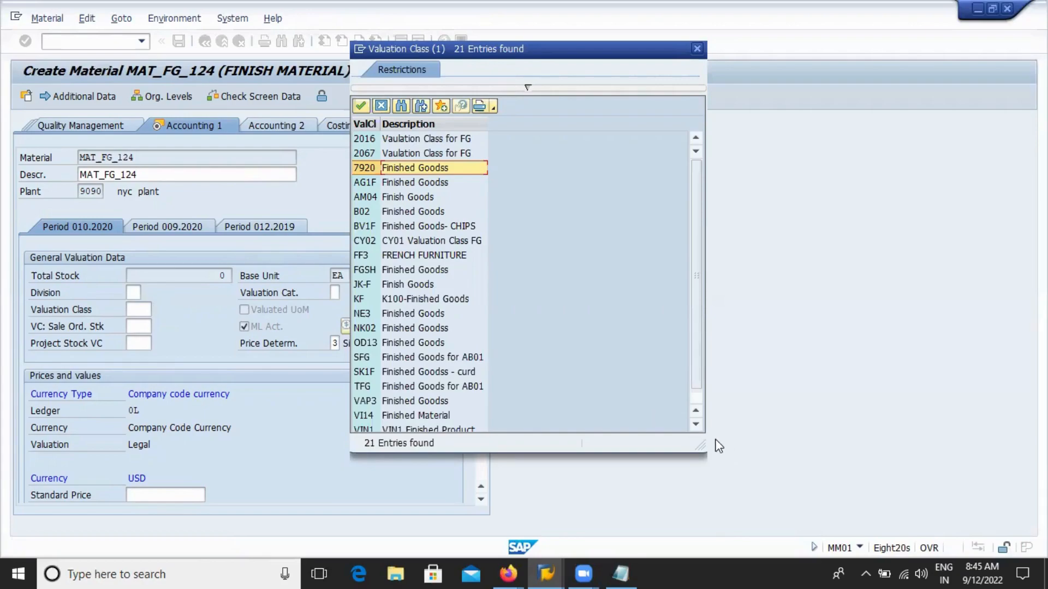
{"action": "left_click", "coordinate": [695, 423]}
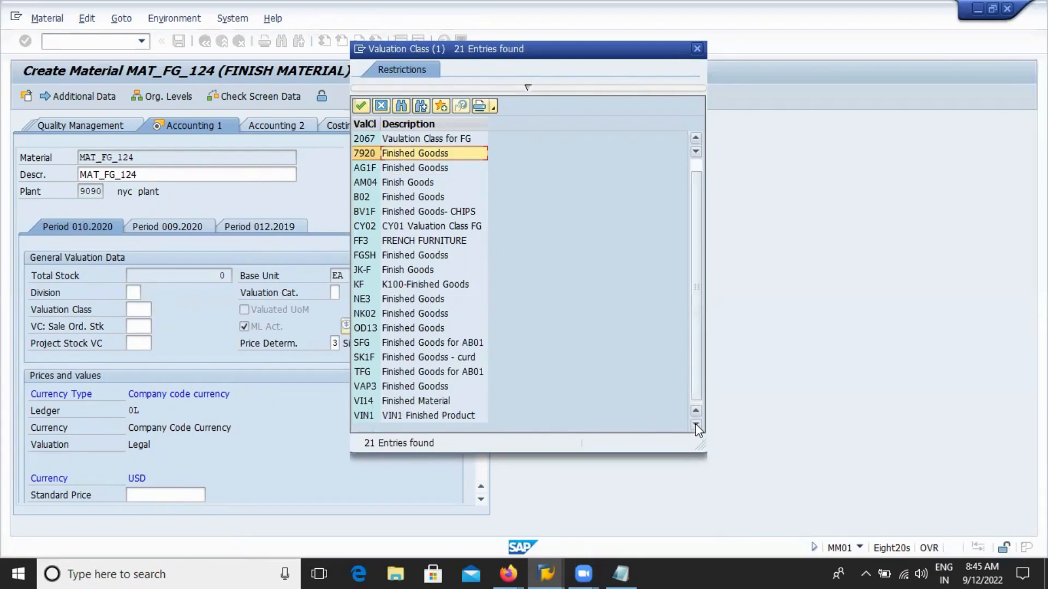
{"action": "left_click", "coordinate": [431, 386]}
{"action": "left_click", "coordinate": [426, 358]}
{"action": "left_click", "coordinate": [381, 106]}
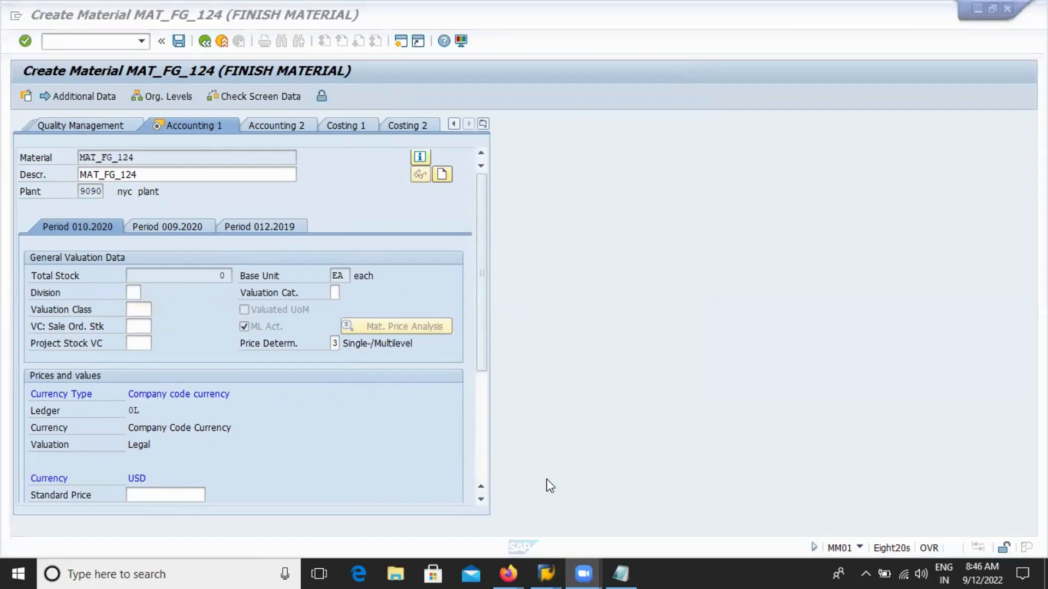
Set the material's valuation class to 7920 and go to its standard price.
{"action": "left_click", "coordinate": [481, 499]}
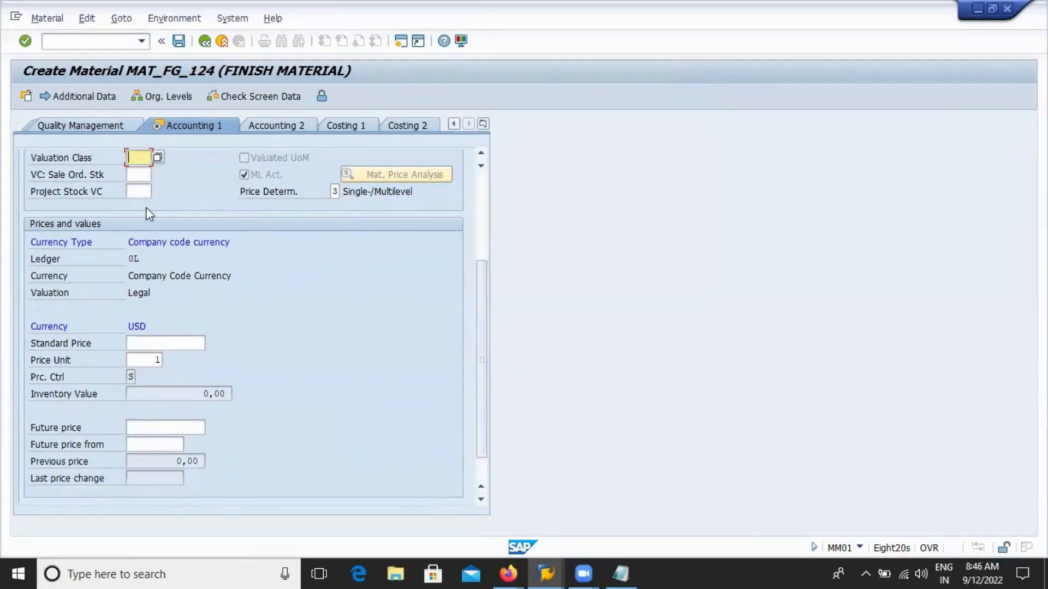
{"action": "type", "text": "7920"}
{"action": "left_click", "coordinate": [138, 342]}
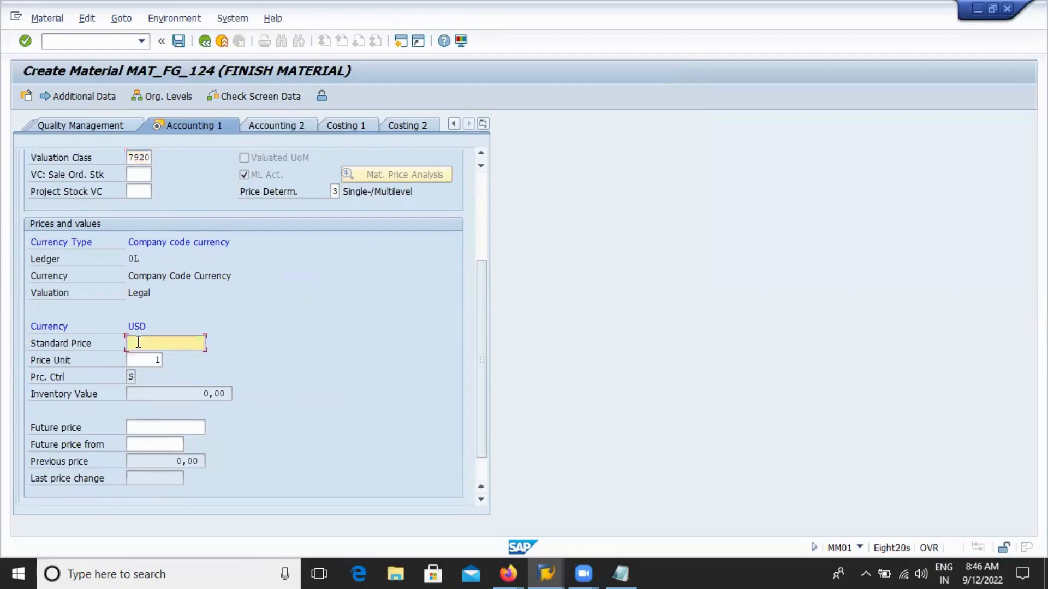
Review the price control options and close them without a choice, then return to the general valuation data.
{"action": "left_click", "coordinate": [132, 377]}
{"action": "left_click", "coordinate": [143, 378]}
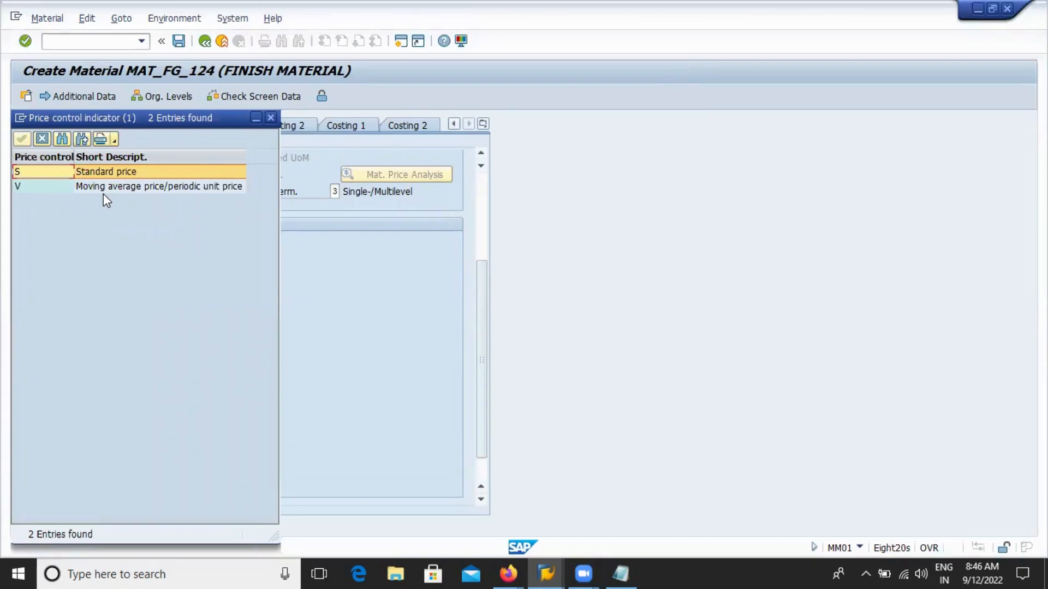
{"action": "left_click", "coordinate": [93, 191]}
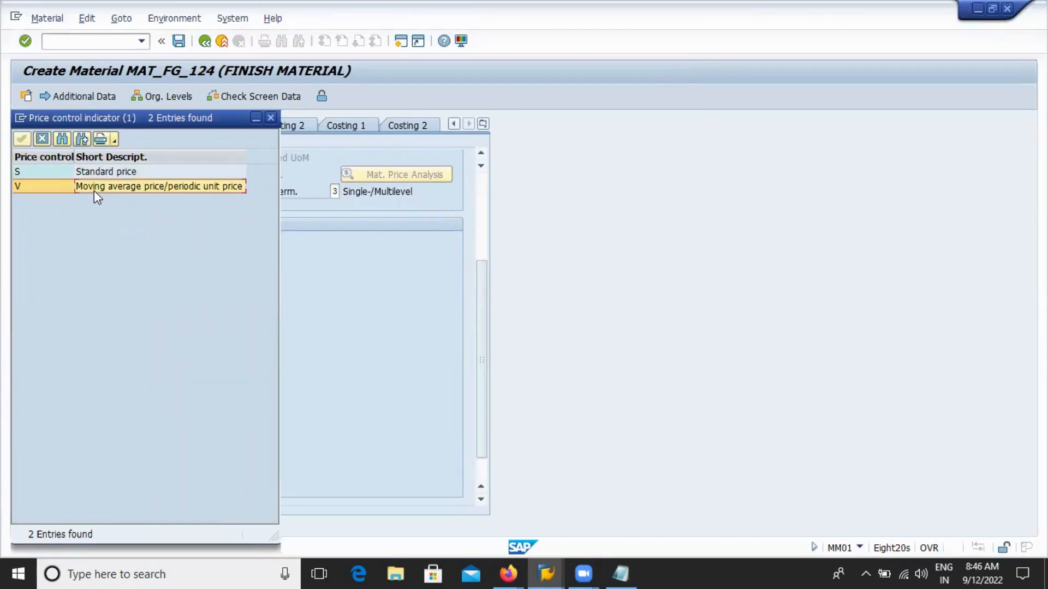
{"action": "left_click", "coordinate": [43, 137]}
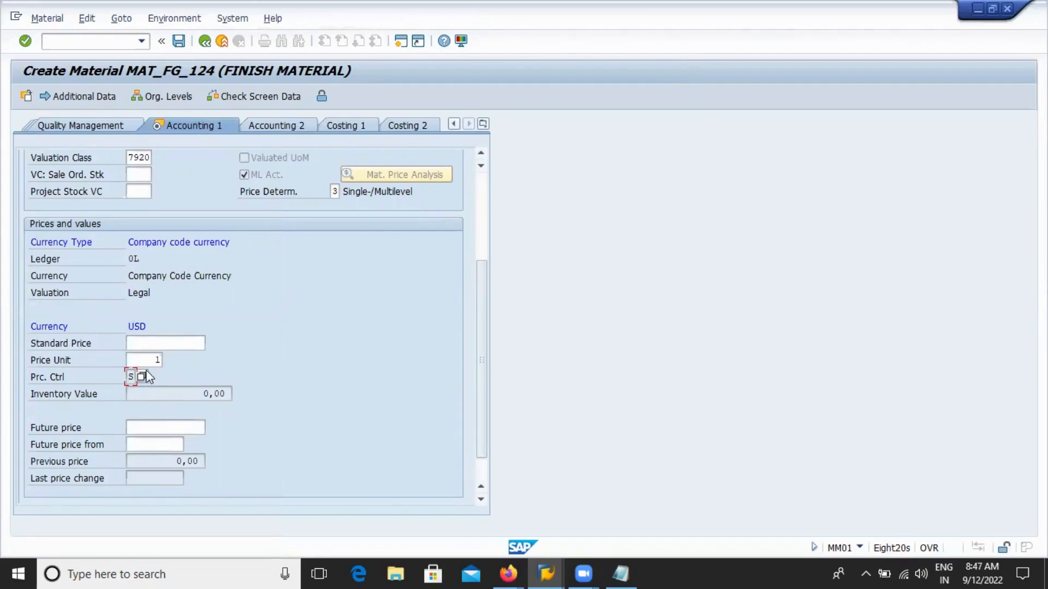
{"action": "left_click", "coordinate": [139, 341]}
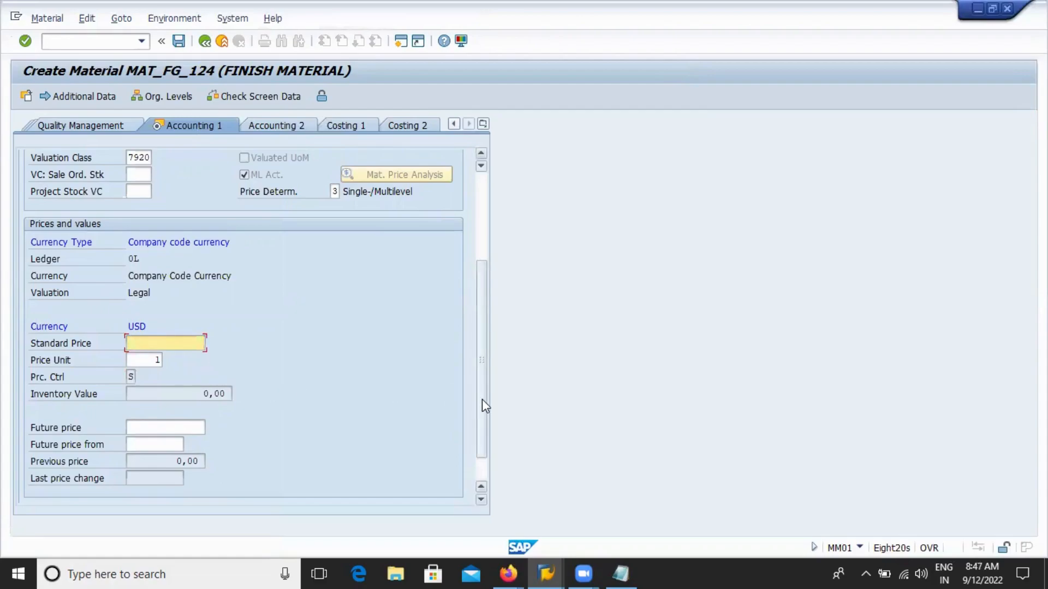
{"action": "left_click_drag", "start_coordinate": [482, 398], "coordinate": [483, 314]}
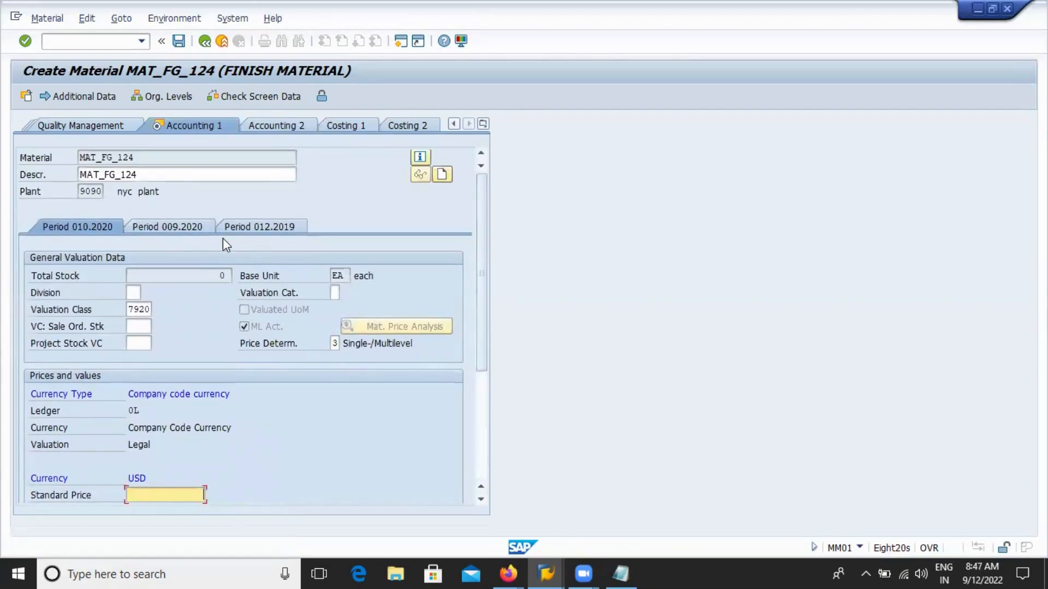
Review the Accounting 2 view and the Costing 1 view with its costing lot size.
{"action": "left_click", "coordinate": [286, 126]}
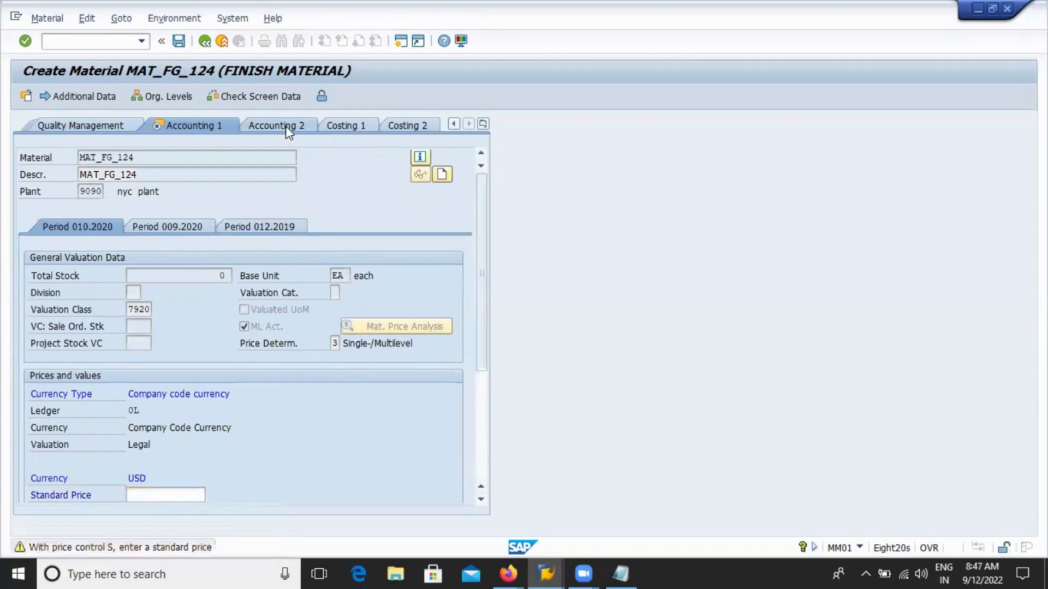
{"action": "left_click", "coordinate": [285, 126]}
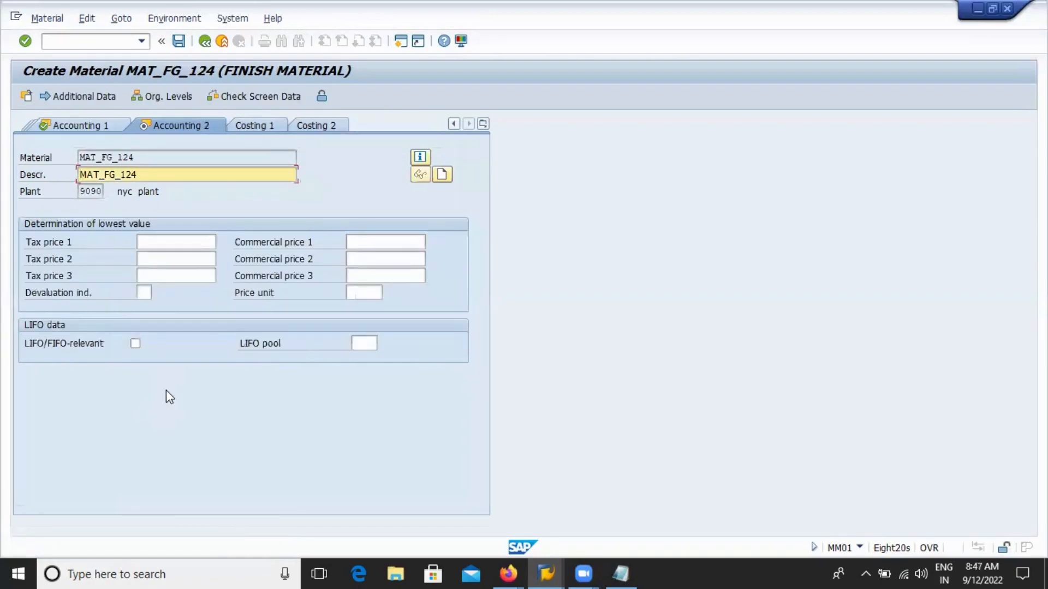
{"action": "left_click", "coordinate": [263, 121]}
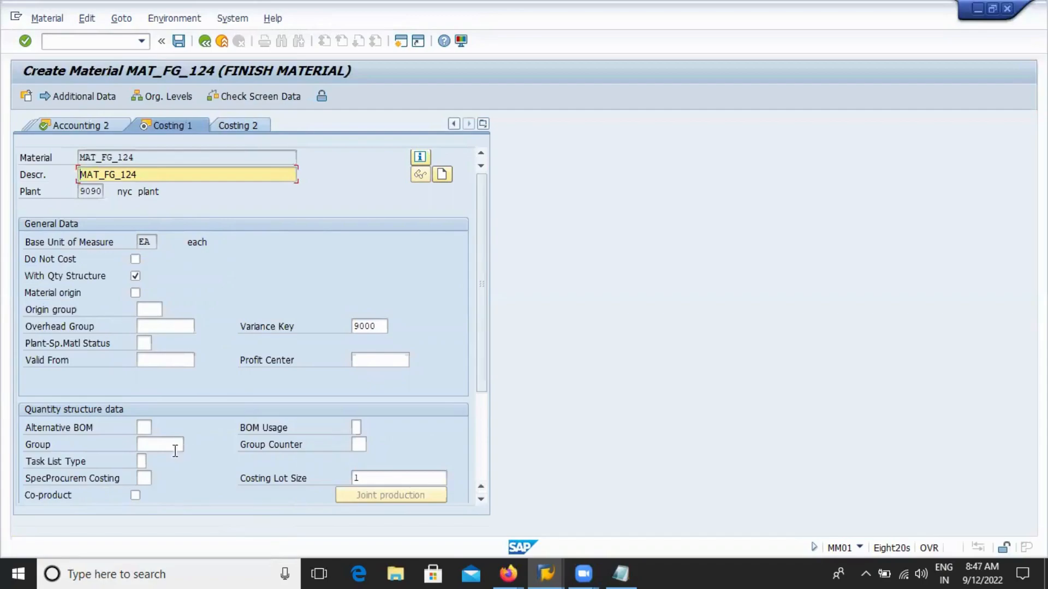
{"action": "left_click", "coordinate": [372, 478]}
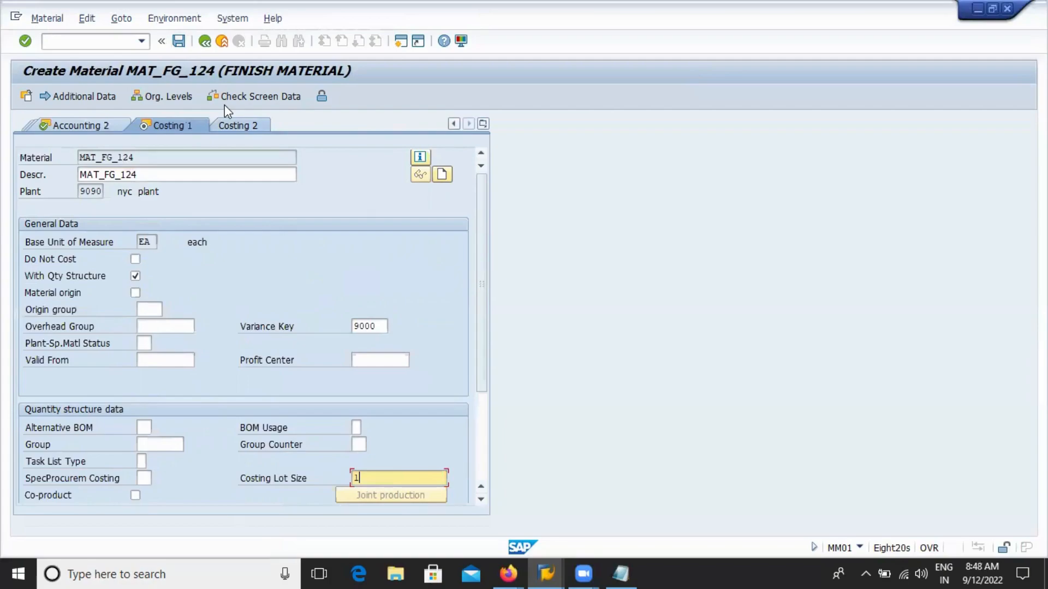
Try to switch to the Work Scheduling view and save the material data, then exit material creation.
{"action": "key", "text": "ctrl+slash"}
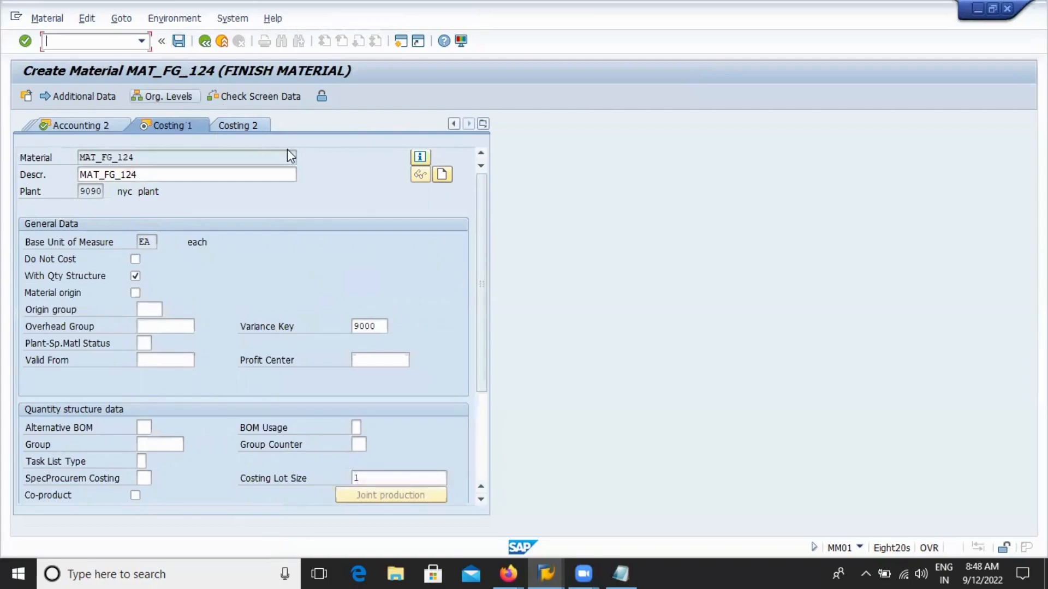
{"action": "left_click", "coordinate": [483, 125]}
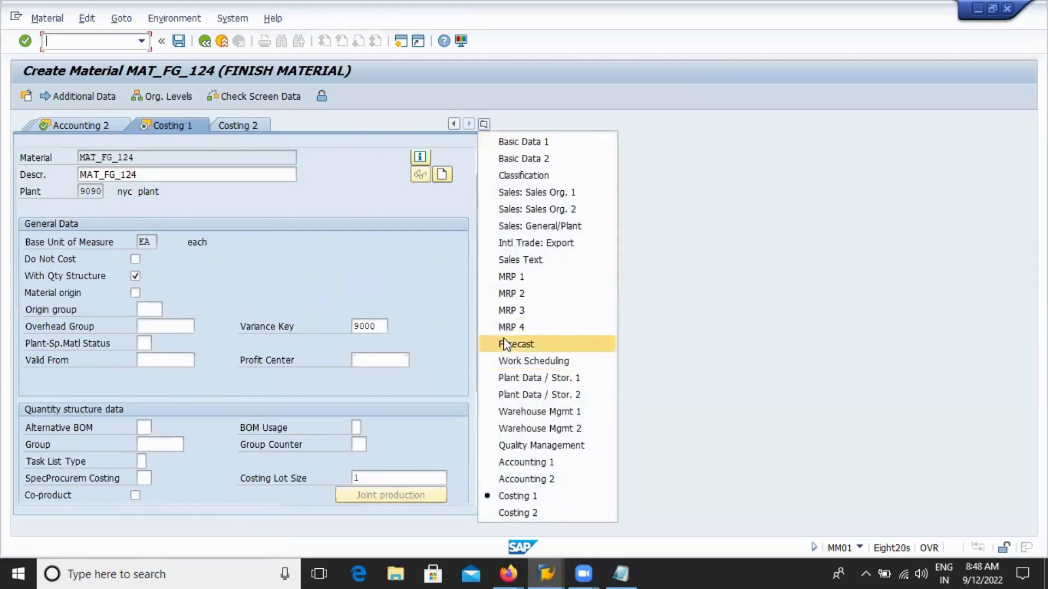
{"action": "left_click", "coordinate": [500, 364]}
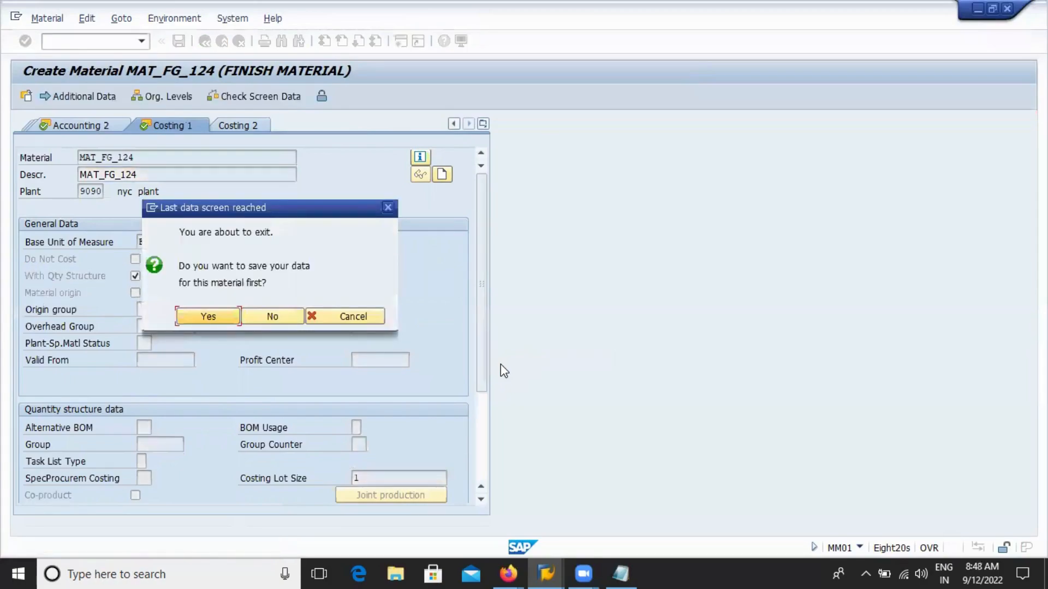
{"action": "left_click", "coordinate": [207, 317]}
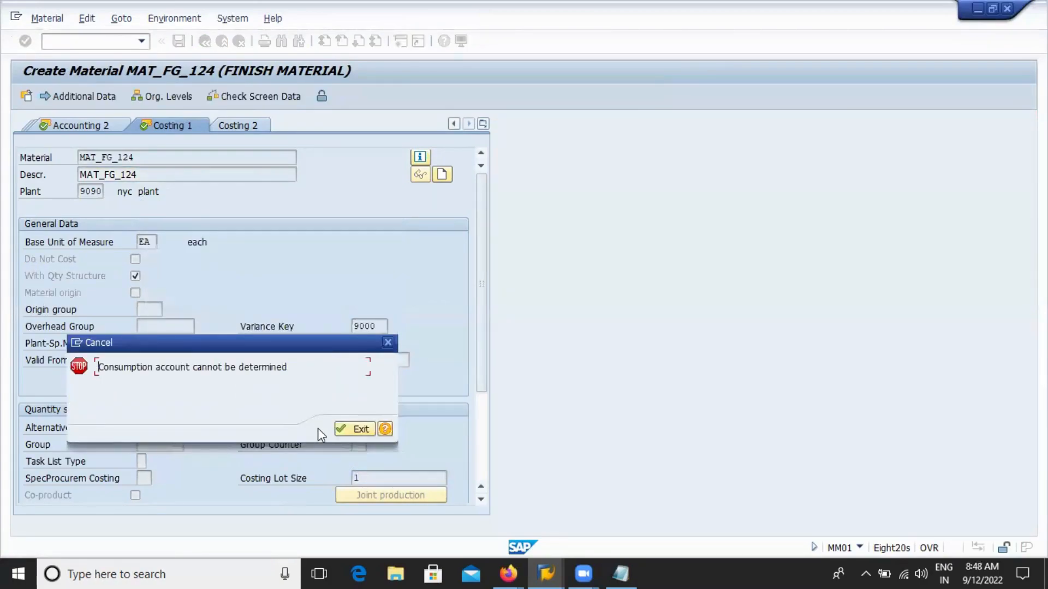
{"action": "left_click", "coordinate": [350, 430]}
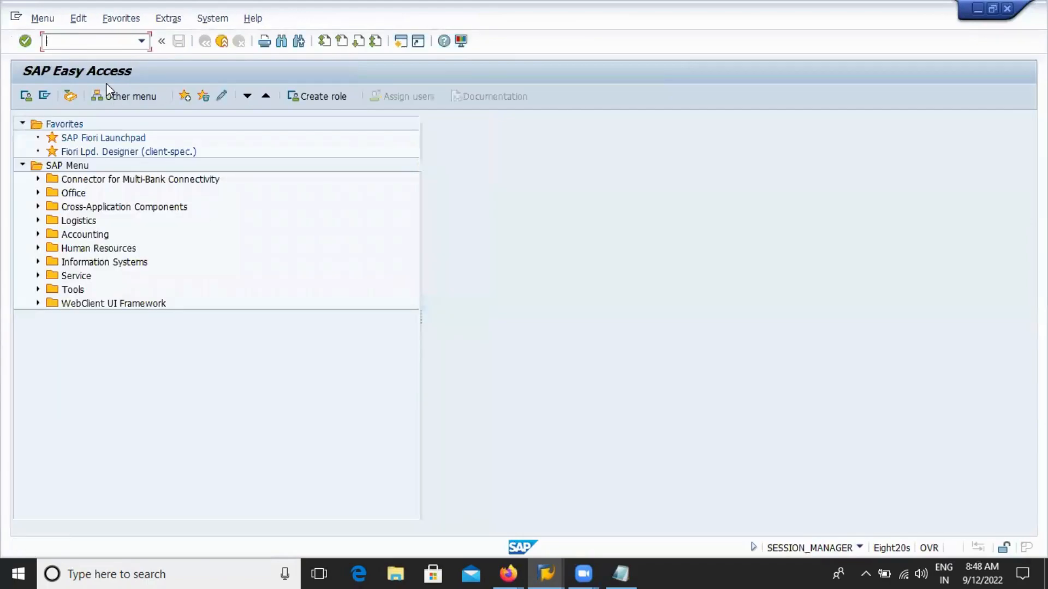
Run transaction mm02 and open material MAT_FG_124 in its Work Scheduling view for plant 9090.
{"action": "type", "text": "mm02"}
{"action": "key", "text": "Return"}
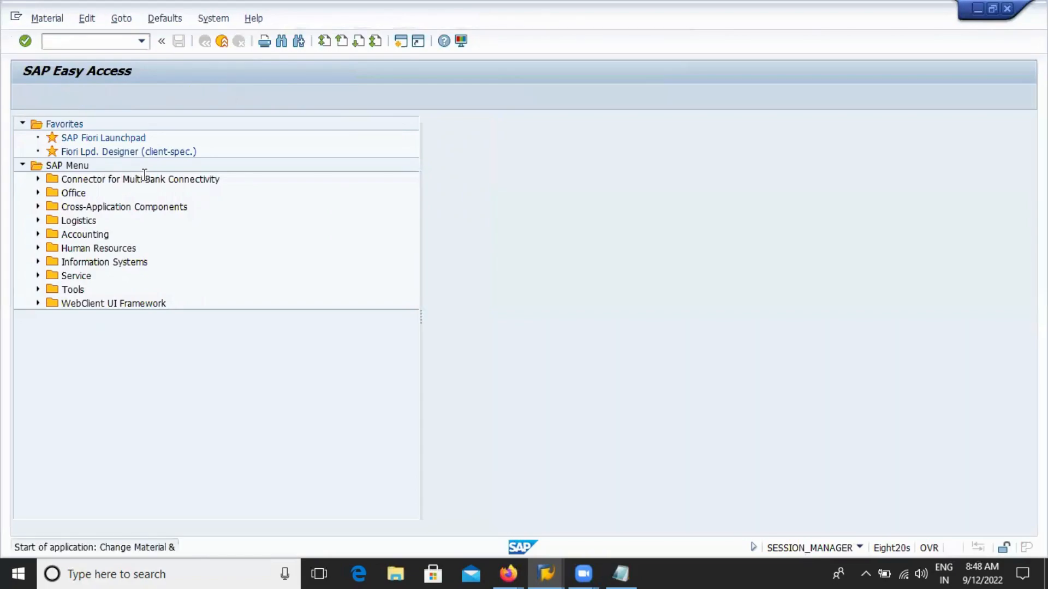
{"action": "key", "text": "Return"}
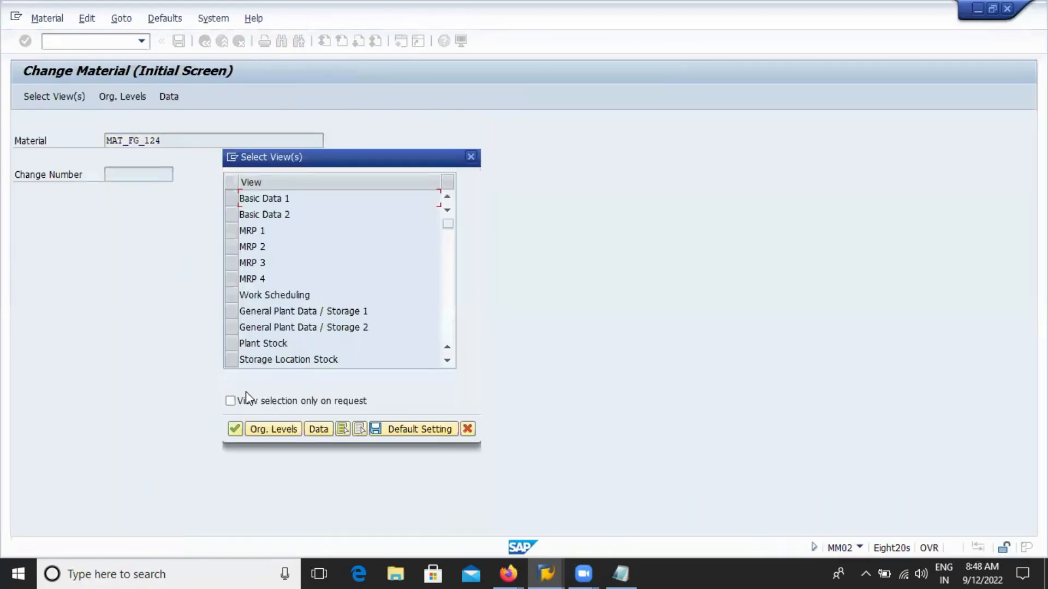
{"action": "left_click", "coordinate": [230, 294]}
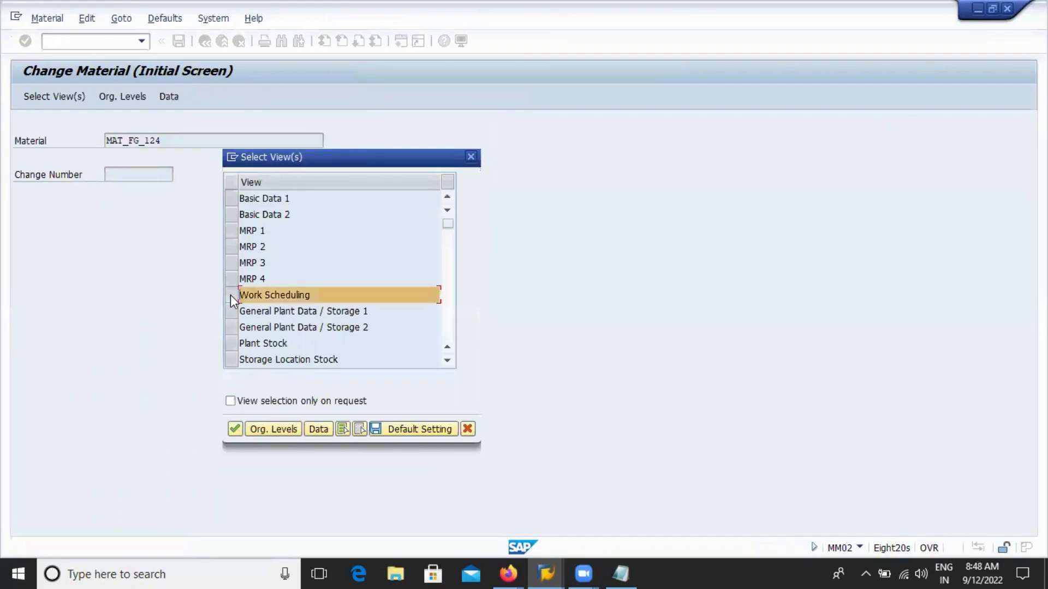
{"action": "key", "text": "Return"}
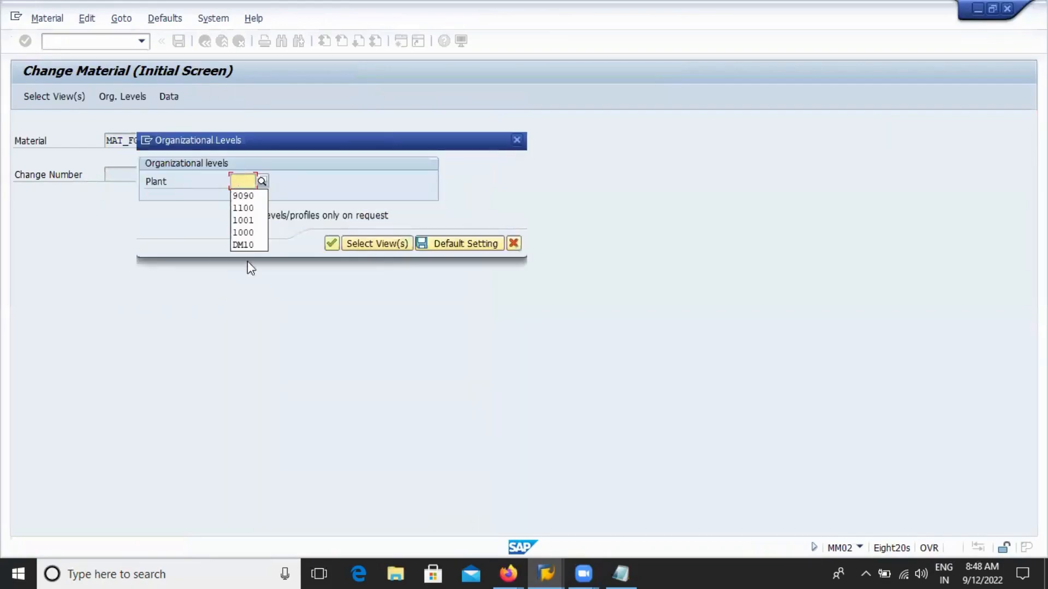
{"action": "left_click", "coordinate": [242, 194]}
{"action": "key", "text": "Return"}
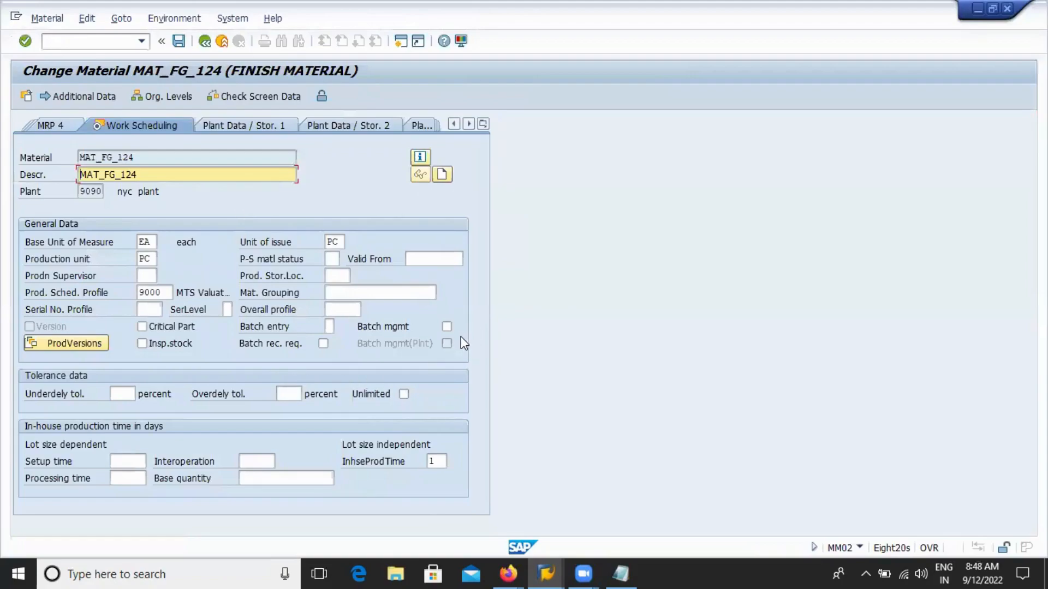
Enable batch management in the Work Scheduling view and set batch entry to 1, manual batch determination required upon release of order.
{"action": "left_click", "coordinate": [451, 328]}
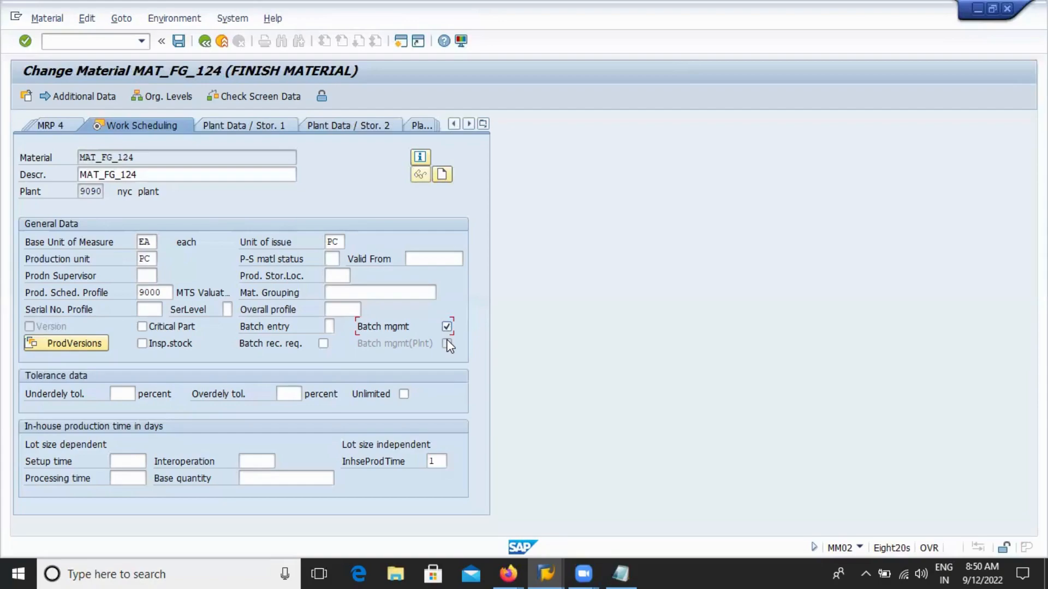
{"action": "left_click", "coordinate": [328, 326]}
{"action": "left_click", "coordinate": [341, 327]}
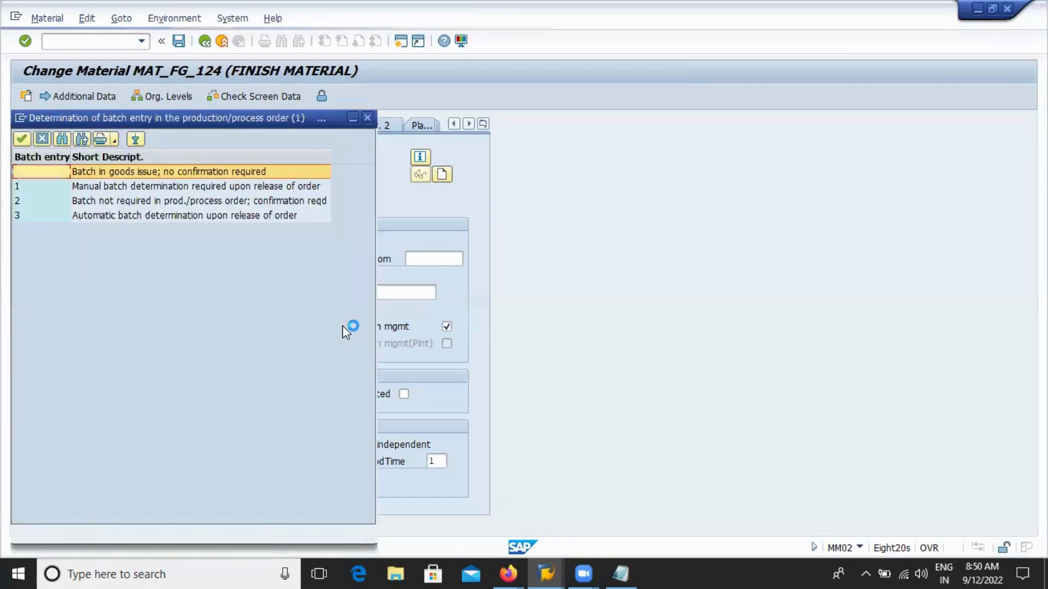
{"action": "left_click", "coordinate": [94, 192]}
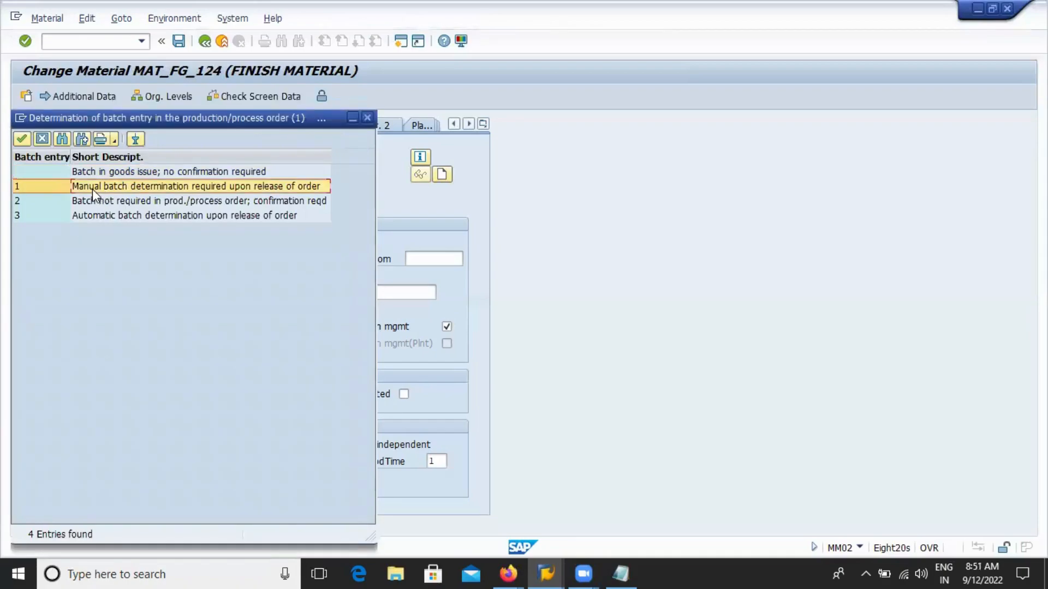
{"action": "left_click", "coordinate": [96, 205]}
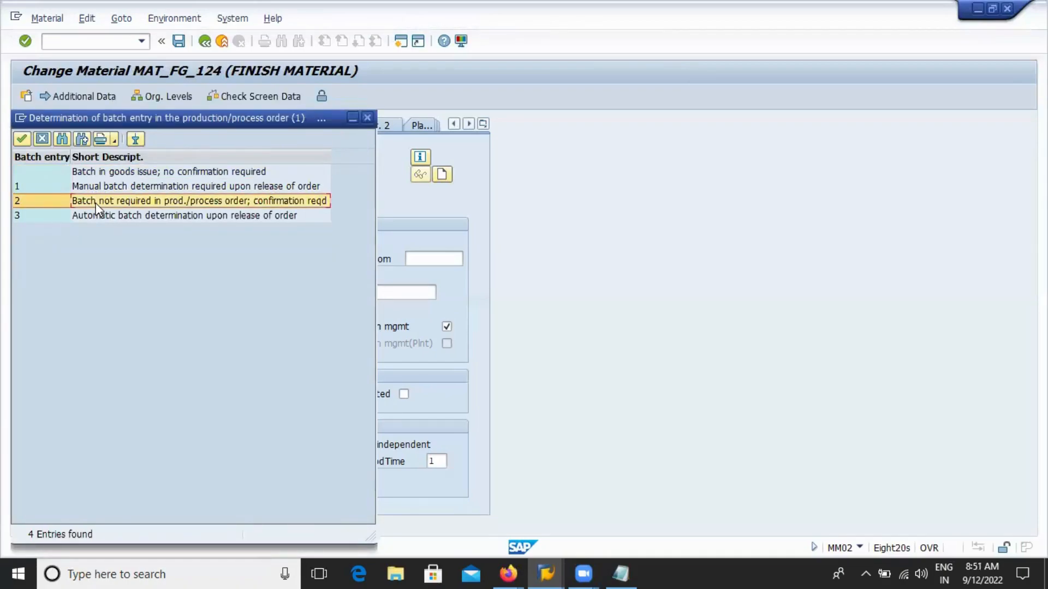
{"action": "left_click", "coordinate": [90, 217]}
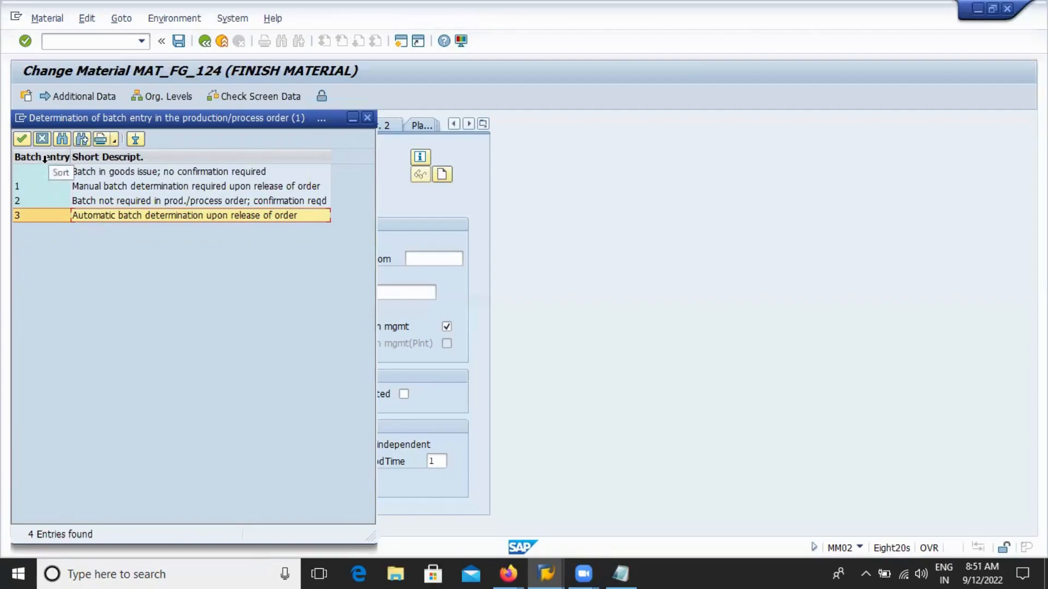
{"action": "double_click", "coordinate": [92, 188]}
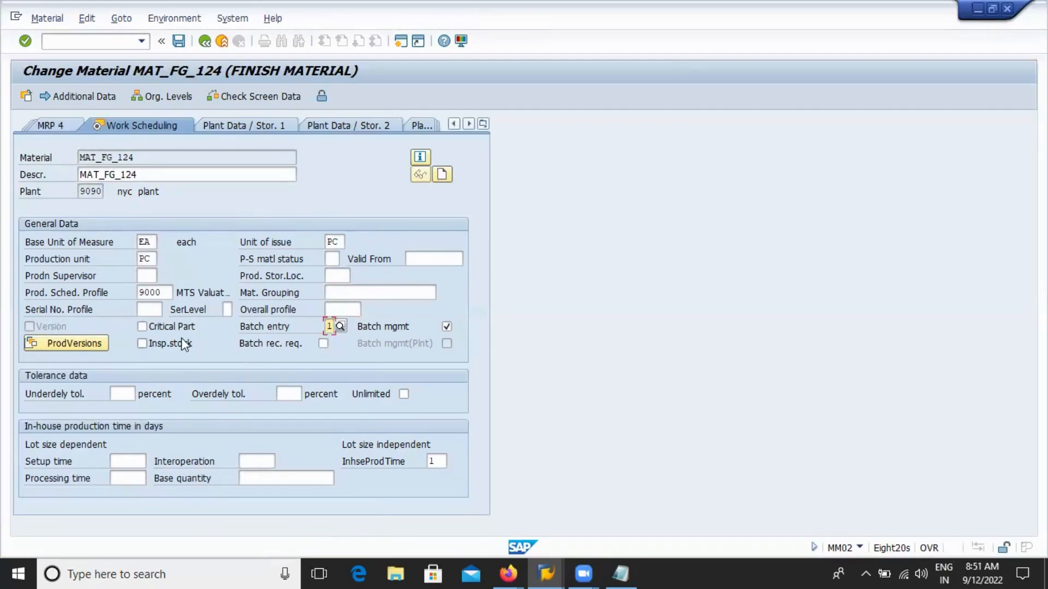
Review the available serial number profiles and close the selection without choosing one.
{"action": "left_click", "coordinate": [151, 309]}
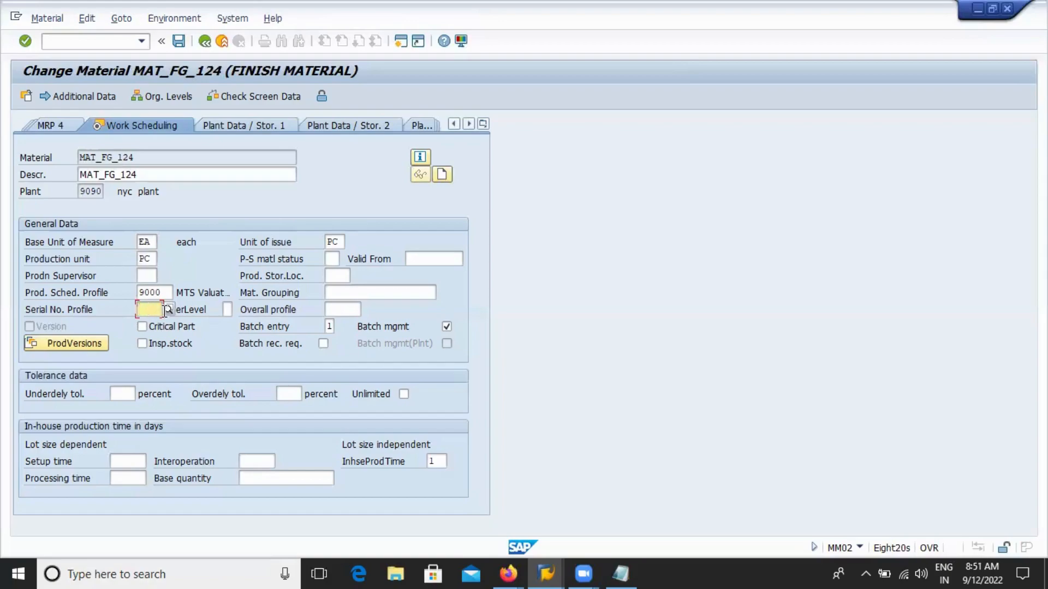
{"action": "left_click", "coordinate": [169, 309]}
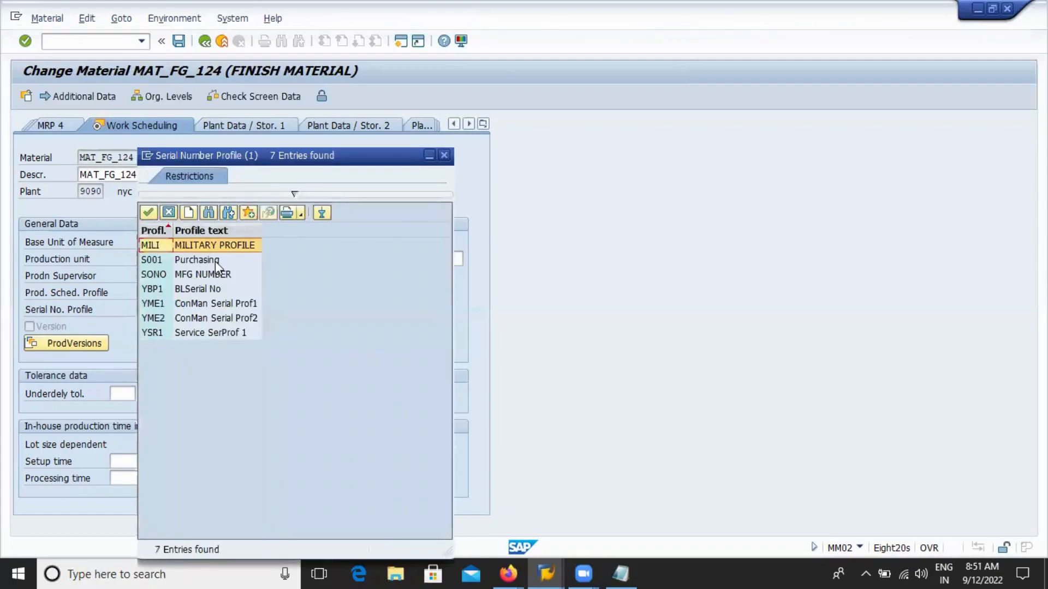
{"action": "left_click", "coordinate": [200, 261]}
{"action": "left_click", "coordinate": [197, 291]}
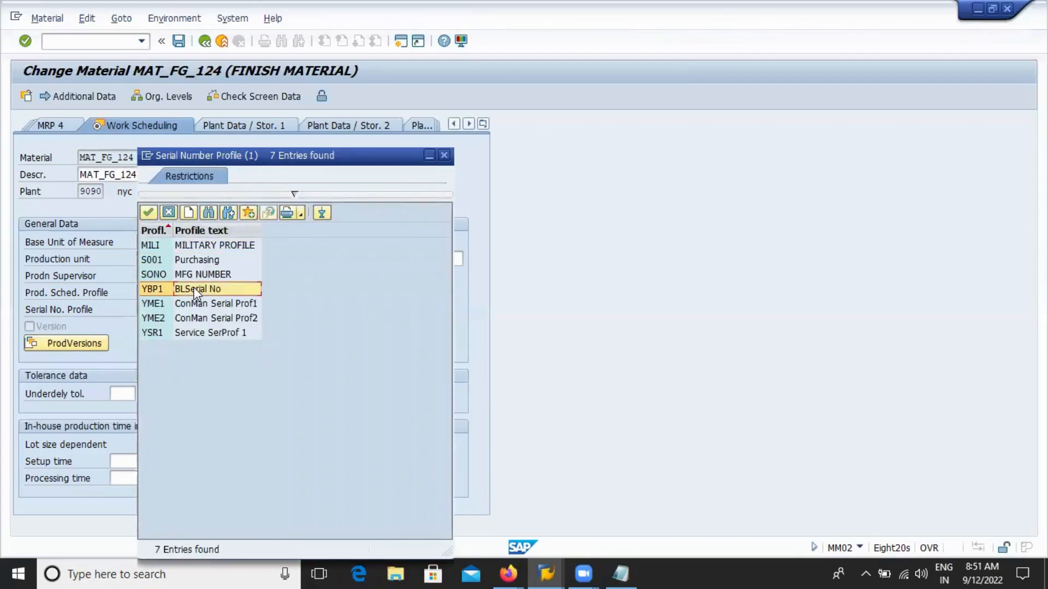
{"action": "left_click", "coordinate": [191, 305]}
{"action": "left_click", "coordinate": [189, 320]}
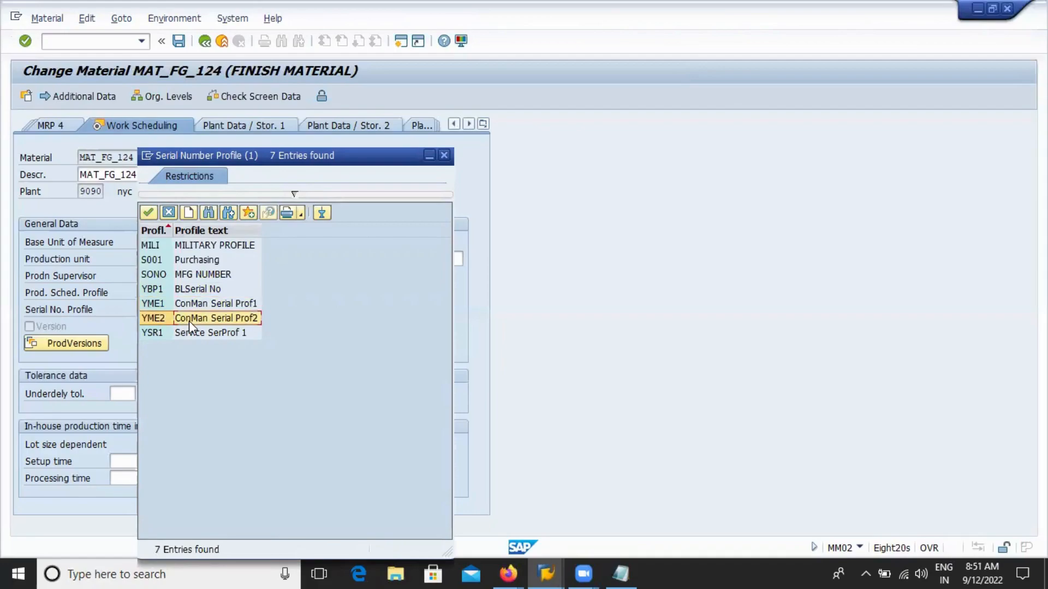
{"action": "left_click", "coordinate": [169, 214]}
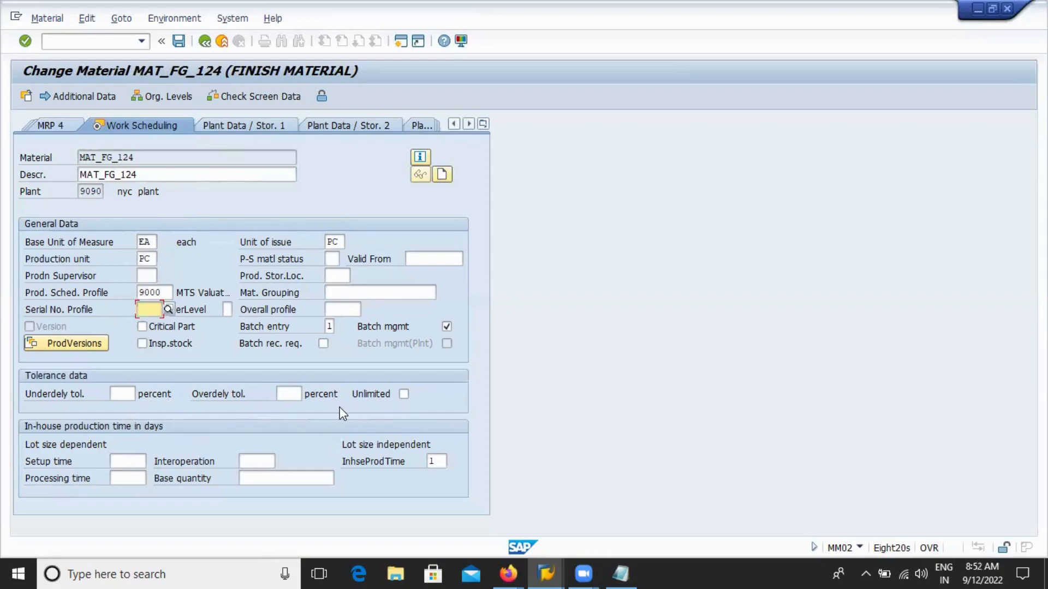
Allow unlimited overdelivery in the tolerance data of the Work Scheduling view.
{"action": "left_click", "coordinate": [404, 395]}
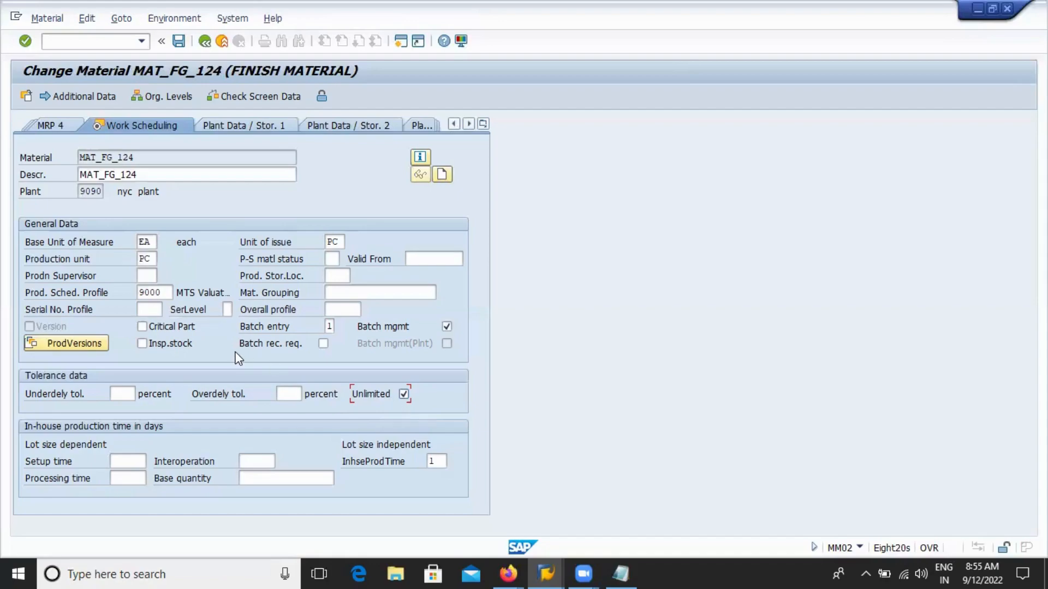
{"action": "left_click", "coordinate": [483, 124]}
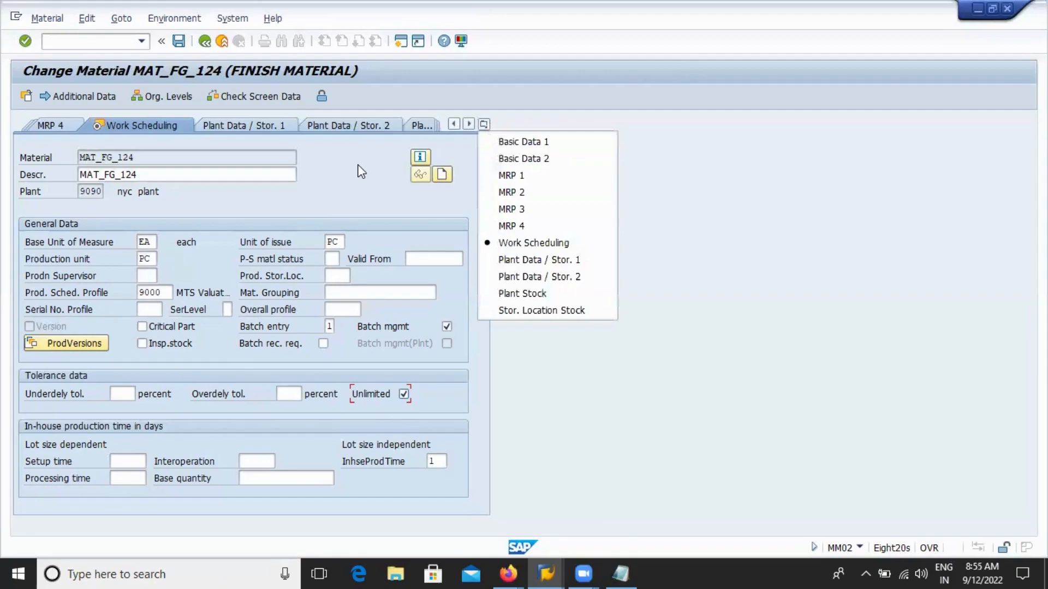
{"action": "left_click", "coordinate": [342, 169]}
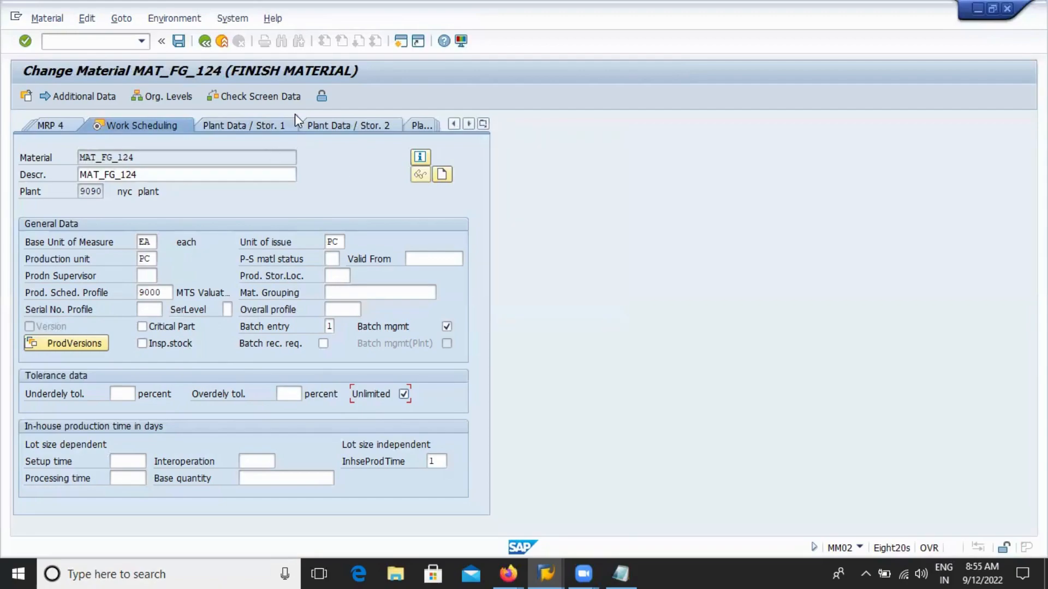
Go through Plant Data / Stor. 1 without a storage location and allow negative stocks in plant in Plant Data / Stor. 2.
{"action": "left_click", "coordinate": [254, 121]}
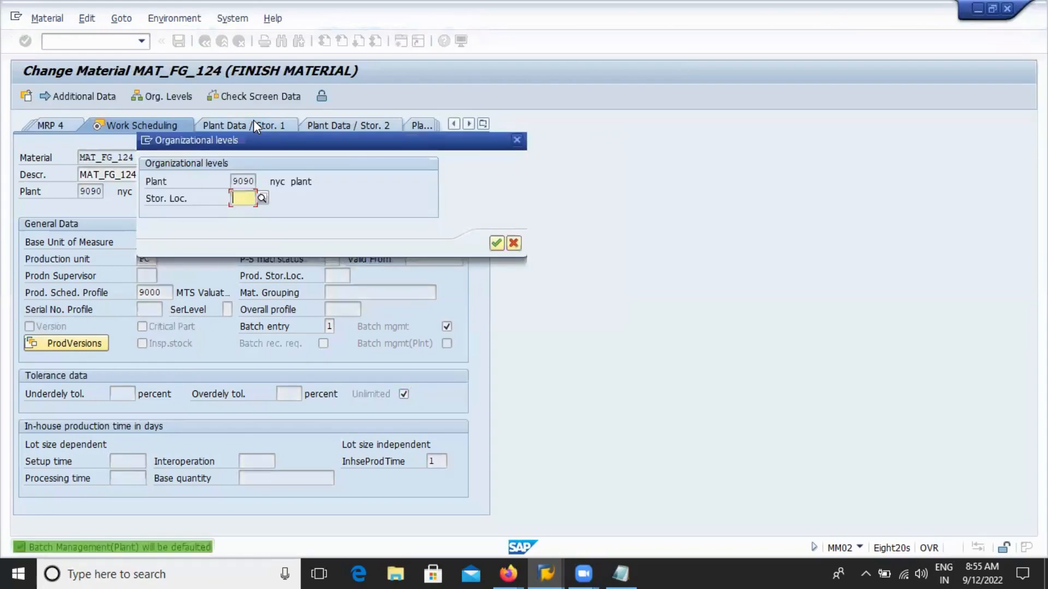
{"action": "key", "text": "Return"}
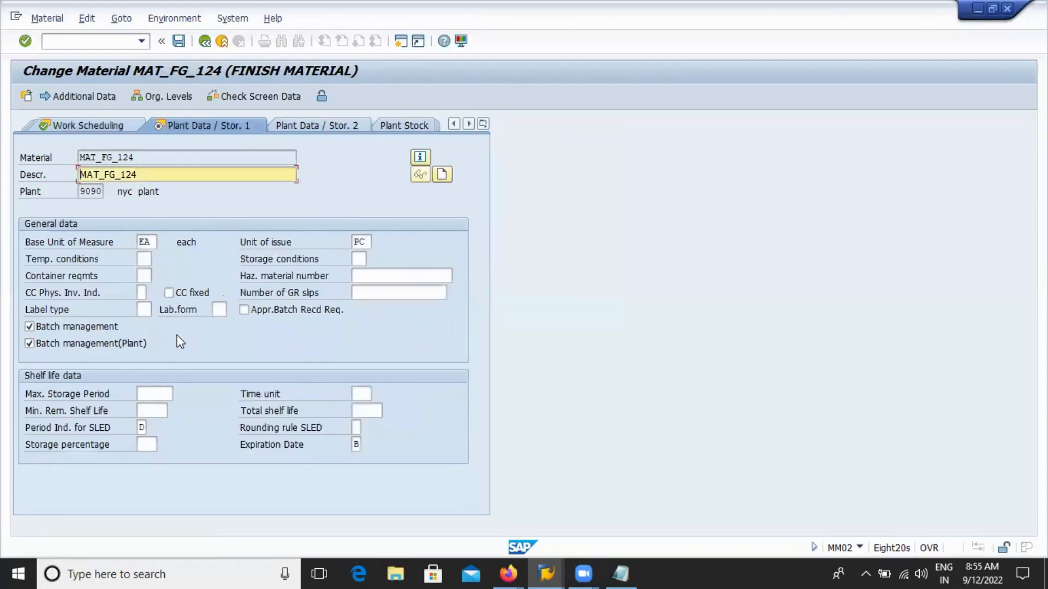
{"action": "left_click", "coordinate": [313, 126]}
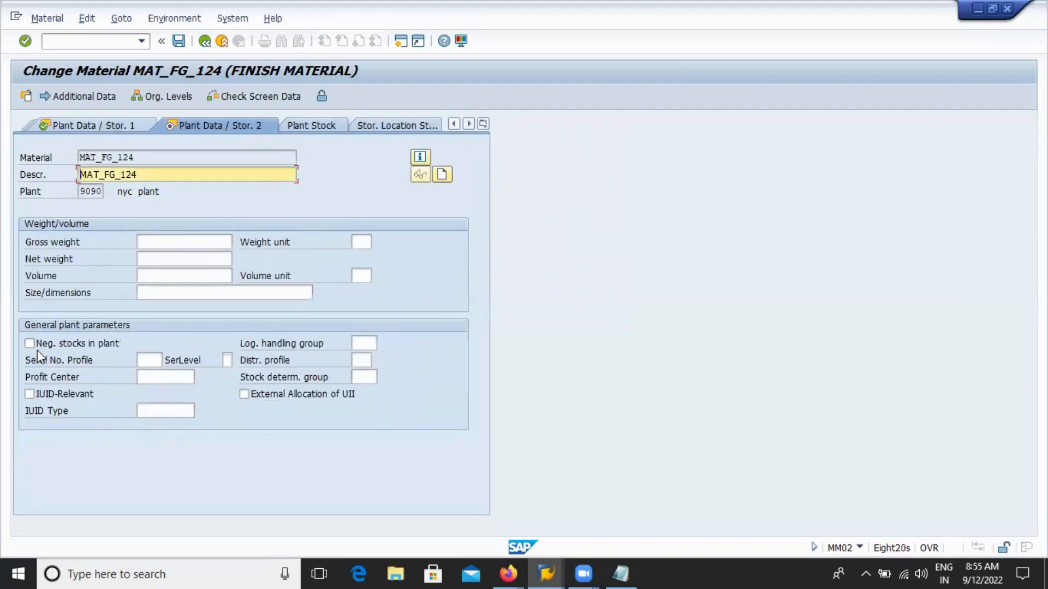
{"action": "left_click", "coordinate": [32, 344]}
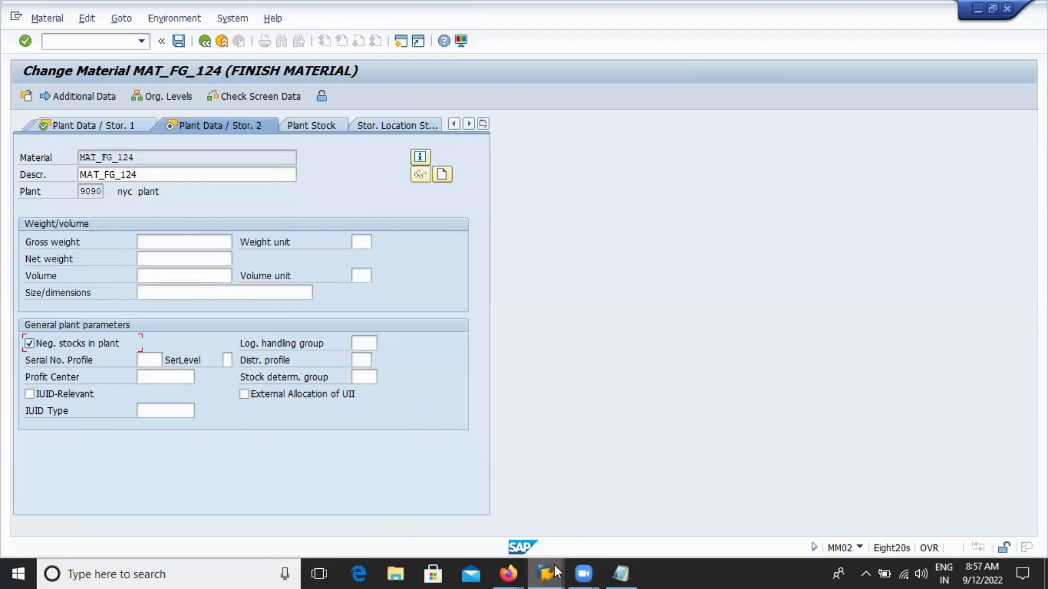
{"action": "left_click", "coordinate": [516, 573]}
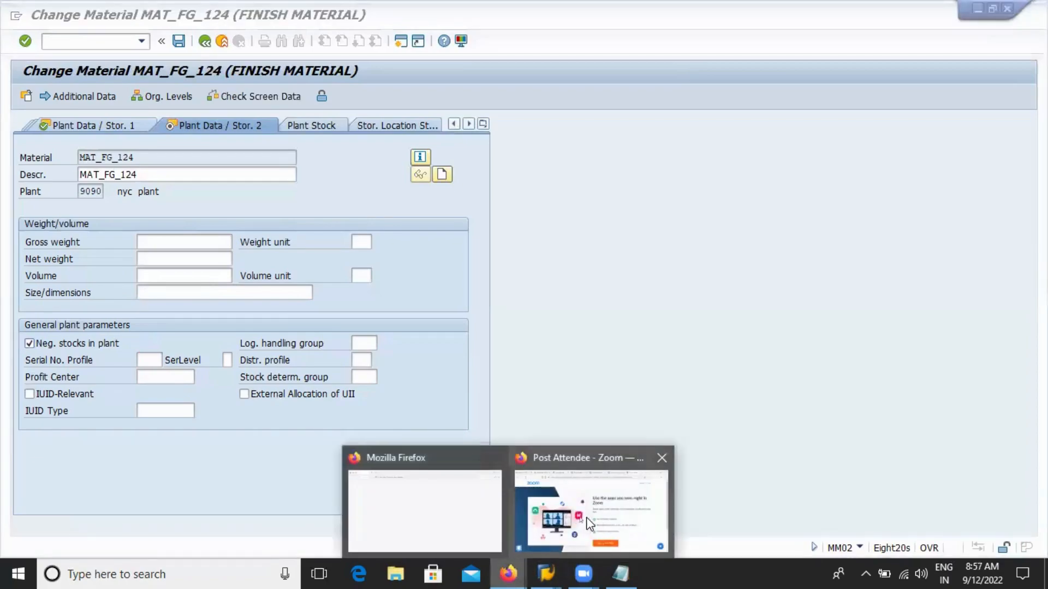
{"action": "left_click", "coordinate": [237, 198]}
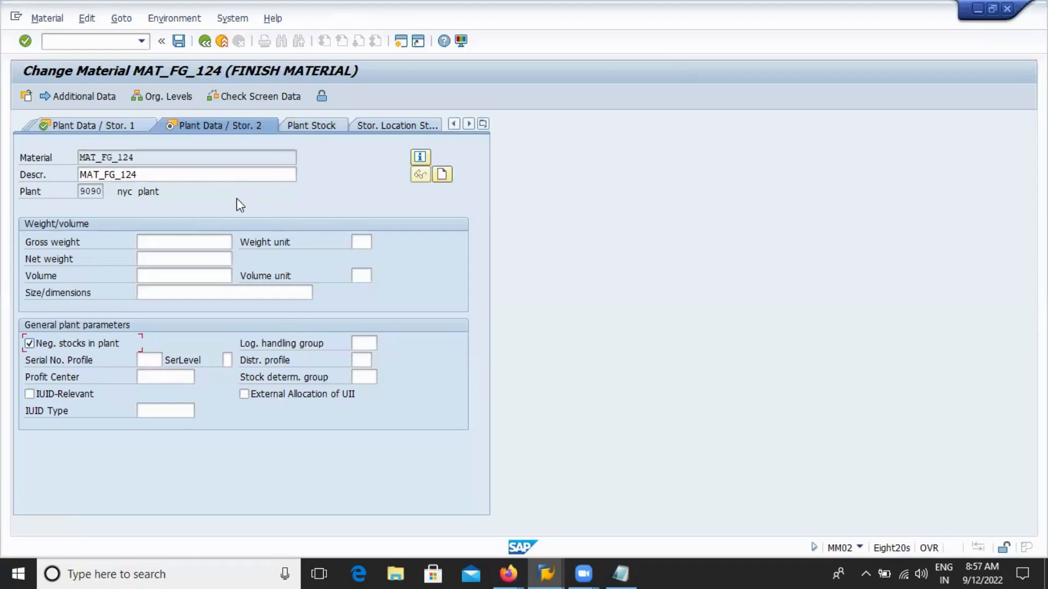
Open the MRP 1 view for plant 9090 without specifying a storage location.
{"action": "left_click", "coordinate": [483, 124]}
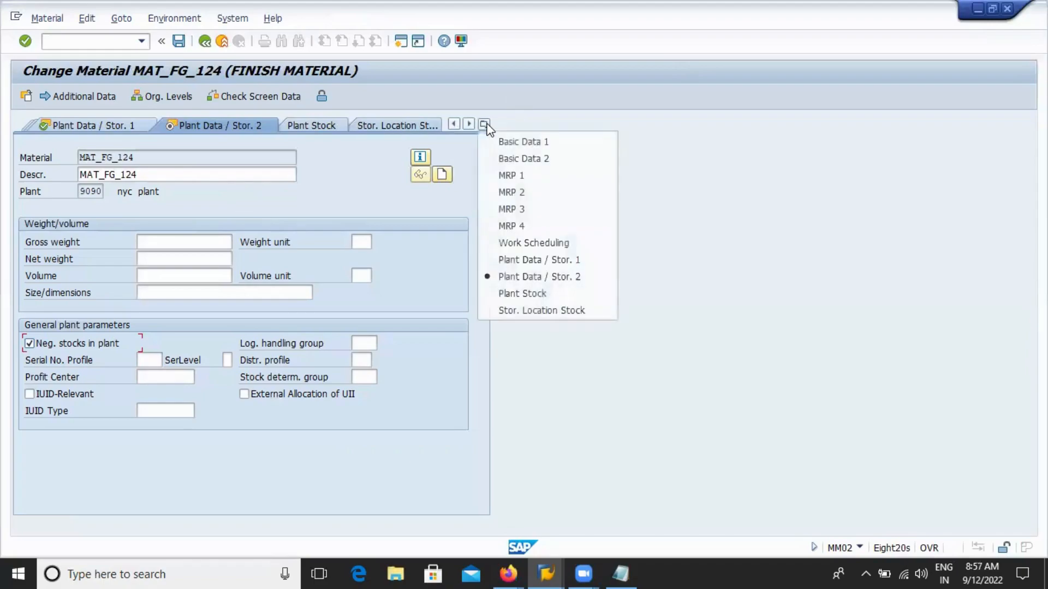
{"action": "left_click", "coordinate": [497, 174]}
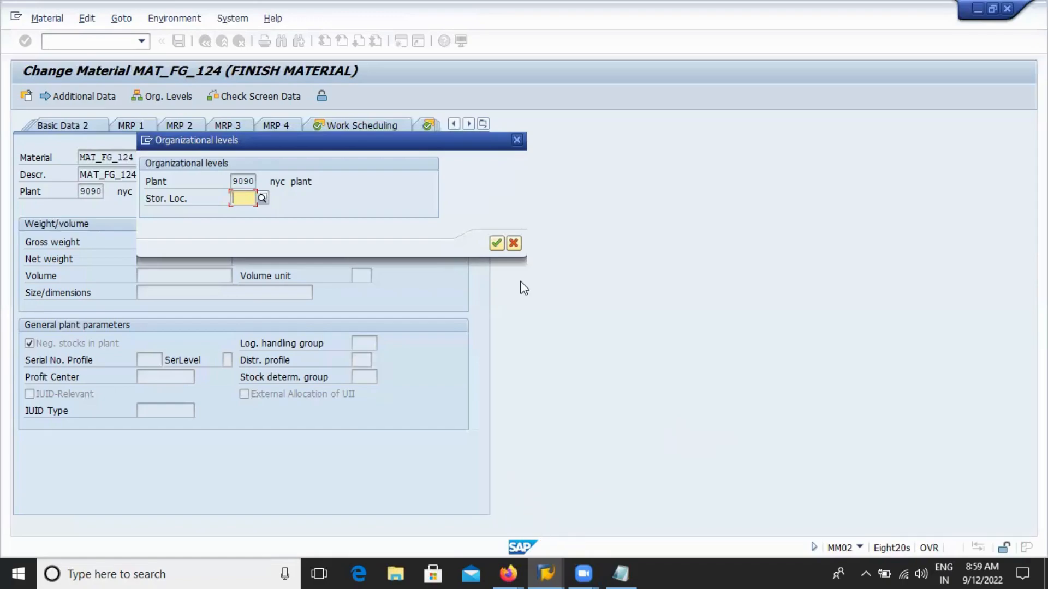
{"action": "key", "text": "Return"}
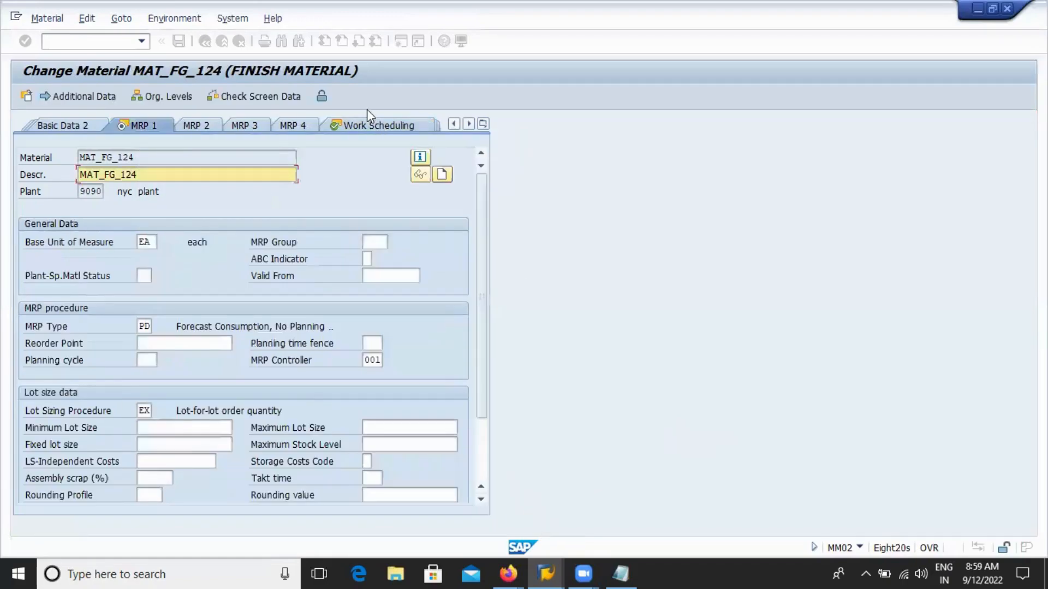
Review the Basic Data 1 view from the general data and material group through to the basic data texts.
{"action": "left_click", "coordinate": [484, 125]}
{"action": "left_click", "coordinate": [498, 143]}
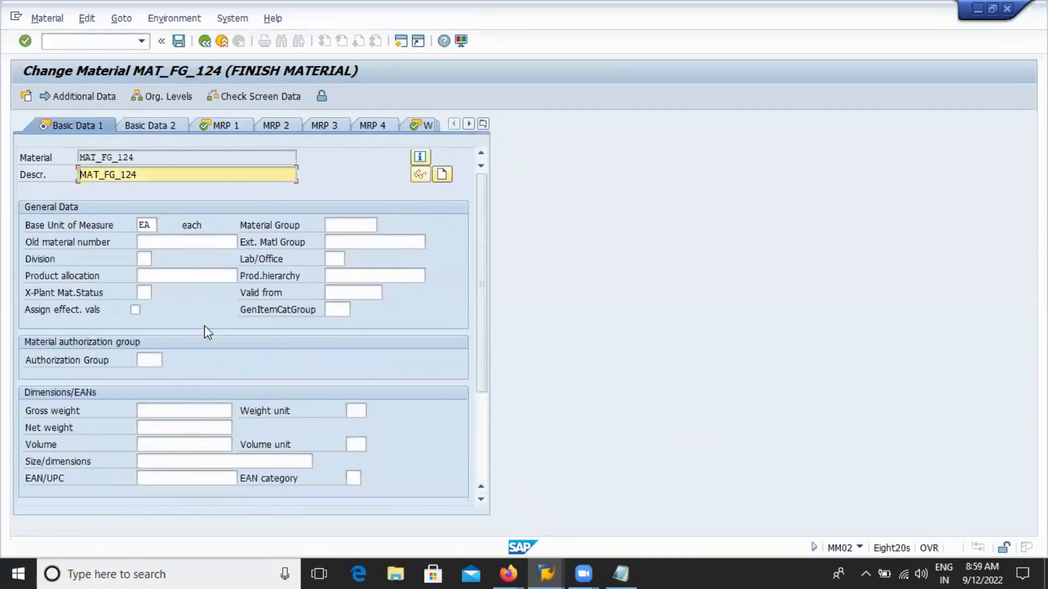
{"action": "left_click", "coordinate": [314, 240]}
{"action": "left_click", "coordinate": [341, 228]}
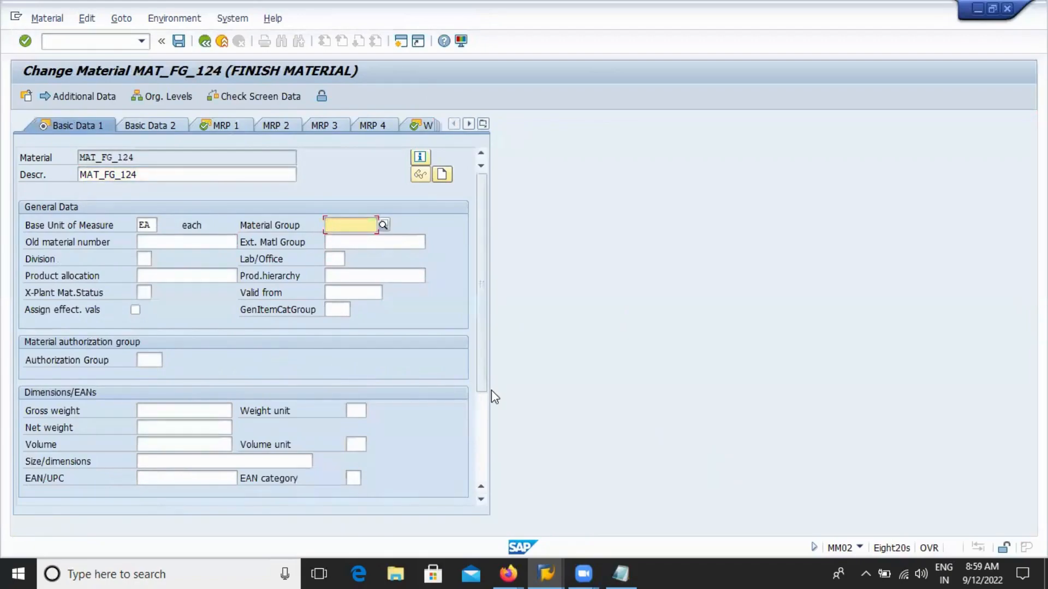
{"action": "left_click", "coordinate": [482, 500]}
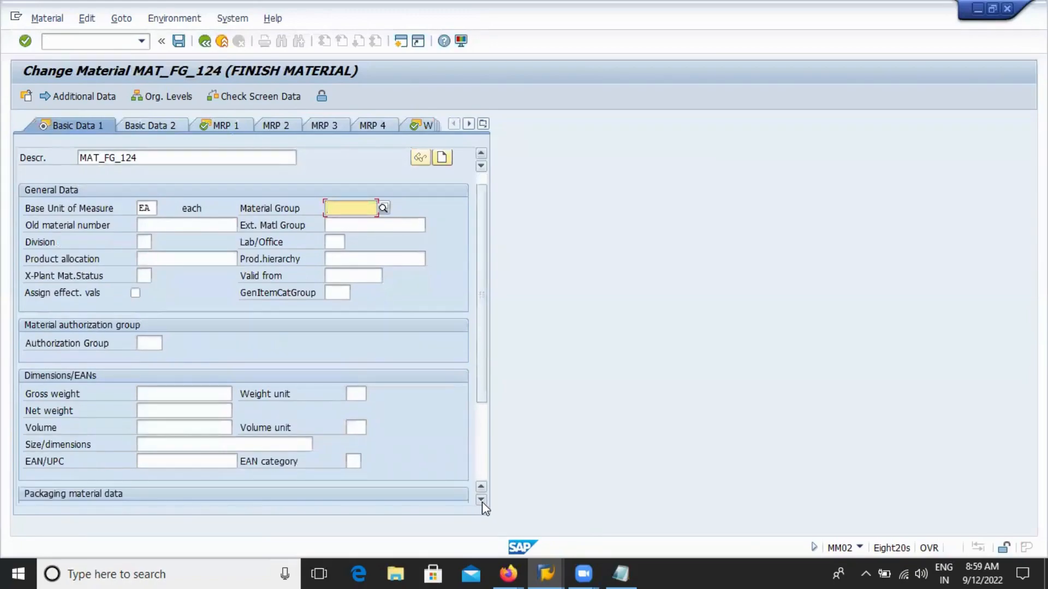
{"action": "left_click", "coordinate": [481, 500]}
{"action": "left_click", "coordinate": [481, 500]}
{"action": "left_click", "coordinate": [481, 500]}
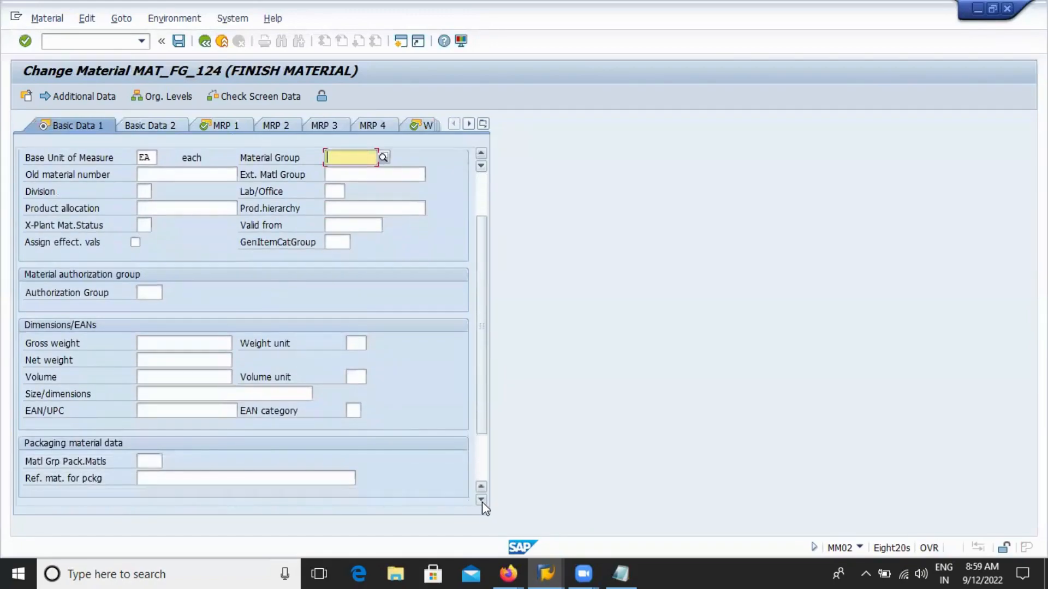
{"action": "left_click", "coordinate": [482, 500]}
{"action": "left_click", "coordinate": [481, 500]}
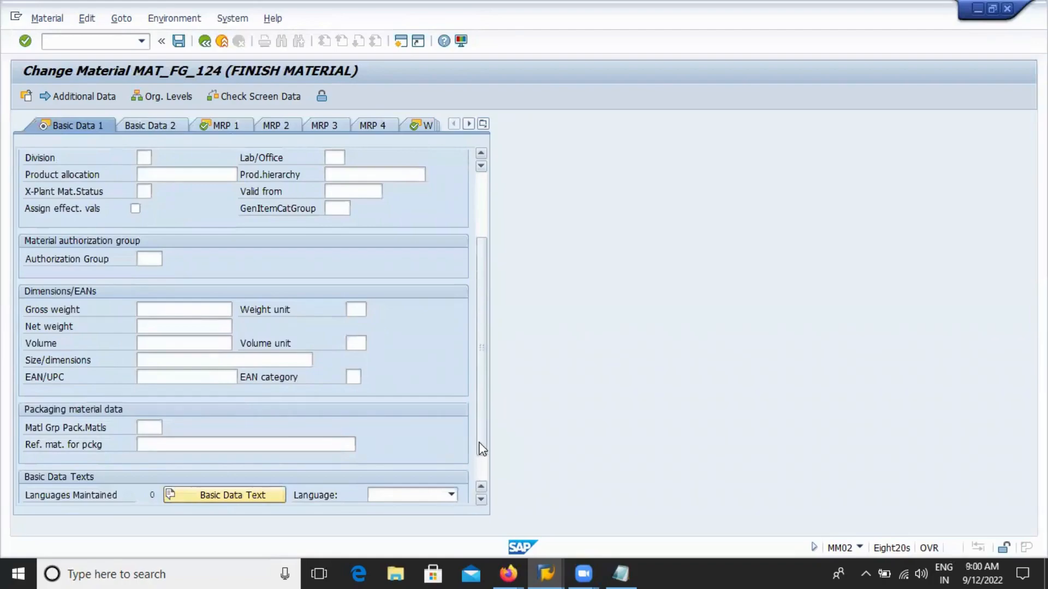
{"action": "left_click_drag", "start_coordinate": [482, 449], "coordinate": [473, 337]}
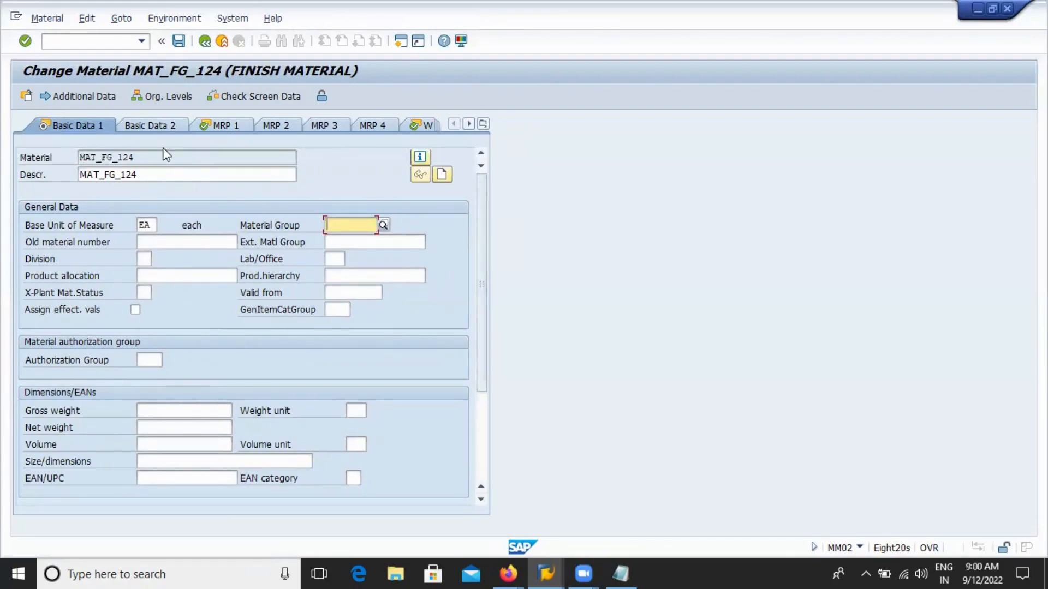
Review the Basic Data 2 view, including its environment, design drawing and client-specific configuration data.
{"action": "left_click", "coordinate": [155, 130]}
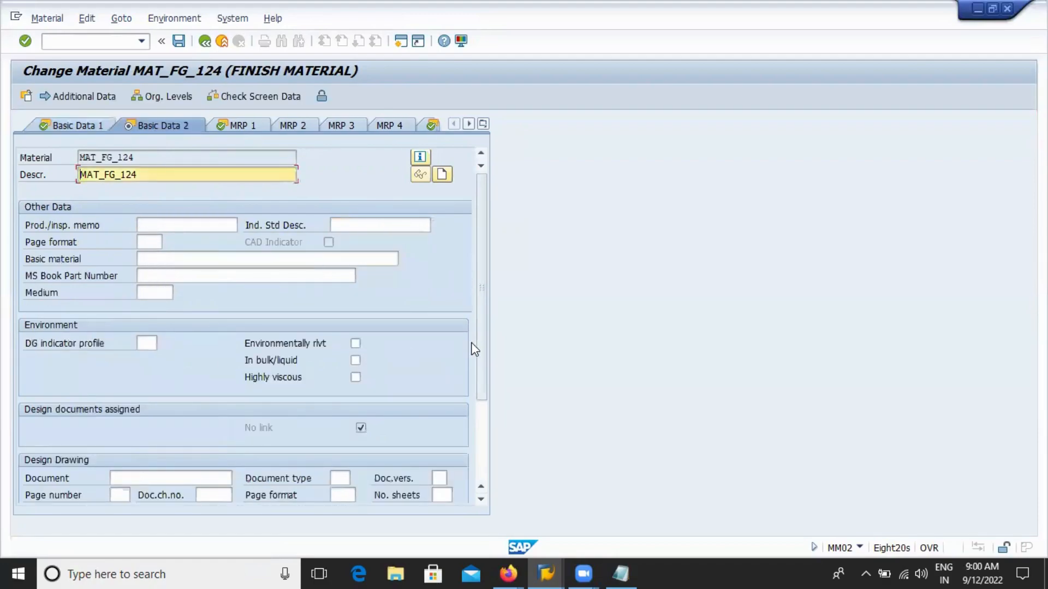
{"action": "left_click_drag", "start_coordinate": [480, 336], "coordinate": [480, 444]}
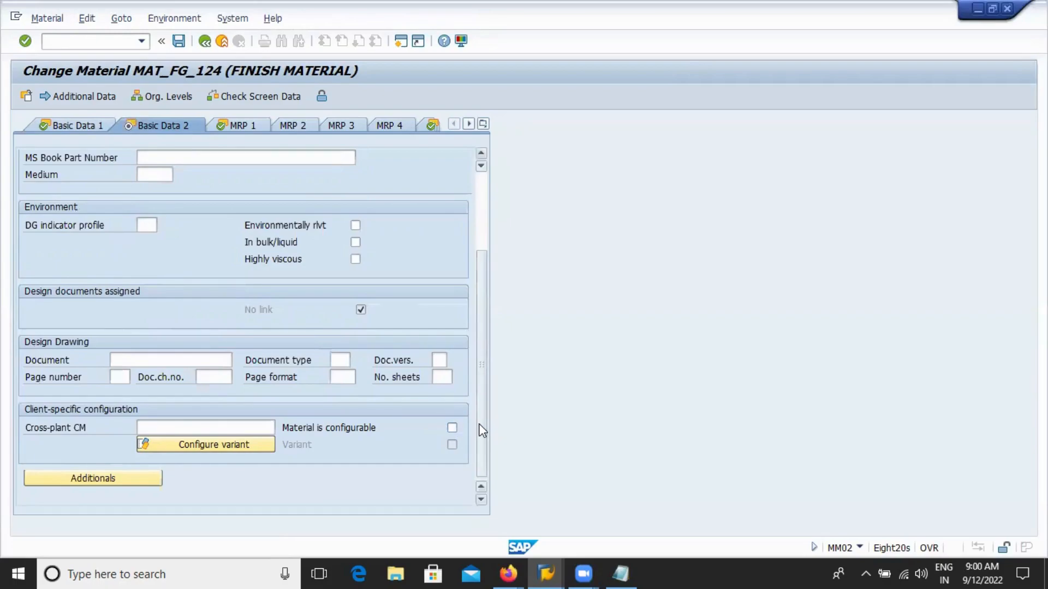
{"action": "scroll", "coordinate": [480, 382], "scroll_direction": "up", "scroll_amount": 3}
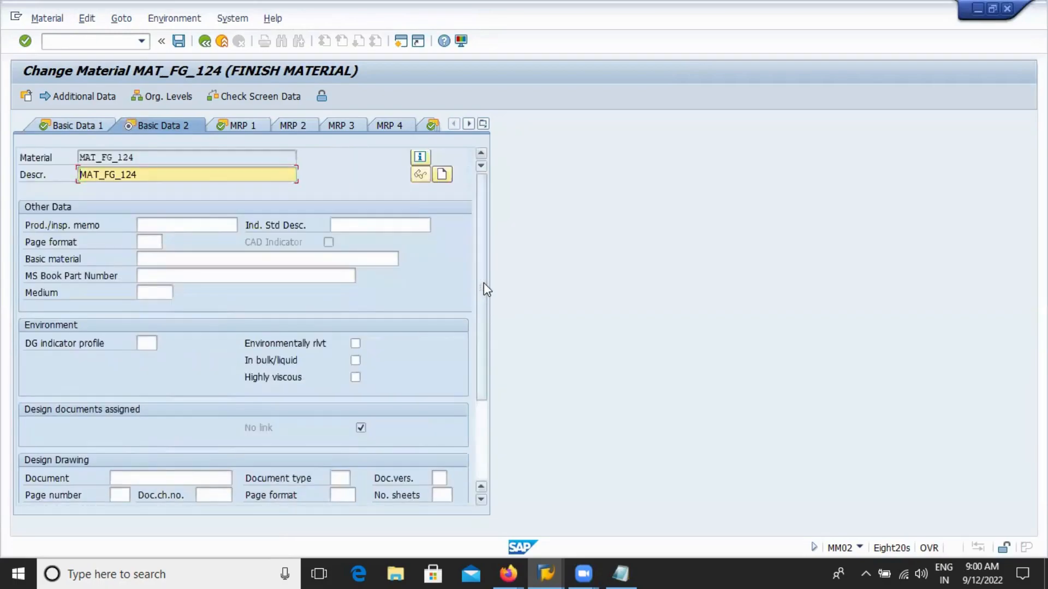
Review the MRP 1, MRP 2 and MRP 3 views, ending at the planning strategy data.
{"action": "left_click", "coordinate": [240, 123]}
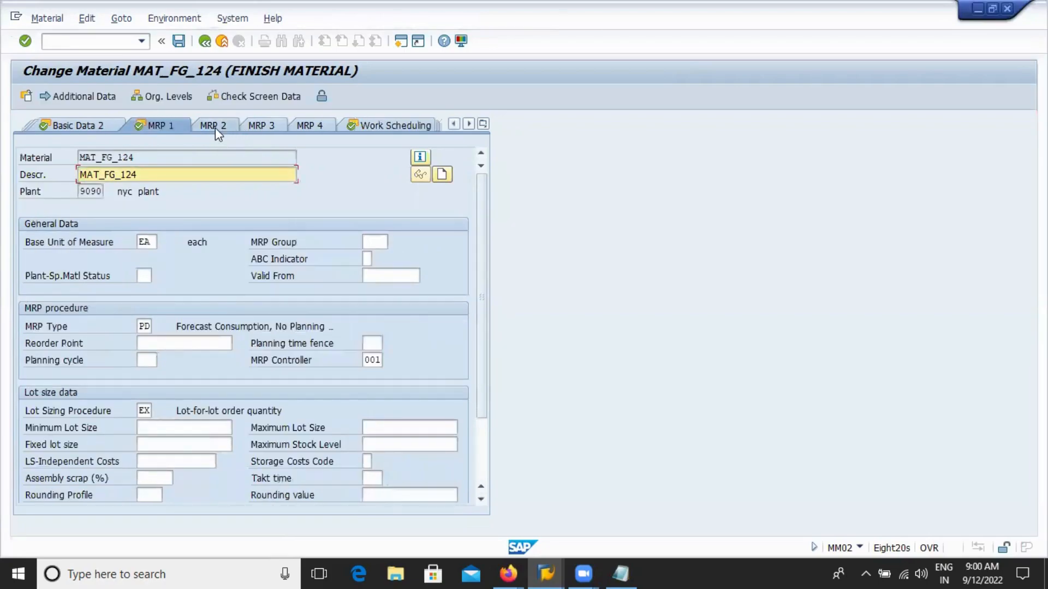
{"action": "left_click", "coordinate": [213, 127]}
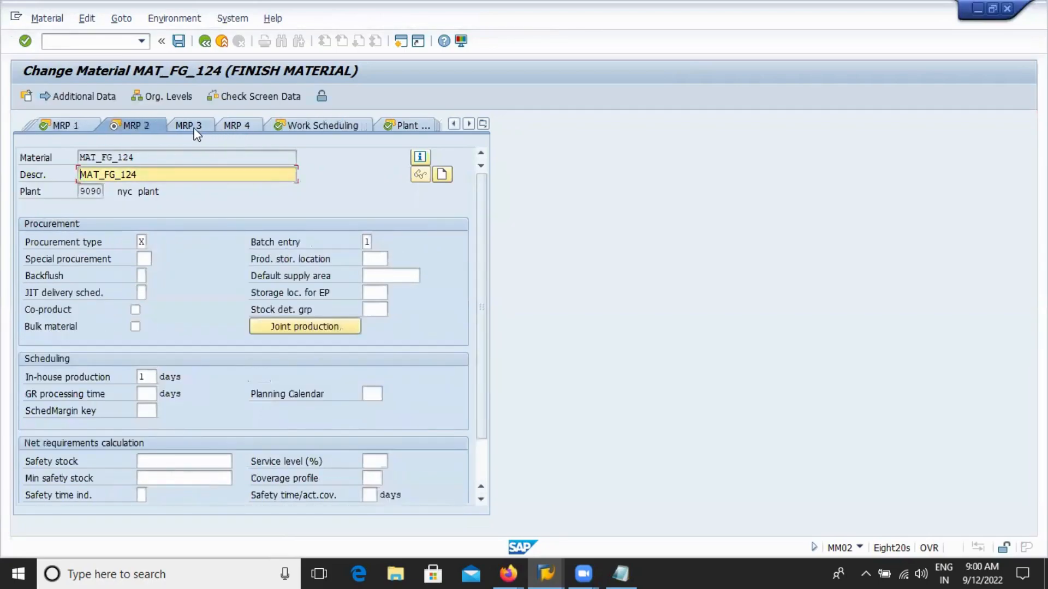
{"action": "left_click", "coordinate": [191, 124]}
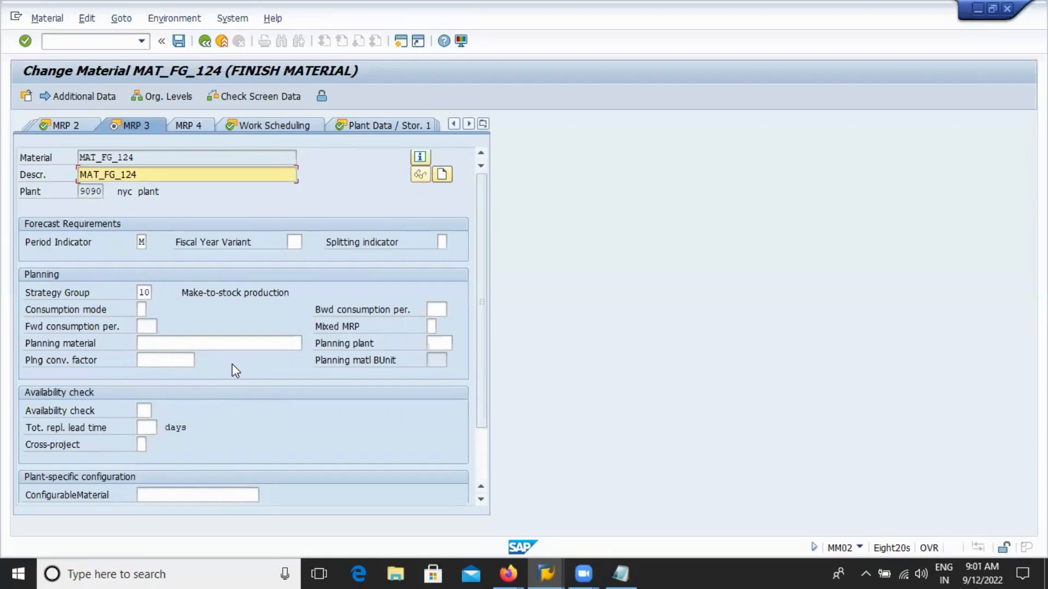
{"action": "left_click", "coordinate": [94, 42]}
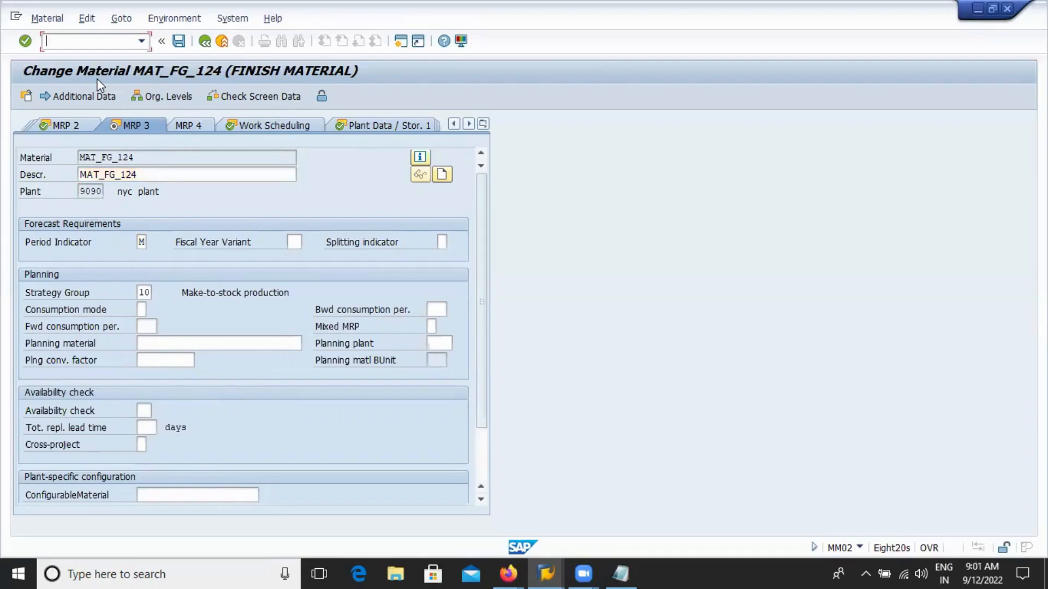
{"action": "type", "text": "/ncoois"}
{"action": "key", "text": "Return"}
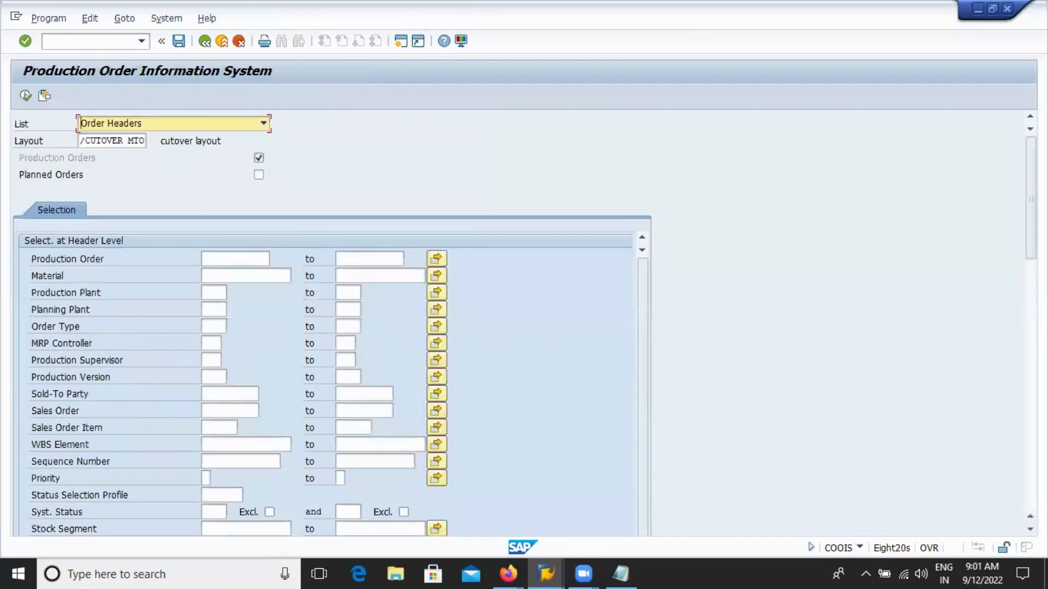
{"action": "left_click", "coordinate": [83, 141]}
{"action": "key", "text": "Delete"}
{"action": "key", "text": "Delete"}
{"action": "key", "text": "Delete"}
{"action": "key", "text": "Delete"}
{"action": "key", "text": "Delete"}
{"action": "key", "text": "Delete"}
{"action": "key", "text": "Delete"}
{"action": "key", "text": "Delete"}
{"action": "key", "text": "Delete"}
{"action": "key", "text": "Delete"}
{"action": "key", "text": "Delete"}
{"action": "key", "text": "Delete"}
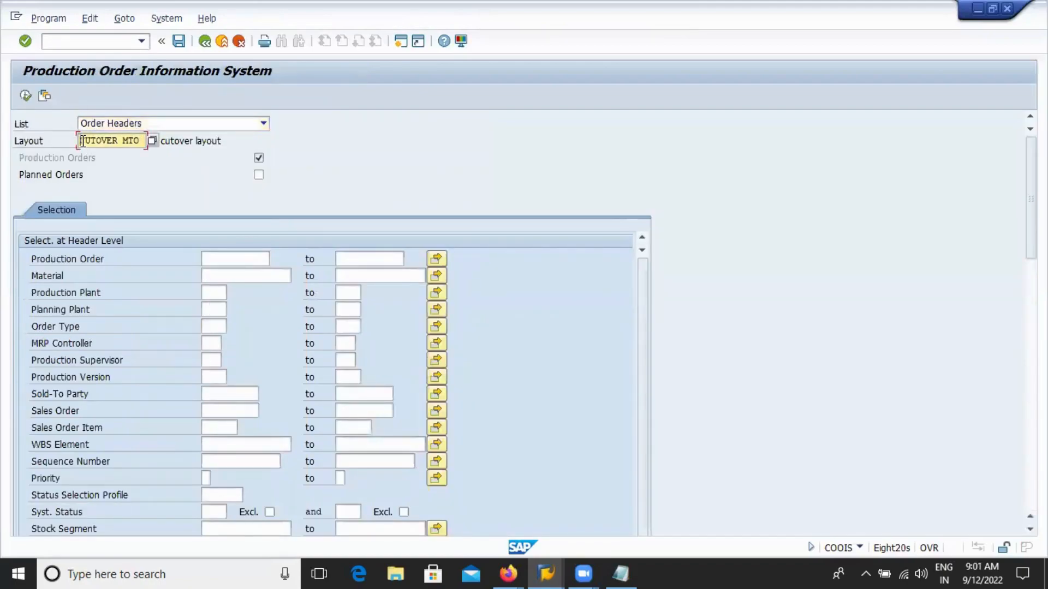
{"action": "left_click", "coordinate": [104, 155]}
{"action": "key", "text": "F3"}
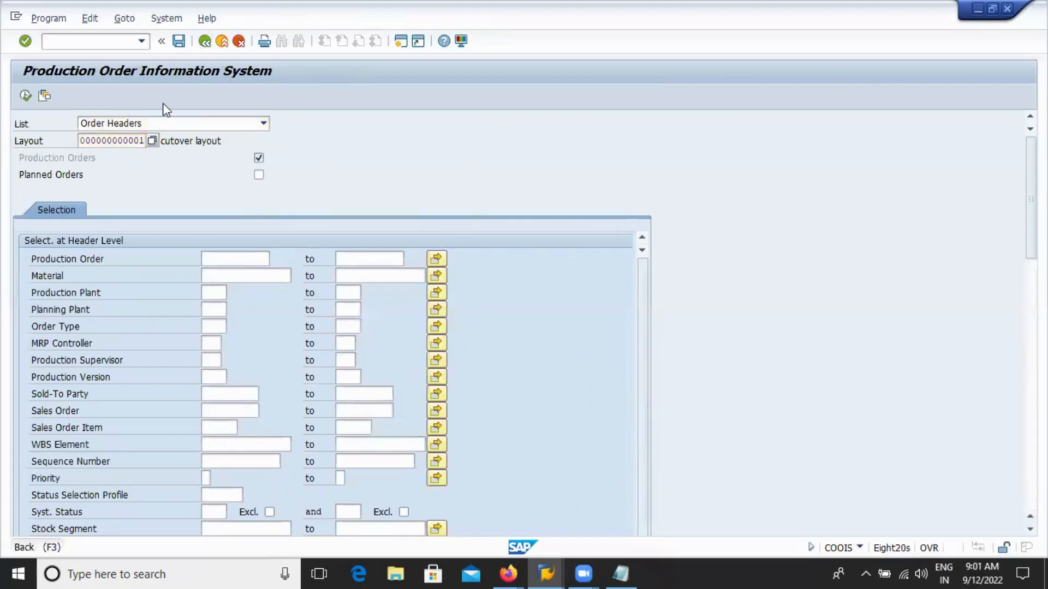
Open General Table Display with transaction SE16N and load the plant data table MARC.
{"action": "type", "text": "se16n"}
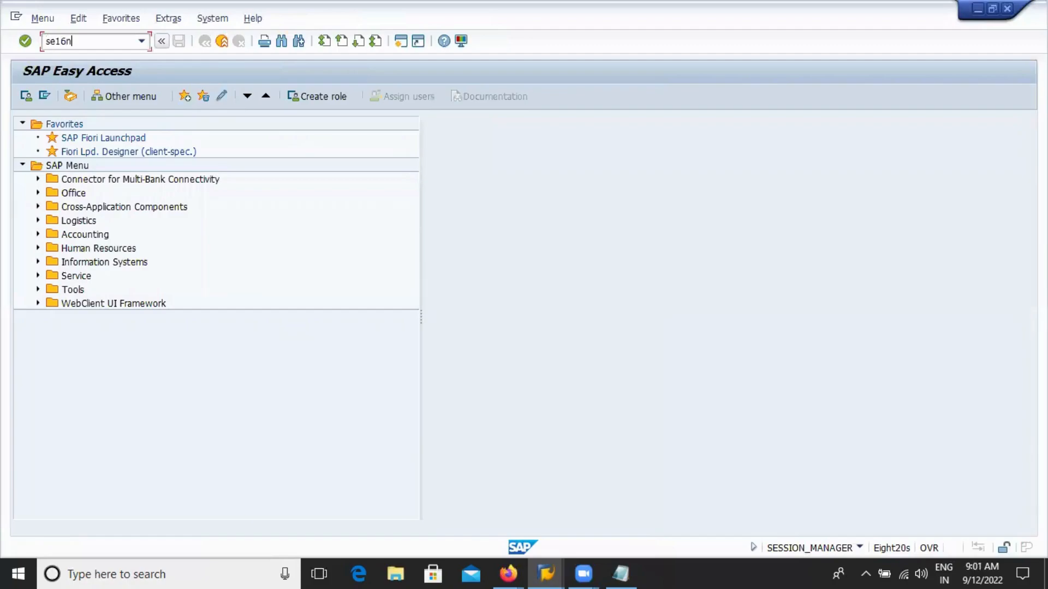
{"action": "key", "text": "Return"}
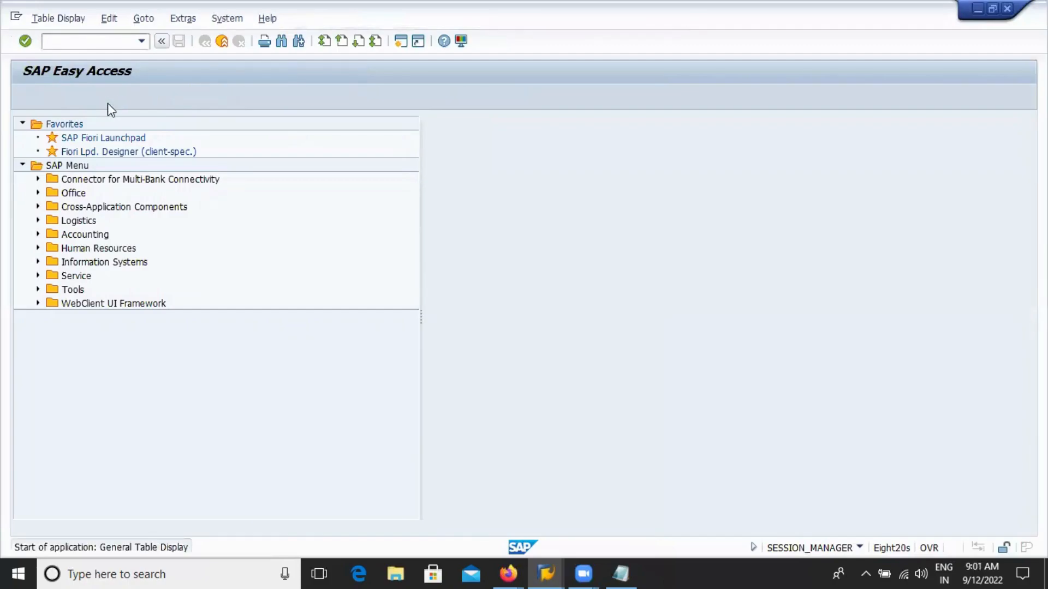
{"action": "type", "text": "mar"}
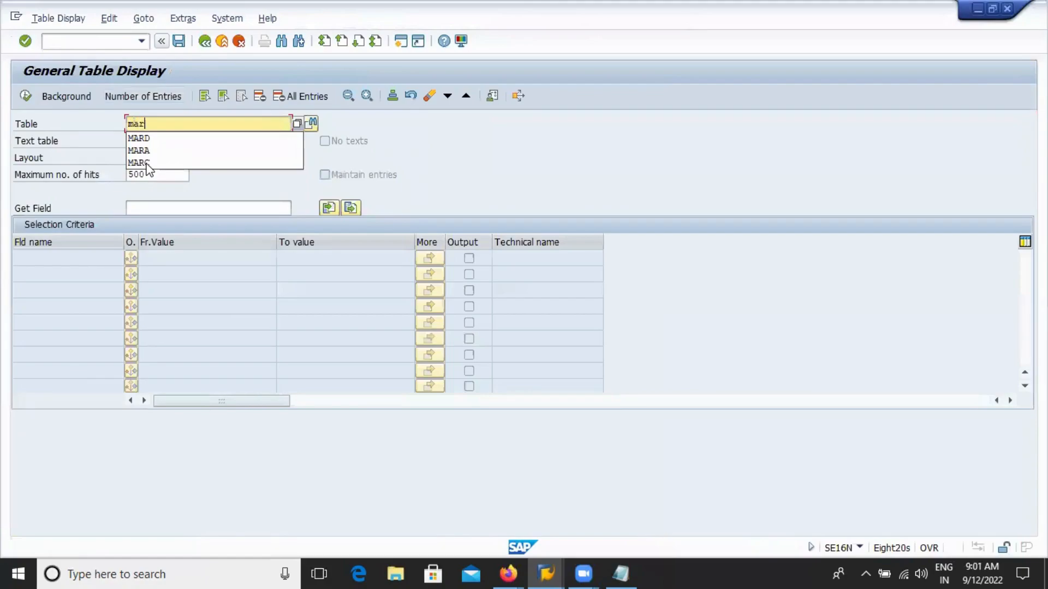
{"action": "left_click", "coordinate": [143, 162]}
{"action": "key", "text": "Return"}
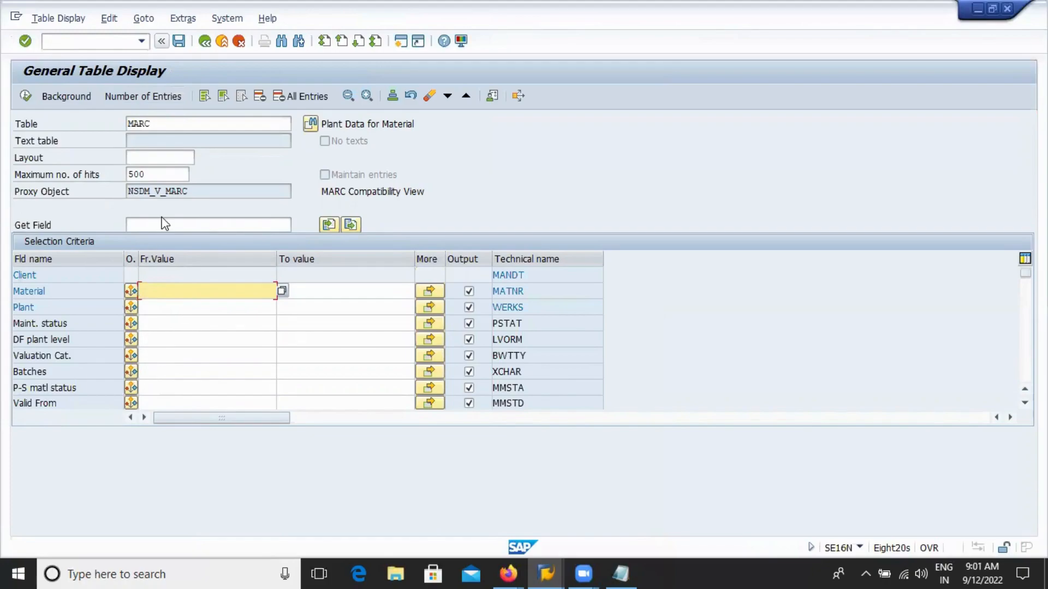
Switch the table to MARA for general material data.
{"action": "left_click", "coordinate": [158, 123]}
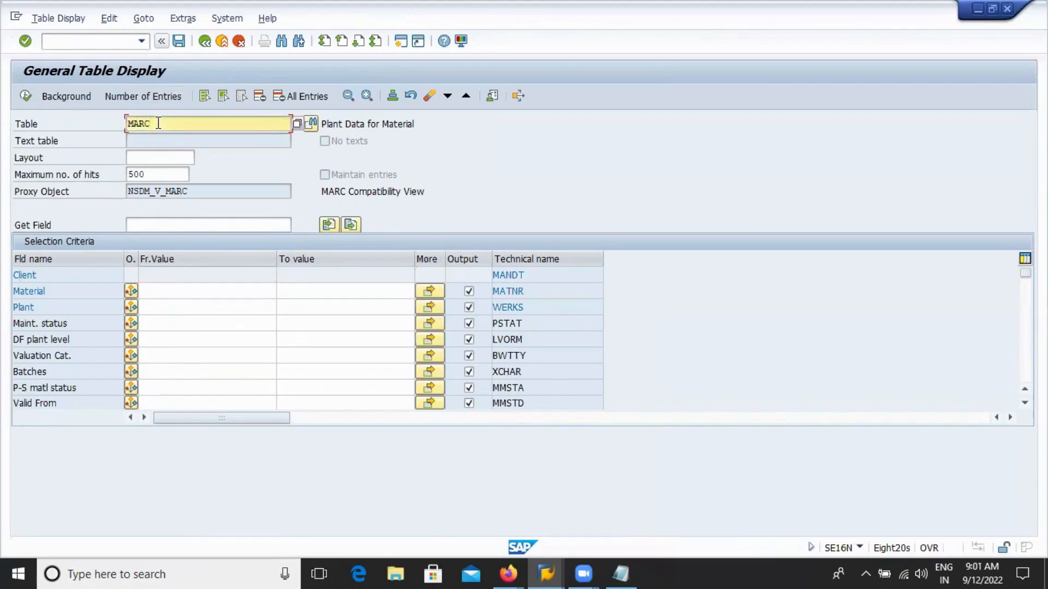
{"action": "key", "text": "BackSpace"}
{"action": "type", "text": "A"}
{"action": "key", "text": "Return"}
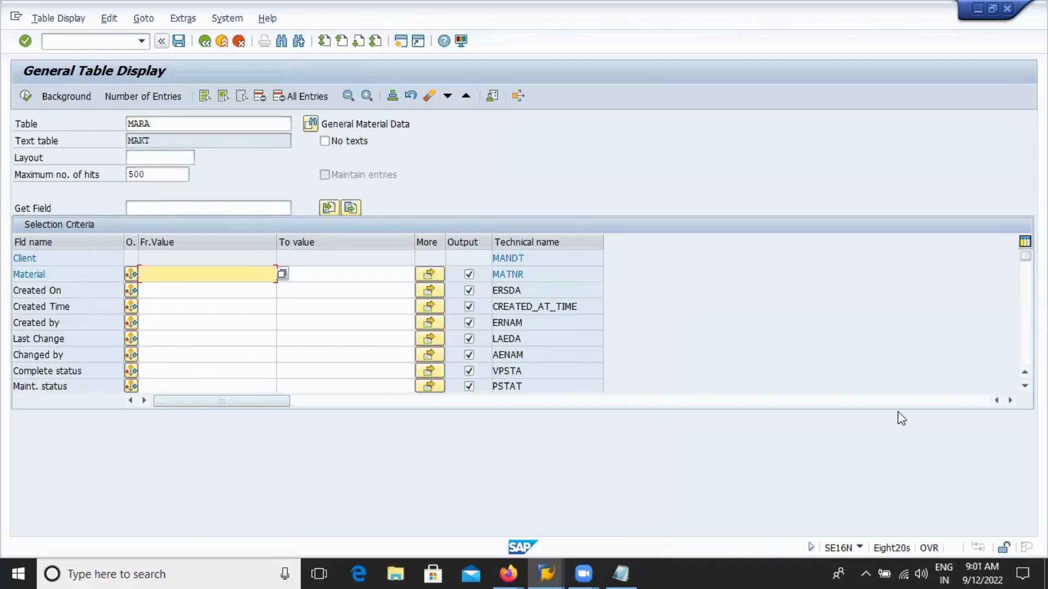
Restrict the MARA selection to material type FERT and display the matching entries.
{"action": "left_click", "coordinate": [1025, 387]}
{"action": "left_click", "coordinate": [1024, 387]}
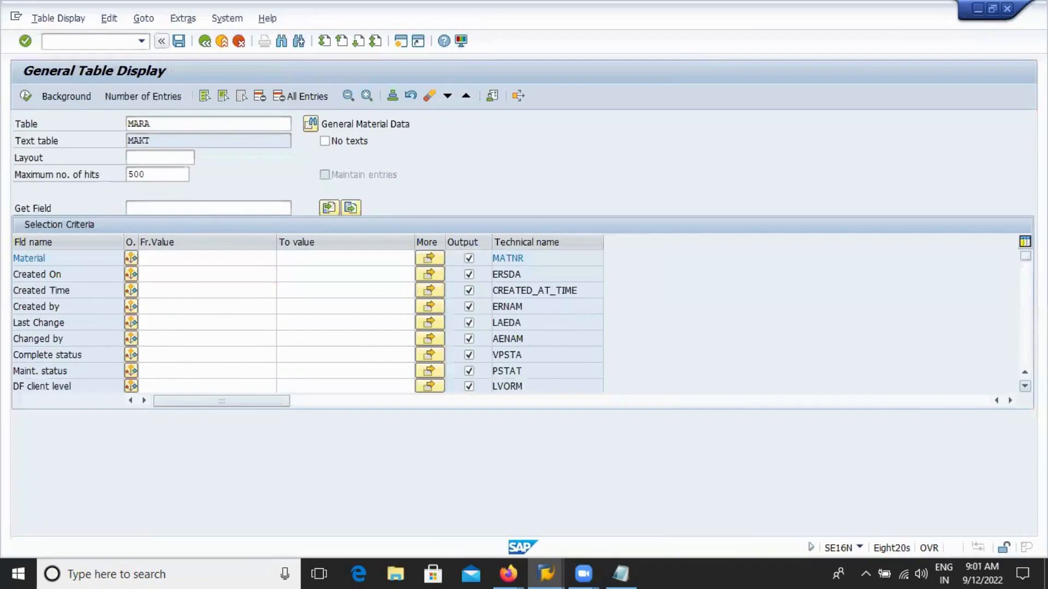
{"action": "left_click", "coordinate": [1025, 386]}
{"action": "left_click", "coordinate": [1025, 387]}
{"action": "left_click", "coordinate": [1025, 387]}
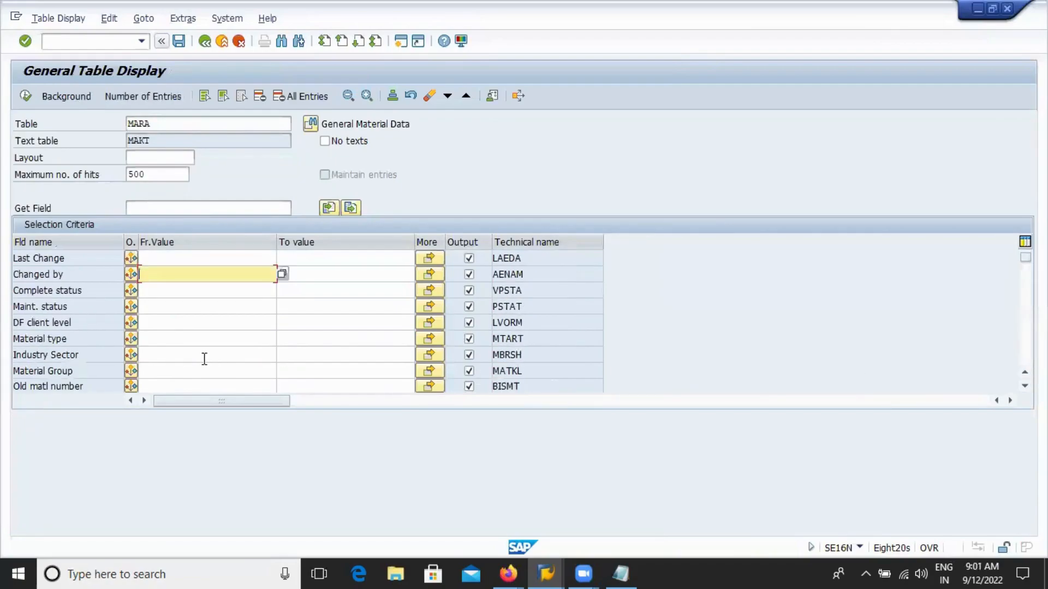
{"action": "left_click", "coordinate": [150, 340]}
{"action": "type", "text": "fer"}
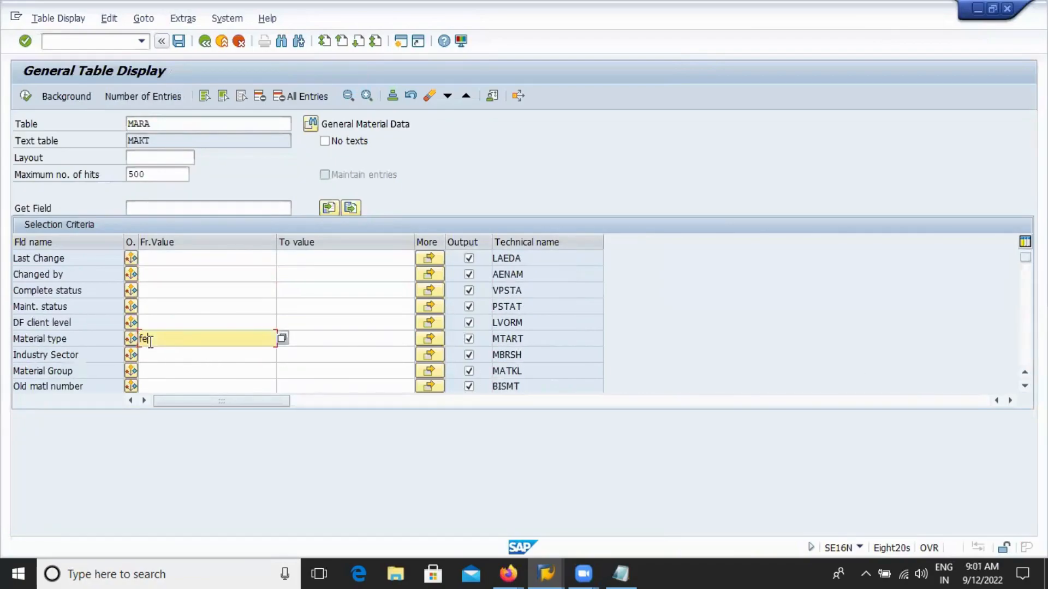
{"action": "type", "text": "t"}
{"action": "key", "text": "Return"}
{"action": "left_click", "coordinate": [26, 96]}
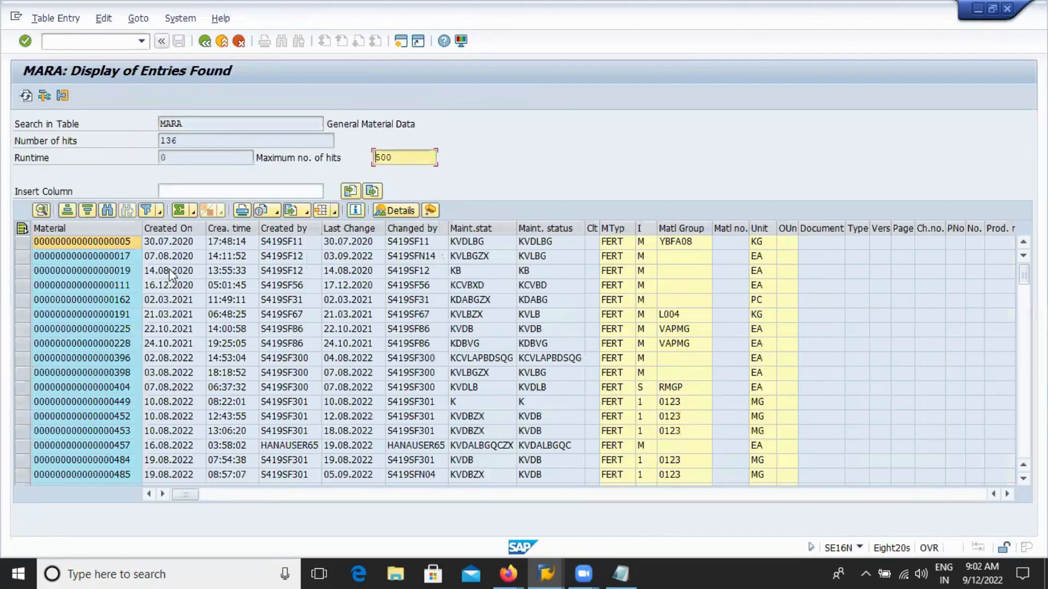
Sort the MARA entries by creation date in descending order.
{"action": "left_click", "coordinate": [116, 270]}
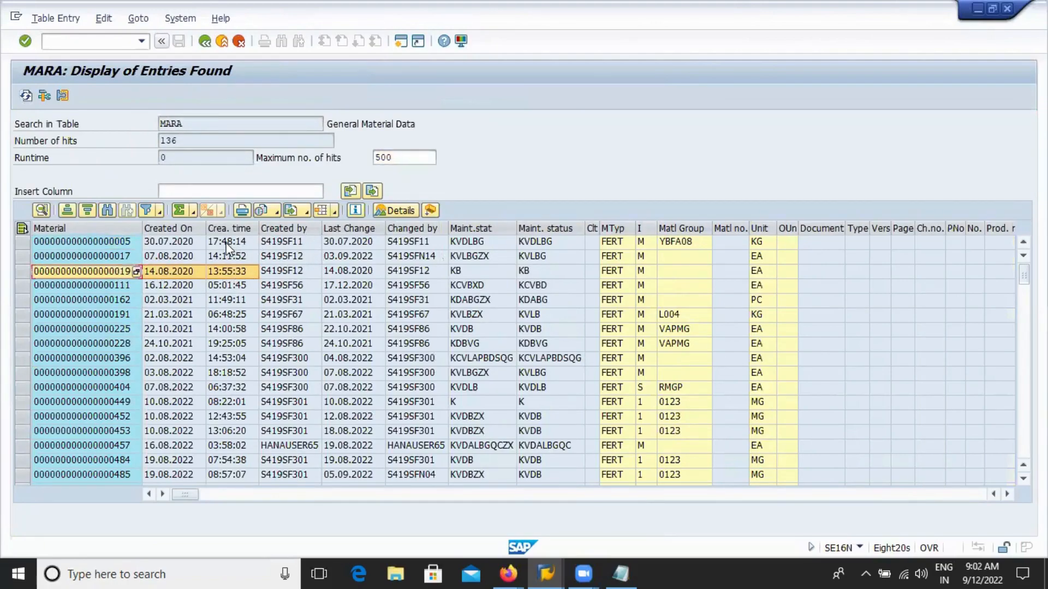
{"action": "left_click", "coordinate": [172, 229]}
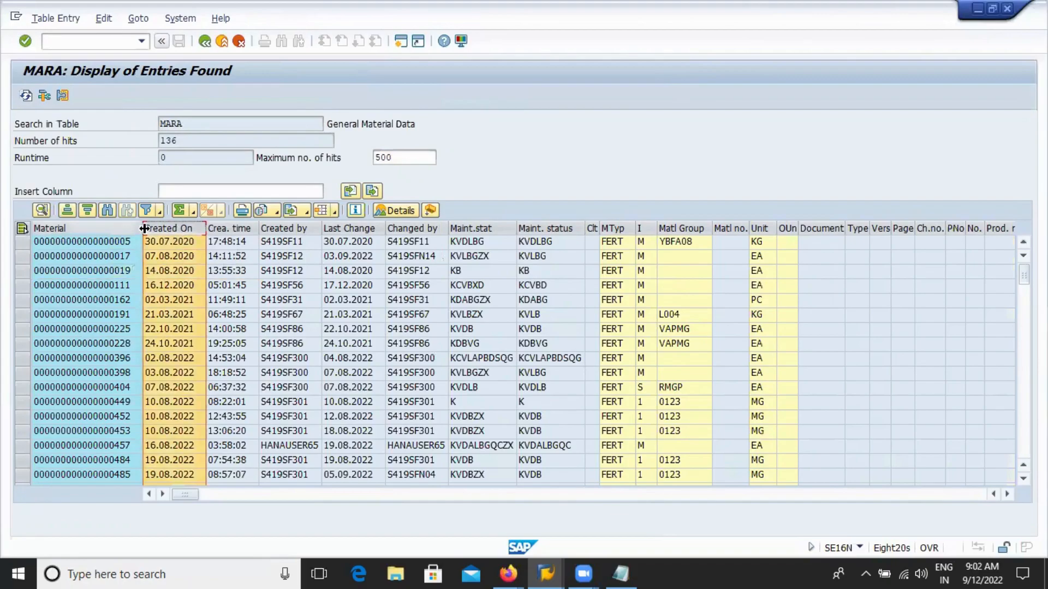
{"action": "left_click", "coordinate": [89, 213]}
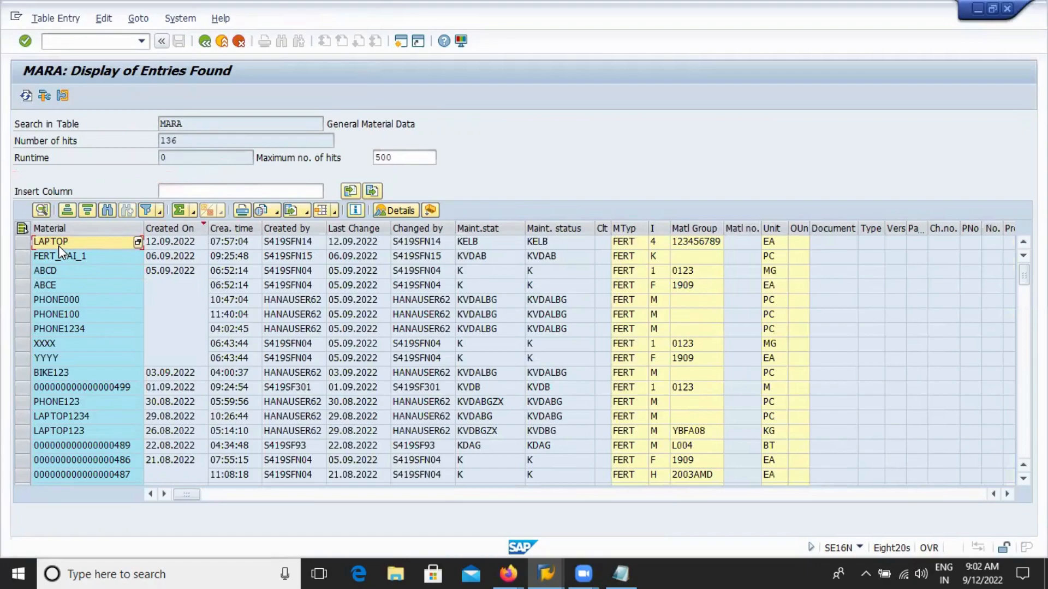
Copy the first six material numbers of the sorted list, from LAPTOP to PHONE100.
{"action": "key", "text": "shift+Down"}
{"action": "key", "text": "shift+Down"}
{"action": "key", "text": "shift+Down"}
{"action": "key", "text": "shift+Down"}
{"action": "key", "text": "shift+Down"}
{"action": "key", "text": "ctrl+c"}
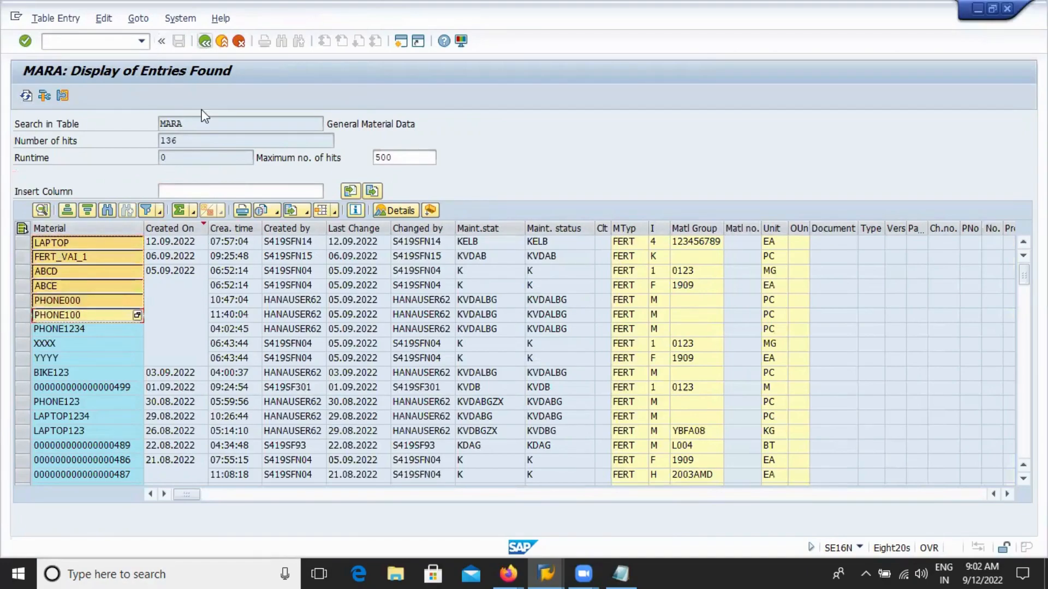
Return to the table selection screen and load table MARC.
{"action": "key", "text": "F3"}
{"action": "left_click", "coordinate": [163, 124]}
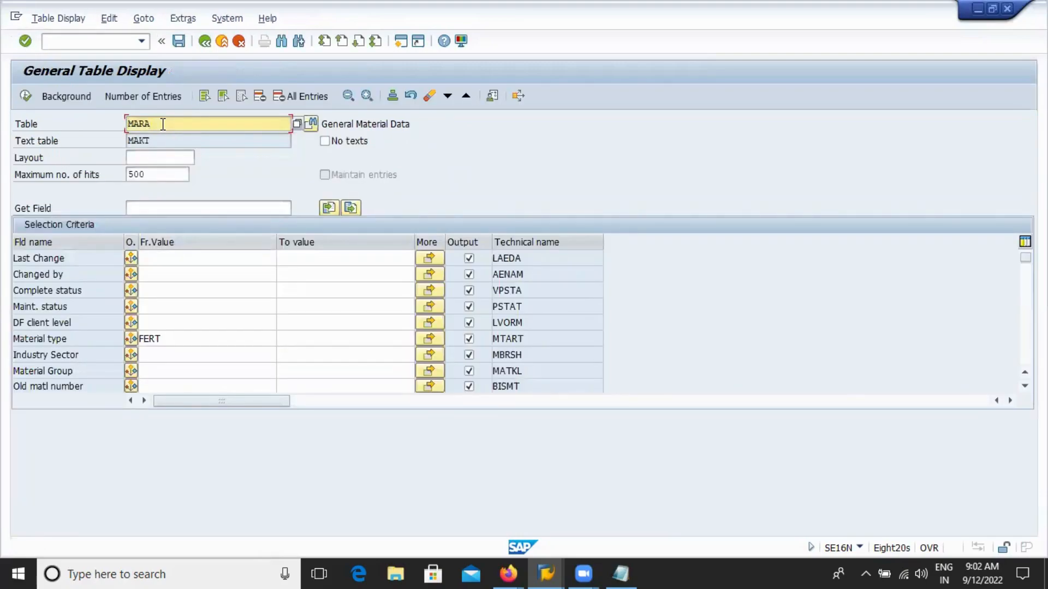
{"action": "key", "text": "BackSpace"}
{"action": "type", "text": "C"}
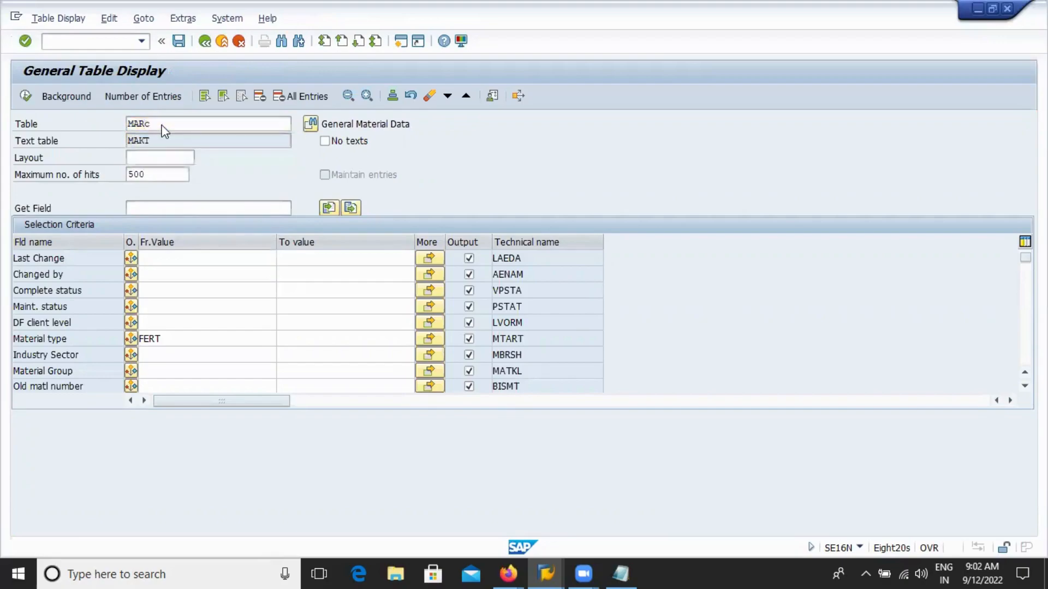
{"action": "key", "text": "Return"}
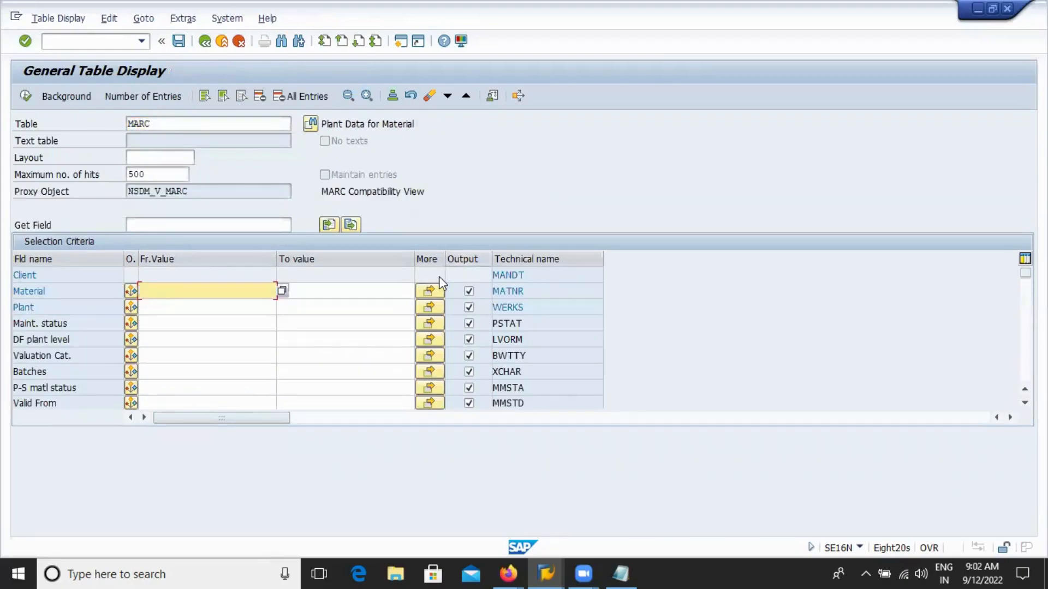
Paste the copied material numbers as a multiple selection for the Material field and display the MARC entries.
{"action": "left_click", "coordinate": [429, 291]}
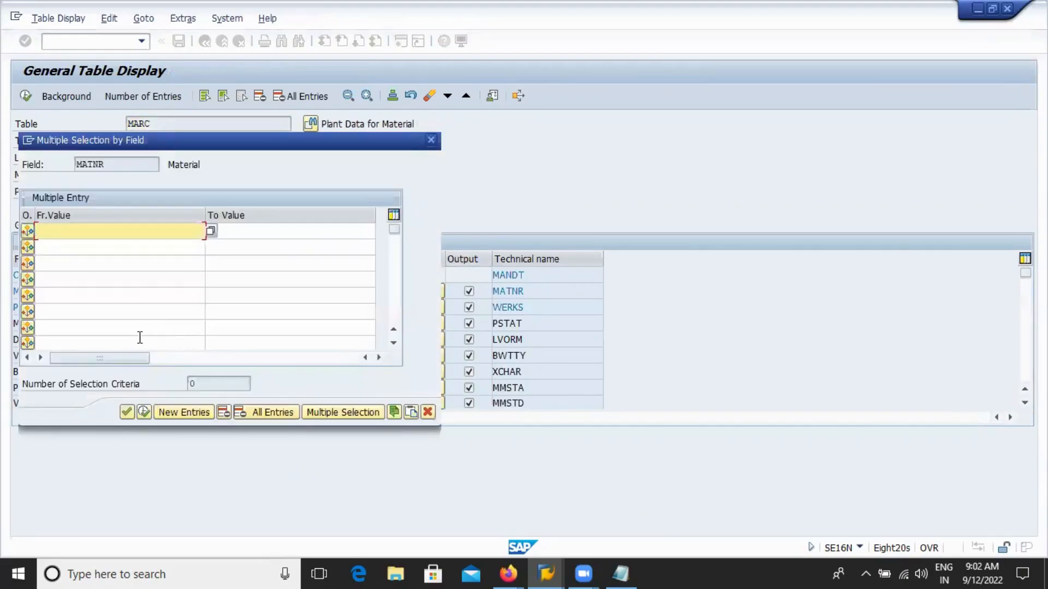
{"action": "key", "text": "ctrl+v"}
{"action": "left_click", "coordinate": [145, 412]}
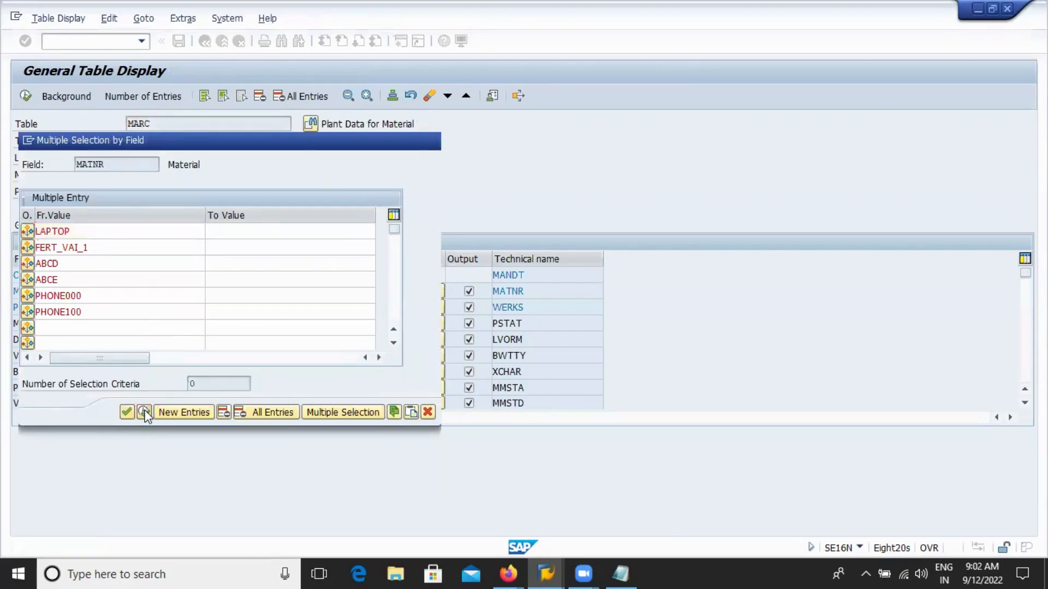
{"action": "left_click", "coordinate": [25, 97]}
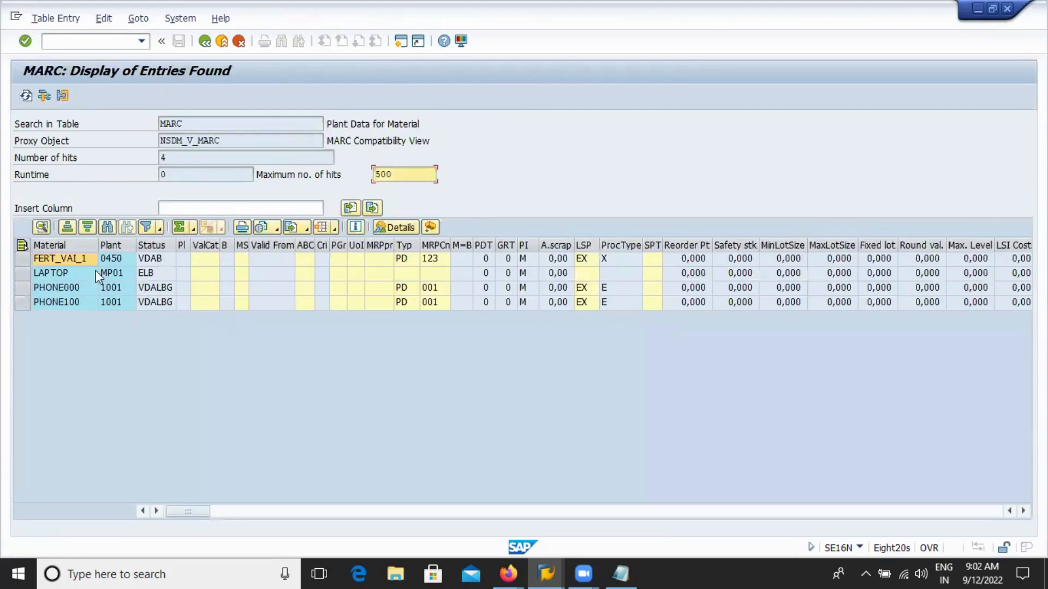
Review the plant, MRP controller, lot size, reorder point and maintenance status values of the listed materials.
{"action": "left_click", "coordinate": [108, 260]}
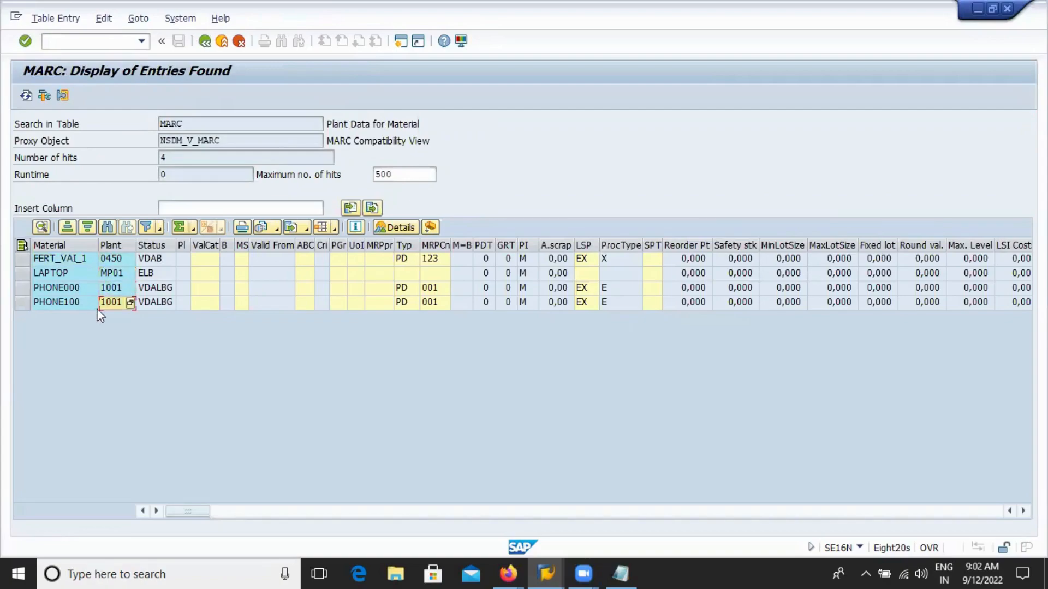
{"action": "left_click", "coordinate": [113, 291]}
{"action": "left_click", "coordinate": [408, 273]}
{"action": "left_click", "coordinate": [435, 260]}
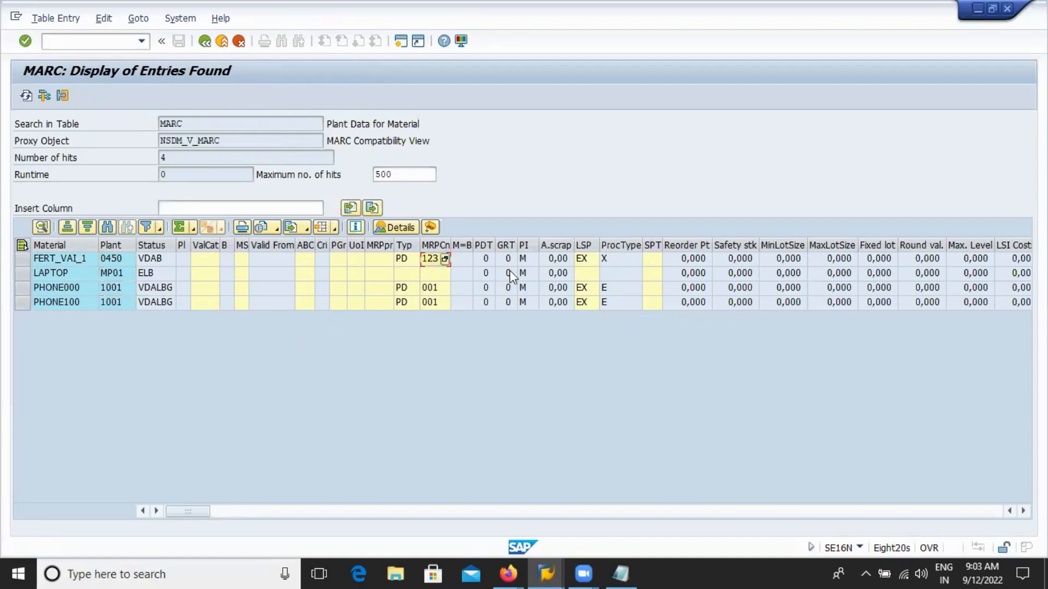
{"action": "left_click", "coordinate": [585, 261]}
{"action": "left_click", "coordinate": [685, 260]}
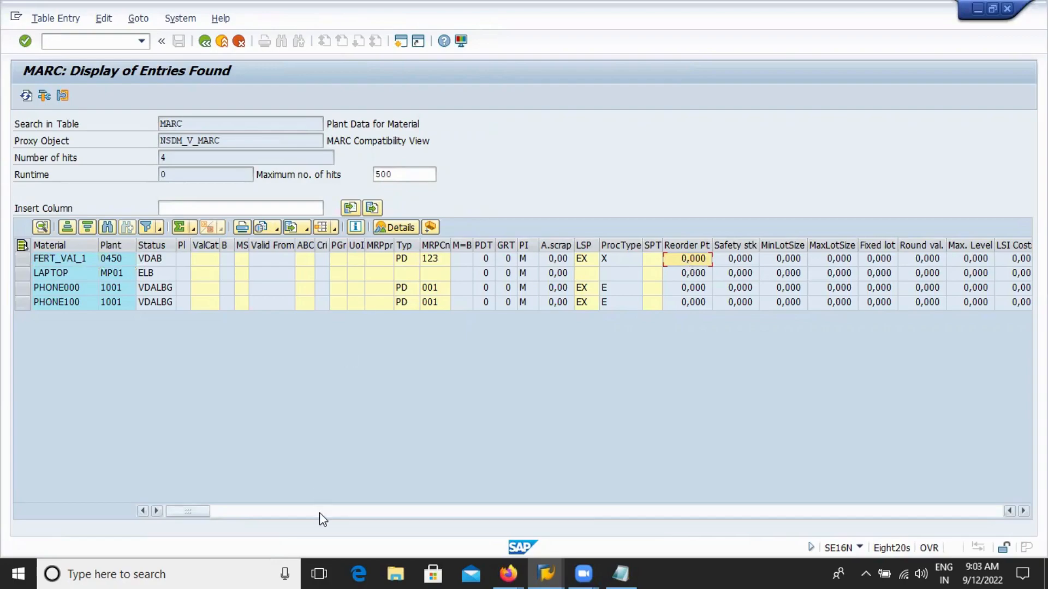
{"action": "left_click", "coordinate": [67, 290]}
{"action": "left_click", "coordinate": [67, 305]}
{"action": "left_click", "coordinate": [160, 302]}
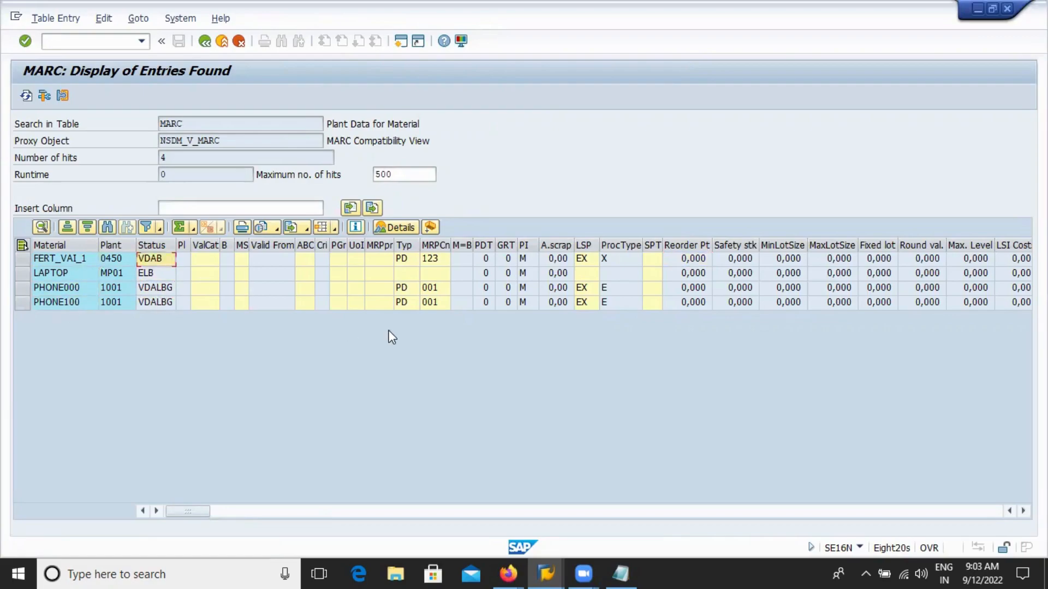
Compare the MRP type, MRP controller and lot-sizing procedure of PHONE100, PHONE000 and FERT_VAI_1.
{"action": "left_click", "coordinate": [406, 308]}
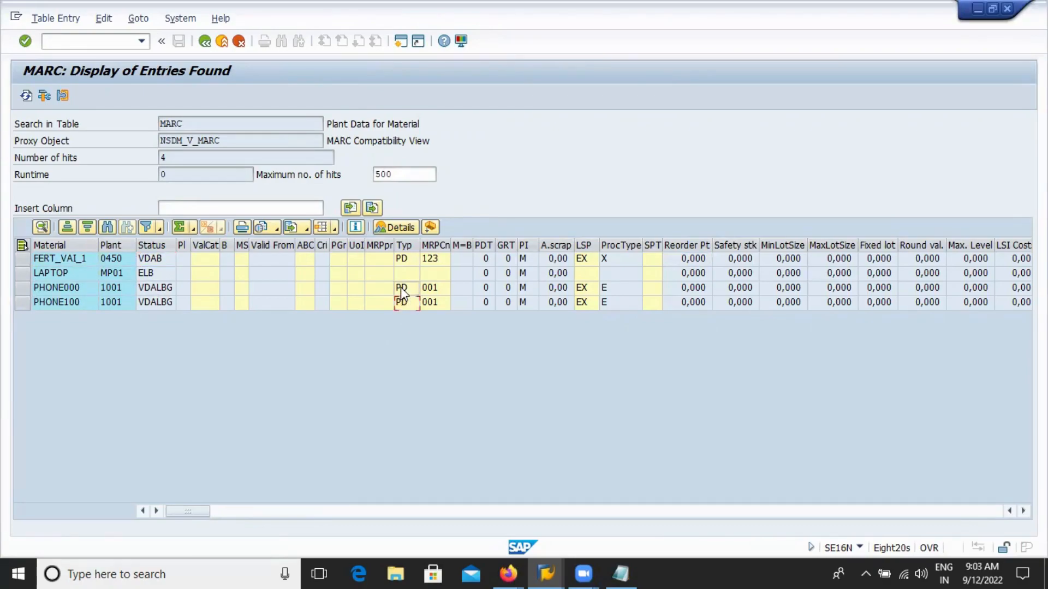
{"action": "left_click", "coordinate": [404, 262]}
{"action": "left_click", "coordinate": [427, 289]}
{"action": "left_click", "coordinate": [429, 289]}
{"action": "left_click", "coordinate": [433, 263]}
{"action": "left_click", "coordinate": [409, 264]}
{"action": "left_click", "coordinate": [583, 304]}
{"action": "left_click", "coordinate": [587, 290]}
{"action": "left_click", "coordinate": [586, 263]}
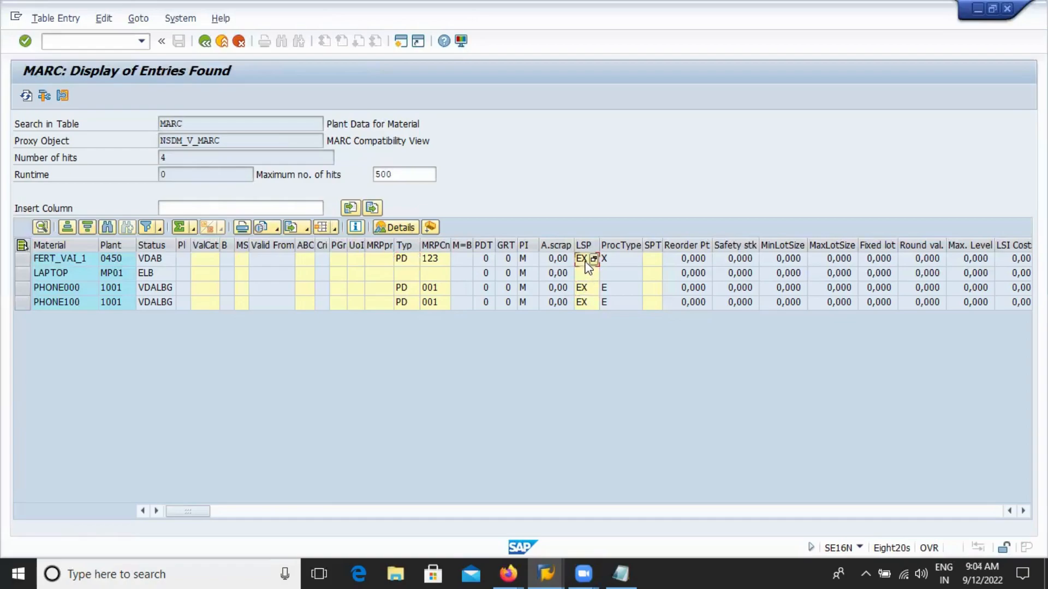